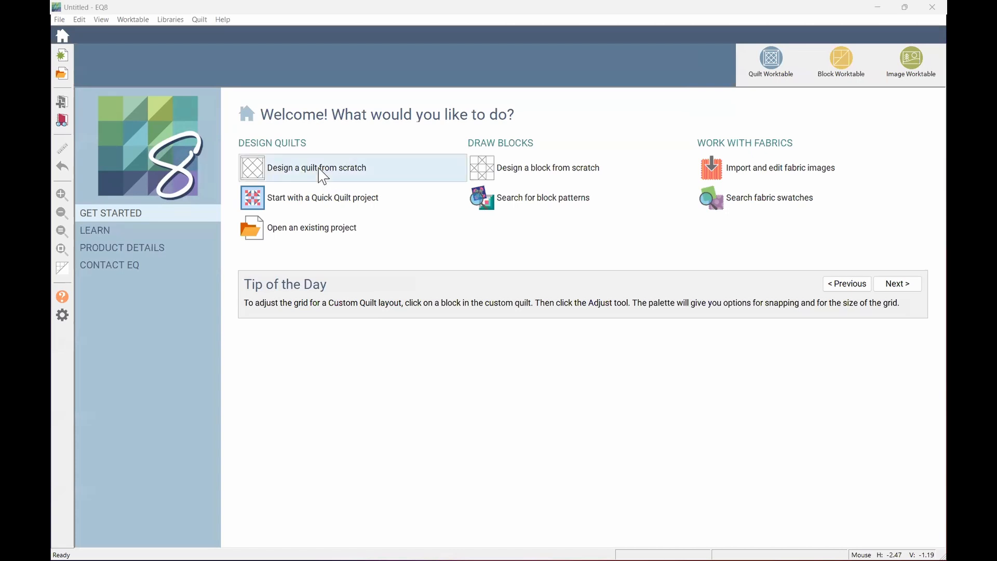
Step: Start a quilt from scratch in the horizontal layout with 1 block horizontally and 1 vertically
{"action": "left_click", "coordinate": [324, 178]}
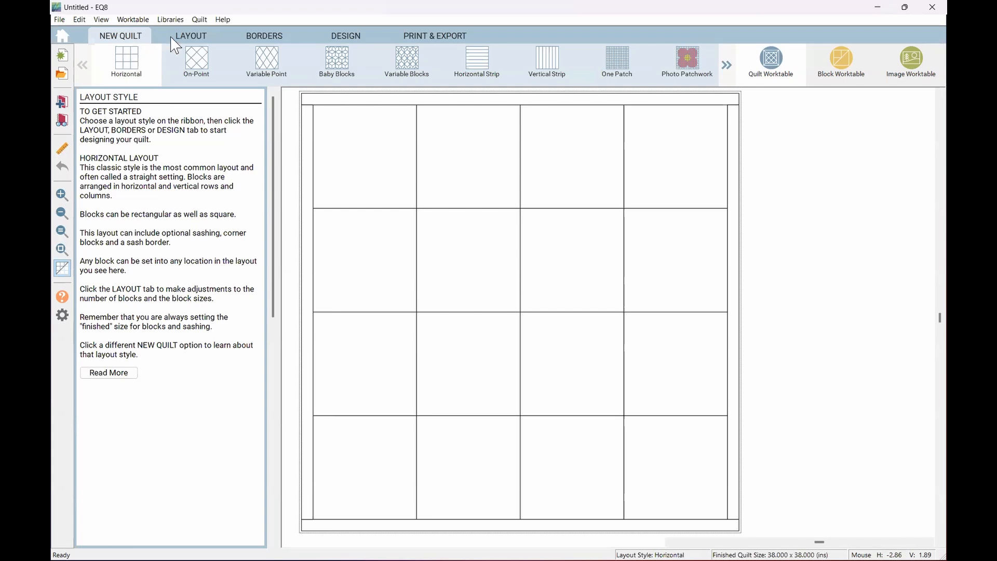
{"action": "left_click", "coordinate": [185, 41]}
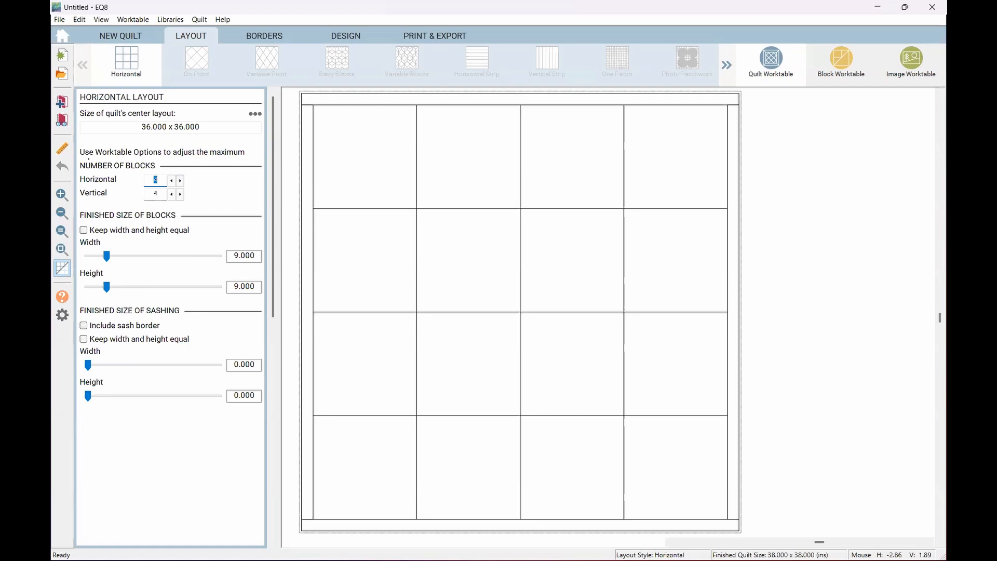
{"action": "type", "text": "1"}
{"action": "left_click", "coordinate": [161, 196]}
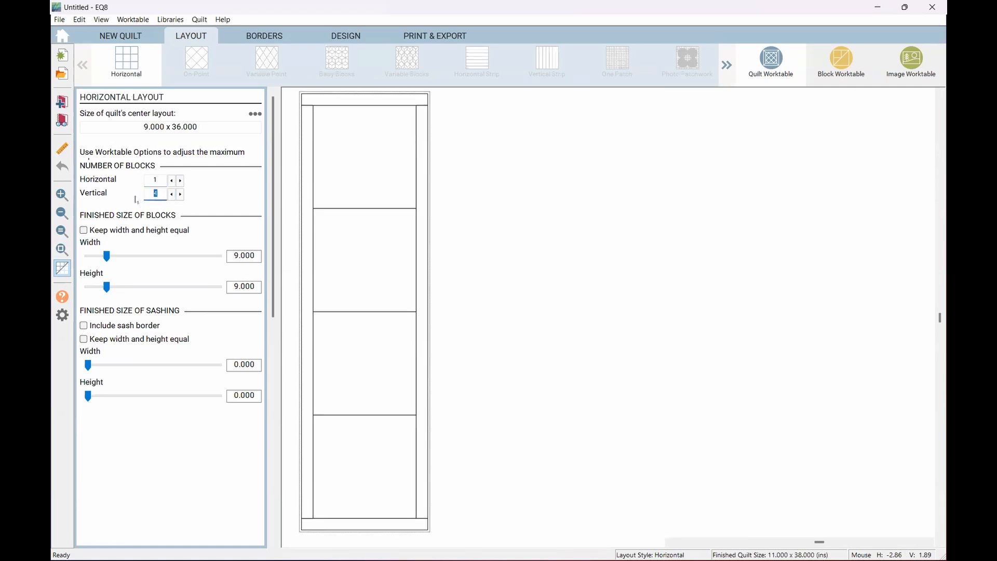
{"action": "type", "text": "1"}
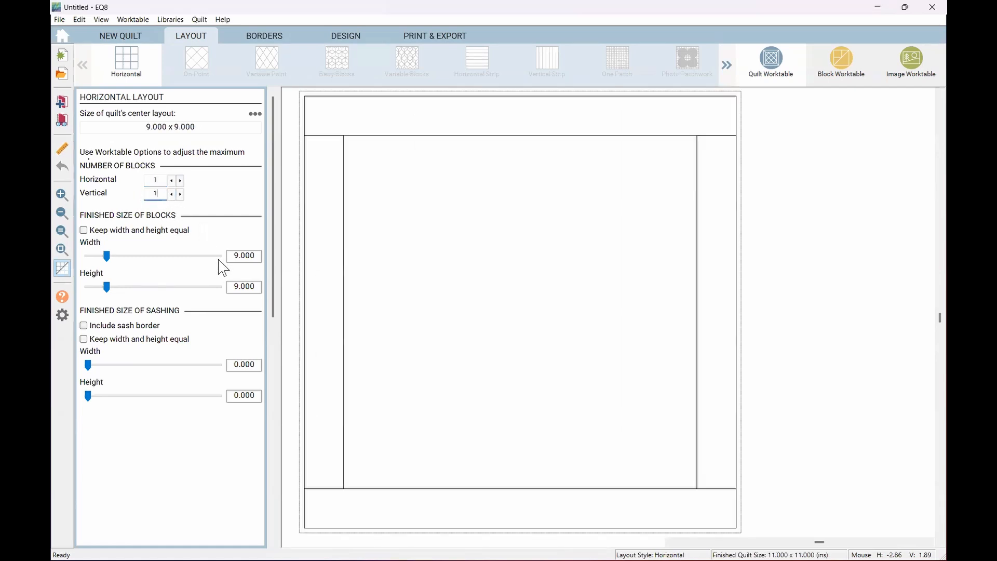
Step: Set the finished block size to 48 wide by 48 high
{"action": "left_click_drag", "start_coordinate": [233, 256], "coordinate": [259, 256]}
{"action": "type", "text": "48"}
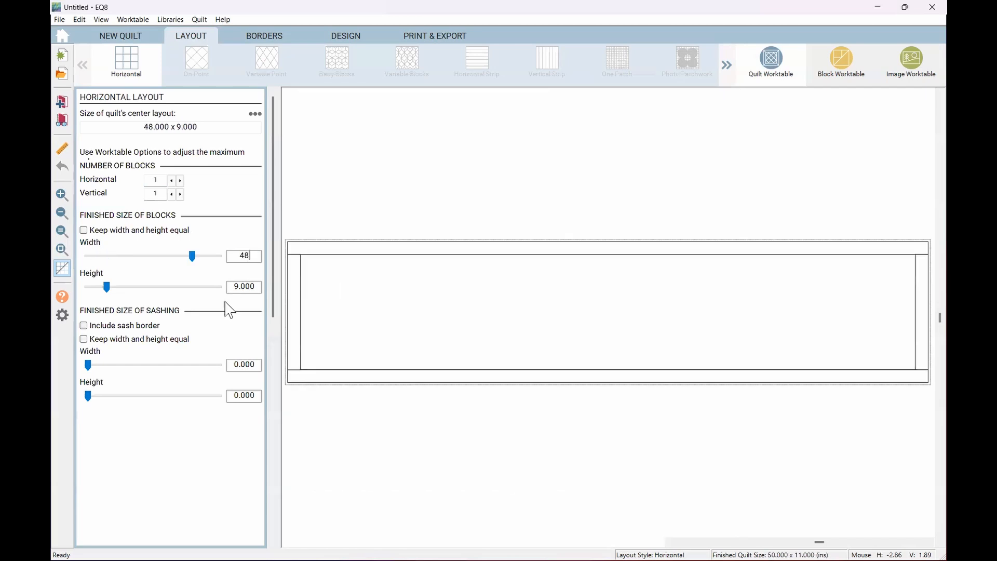
{"action": "key", "text": "Tab"}
{"action": "type", "text": "48"}
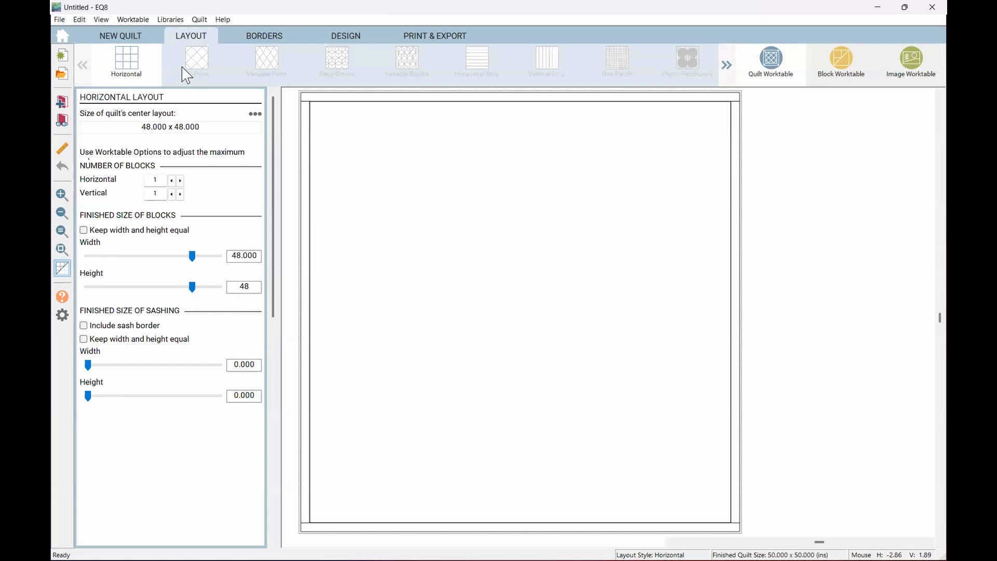
Step: Add all the Whole Top Designs blocks from the 01 Classic Pieced library to the sketchbook and check them in the current sketchbook
{"action": "left_click", "coordinate": [172, 21]}
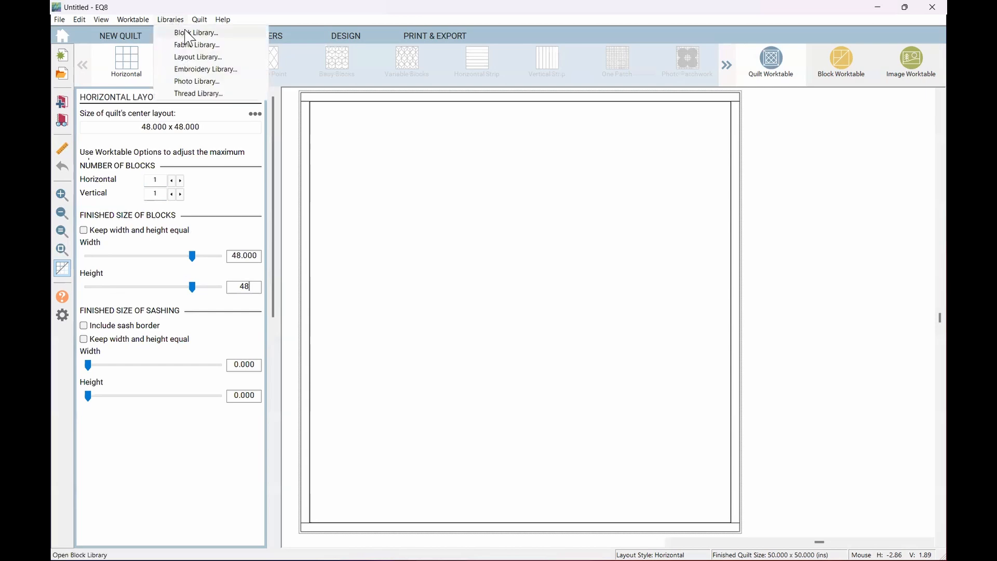
{"action": "left_click", "coordinate": [188, 33]}
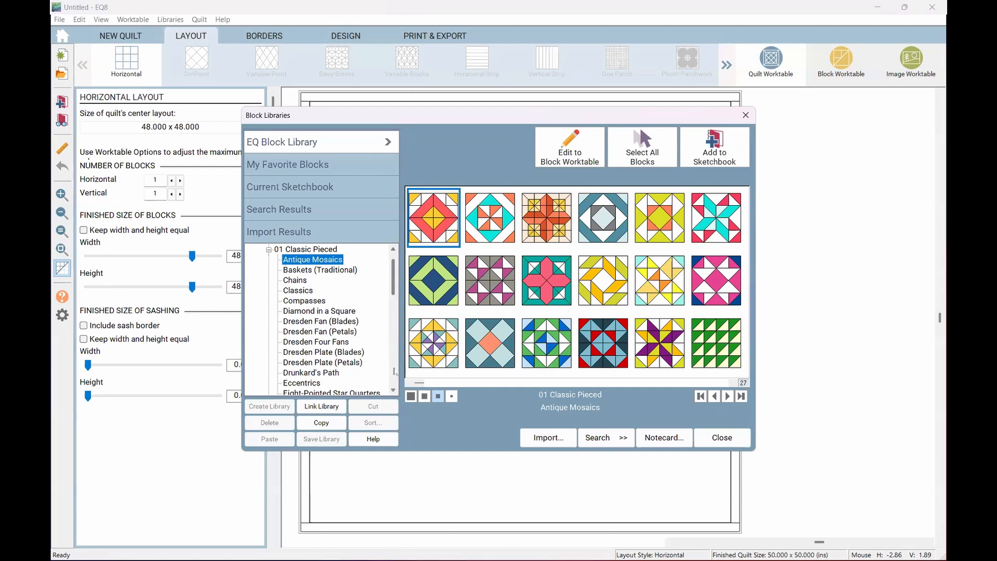
{"action": "left_click", "coordinate": [394, 372]}
{"action": "left_click", "coordinate": [395, 372]}
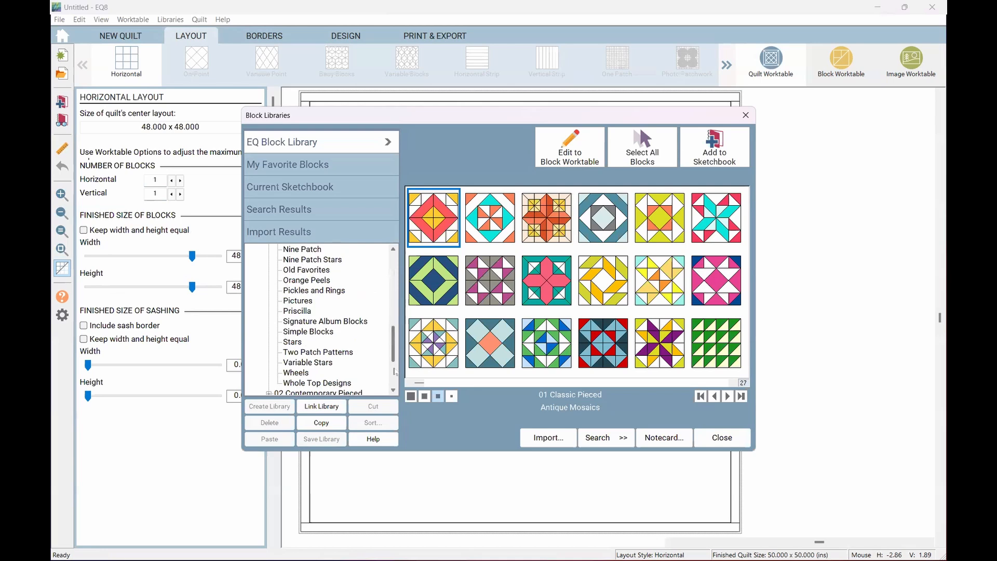
{"action": "left_click", "coordinate": [333, 384]}
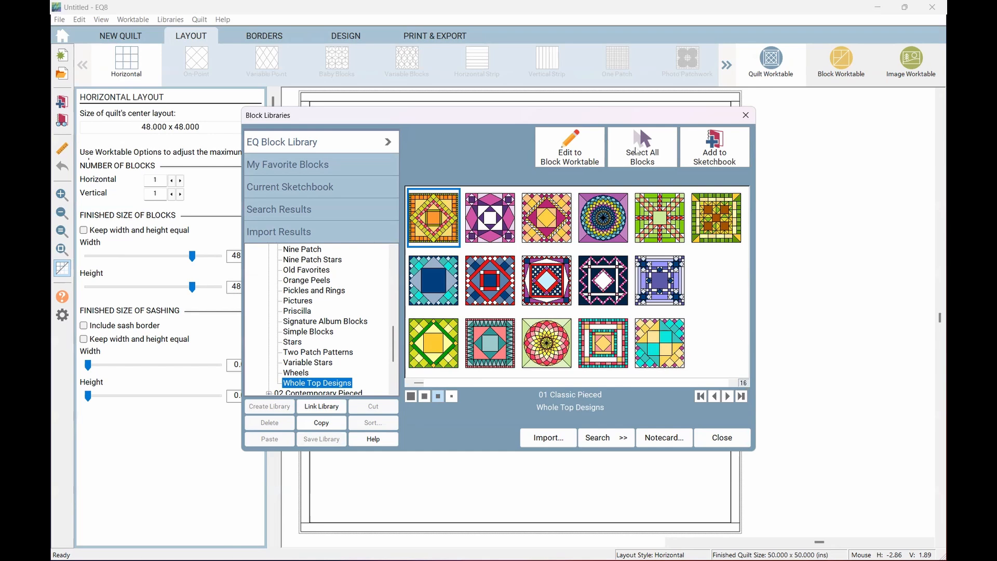
{"action": "left_click", "coordinate": [643, 151]}
{"action": "left_click", "coordinate": [715, 148]}
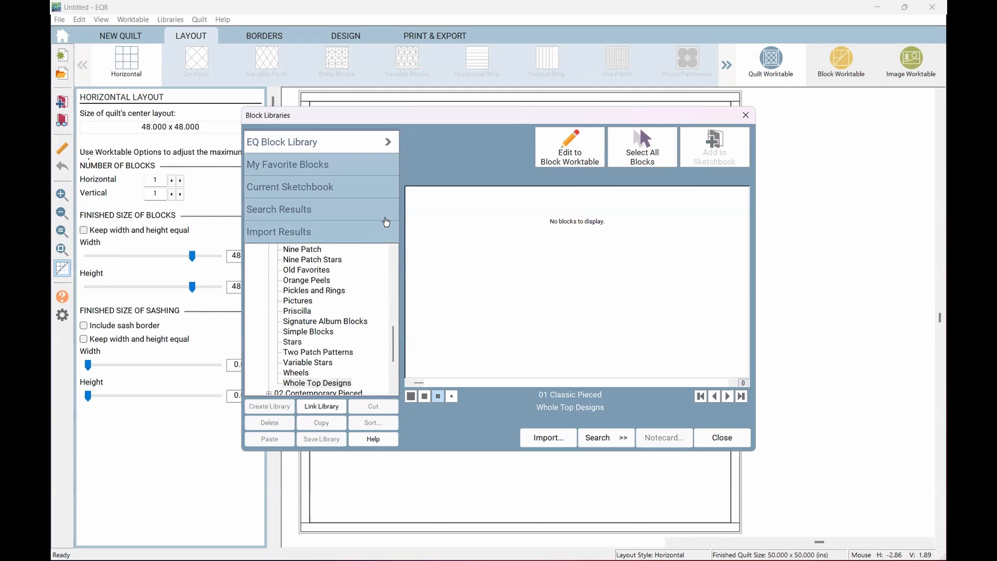
{"action": "left_click", "coordinate": [329, 188]}
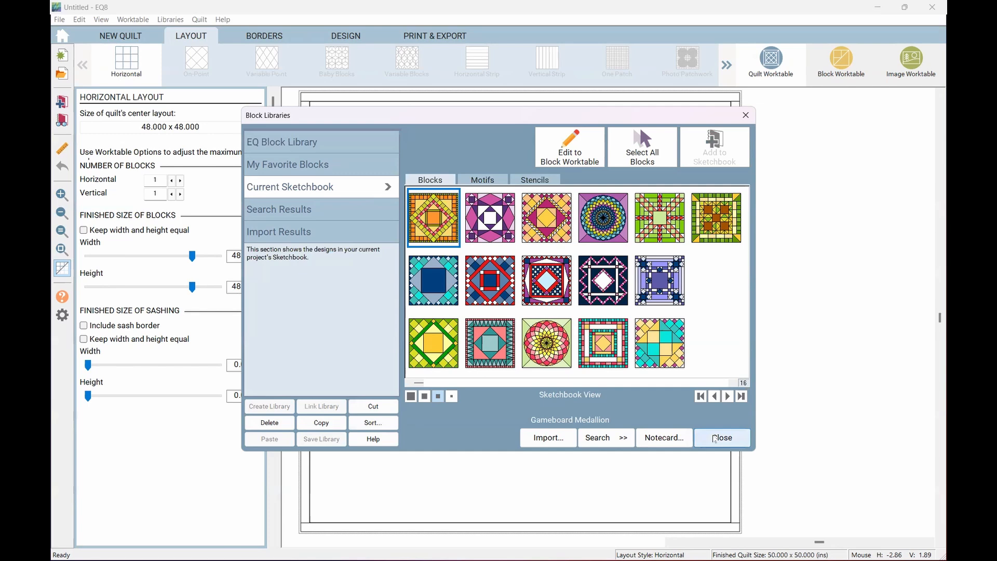
{"action": "left_click", "coordinate": [714, 439]}
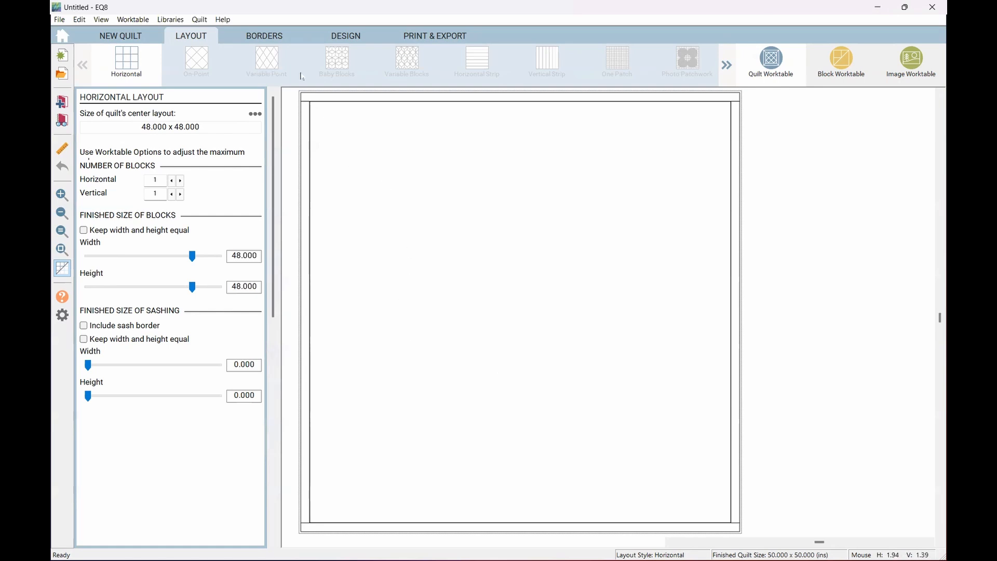
Step: Set the orange Gameboard Medallion block in the quilt center, and replace it with the blue circular block with purple corners
{"action": "left_click", "coordinate": [344, 39]}
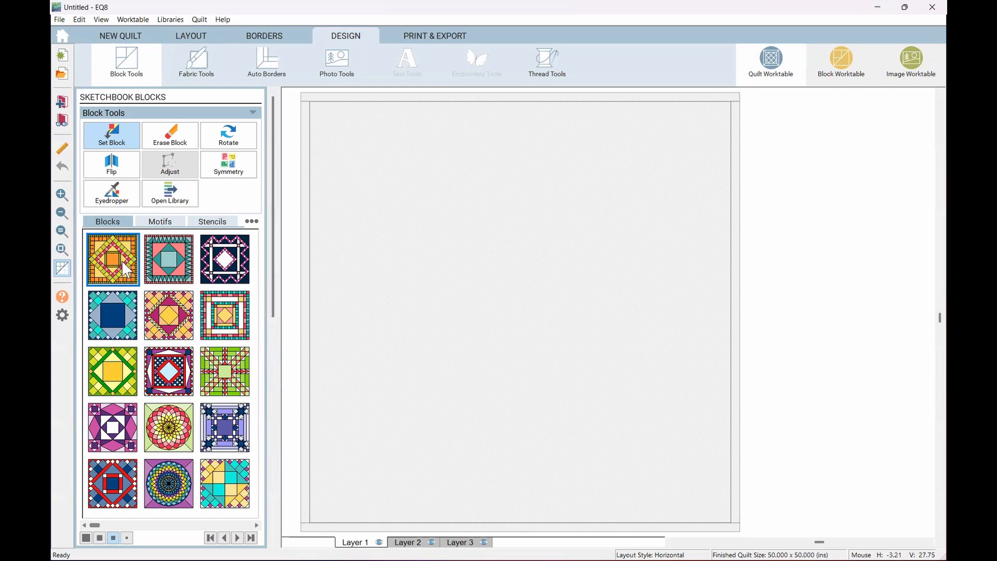
{"action": "mouse_move", "coordinate": [121, 262]}
{"action": "left_mouse_down"}
{"action": "mouse_move", "coordinate": [375, 252]}
{"action": "mouse_move", "coordinate": [435, 264]}
{"action": "mouse_move", "coordinate": [399, 344]}
{"action": "left_mouse_up"}
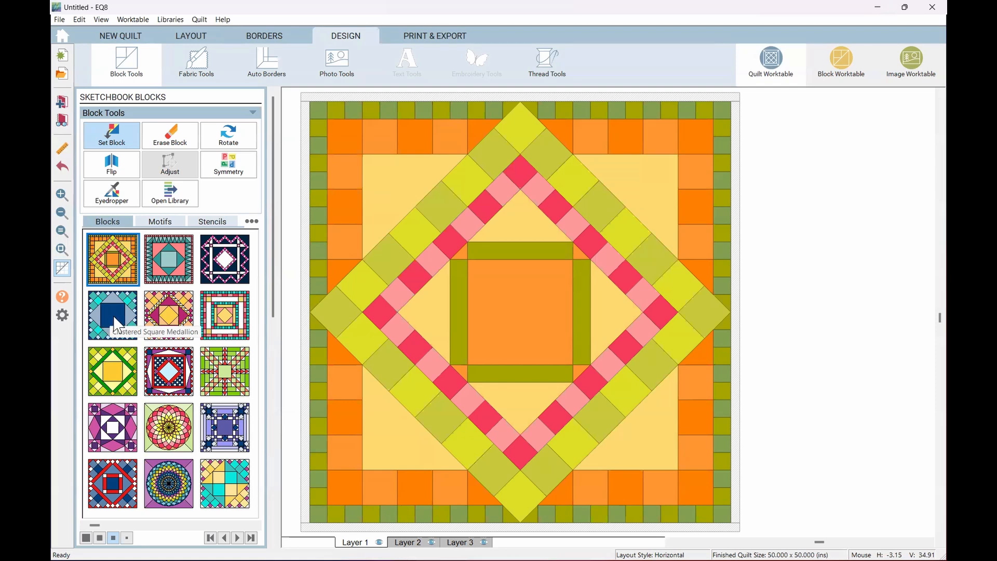
{"action": "left_click", "coordinate": [171, 485]}
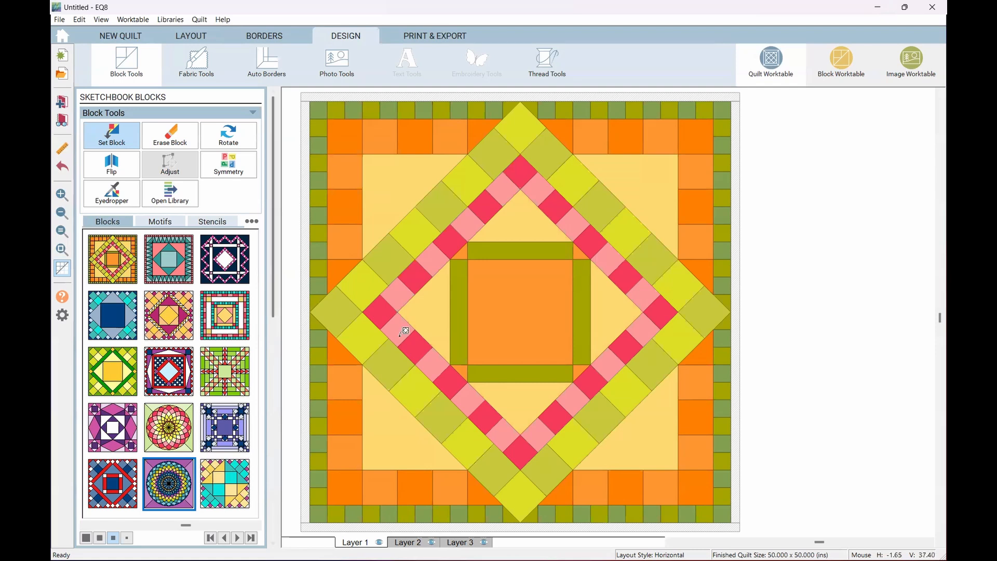
{"action": "left_click", "coordinate": [436, 302]}
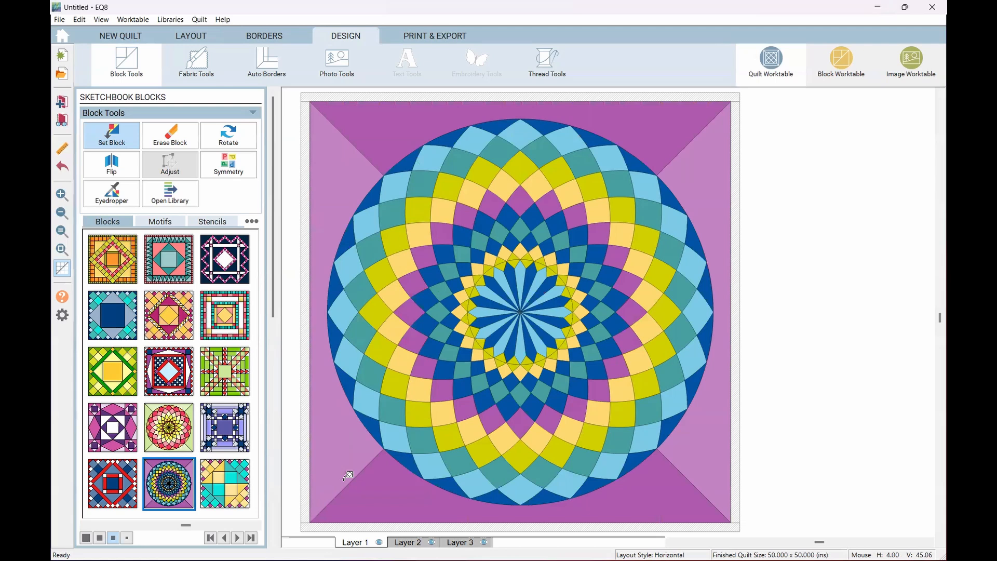
Step: Unlock the all-sides border size adjustment, lock only left and right together, and set both widths to 0
{"action": "left_click", "coordinate": [263, 41]}
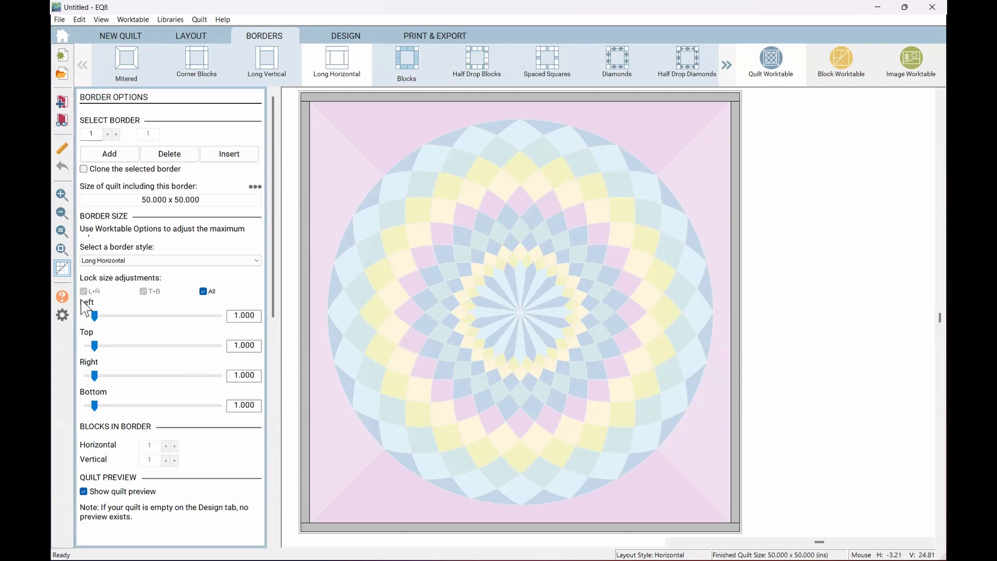
{"action": "left_click", "coordinate": [203, 291]}
{"action": "left_click", "coordinate": [84, 292]}
{"action": "left_click_drag", "start_coordinate": [228, 315], "coordinate": [267, 318]}
{"action": "type", "text": "0"}
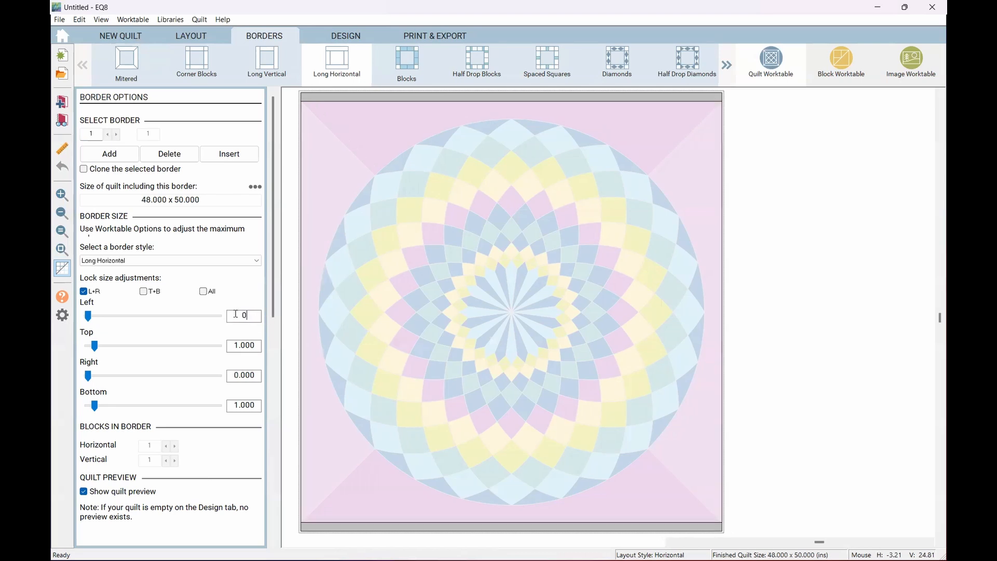
Step: Lock only the top and bottom border sizes together and try widths of 4 and 6 inches
{"action": "left_click", "coordinate": [89, 291]}
{"action": "left_click", "coordinate": [143, 292]}
{"action": "left_click_drag", "start_coordinate": [231, 345], "coordinate": [260, 345]}
{"action": "type", "text": "4"}
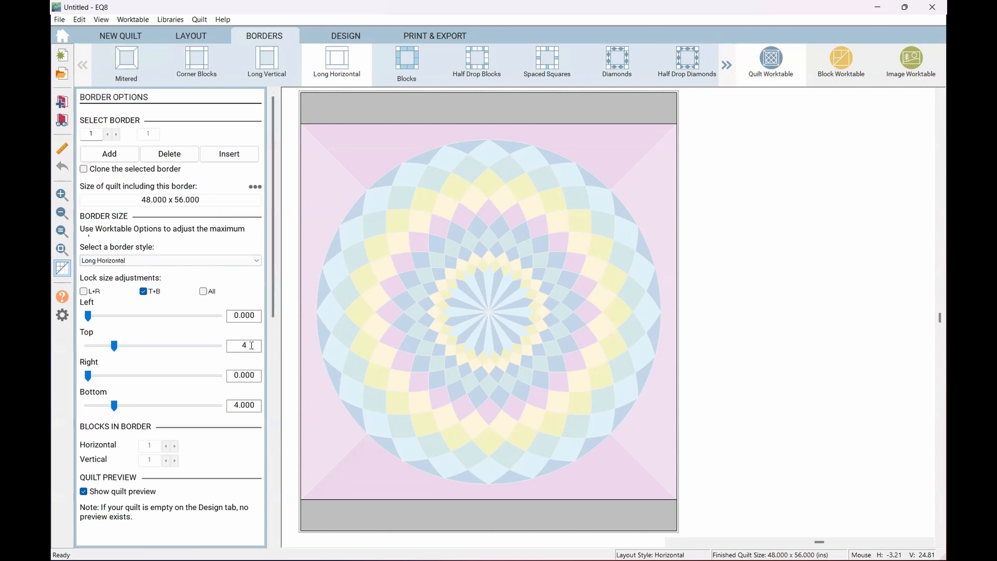
{"action": "double_click", "coordinate": [223, 345]}
{"action": "type", "text": "6"}
{"action": "key", "text": "Tab"}
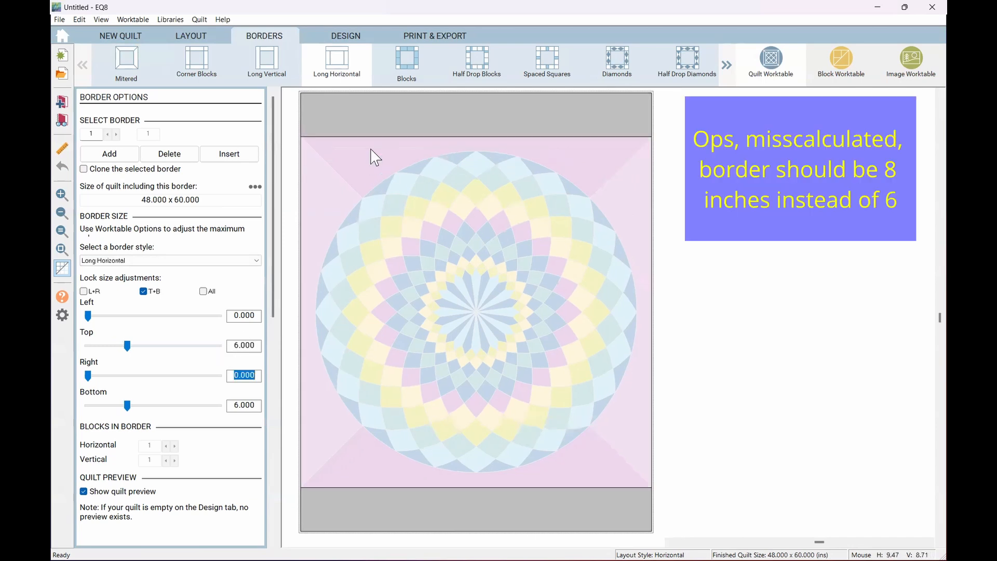
Step: Change the border style to Blocks with 6 horizontal and 6 vertical blocks
{"action": "left_click", "coordinate": [375, 110]}
{"action": "left_click", "coordinate": [409, 65]}
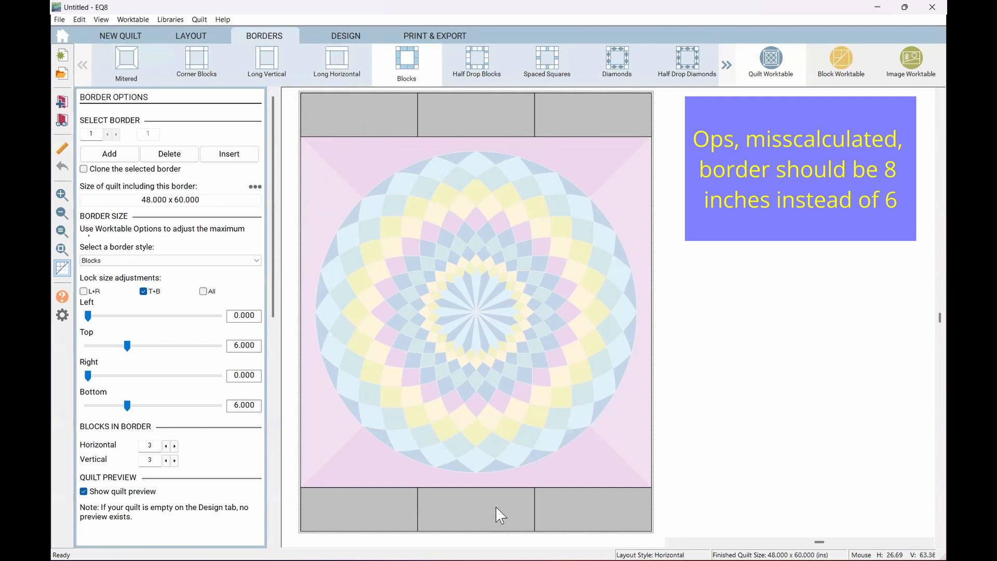
{"action": "left_click", "coordinate": [174, 445]}
{"action": "left_click", "coordinate": [175, 446]}
{"action": "left_click", "coordinate": [174, 445]}
{"action": "left_click", "coordinate": [174, 460]}
{"action": "left_click", "coordinate": [175, 460]}
{"action": "left_click", "coordinate": [174, 461]}
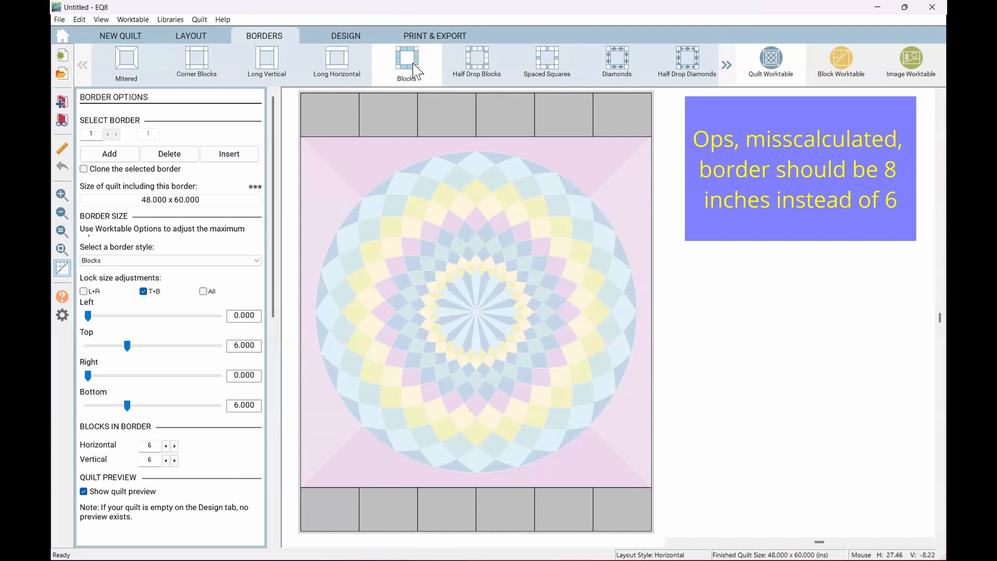
Step: Find the Tile Squares border style and apply it to the border
{"action": "left_click", "coordinate": [731, 64]}
{"action": "left_click", "coordinate": [727, 65]}
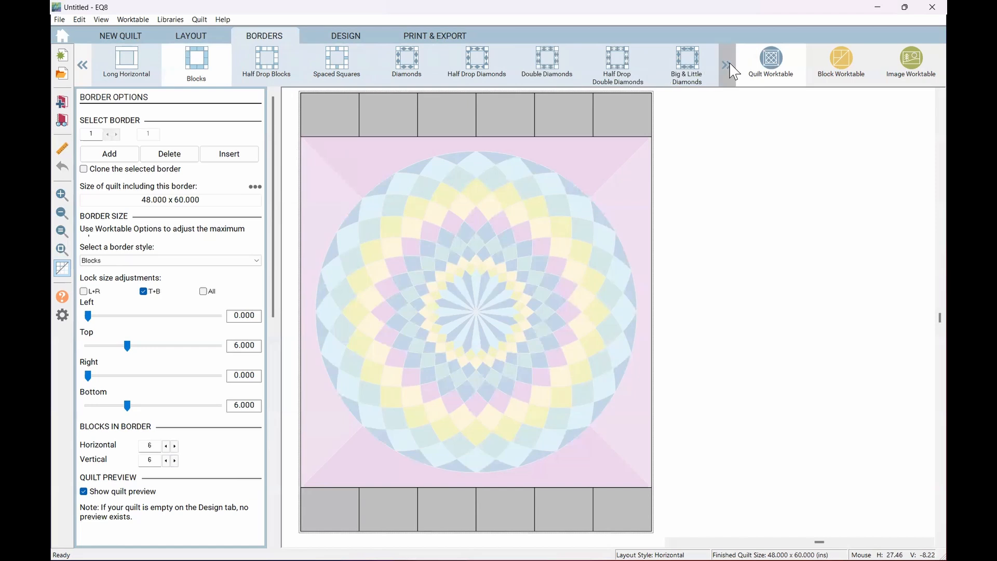
{"action": "left_click", "coordinate": [727, 65]}
{"action": "left_click", "coordinate": [727, 65]}
{"action": "left_click", "coordinate": [727, 65]}
{"action": "left_click", "coordinate": [729, 64]}
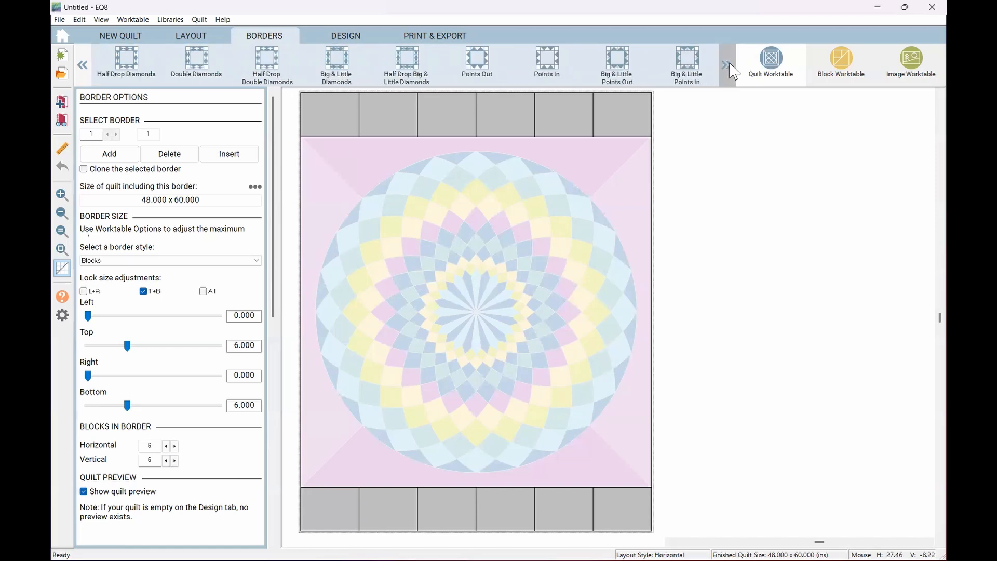
{"action": "left_click", "coordinate": [728, 64]}
{"action": "left_click", "coordinate": [693, 65]}
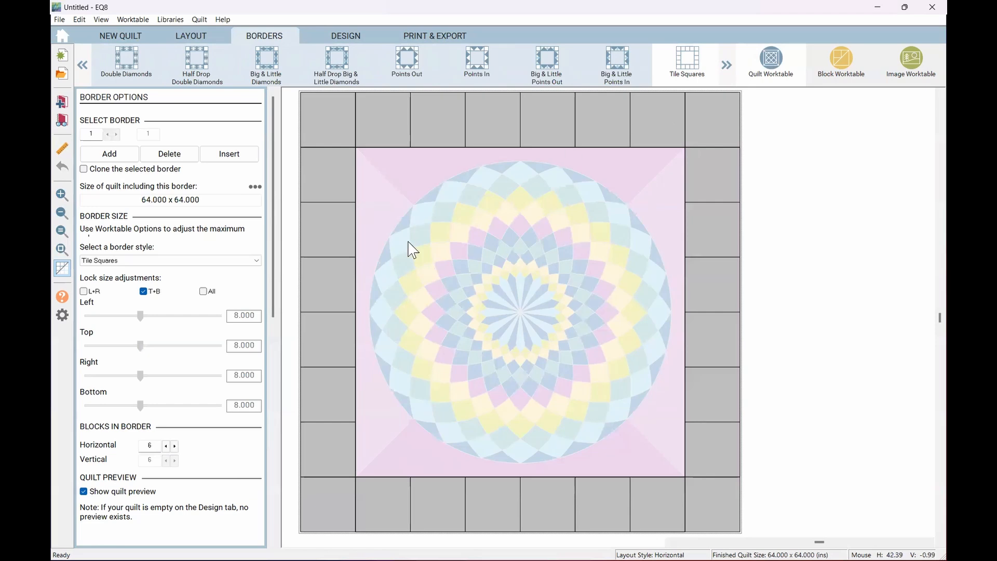
Step: Lock only the left and right border sizes together, switch the style back to Blocks, and set the left and right widths to 0
{"action": "left_click", "coordinate": [84, 291]}
{"action": "left_click", "coordinate": [145, 292]}
{"action": "left_click", "coordinate": [379, 119]}
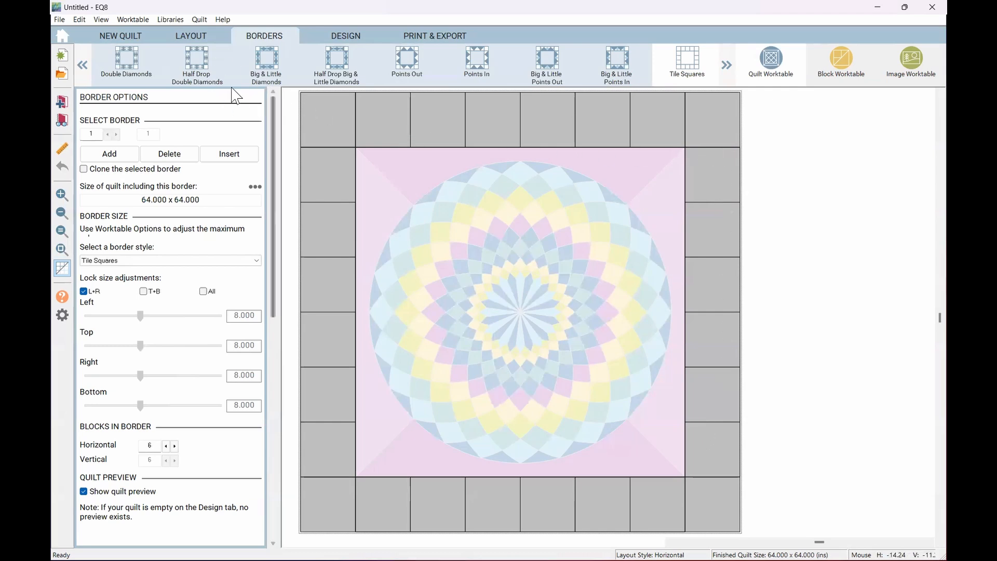
{"action": "left_click", "coordinate": [83, 66]}
{"action": "left_click", "coordinate": [83, 66]}
{"action": "left_click", "coordinate": [83, 66]}
{"action": "left_click", "coordinate": [84, 66]}
{"action": "left_click", "coordinate": [83, 66]}
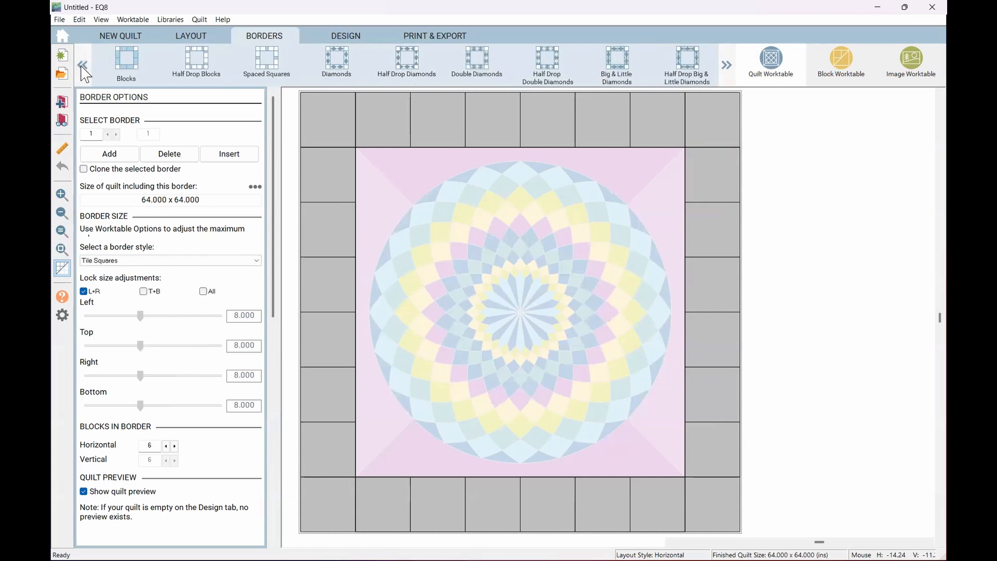
{"action": "left_click", "coordinate": [84, 67]}
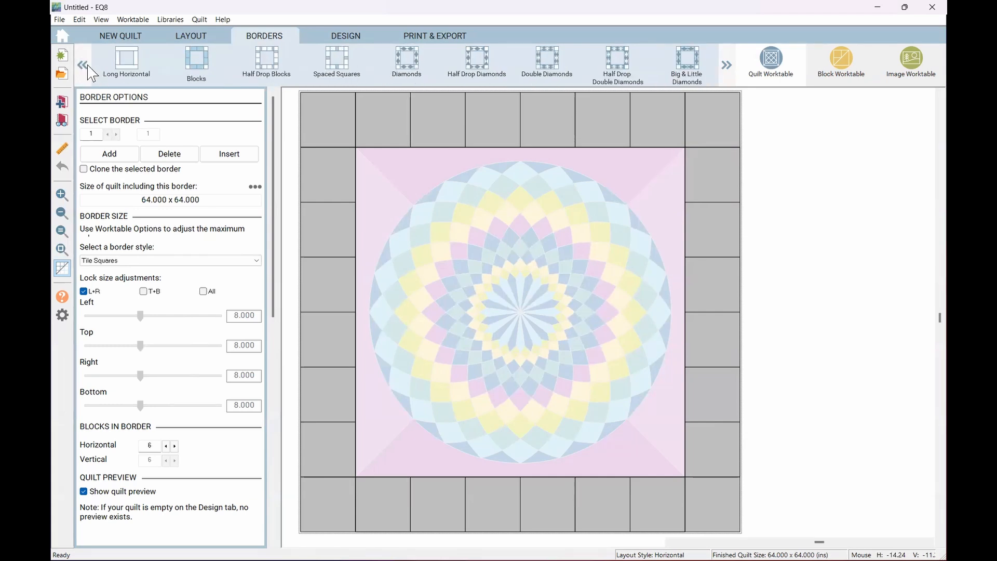
{"action": "left_click", "coordinate": [198, 67]}
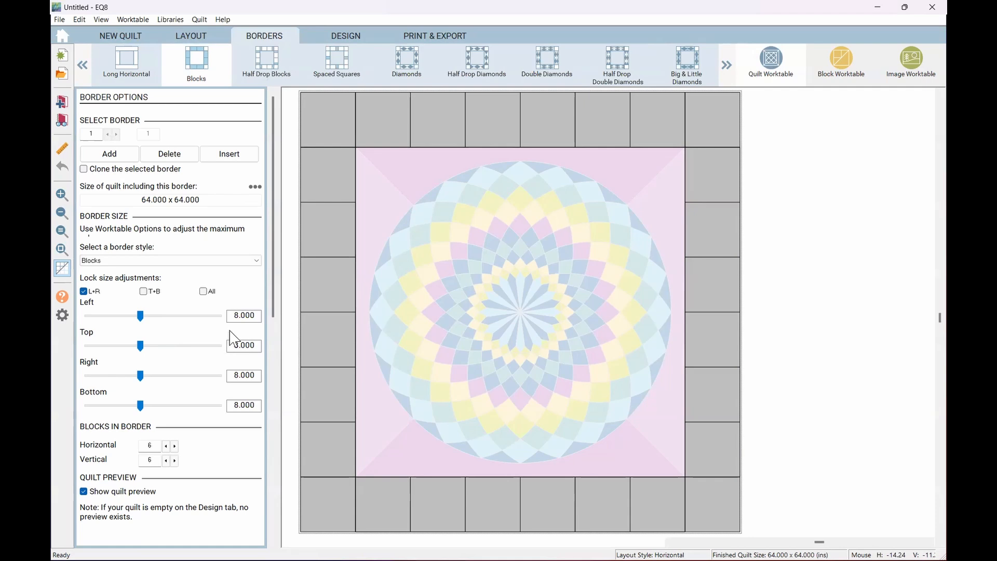
{"action": "left_click_drag", "start_coordinate": [238, 315], "coordinate": [268, 314]}
{"action": "type", "text": "0"}
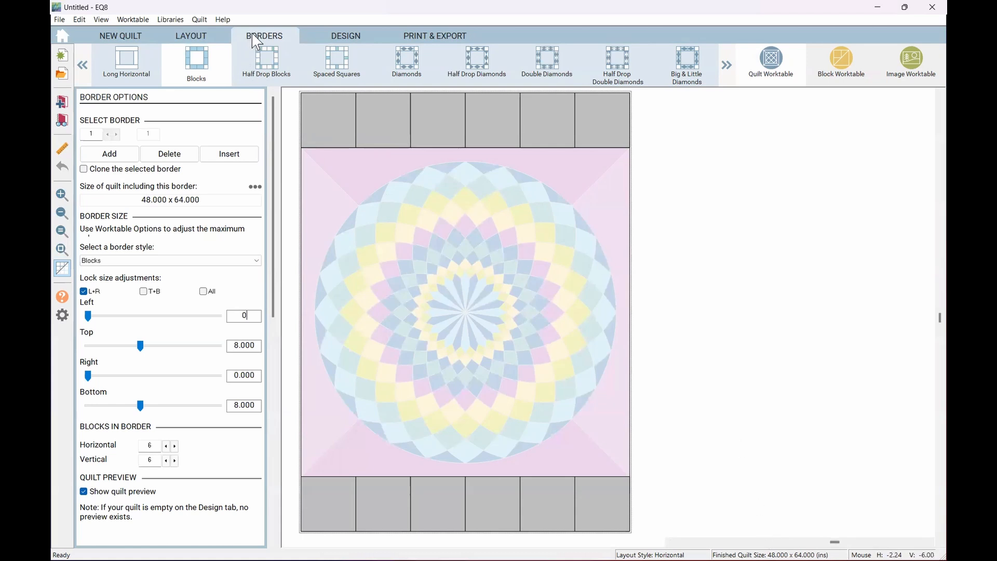
Step: Change the first border to the Long Horizontal style and add a second border with left and right widths of 4
{"action": "left_click", "coordinate": [126, 61]}
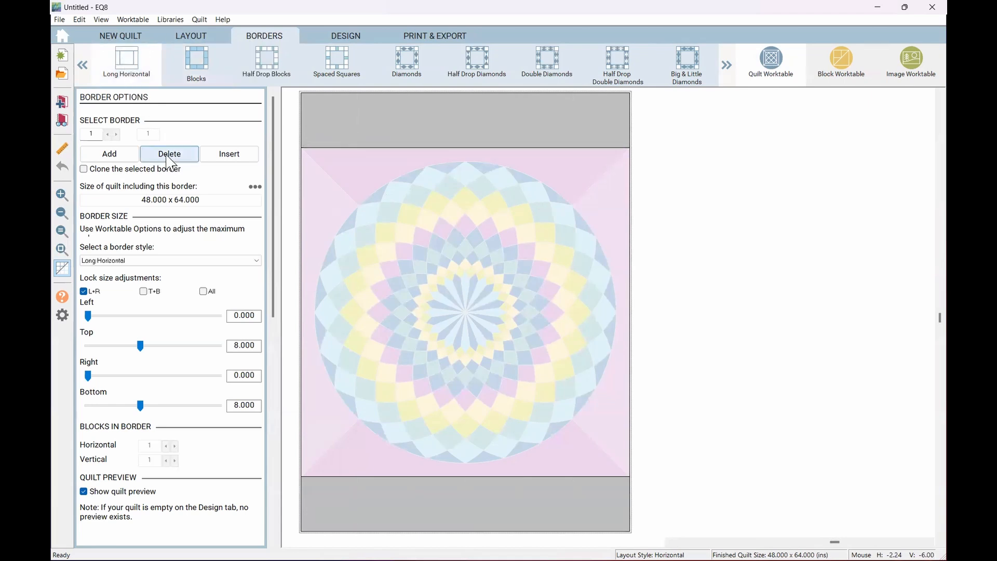
{"action": "left_click", "coordinate": [123, 157]}
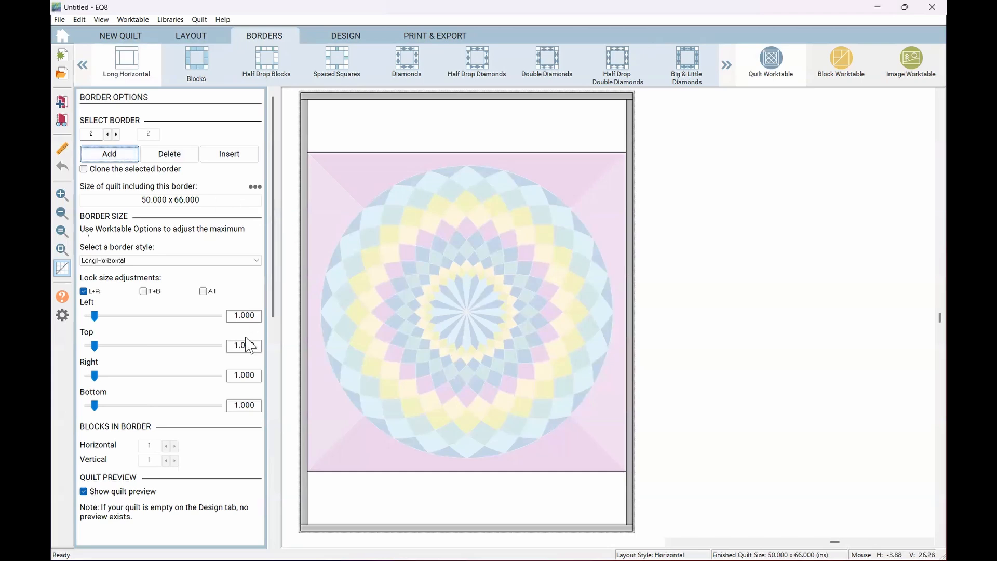
{"action": "left_click_drag", "start_coordinate": [231, 316], "coordinate": [254, 316]}
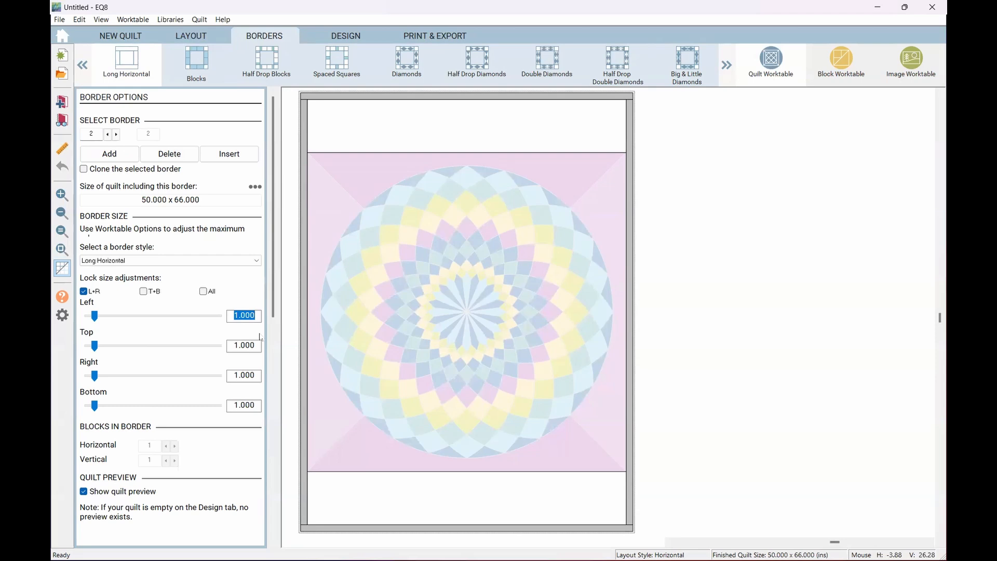
{"action": "type", "text": "4"}
{"action": "key", "text": "Tab"}
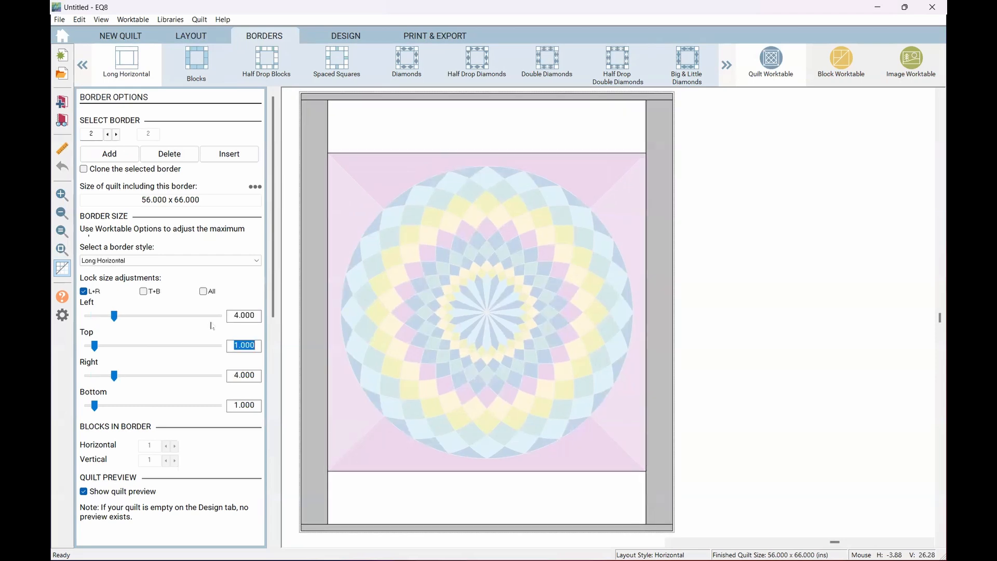
Step: Lock all four size adjustments of the second border together and set its widths to 4 on every side
{"action": "left_click", "coordinate": [99, 293]}
{"action": "left_click", "coordinate": [203, 292]}
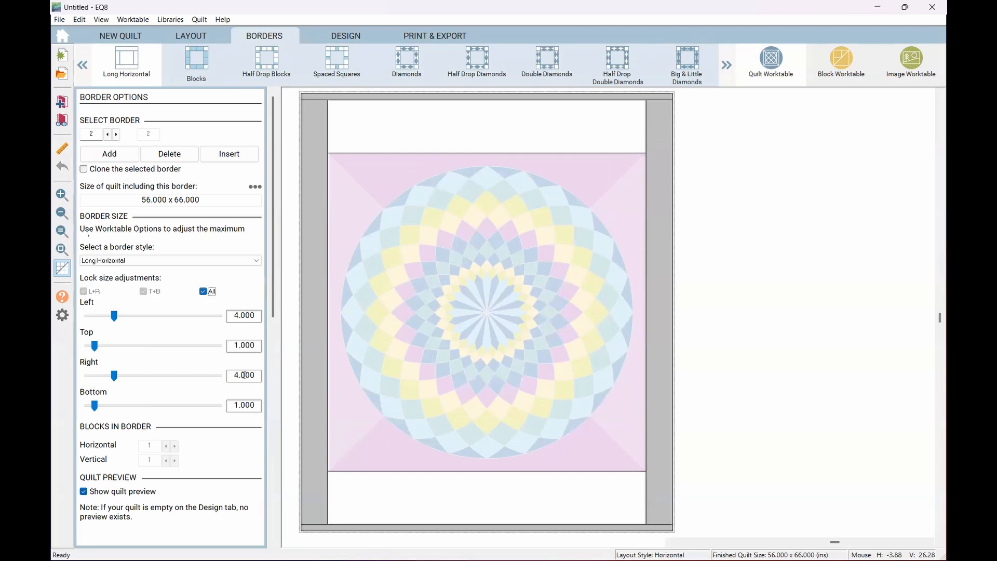
{"action": "left_click_drag", "start_coordinate": [231, 347], "coordinate": [262, 352]}
{"action": "type", "text": "4"}
{"action": "key", "text": "Tab"}
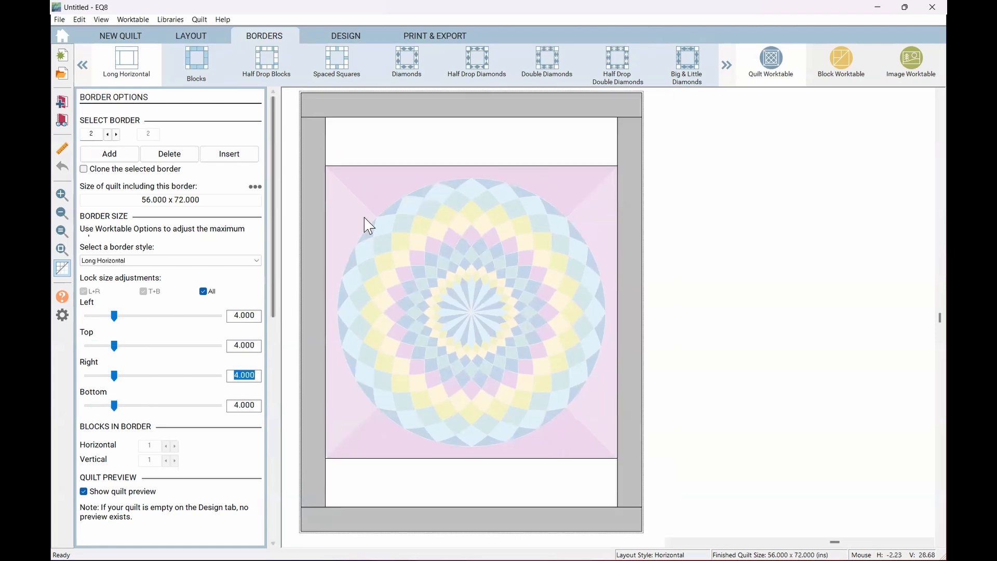
Step: Change the first border to the Blocks style with 6 horizontal and 6 vertical blocks
{"action": "left_click", "coordinate": [413, 140]}
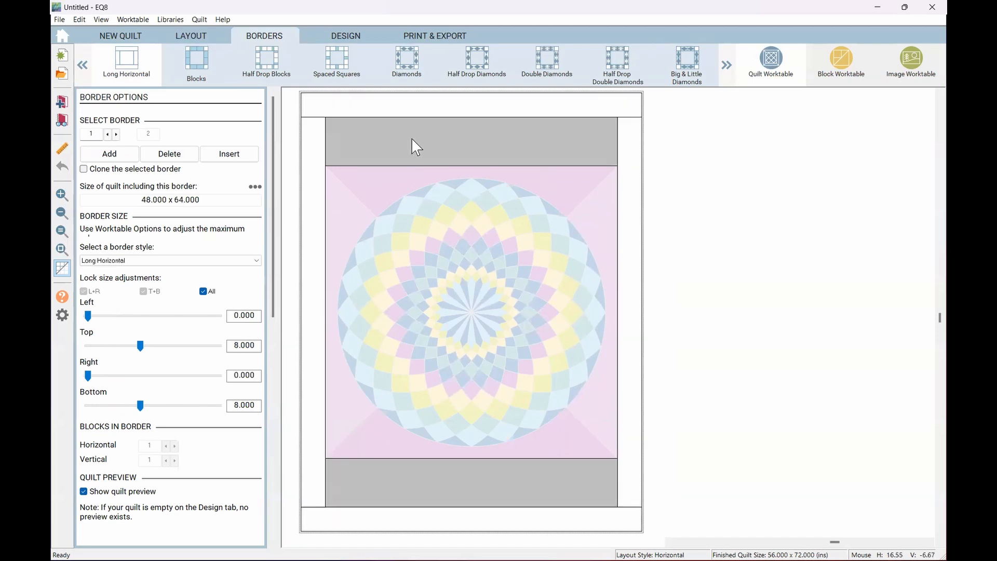
{"action": "left_click", "coordinate": [197, 61]}
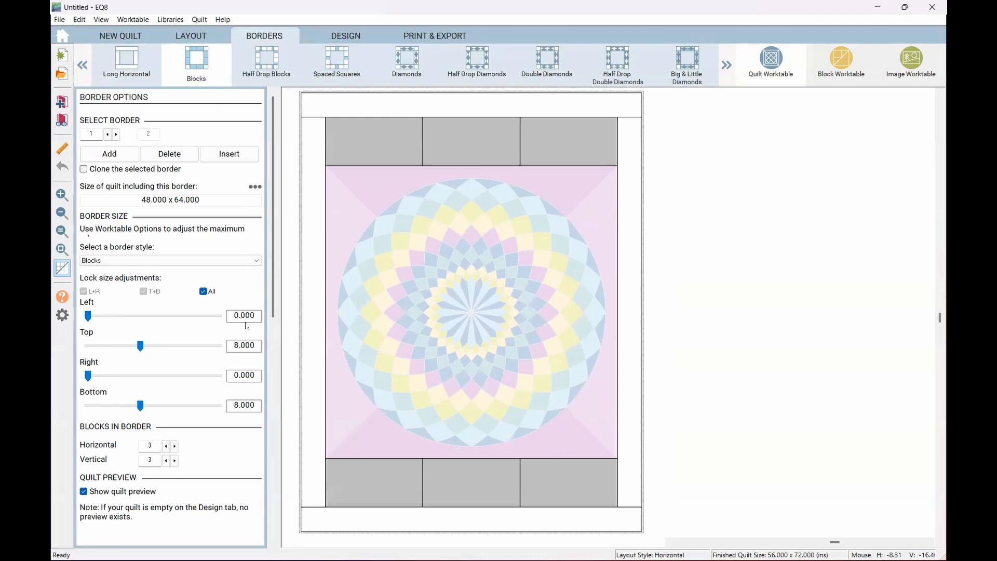
{"action": "left_click", "coordinate": [174, 446]}
{"action": "left_click", "coordinate": [175, 445]}
{"action": "left_click", "coordinate": [174, 446]}
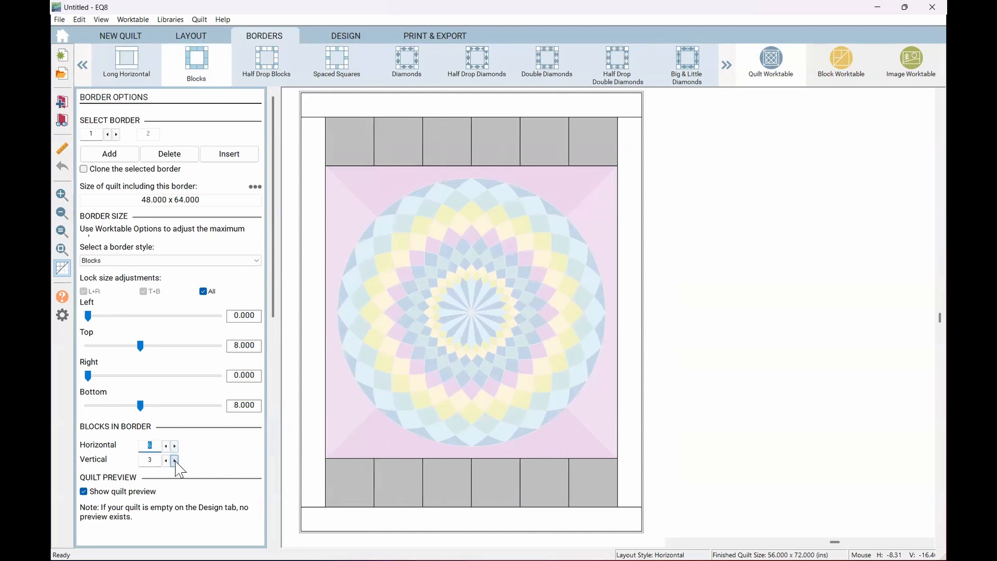
{"action": "left_click", "coordinate": [174, 460]}
Step: Add all blocks of the Stars category under 01 Classic Pieced in the block library to the Sketchbook
{"action": "left_click", "coordinate": [338, 37]}
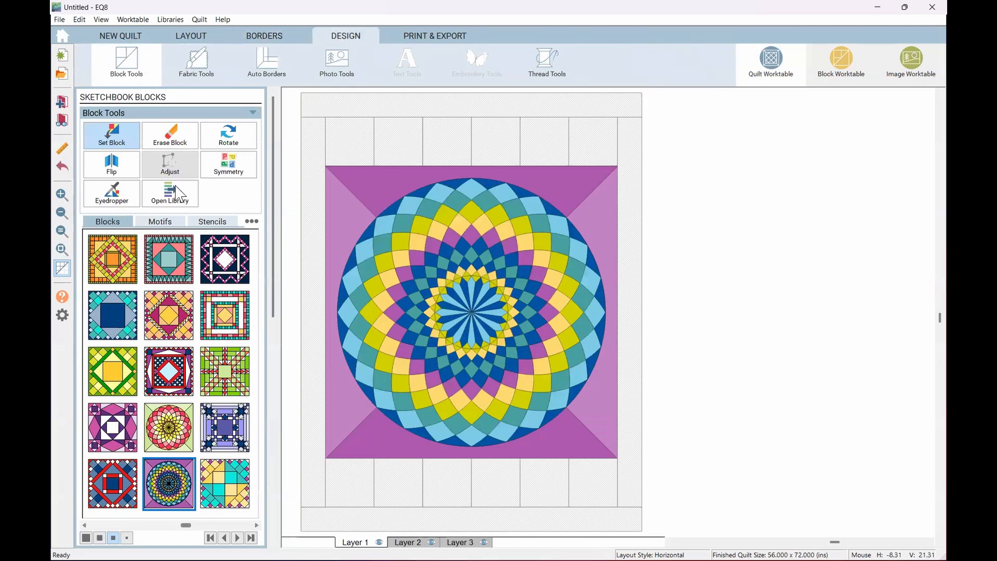
{"action": "left_click", "coordinate": [171, 21]}
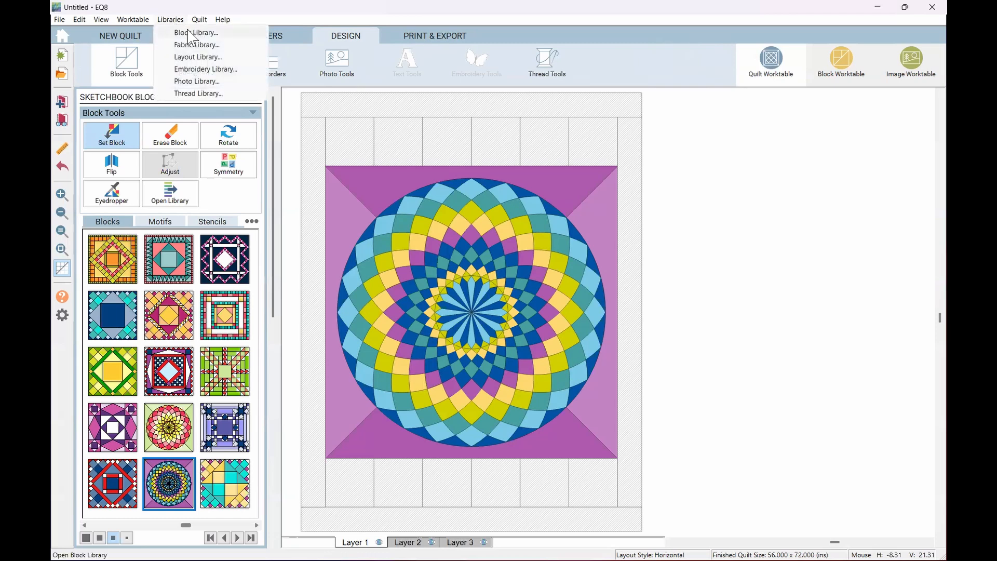
{"action": "left_click", "coordinate": [189, 33]}
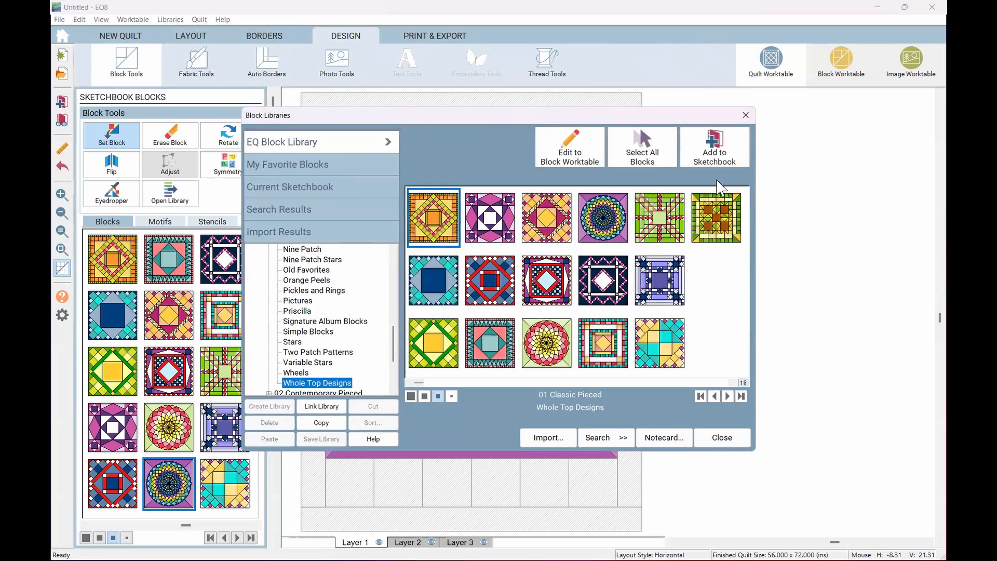
{"action": "left_click", "coordinate": [393, 260]}
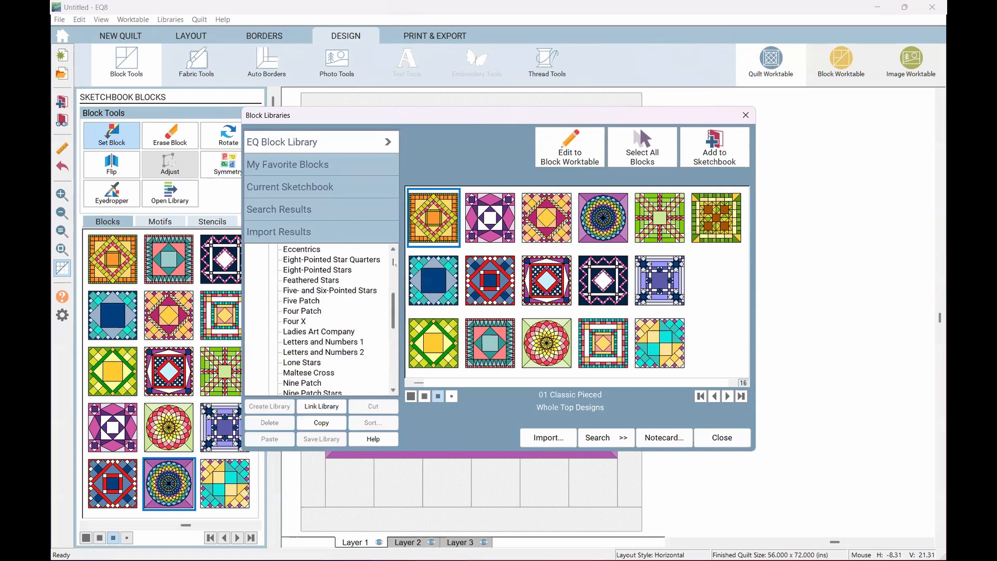
{"action": "scroll", "coordinate": [322, 348], "scroll_direction": "down", "scroll_amount": 4}
{"action": "left_click", "coordinate": [293, 342]}
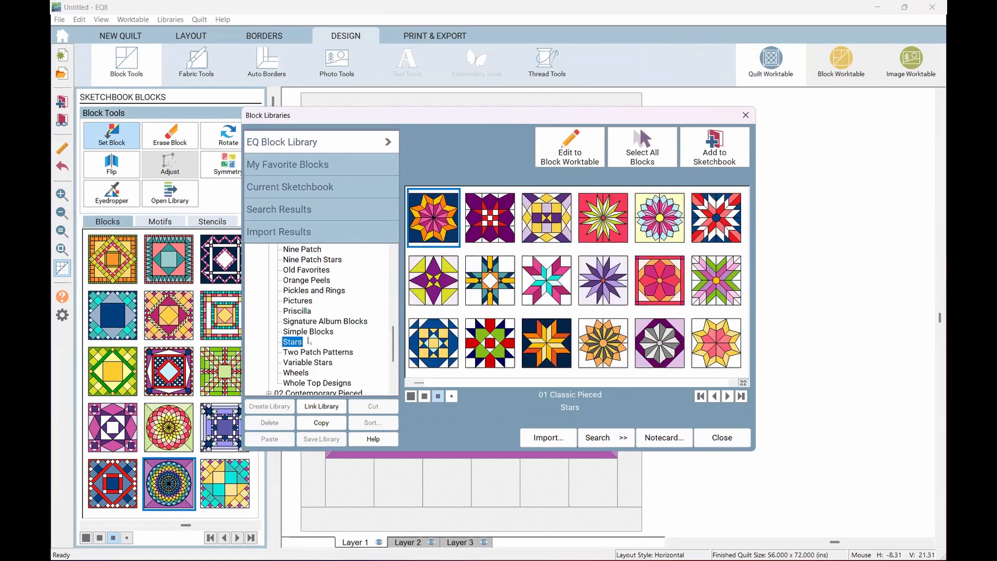
{"action": "left_click", "coordinate": [620, 151]}
{"action": "left_click", "coordinate": [702, 147]}
{"action": "left_click", "coordinate": [722, 438]}
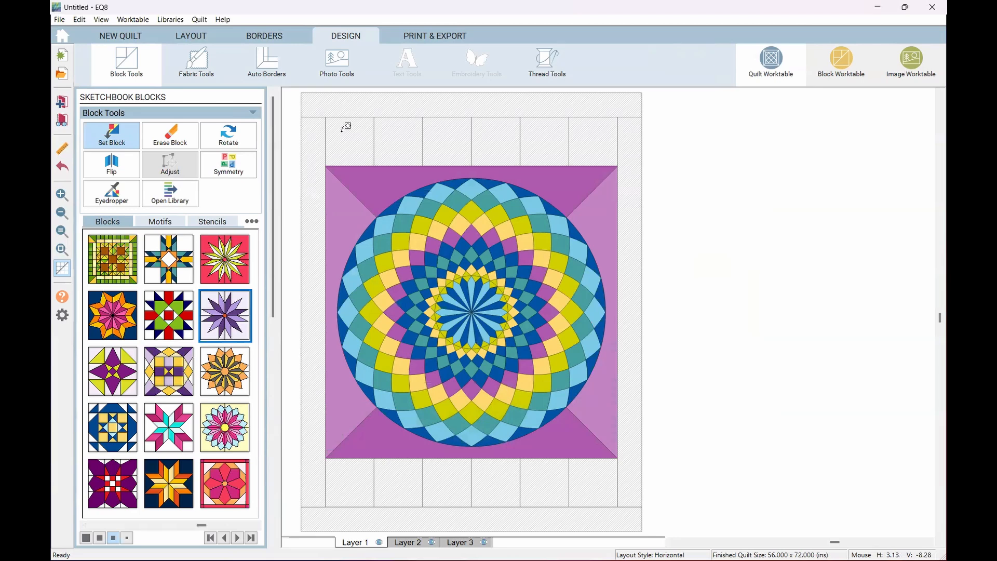
Step: Set the purple pointed star block in the end spaces of both the top and bottom block borders
{"action": "left_click", "coordinate": [344, 128]}
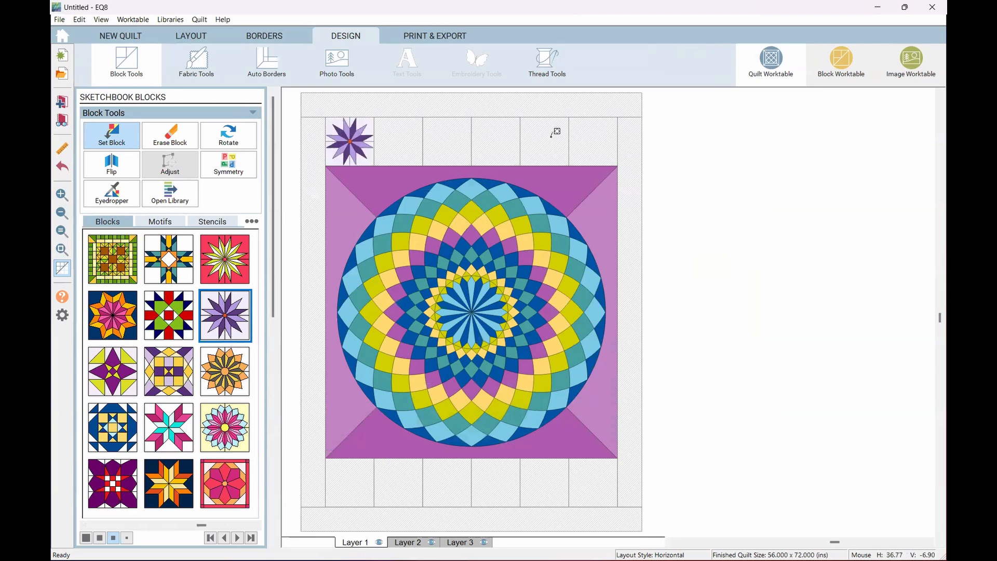
{"action": "left_click", "coordinate": [590, 138]}
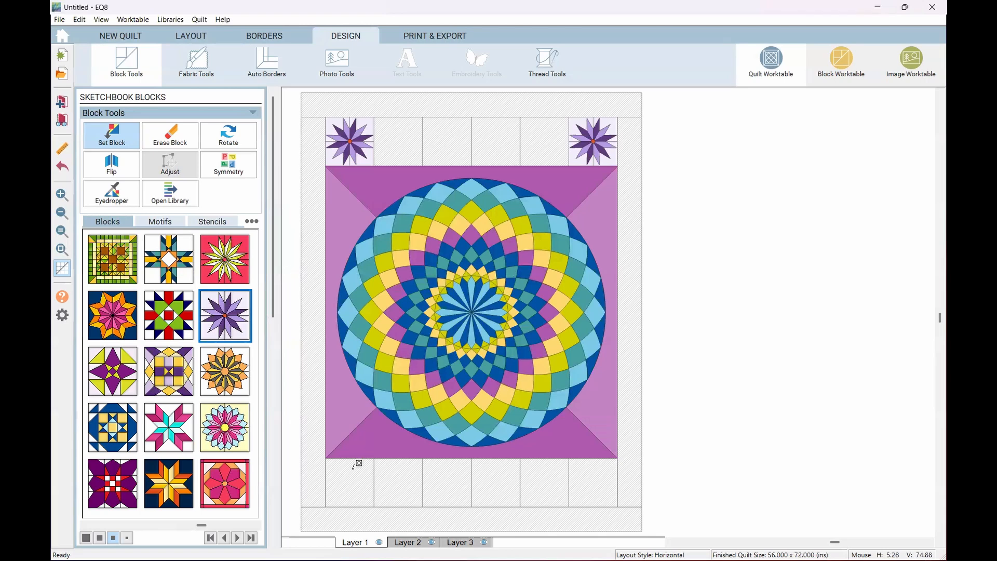
{"action": "left_click", "coordinate": [353, 467]}
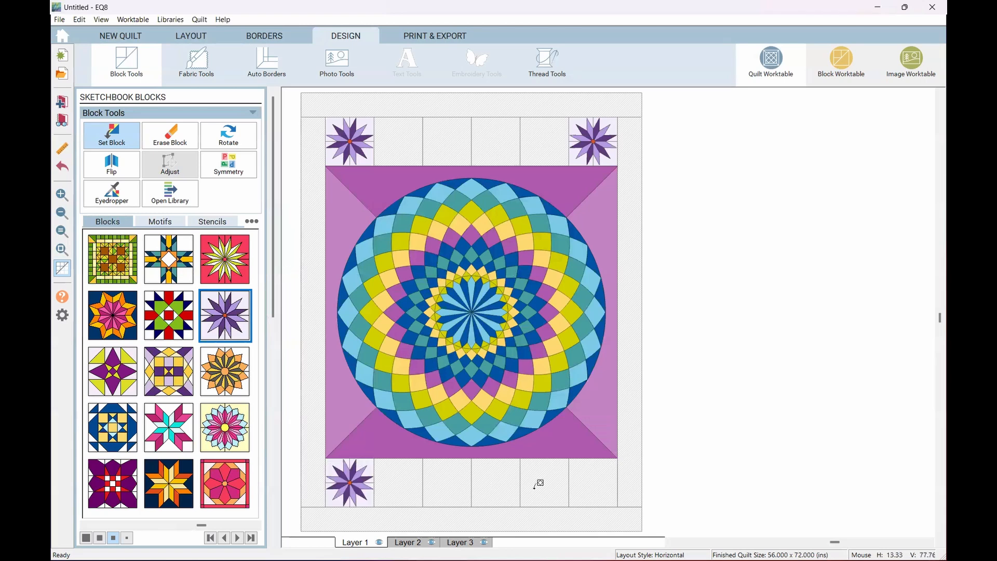
{"action": "left_click", "coordinate": [603, 475]}
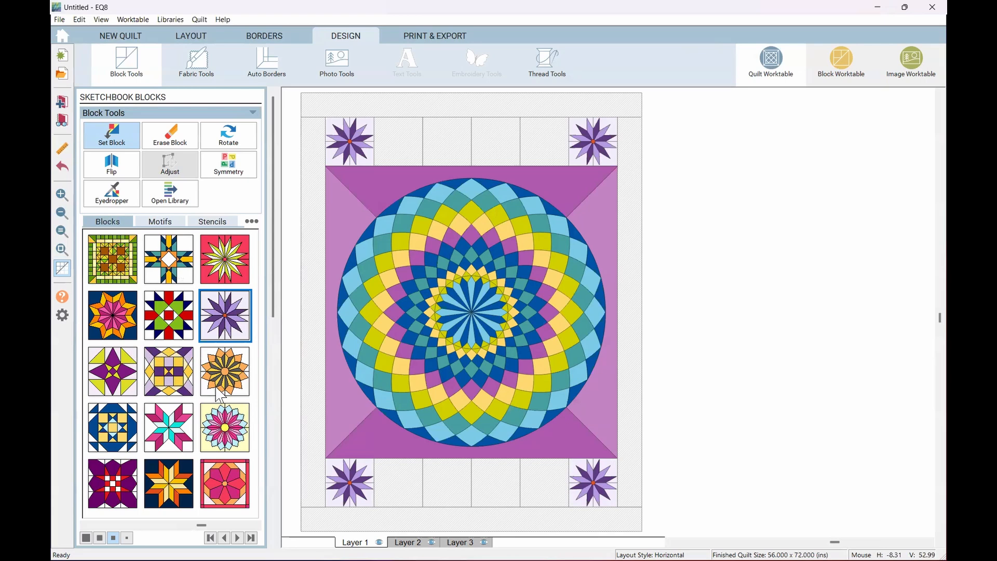
Step: Set the red and pink flower block in the second and fifth spaces of the top and bottom block borders
{"action": "left_click", "coordinate": [222, 470]}
{"action": "left_click", "coordinate": [399, 141]}
{"action": "left_click", "coordinate": [545, 480]}
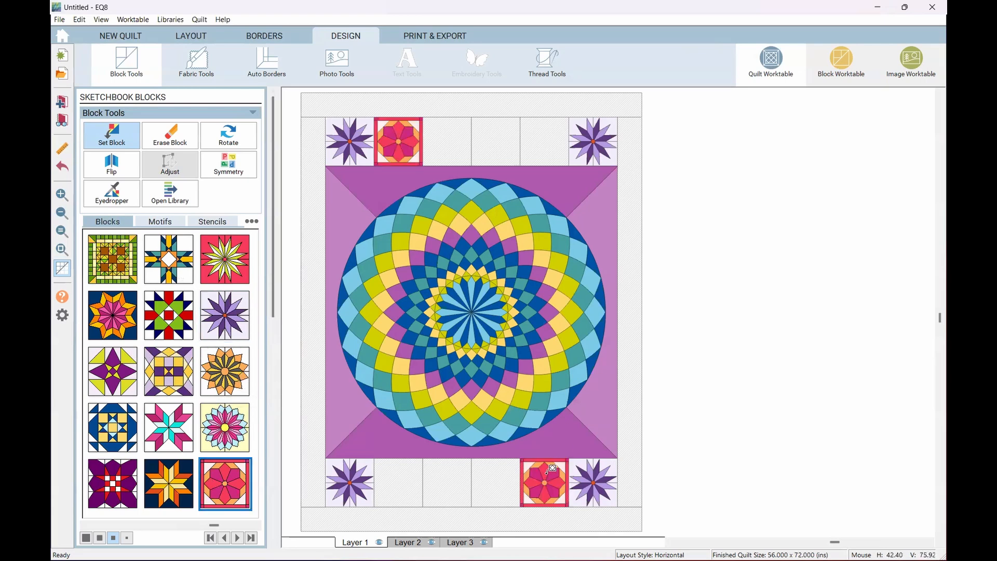
{"action": "left_click", "coordinate": [398, 483]}
{"action": "left_click", "coordinate": [544, 141]}
Step: Fill the two middle spaces of the top and bottom block borders with the magenta and turquoise star block
{"action": "left_click", "coordinate": [166, 431]}
{"action": "left_click", "coordinate": [447, 141]}
{"action": "left_click", "coordinate": [496, 142]}
{"action": "left_click", "coordinate": [446, 483]}
{"action": "left_click", "coordinate": [496, 483]}
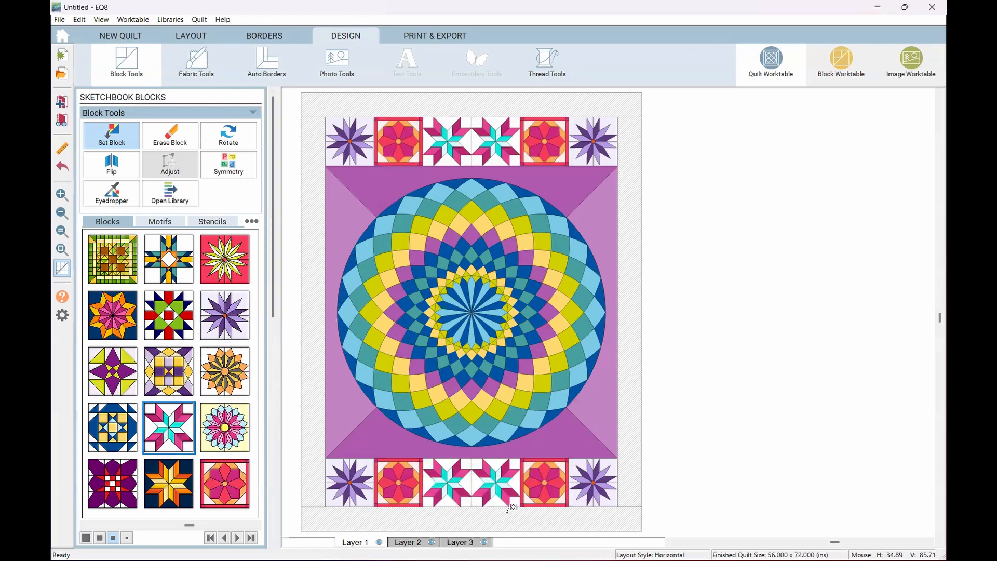
Step: Replace the first block of both rows with the magenta and turquoise star, and the third with the purple star sampled from the quilt
{"action": "left_click", "coordinate": [362, 133]}
{"action": "left_click", "coordinate": [358, 487]}
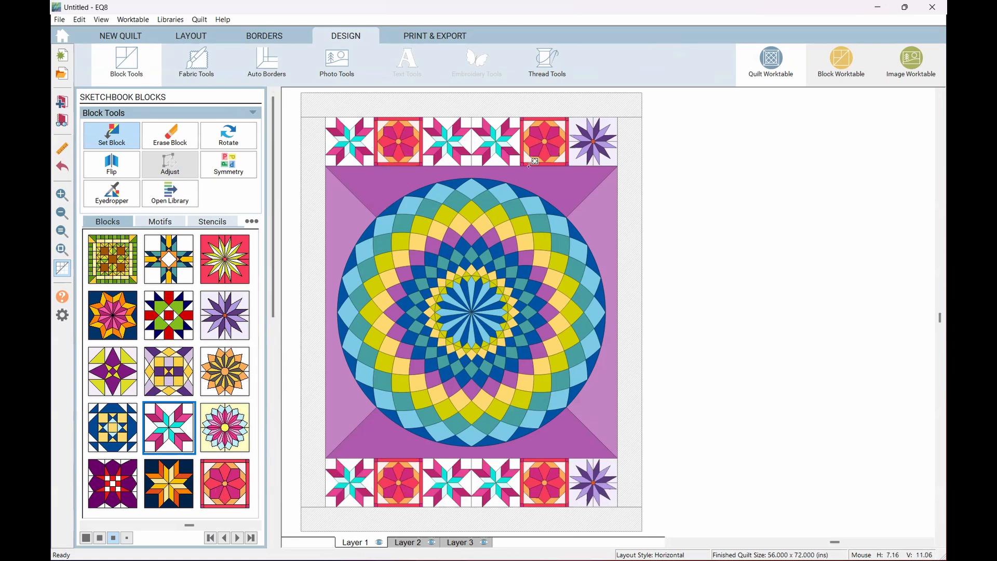
{"action": "left_click", "coordinate": [111, 195]}
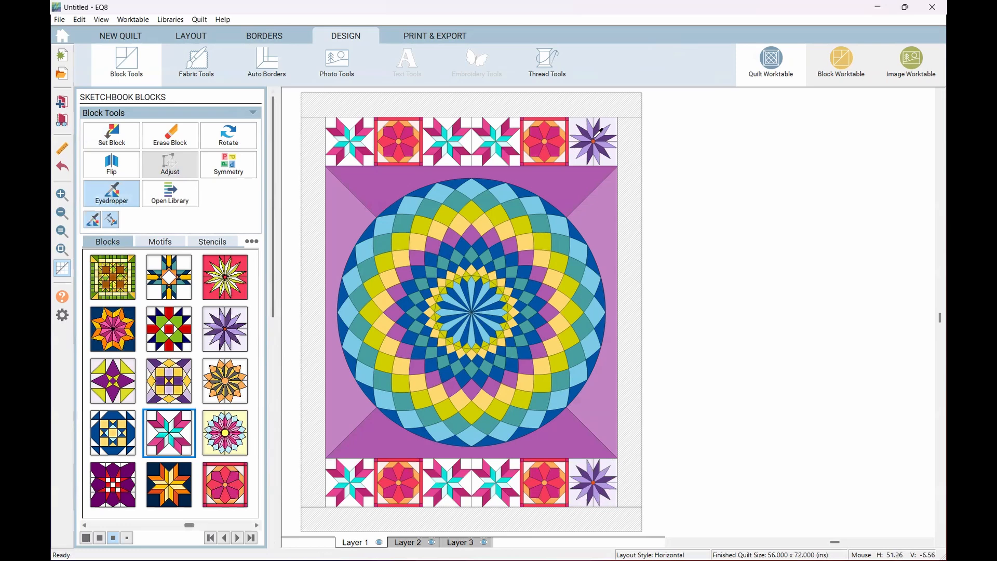
{"action": "left_click", "coordinate": [595, 135]}
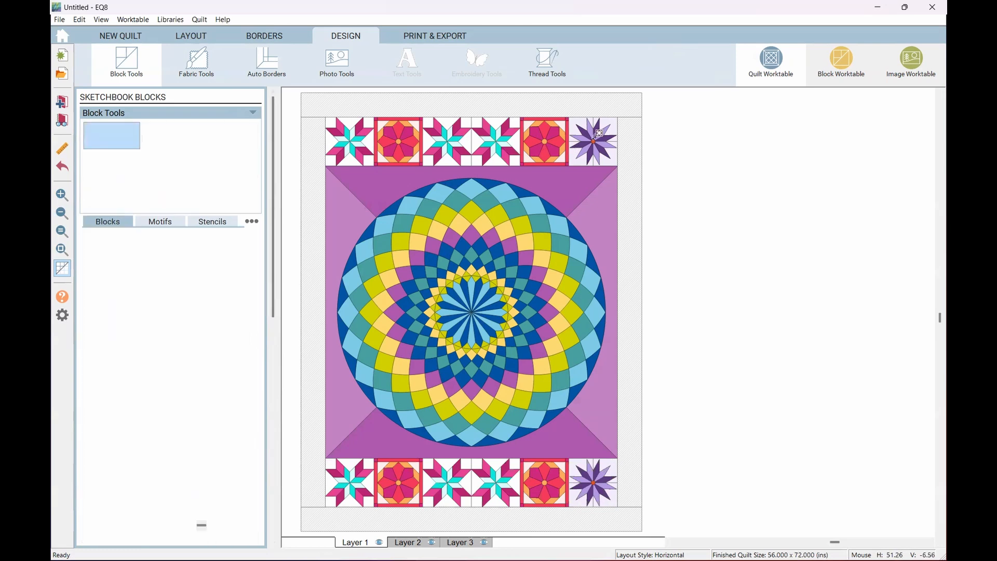
{"action": "left_click", "coordinate": [459, 131]}
{"action": "left_click", "coordinate": [446, 475]}
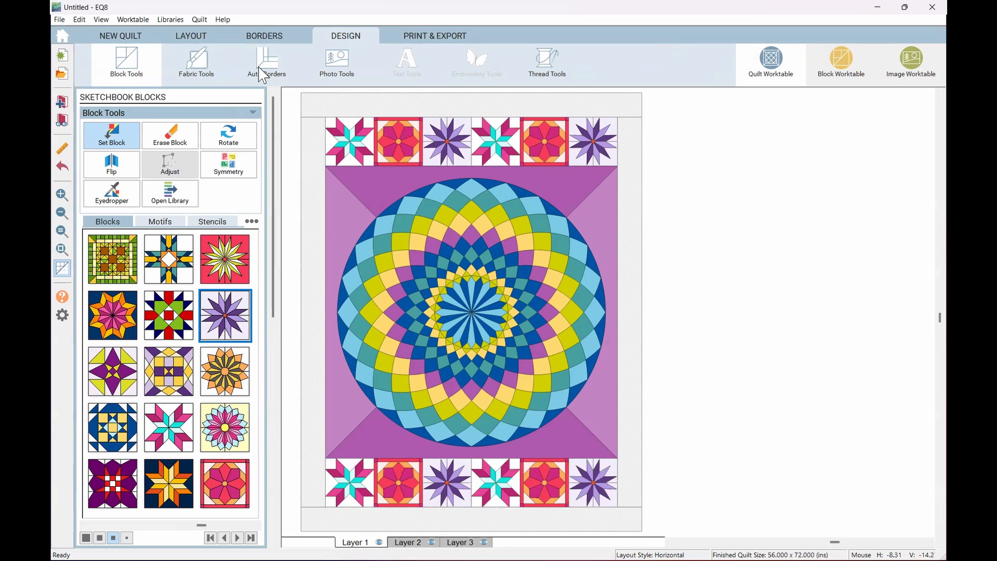
Step: Paint the outer border with a solid light purple from the Sketchbook colors
{"action": "left_click", "coordinate": [205, 59]}
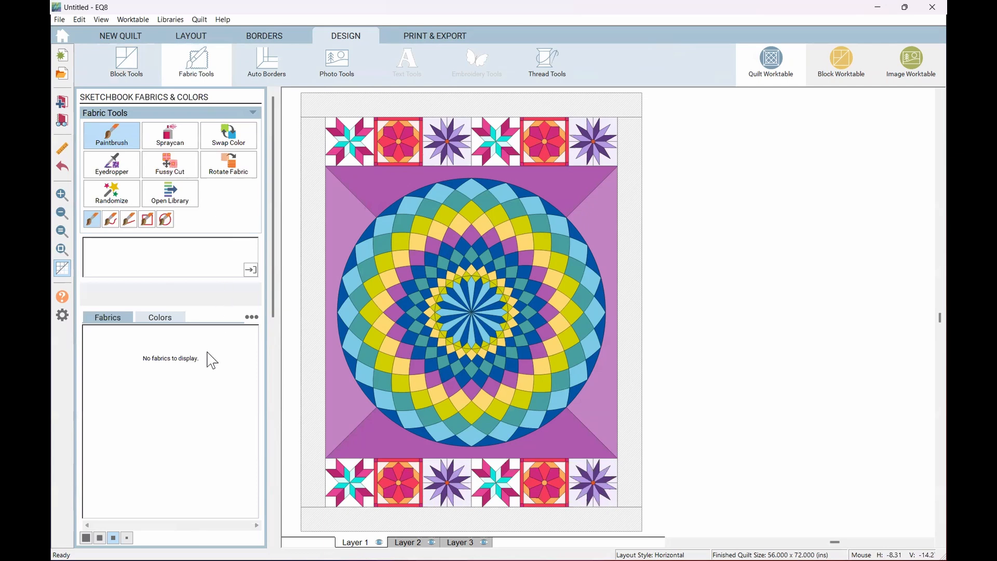
{"action": "left_click", "coordinate": [160, 318]}
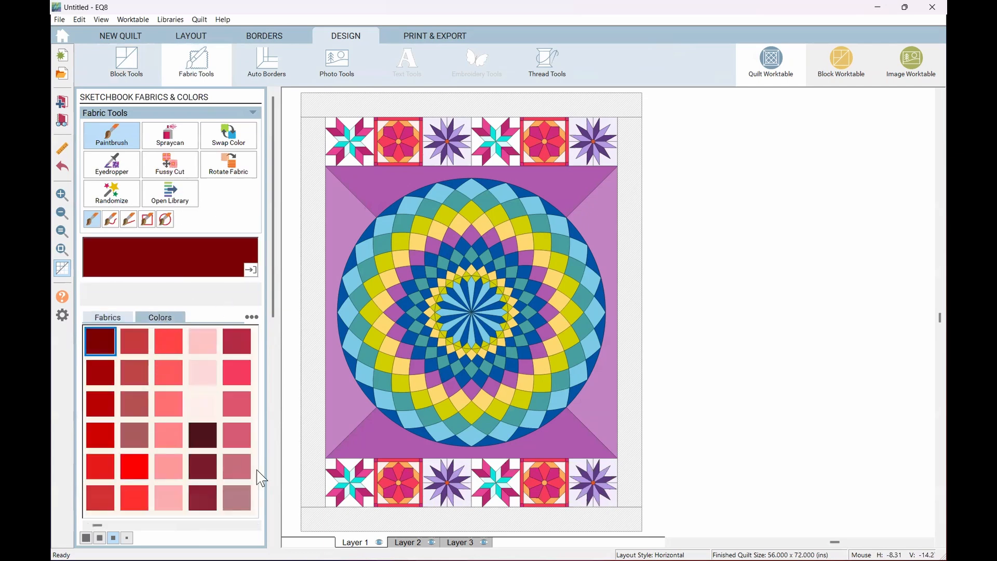
{"action": "left_click", "coordinate": [237, 525]}
{"action": "left_click", "coordinate": [237, 525]}
{"action": "left_click", "coordinate": [237, 526]}
{"action": "left_click", "coordinate": [237, 526]}
{"action": "left_click", "coordinate": [238, 525]}
{"action": "left_click", "coordinate": [238, 525]}
{"action": "left_click", "coordinate": [238, 526]}
{"action": "left_click", "coordinate": [238, 526]}
{"action": "left_click", "coordinate": [239, 525]}
{"action": "left_click", "coordinate": [239, 526]}
{"action": "left_click", "coordinate": [242, 463]}
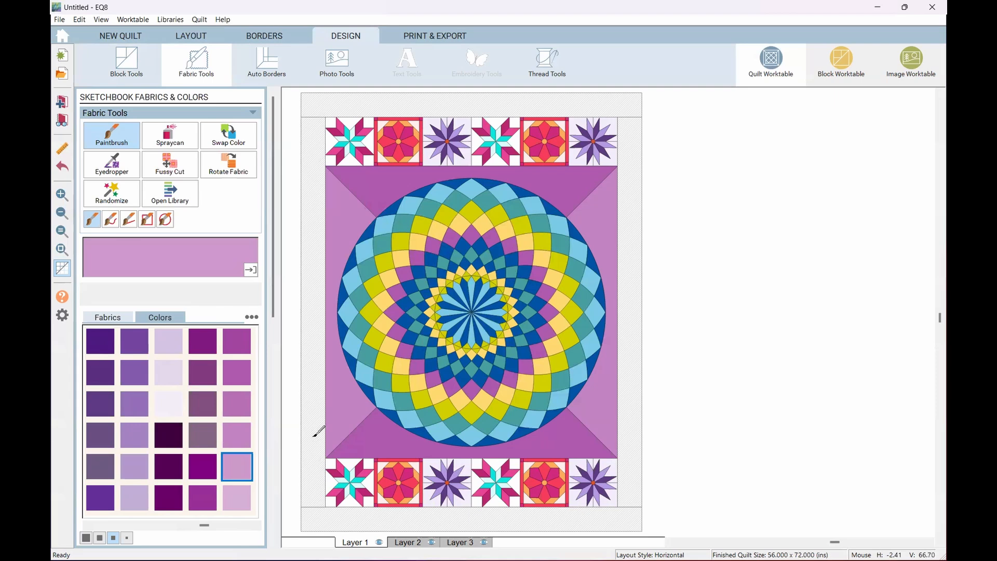
{"action": "left_click", "coordinate": [315, 436]}
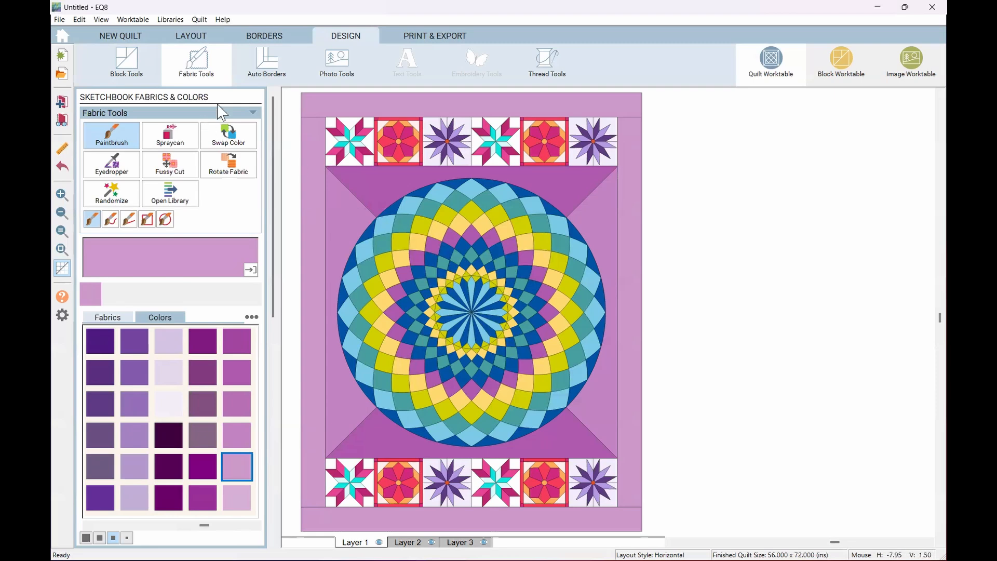
Step: Delete the outer border and insert a new border inside the Blocks border with all four widths set to 4
{"action": "left_click", "coordinate": [264, 37]}
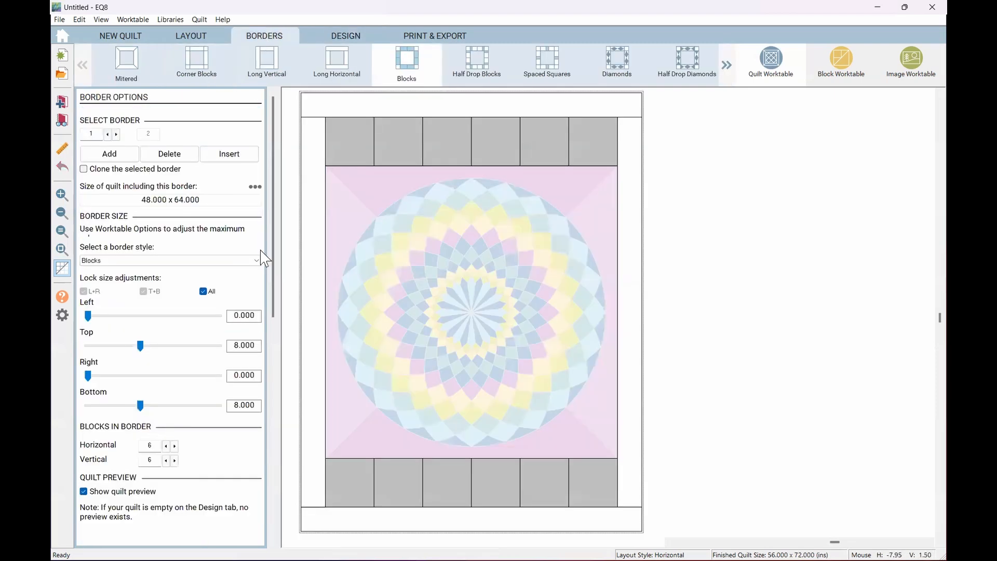
{"action": "left_click", "coordinate": [322, 253]}
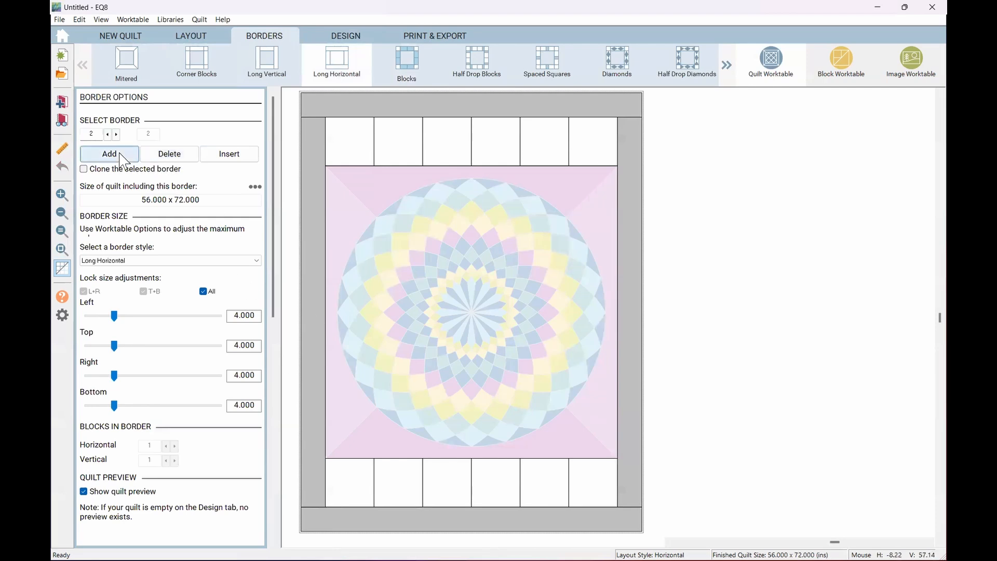
{"action": "left_click", "coordinate": [167, 154]}
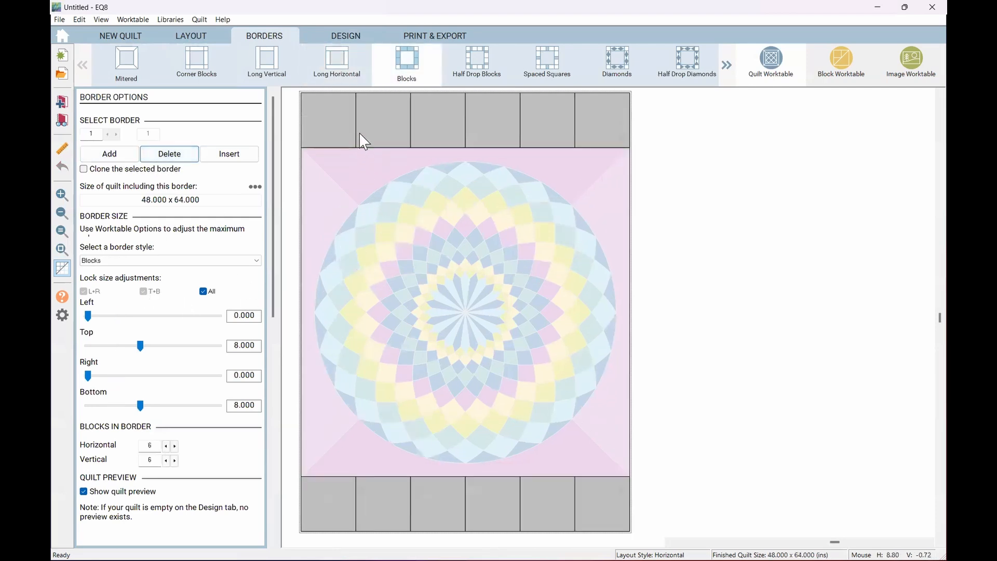
{"action": "left_click", "coordinate": [213, 158]}
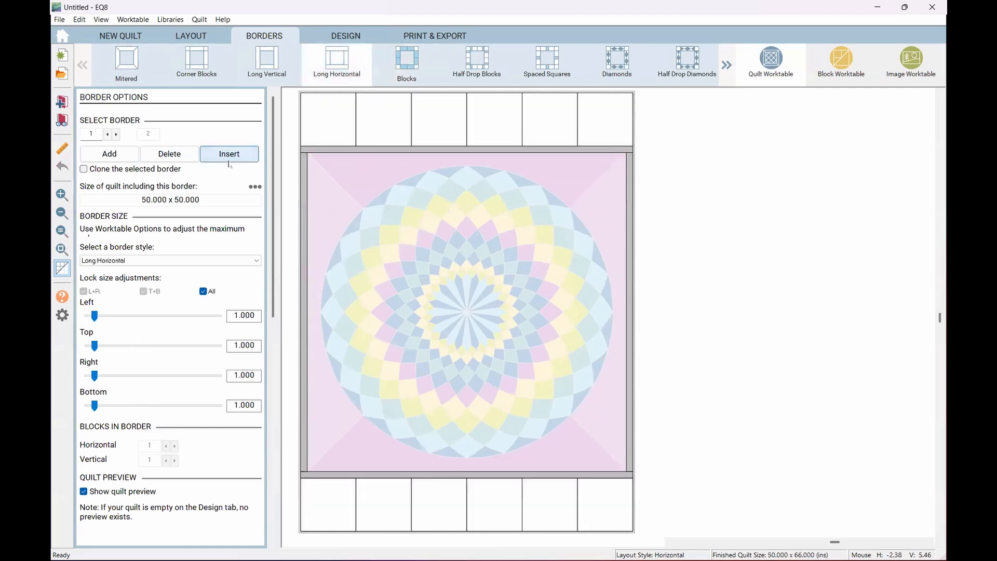
{"action": "left_click_drag", "start_coordinate": [231, 315], "coordinate": [256, 315]}
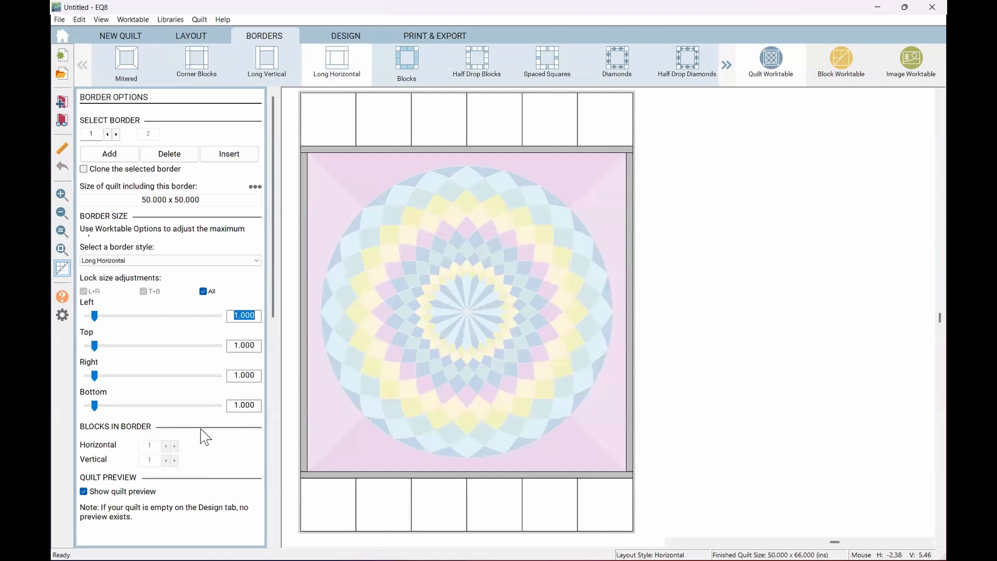
{"action": "type", "text": "4"}
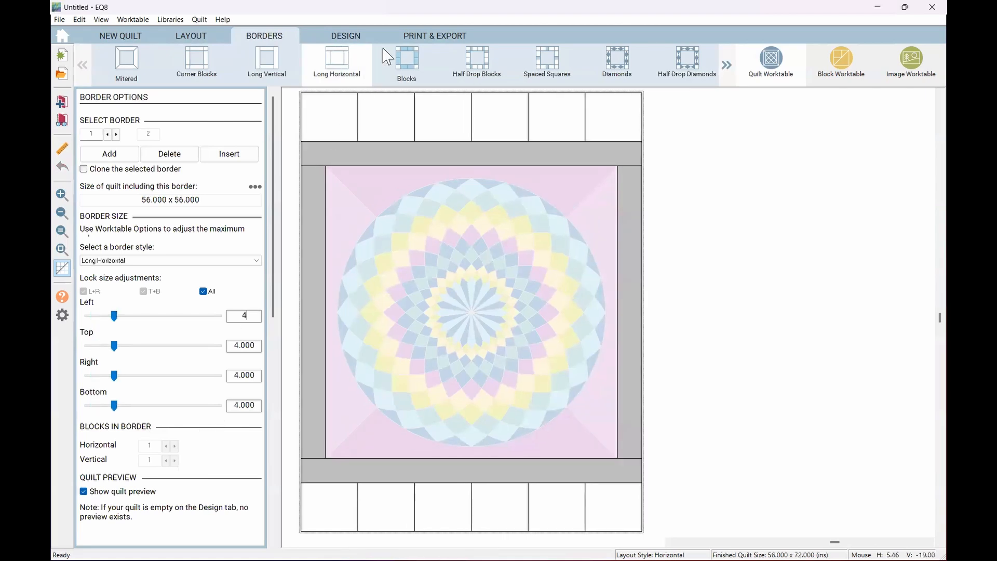
Step: Paint the inner border light purple, and recolor it with the white sampled from the first star block's background
{"action": "left_click", "coordinate": [358, 34]}
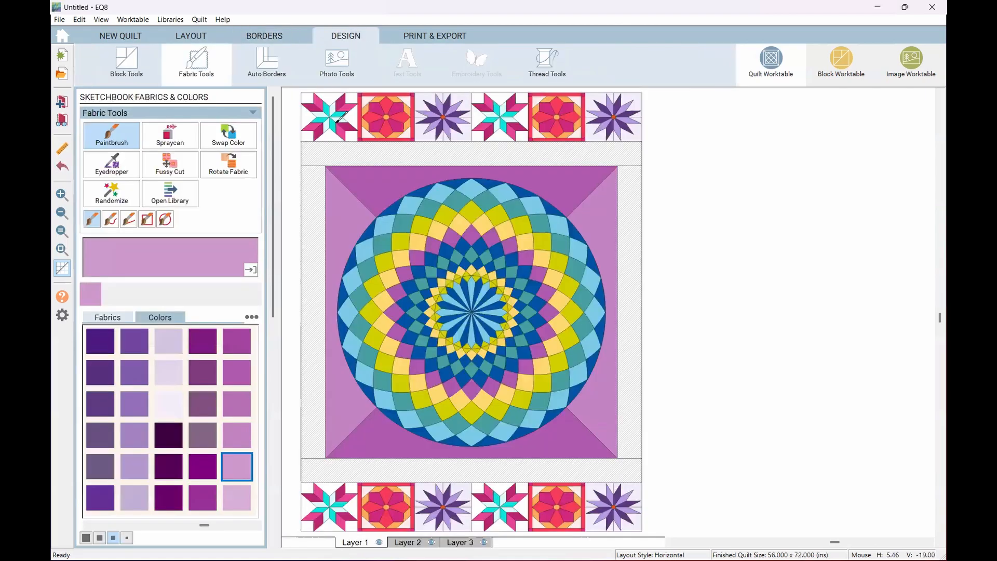
{"action": "left_click", "coordinate": [310, 297]}
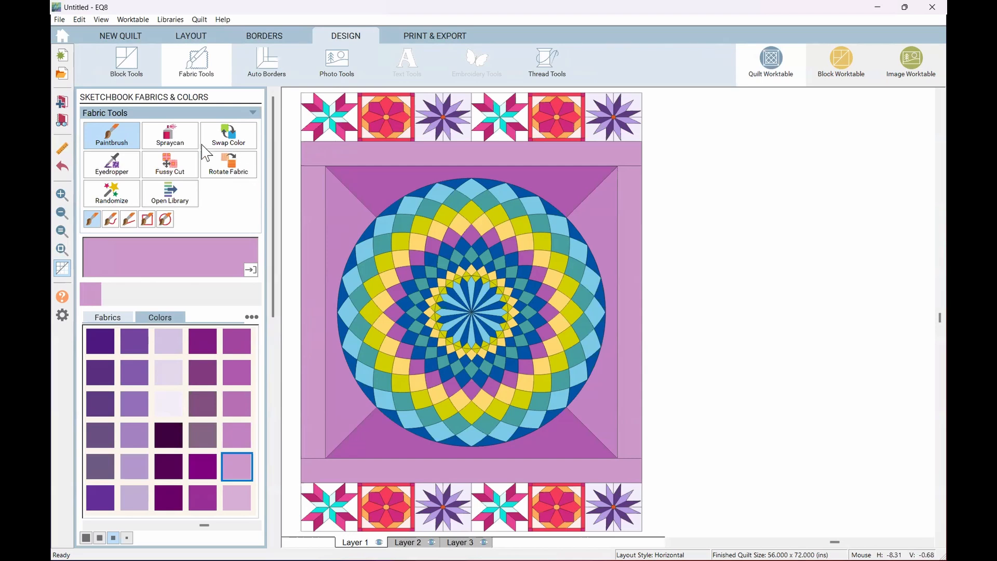
{"action": "left_click", "coordinate": [113, 171]}
{"action": "left_click", "coordinate": [305, 136]}
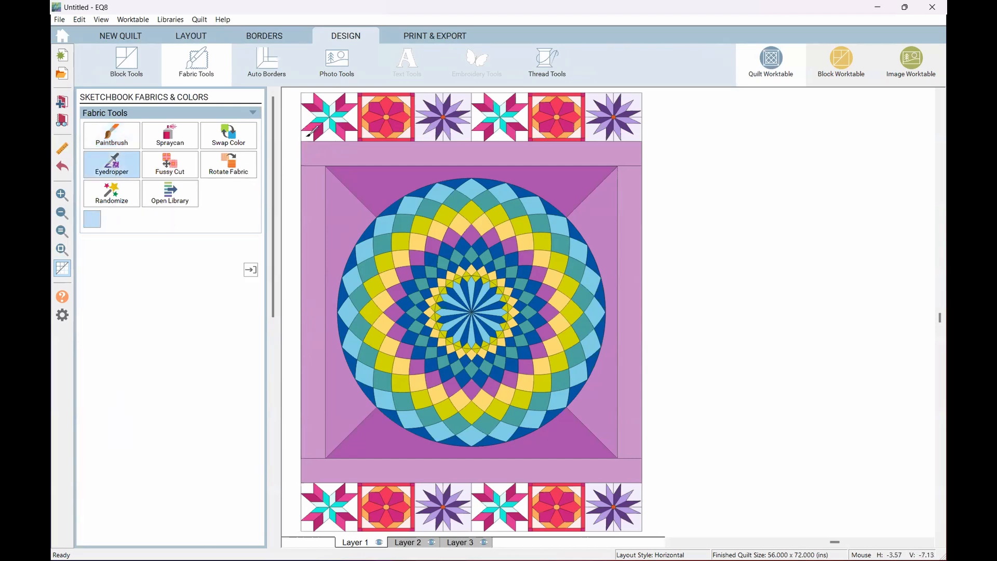
{"action": "left_click", "coordinate": [316, 206]}
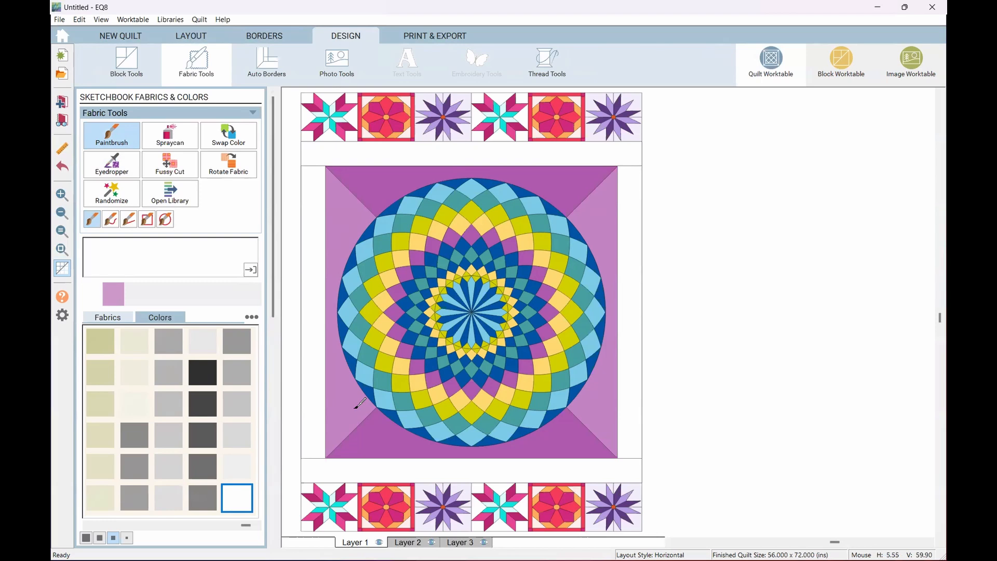
Step: Try painting the light purple side triangles of the center medallion white, and undo both fills
{"action": "left_click", "coordinate": [357, 406]}
{"action": "left_click", "coordinate": [598, 423]}
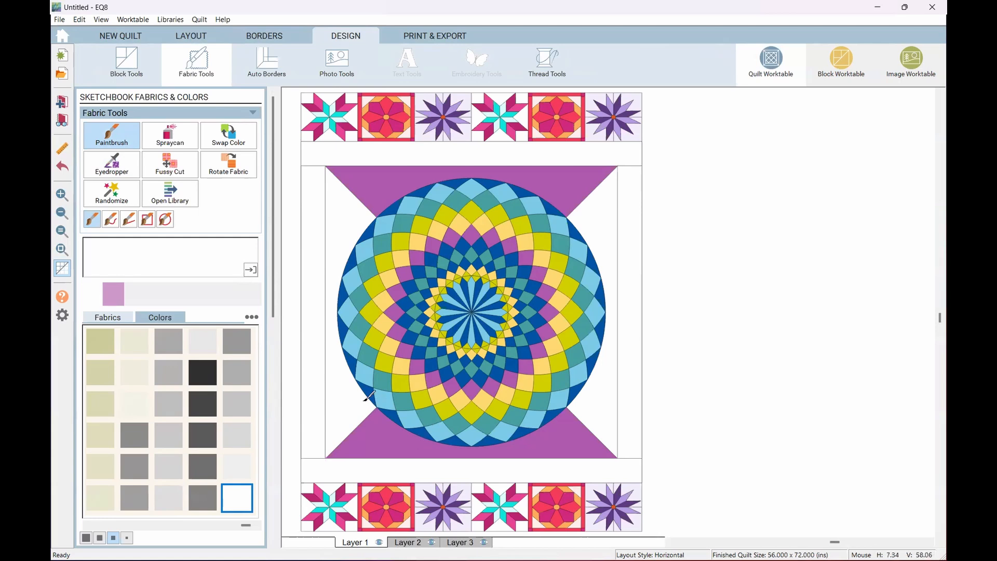
{"action": "key", "text": "ctrl+z"}
{"action": "key", "text": "ctrl+z"}
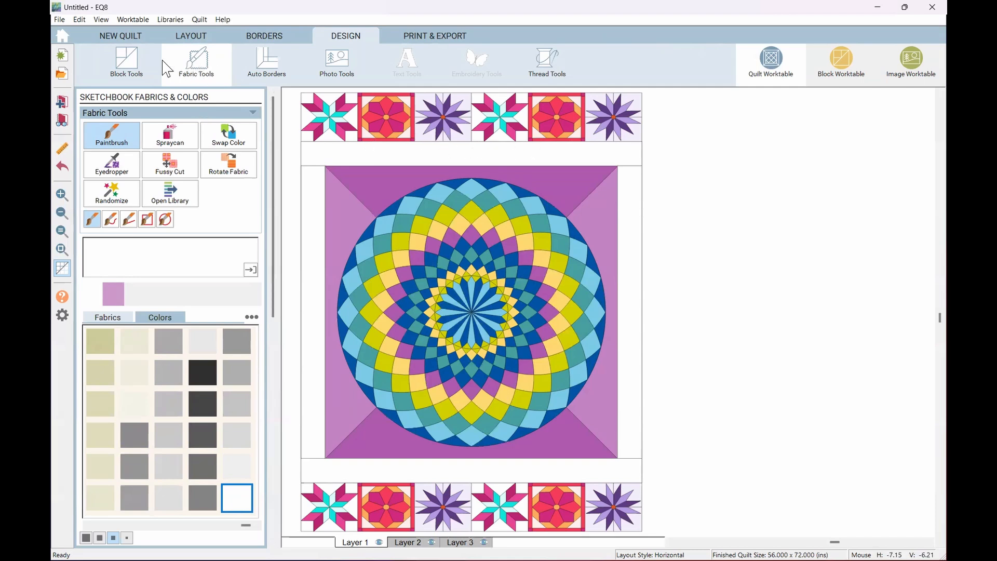
Step: Try setting the dark purple block with the red star center into all four strips of the inner border, and undo the placements
{"action": "left_click", "coordinate": [128, 61]}
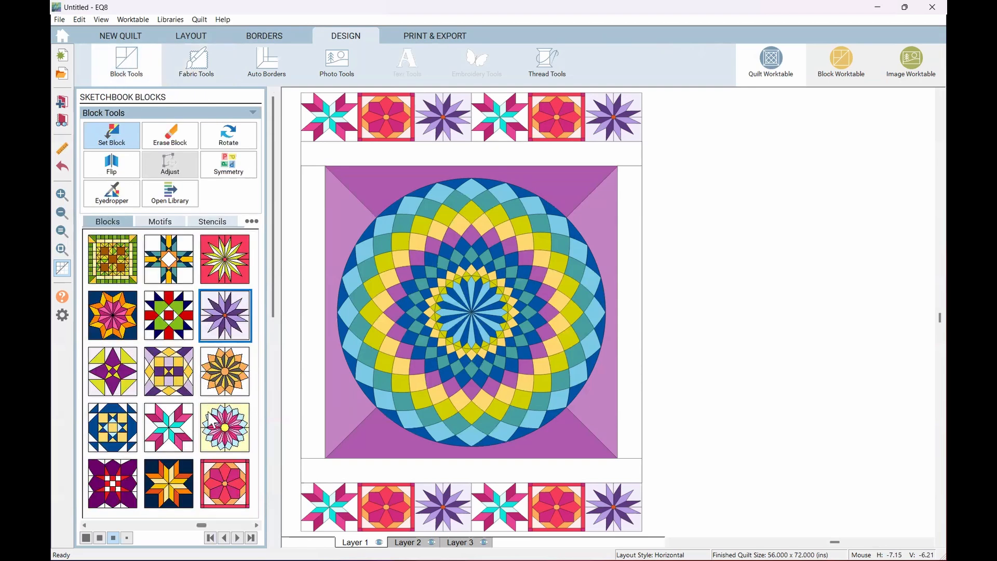
{"action": "left_click", "coordinate": [125, 480]}
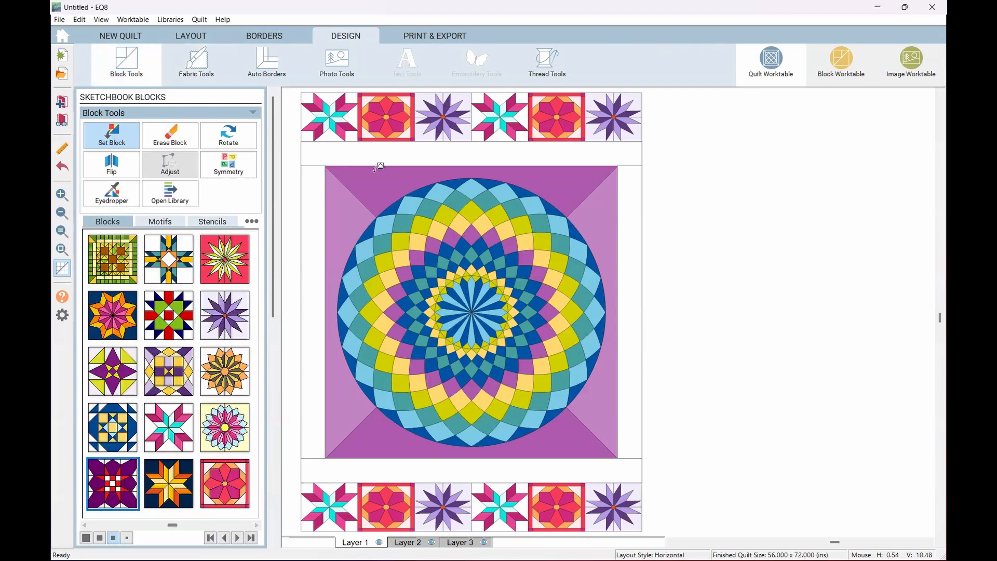
{"action": "left_click", "coordinate": [426, 148]}
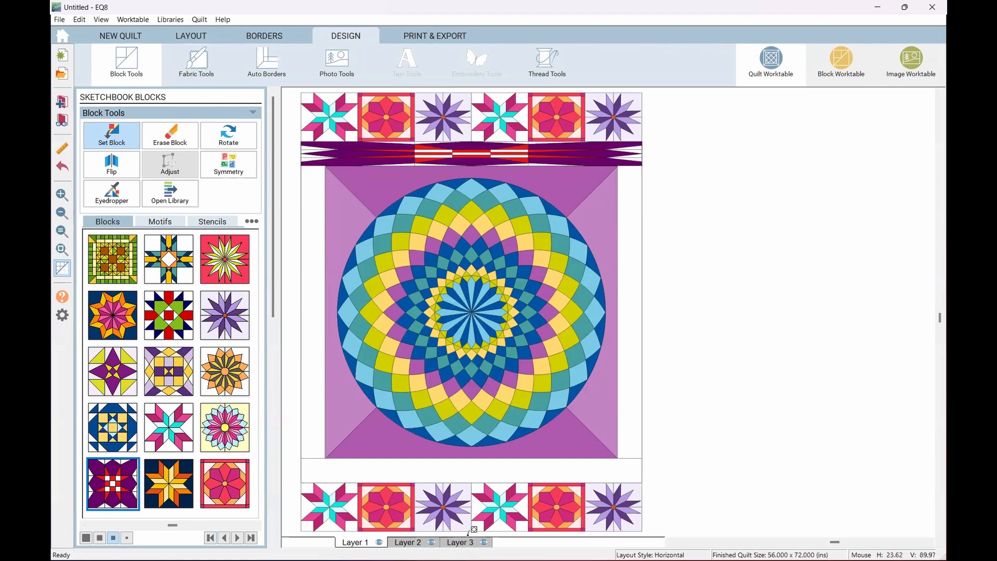
{"action": "left_click", "coordinate": [626, 313]}
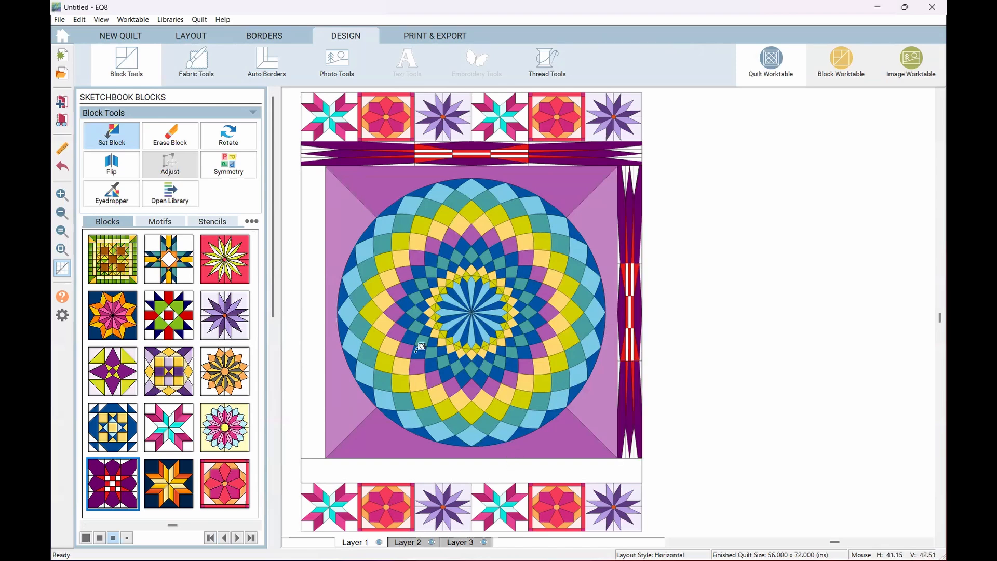
{"action": "left_click", "coordinate": [315, 332]}
{"action": "left_click", "coordinate": [420, 463]}
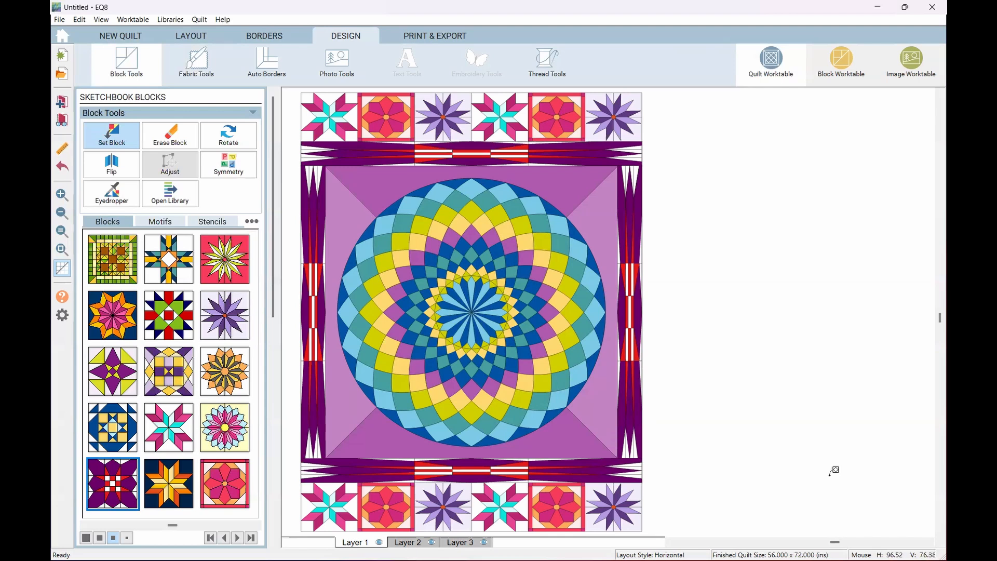
{"action": "key", "text": "ctrl+z"}
{"action": "key", "text": "ctrl+z"}
{"action": "key", "text": "ctrl+z"}
{"action": "key", "text": "ctrl+z"}
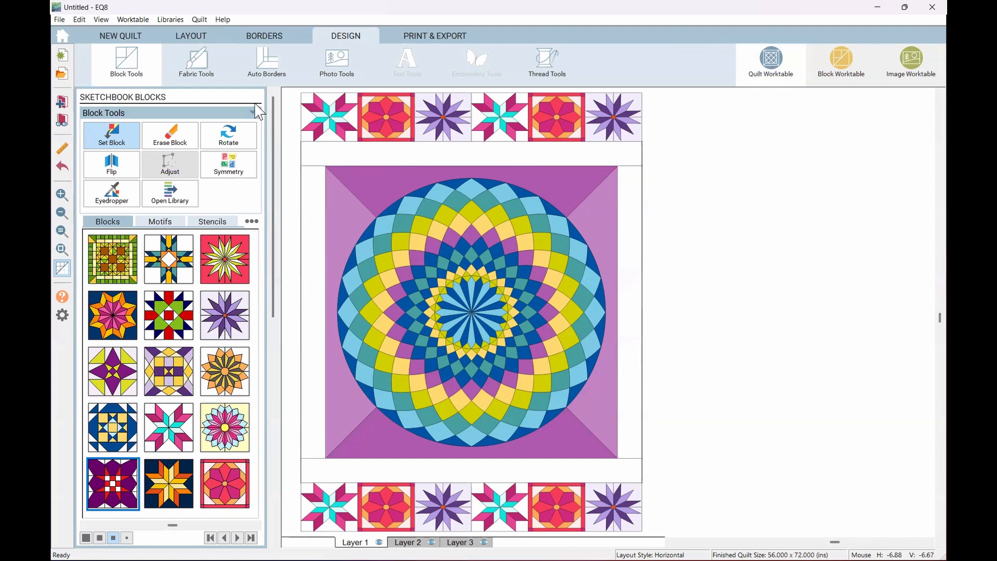
Step: Change the inner border's style from Long Horizontal to Blocks and return to designing the quilt
{"action": "left_click", "coordinate": [267, 37]}
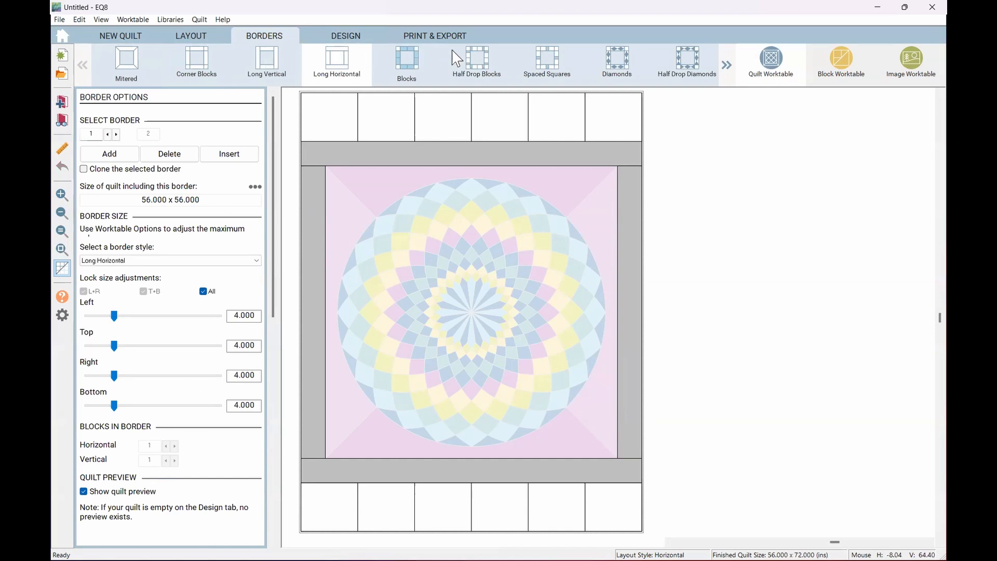
{"action": "left_click", "coordinate": [407, 61]}
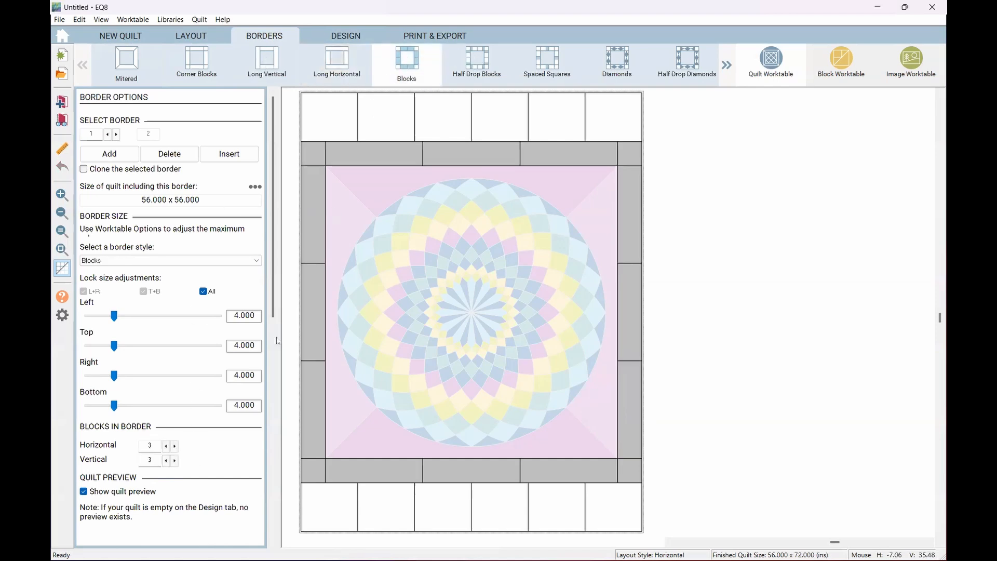
{"action": "left_click", "coordinate": [345, 35]}
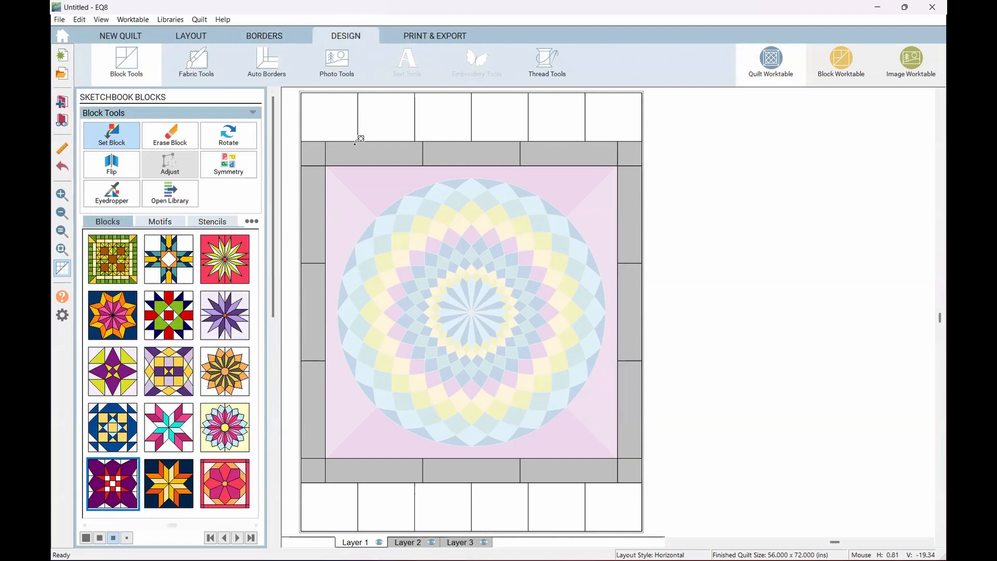
Step: Try setting the dark purple block in the end rectangles of each inner border side, and undo all the placements
{"action": "left_click", "coordinate": [356, 143]}
{"action": "left_click", "coordinate": [579, 153]}
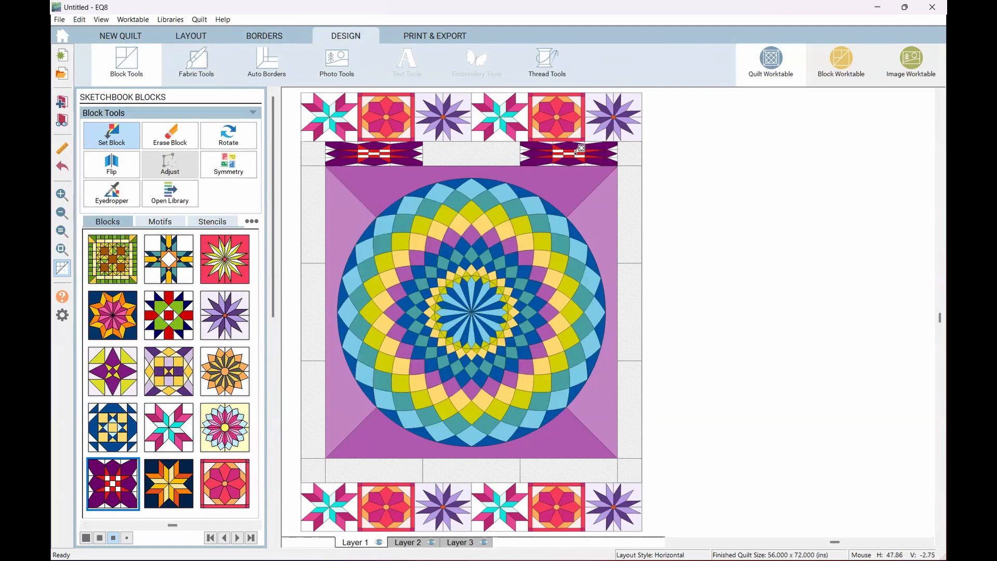
{"action": "left_click", "coordinate": [634, 214]}
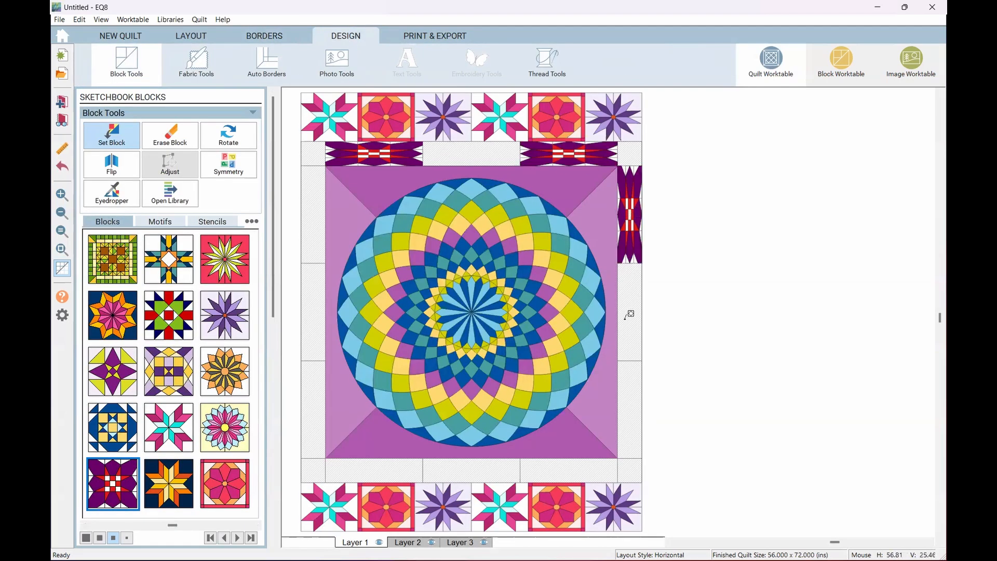
{"action": "left_click", "coordinate": [638, 382]}
{"action": "left_click", "coordinate": [568, 472]}
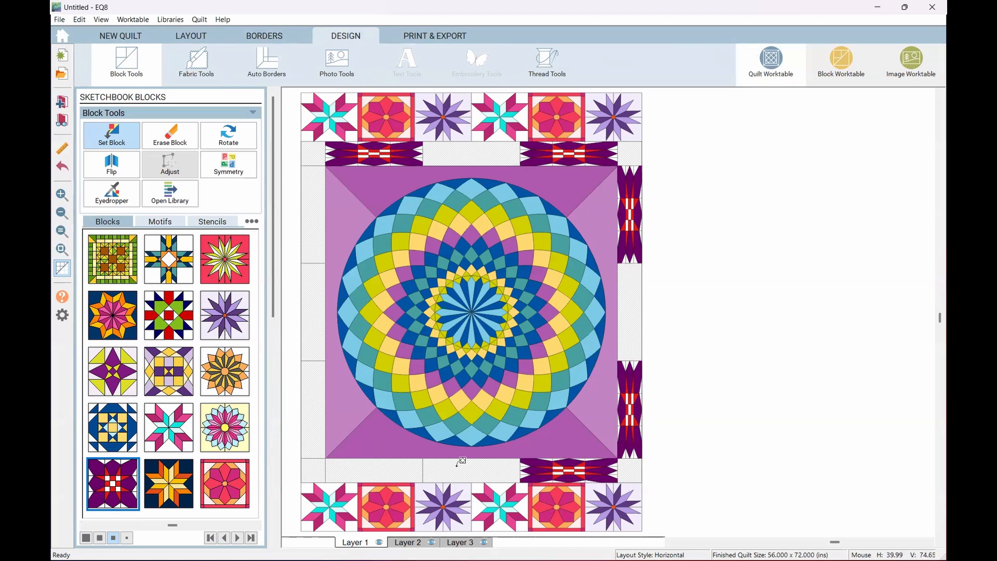
{"action": "left_click", "coordinate": [406, 470]}
{"action": "left_click", "coordinate": [313, 392]}
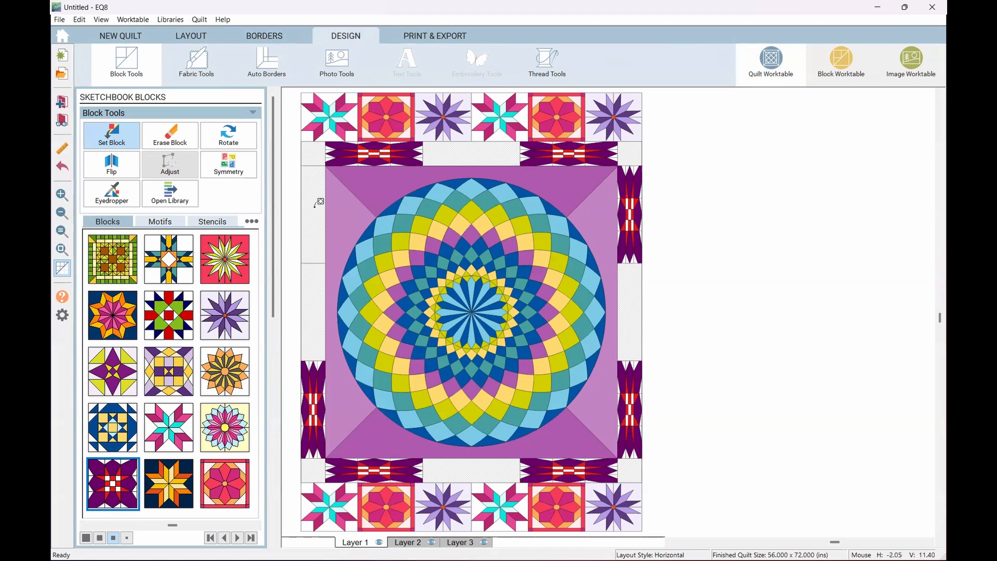
{"action": "left_click", "coordinate": [318, 205]}
{"action": "key", "text": "ctrl+z"}
{"action": "key", "text": "ctrl+z"}
{"action": "key", "text": "ctrl+z"}
{"action": "key", "text": "ctrl+z"}
{"action": "key", "text": "ctrl+z"}
{"action": "key", "text": "ctrl+z"}
{"action": "key", "text": "ctrl+z"}
{"action": "key", "text": "ctrl+z"}
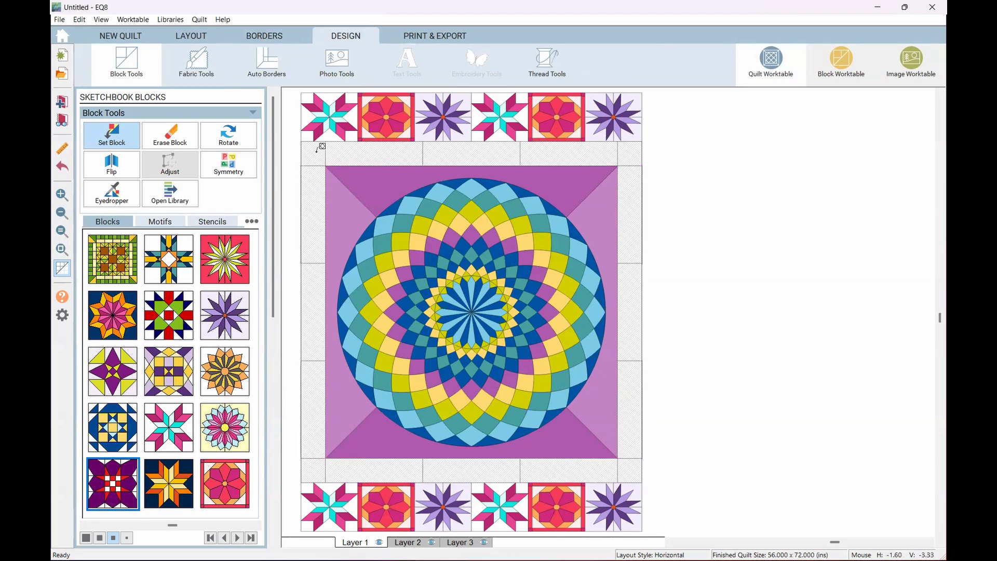
Step: Set the dark purple block in the four corner squares of the inner border
{"action": "left_click", "coordinate": [318, 149]}
{"action": "left_click", "coordinate": [631, 152]}
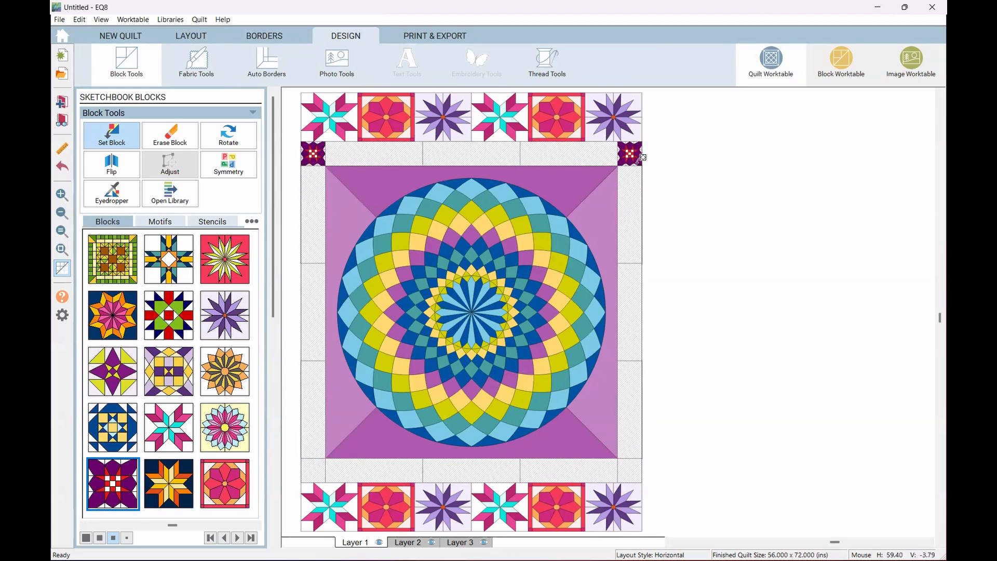
{"action": "left_click", "coordinate": [634, 461]}
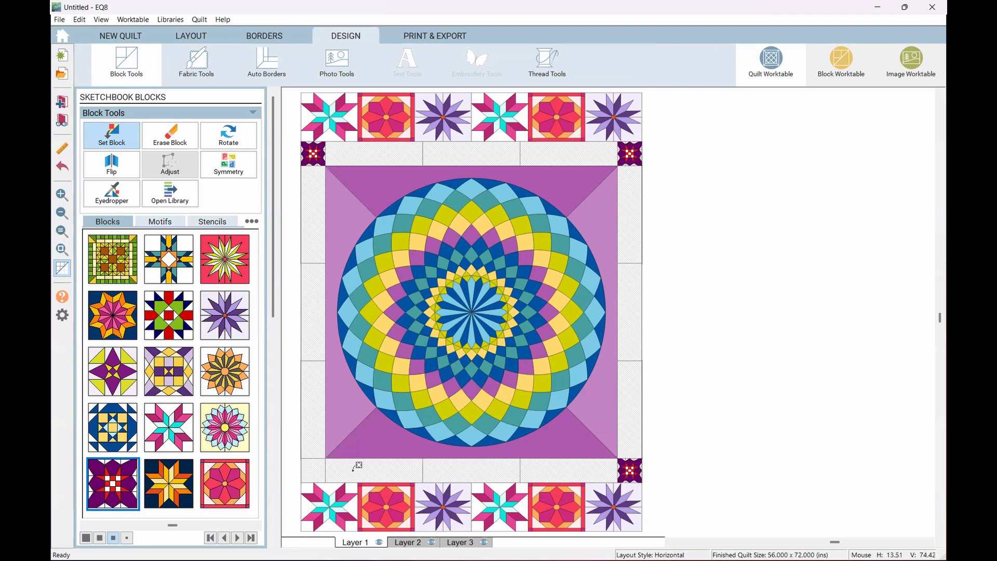
{"action": "left_click", "coordinate": [318, 464]}
{"action": "scroll", "coordinate": [322, 464], "scroll_direction": "up", "scroll_amount": 1}
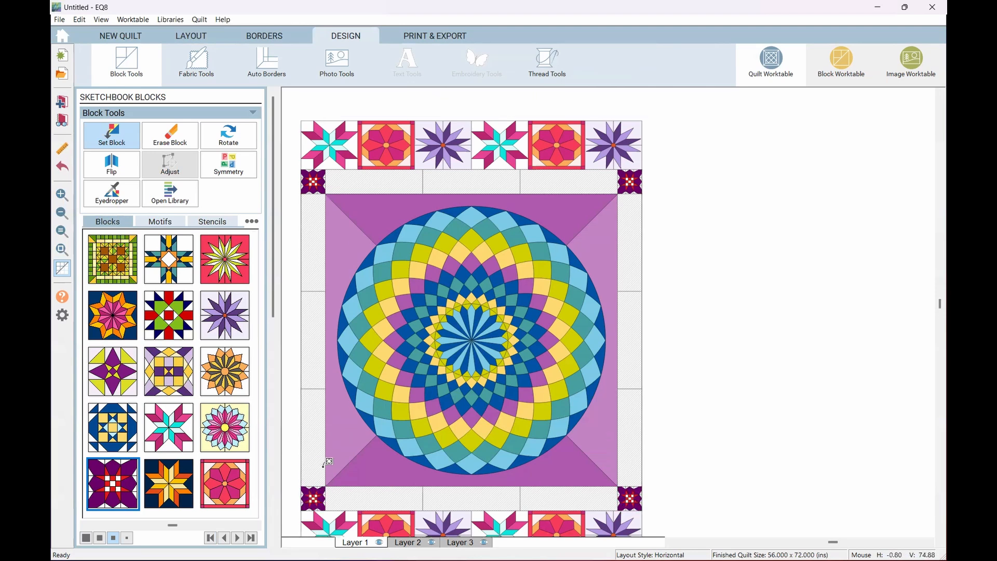
Step: Add the quilt to the Project Sketchbook and save the project as EQ8 Lesson May
{"action": "left_click", "coordinate": [61, 102]}
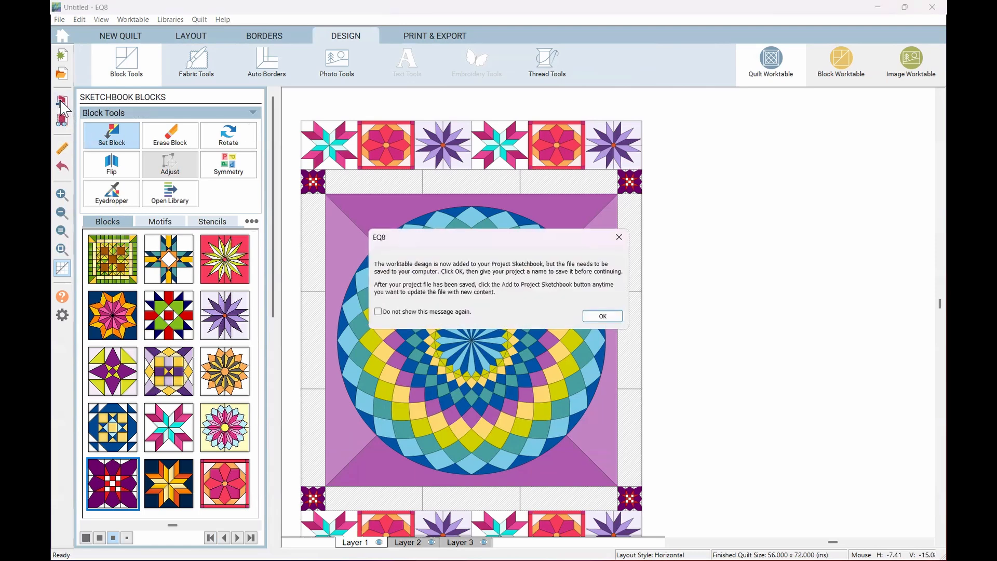
{"action": "left_click", "coordinate": [605, 315]}
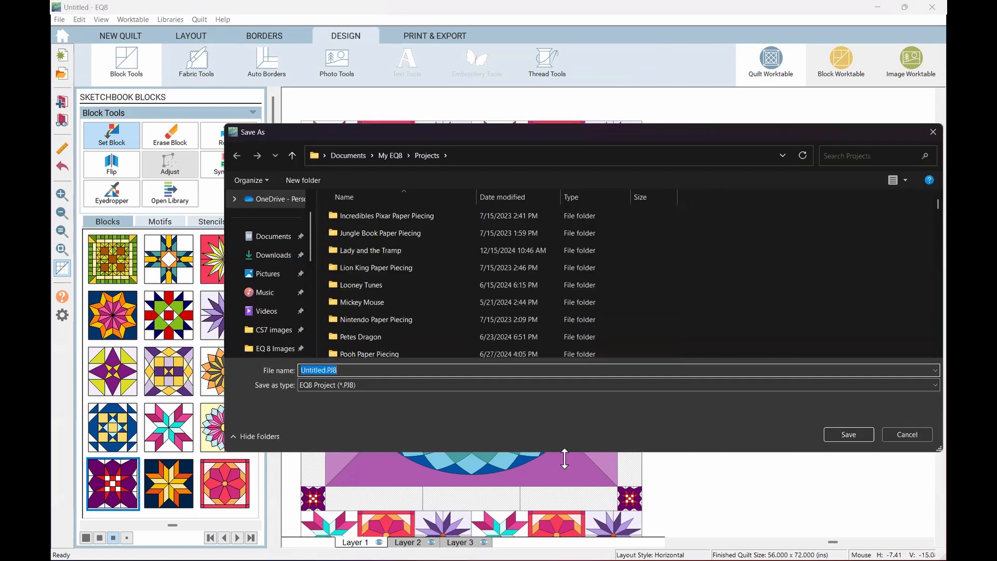
{"action": "type", "text": "EQ"}
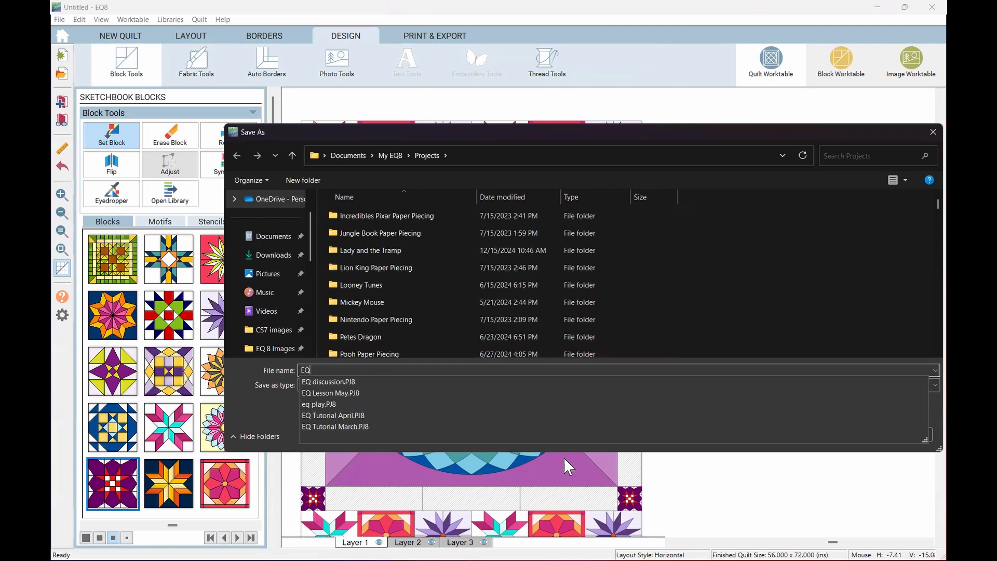
{"action": "type", "text": "8 L"}
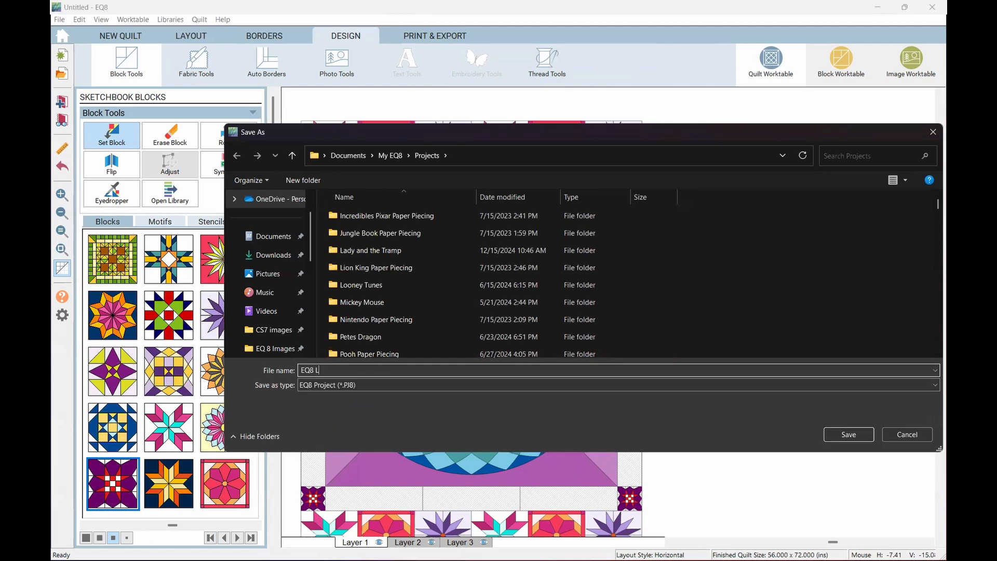
{"action": "type", "text": "esson May"}
{"action": "key", "text": "Return"}
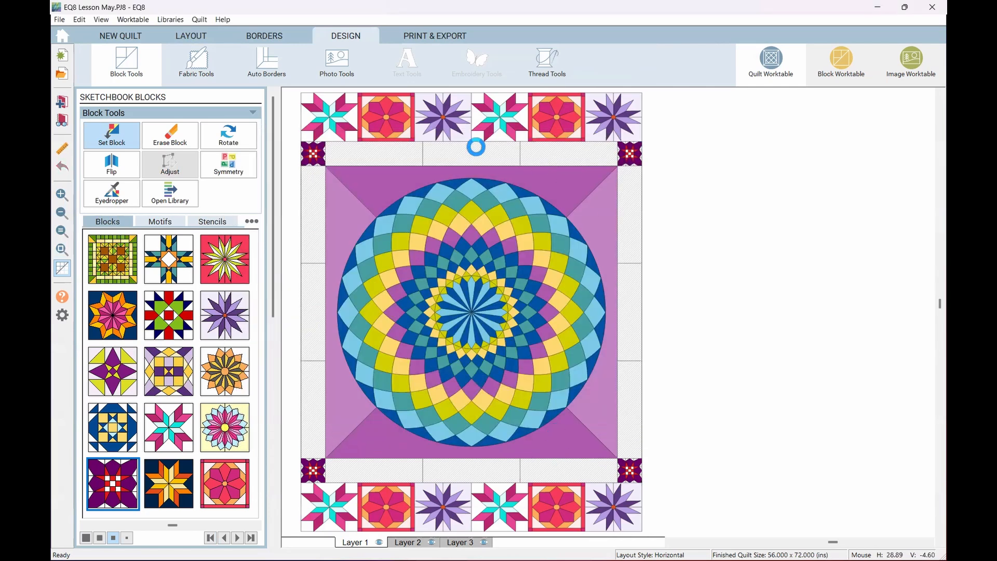
Step: Start a new horizontal quilt layout, include a sash border, and set equal sashing width and height to 4
{"action": "left_click", "coordinate": [119, 37]}
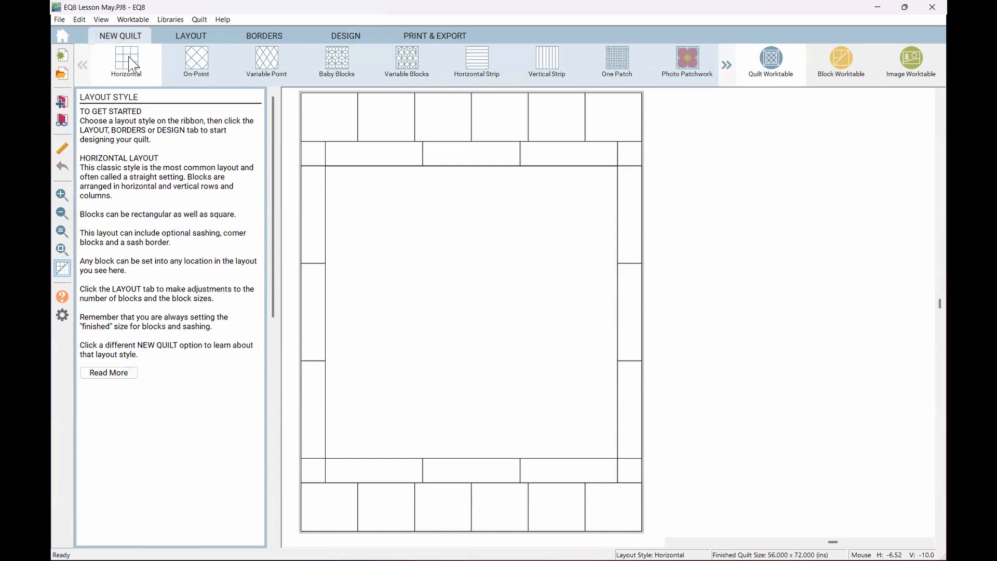
{"action": "left_click", "coordinate": [128, 61]}
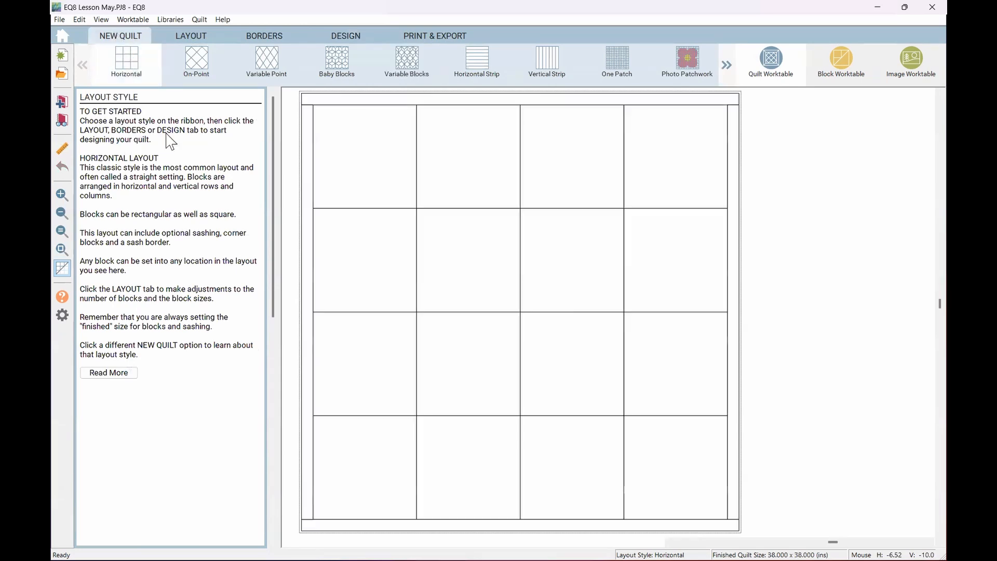
{"action": "left_click", "coordinate": [186, 38]}
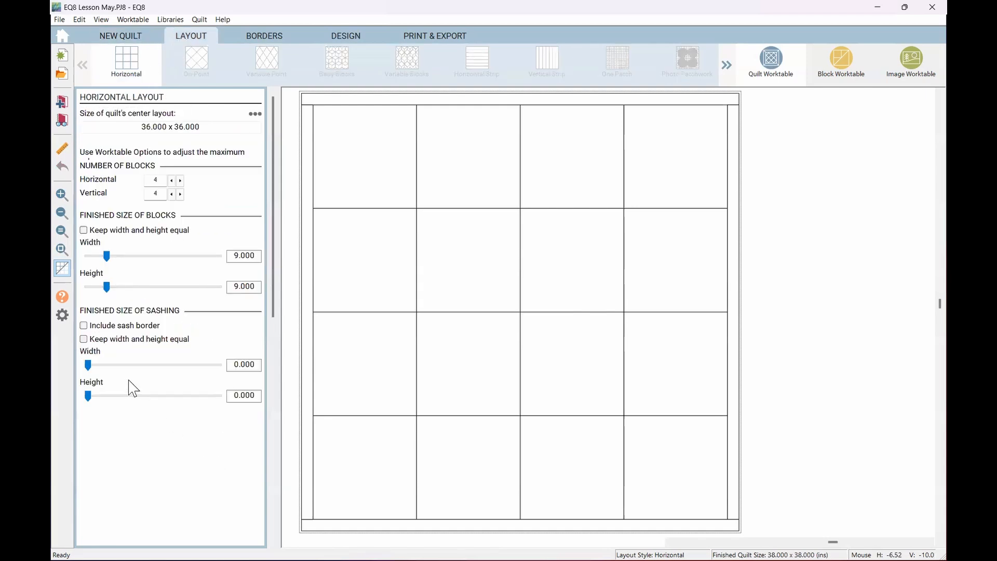
{"action": "left_click", "coordinate": [84, 325]}
{"action": "left_click", "coordinate": [83, 339]}
{"action": "double_click", "coordinate": [235, 363]}
{"action": "type", "text": "4"}
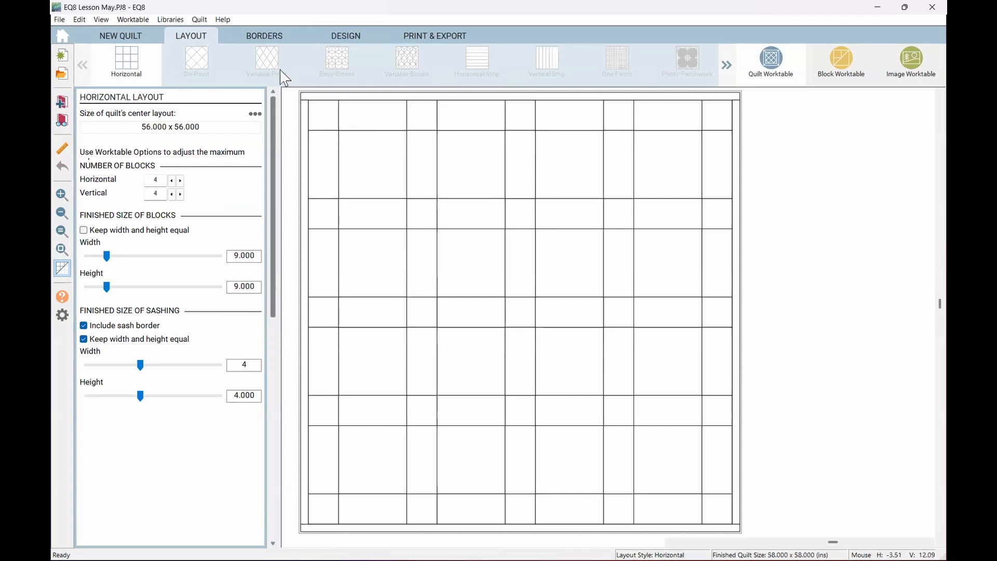
Step: Delete the new quilt's only border and return to designing the quilt
{"action": "left_click", "coordinate": [263, 39]}
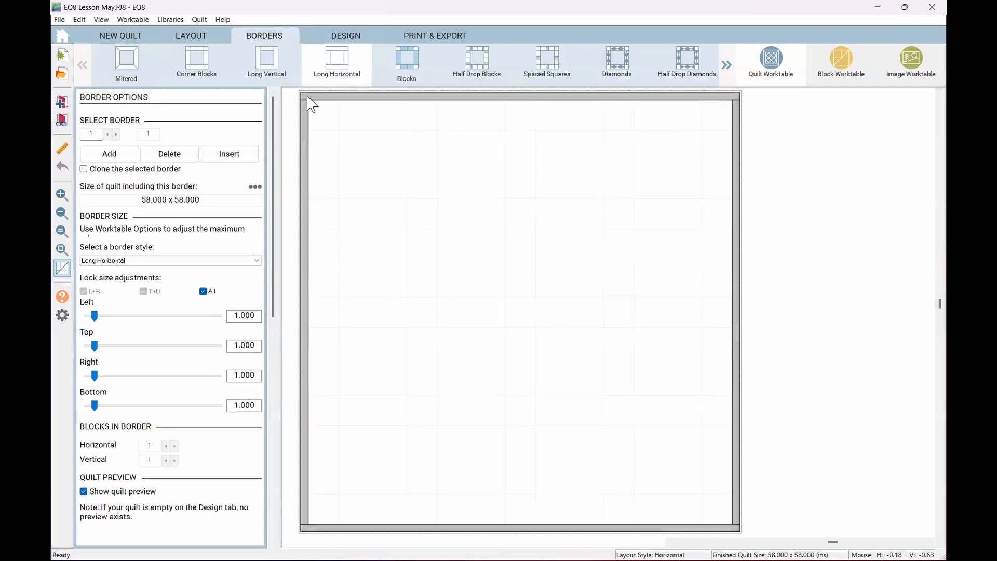
{"action": "left_click", "coordinate": [170, 156]}
{"action": "left_click", "coordinate": [340, 40]}
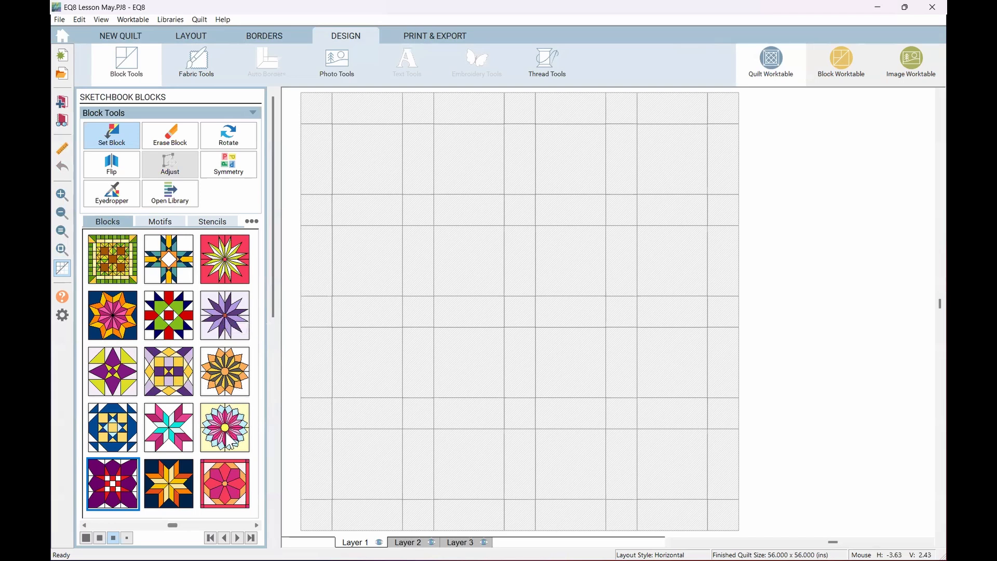
Step: Set the purple block with the orange six-pointed star in the five sashing corner squares of the second sashing row
{"action": "left_click", "coordinate": [229, 525]}
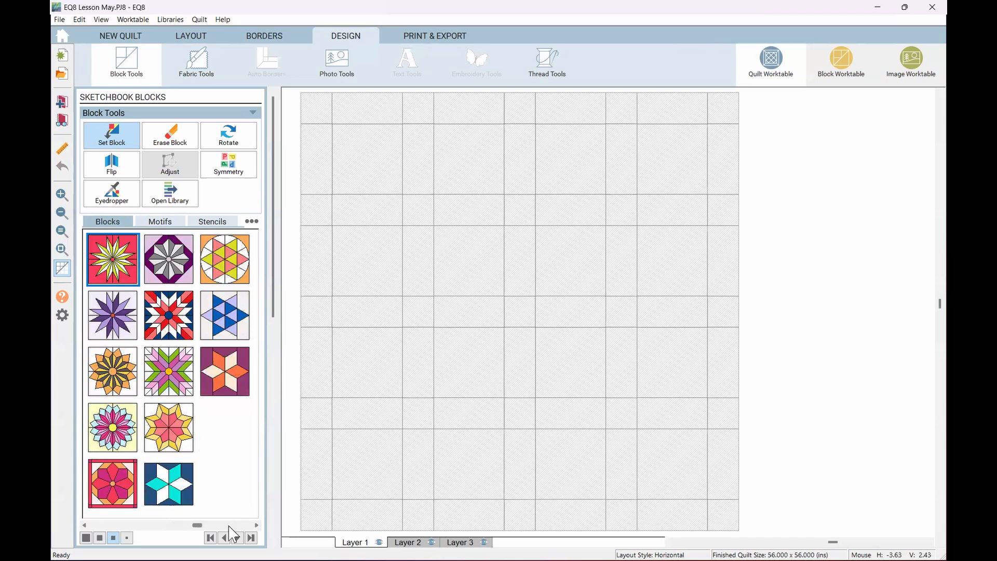
{"action": "left_click", "coordinate": [224, 387]}
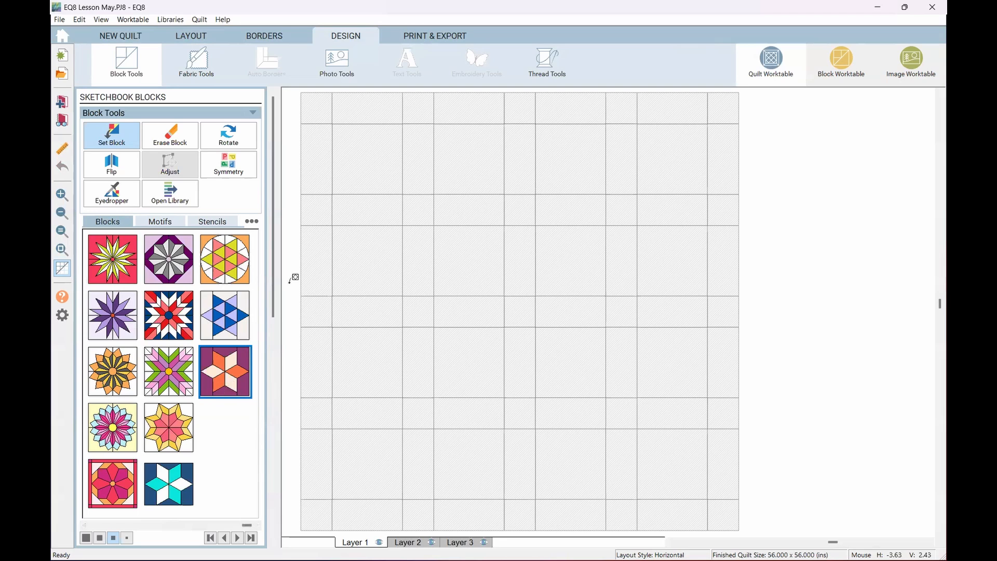
{"action": "left_click", "coordinate": [319, 202]}
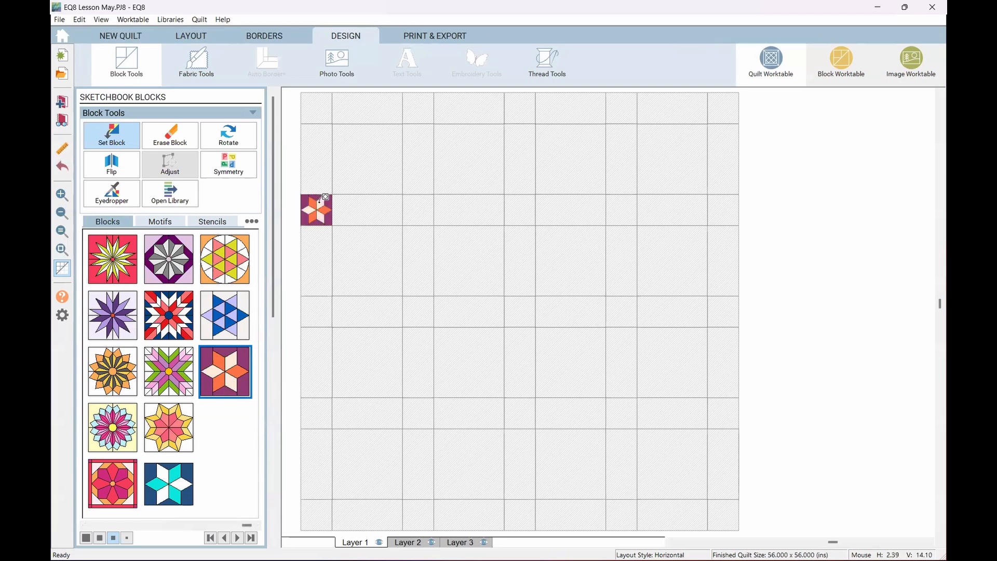
{"action": "left_click", "coordinate": [416, 205]}
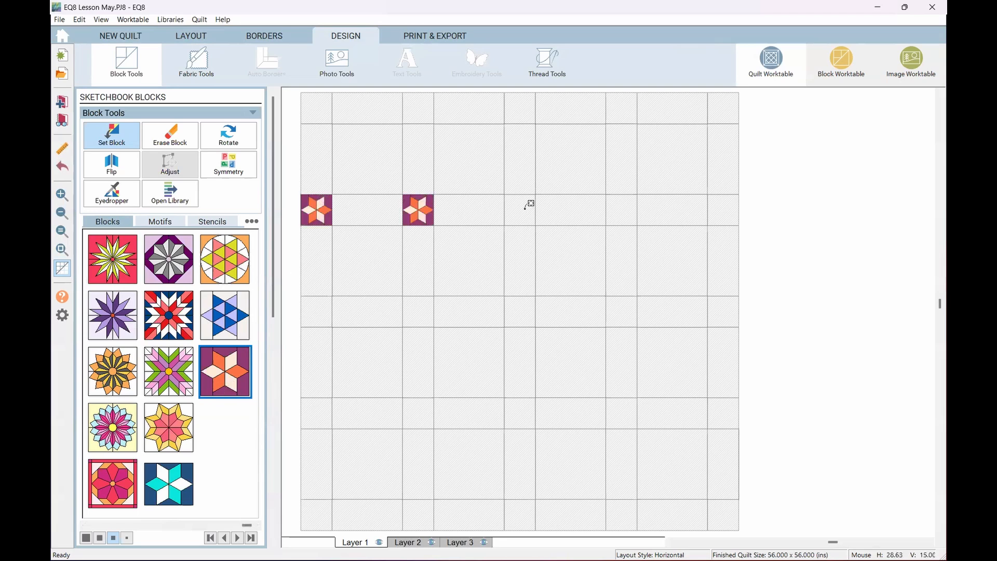
{"action": "left_click", "coordinate": [527, 203]}
{"action": "left_click", "coordinate": [643, 202]}
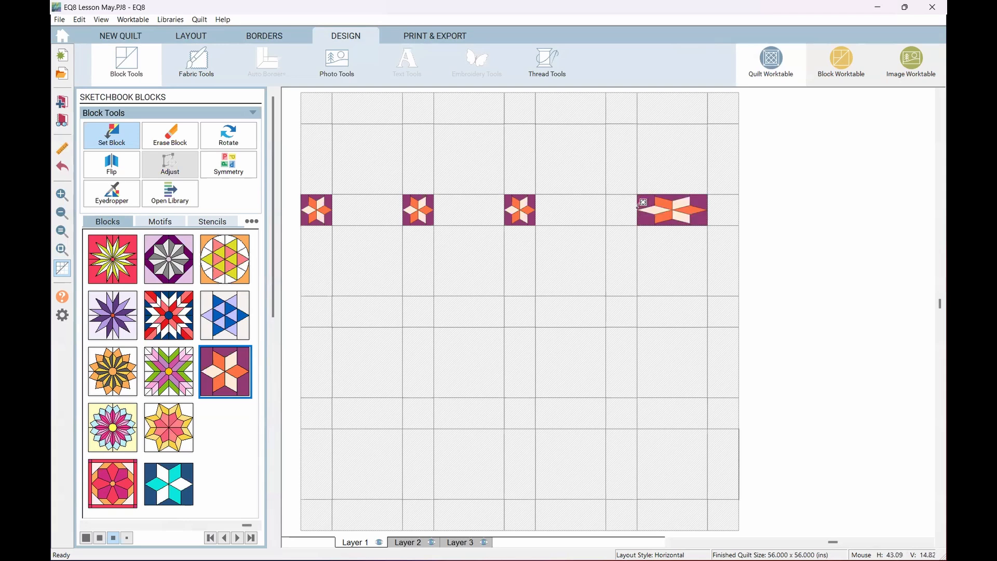
{"action": "key", "text": "ctrl+z"}
{"action": "left_click", "coordinate": [626, 201]}
{"action": "left_click", "coordinate": [725, 203]}
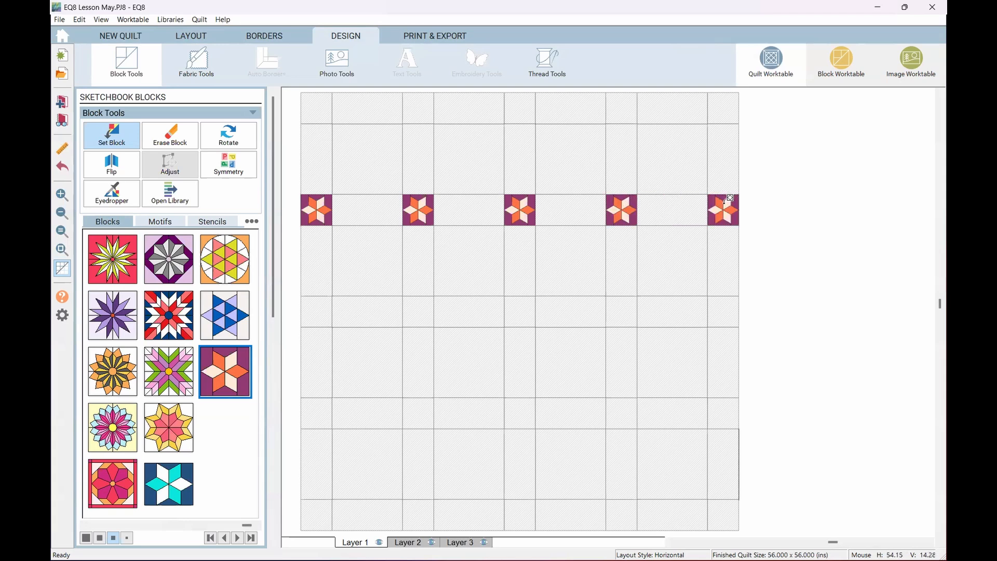
Step: Set the same star block in the top row's sashing corner squares and fill all matching corner squares with it
{"action": "left_click", "coordinate": [722, 102]}
{"action": "left_click", "coordinate": [627, 104]}
{"action": "left_click", "coordinate": [535, 101]}
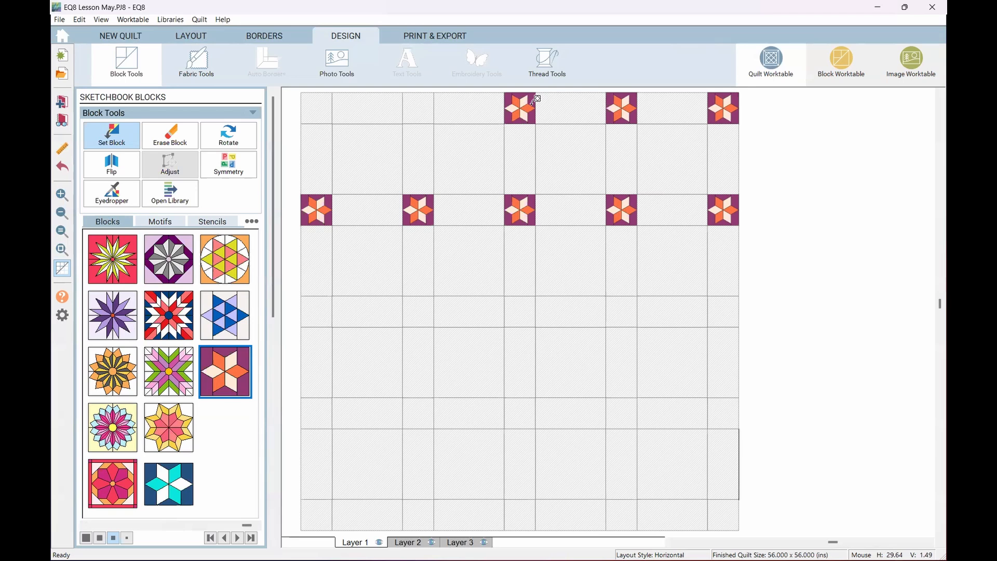
{"action": "left_click", "coordinate": [411, 102]}
{"action": "left_click", "coordinate": [328, 99], "text": "ctrl"}
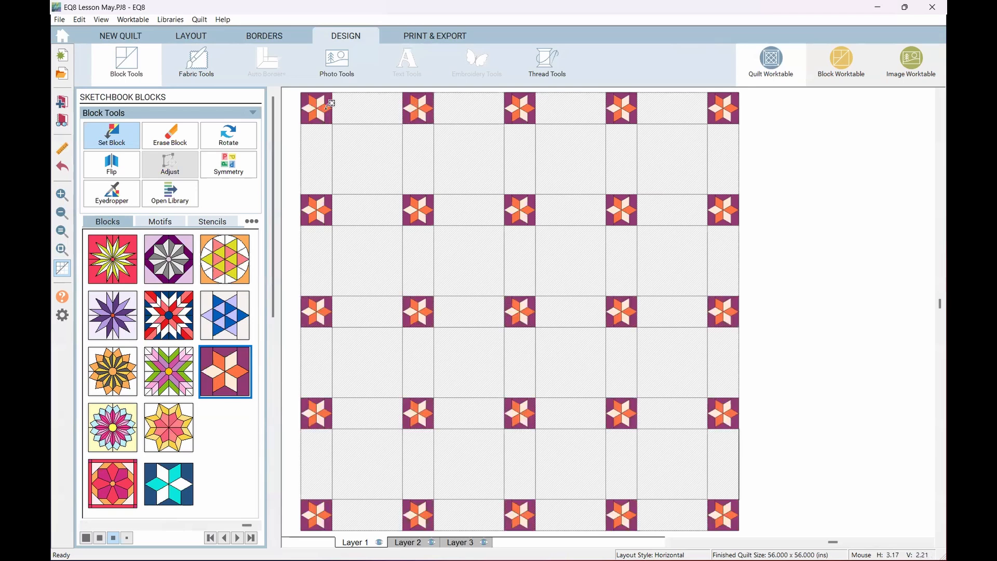
Step: Undo the star fill and set the block again in alternating sashing corner squares, extending it to all of them
{"action": "key", "text": "ctrl+z"}
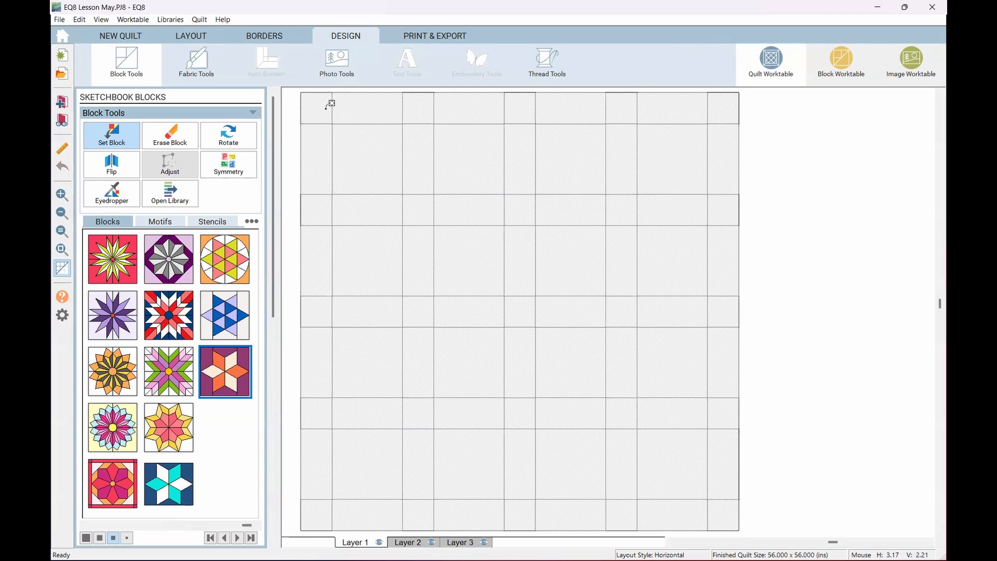
{"action": "left_click", "coordinate": [330, 104], "text": "ctrl"}
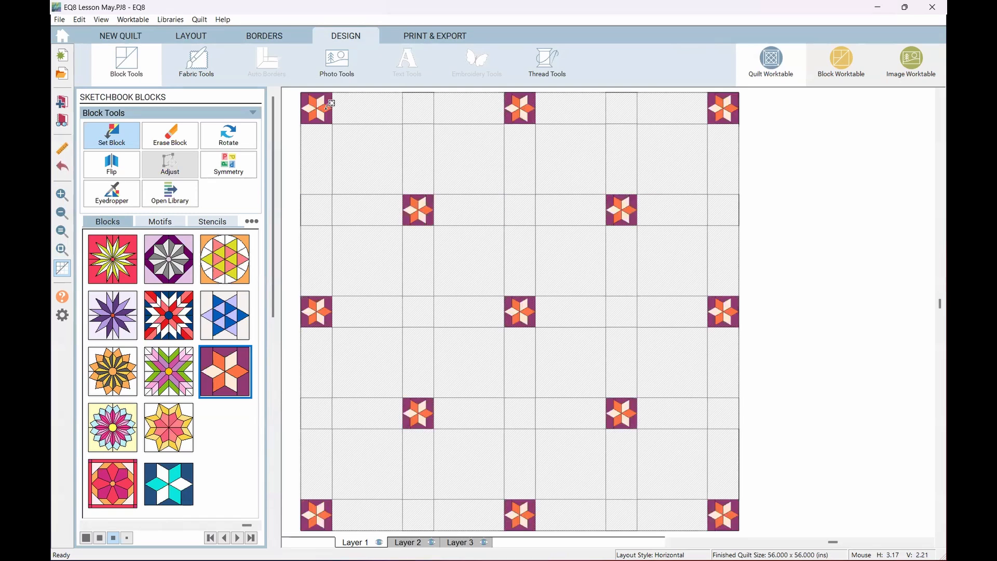
{"action": "left_click", "coordinate": [330, 104], "text": "alt"}
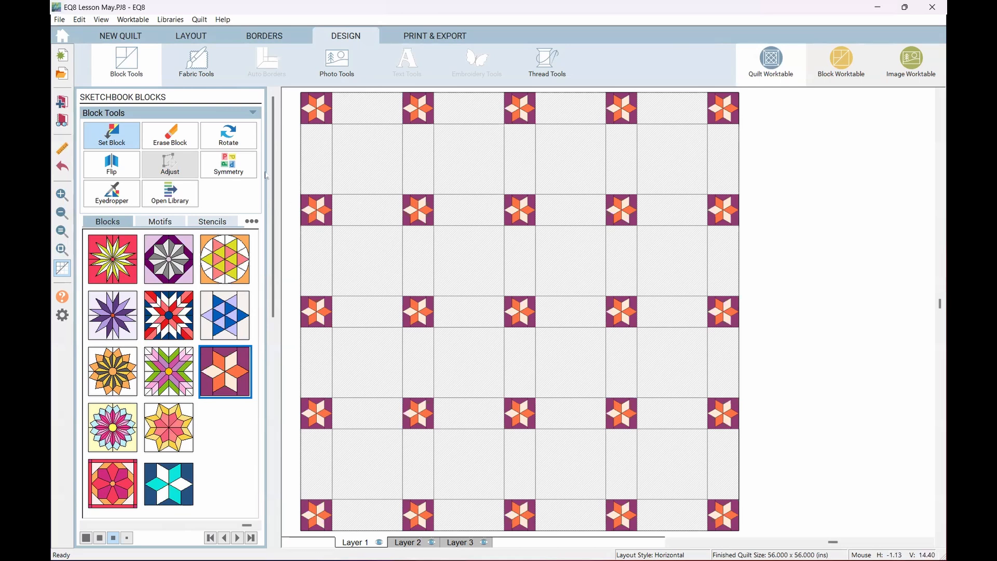
Step: Look through the layout, border and print options for the size of the first empty sashing rectangle in the top row
{"action": "left_click", "coordinate": [186, 39]}
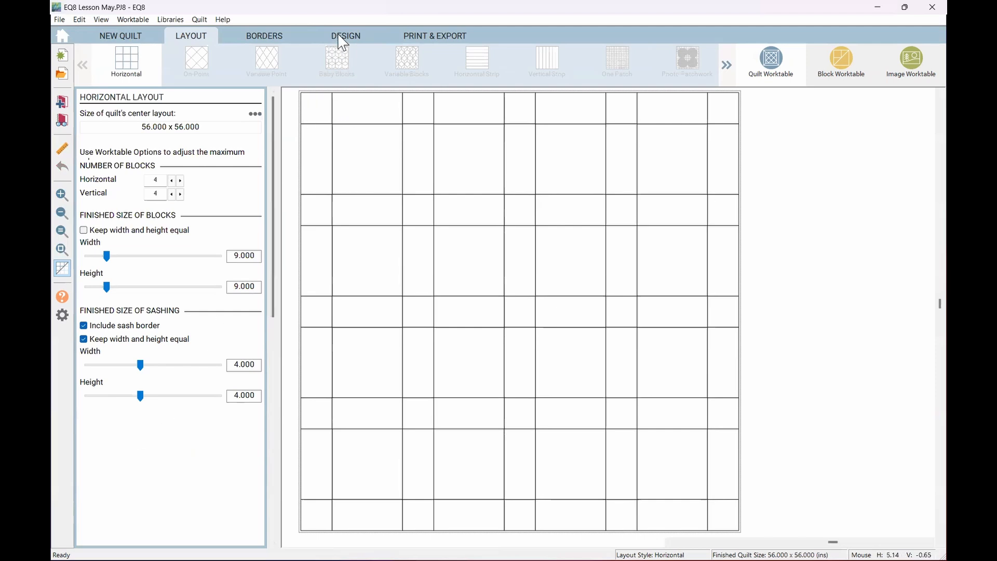
{"action": "left_click", "coordinate": [273, 38]}
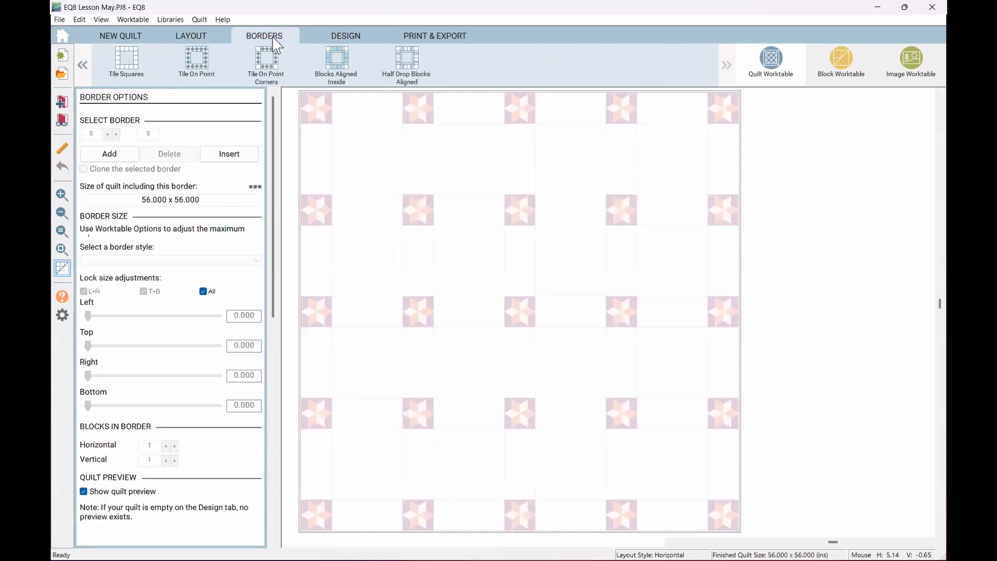
{"action": "left_click", "coordinate": [343, 39]}
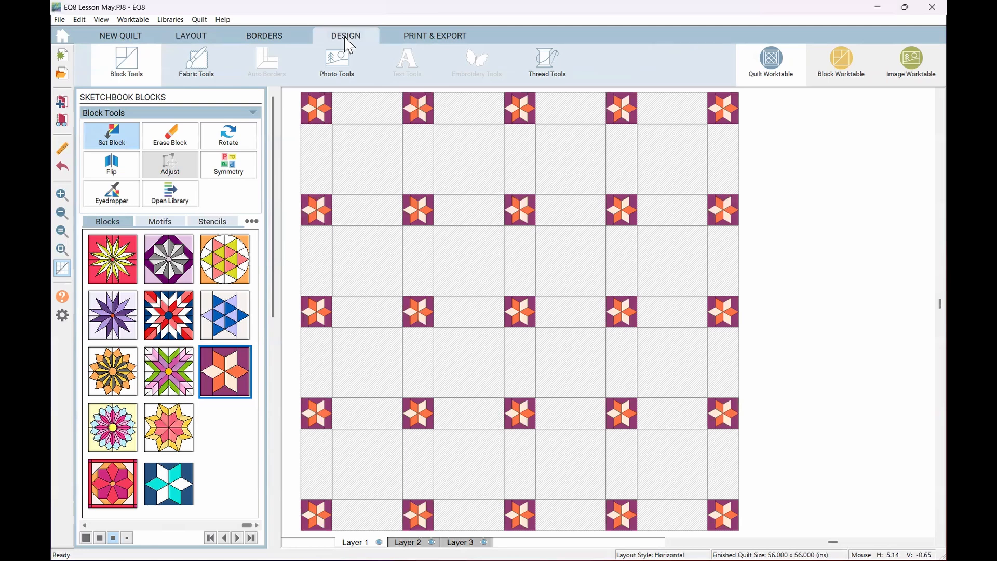
{"action": "left_click", "coordinate": [415, 37]}
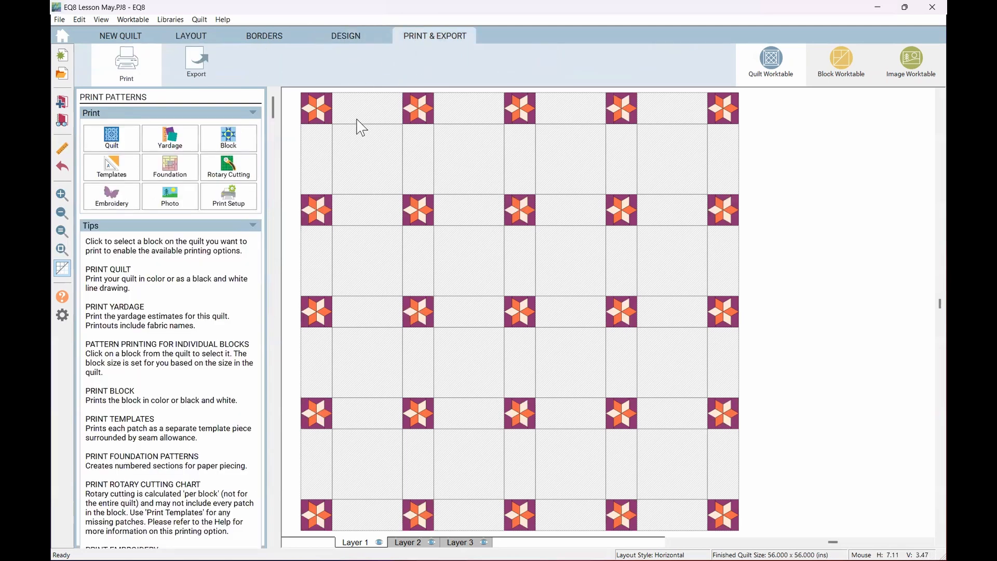
{"action": "left_click", "coordinate": [357, 121]}
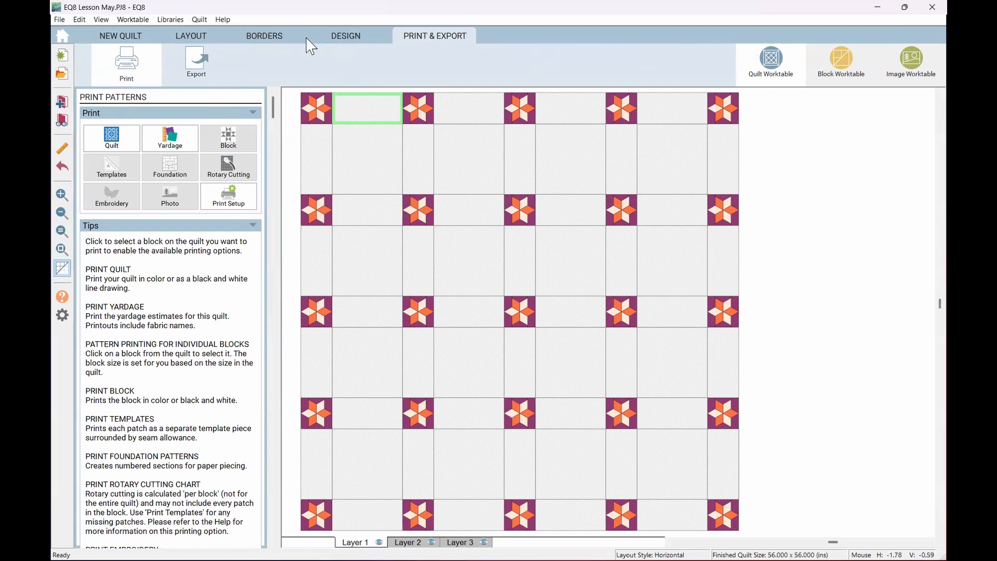
{"action": "left_click", "coordinate": [353, 44]}
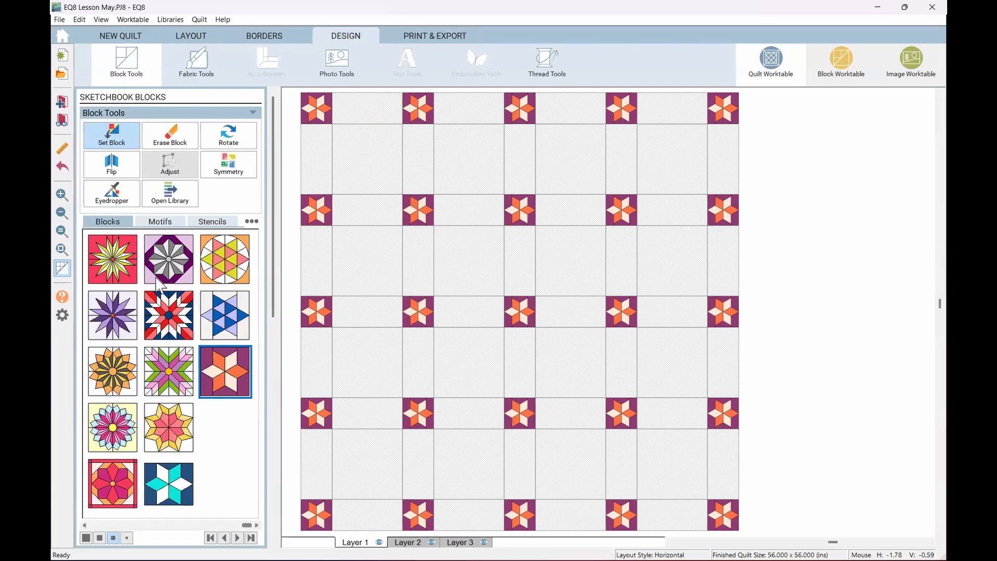
Step: Set the red, white and blue star block in the top row's first sashing rectangle and display its print size
{"action": "left_click", "coordinate": [169, 309]}
{"action": "left_click", "coordinate": [369, 109]}
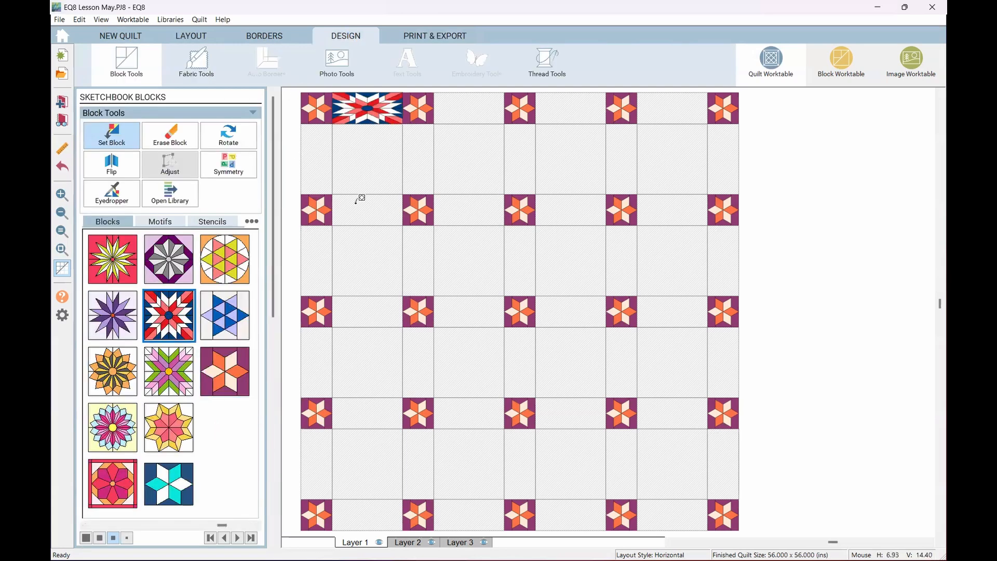
{"action": "left_click", "coordinate": [408, 38]}
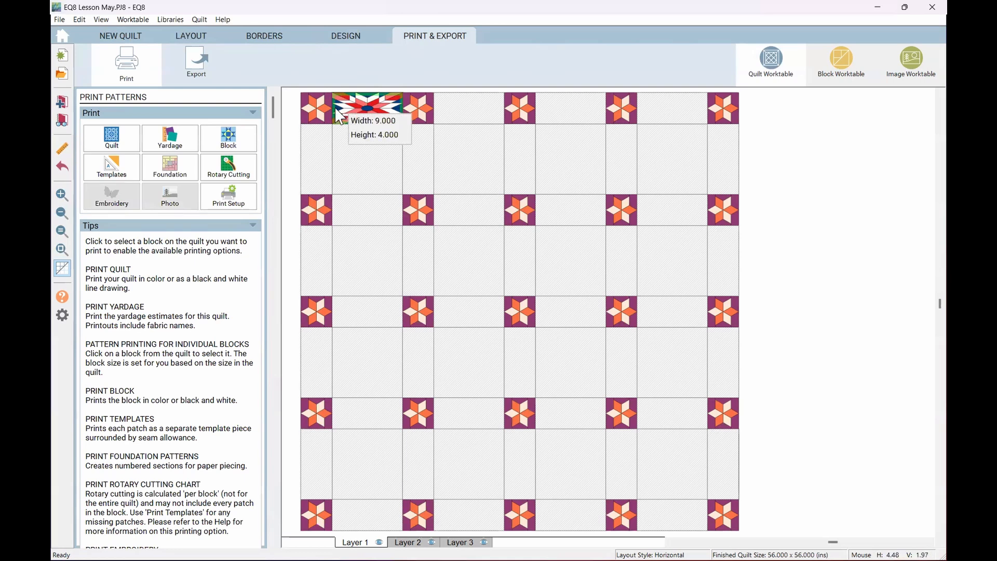
{"action": "left_click", "coordinate": [321, 148]}
{"action": "left_click", "coordinate": [360, 116]}
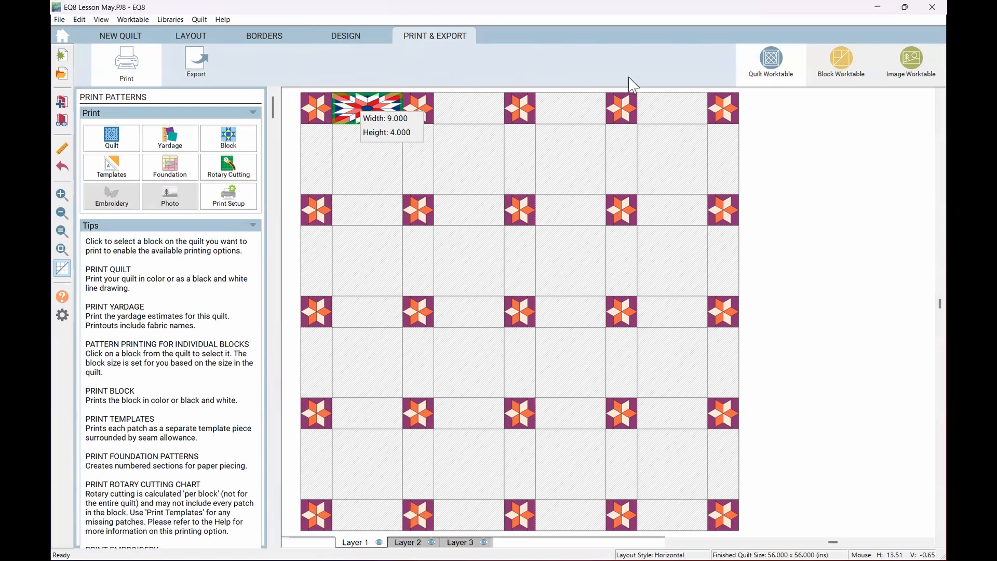
Step: Try to switch to the Block Worktable
{"action": "left_click", "coordinate": [852, 69]}
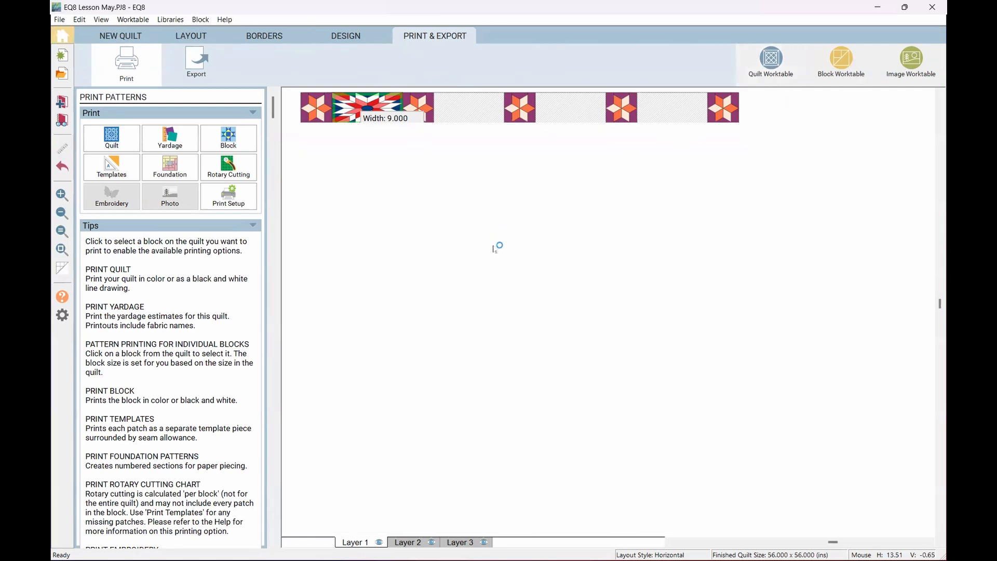
{"action": "left_click", "coordinate": [842, 64]}
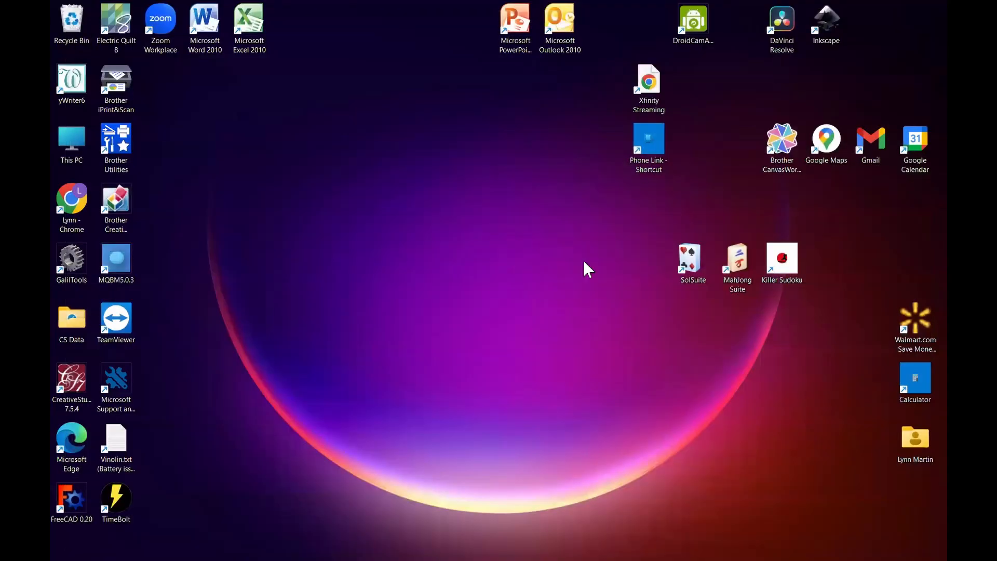
Step: Relaunch Electric Quilt 8 and open the existing project EQ Lesson May
{"action": "mouse_move", "coordinate": [376, 531]}
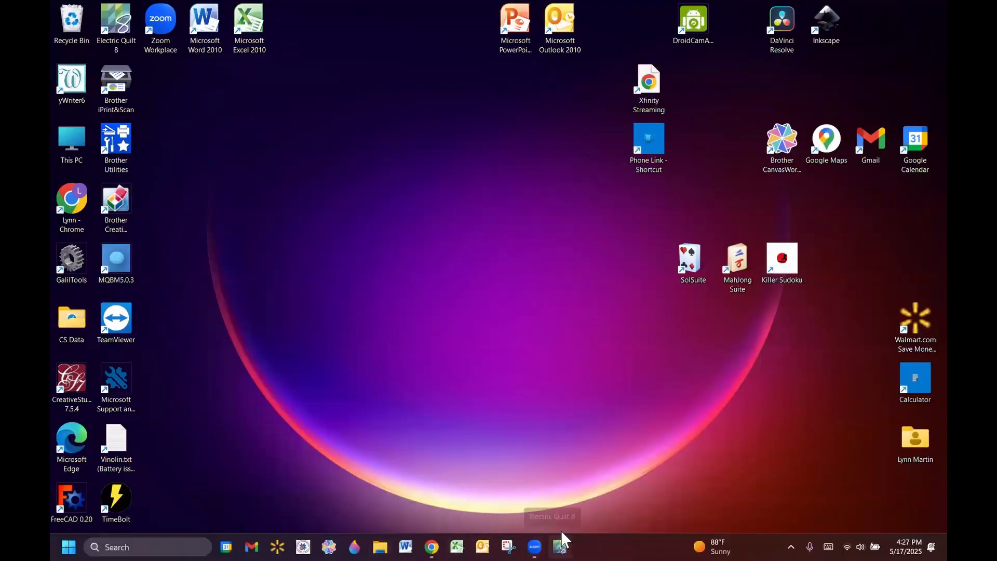
{"action": "left_click", "coordinate": [561, 546]}
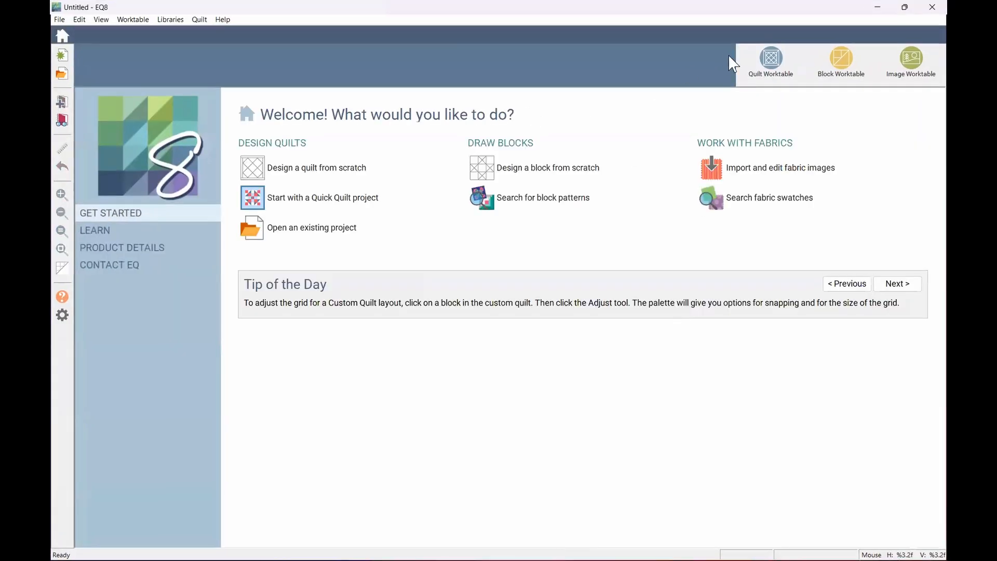
{"action": "left_click", "coordinate": [285, 230]}
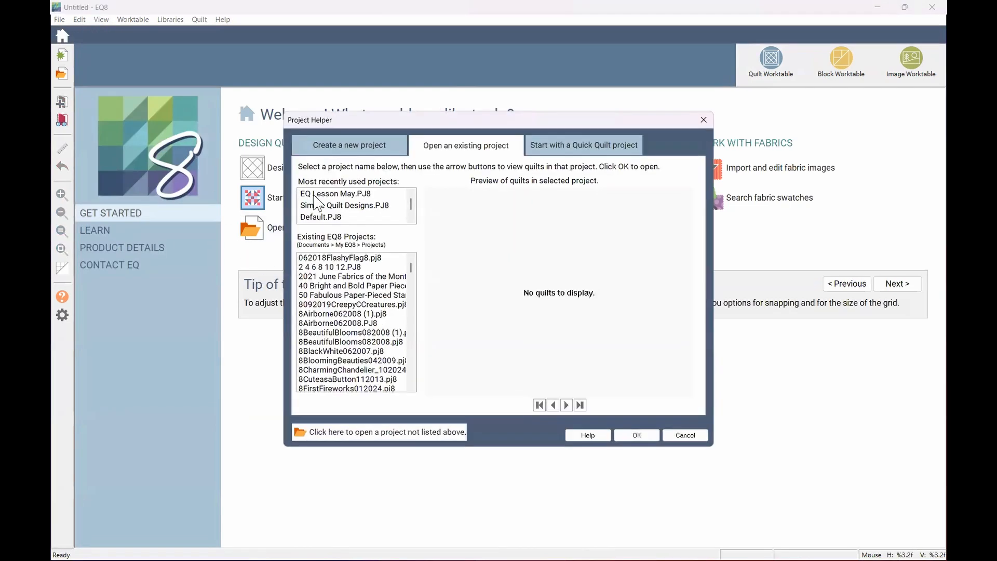
{"action": "left_click", "coordinate": [310, 196]}
{"action": "left_click", "coordinate": [634, 439]}
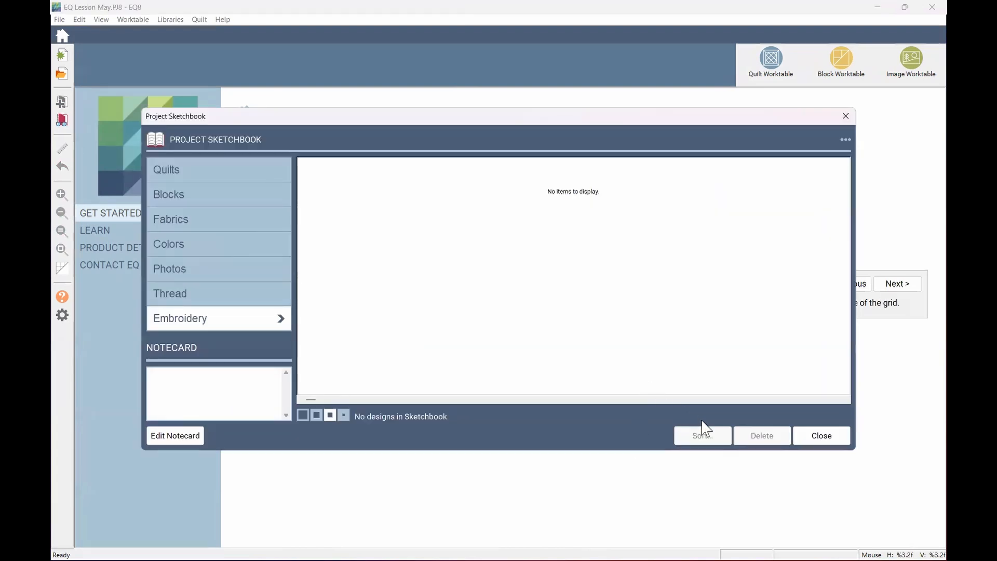
Step: Examine the quilts, blocks, colors and fabrics stored in the Project Sketchbook and close it
{"action": "left_click", "coordinate": [261, 177]}
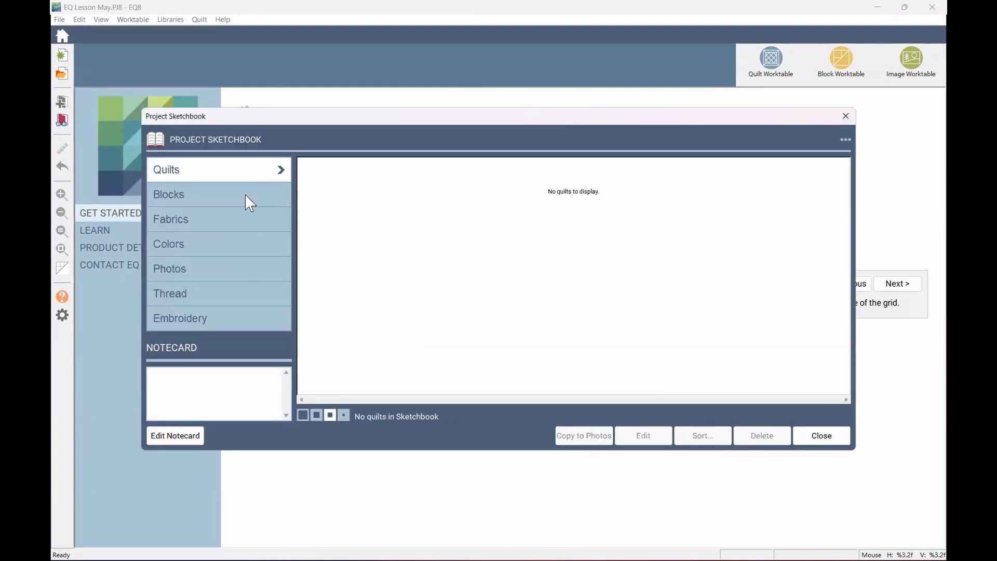
{"action": "left_click", "coordinate": [249, 197]}
{"action": "left_click", "coordinate": [253, 245]}
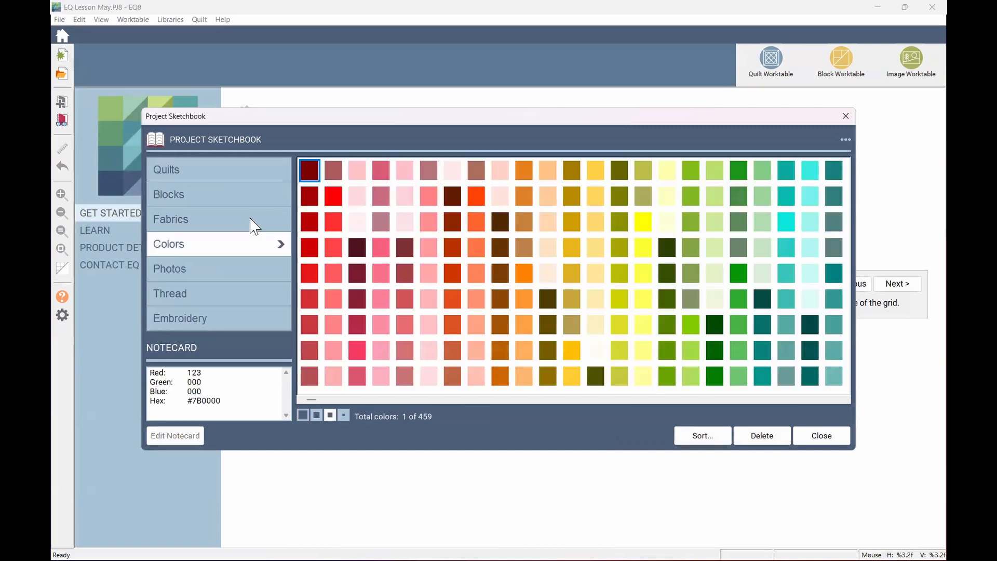
{"action": "left_click", "coordinate": [251, 224]}
{"action": "left_click", "coordinate": [821, 437]}
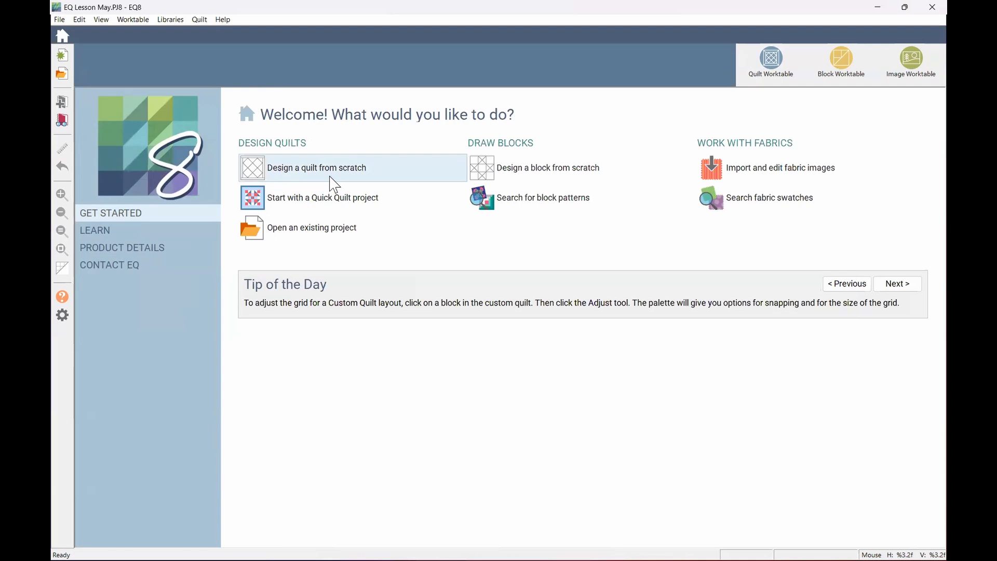
Step: Start designing a new quilt from scratch and delete its border
{"action": "left_click", "coordinate": [329, 178]}
{"action": "left_click", "coordinate": [264, 36]}
{"action": "left_click", "coordinate": [169, 154]}
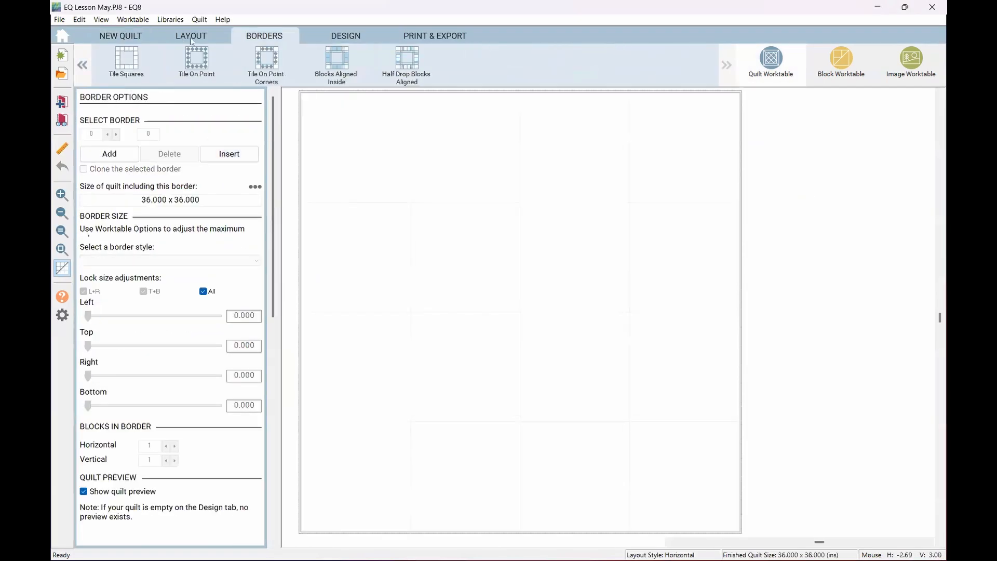
Step: Include a sash border in the horizontal layout, keep sashing width and height equal, and set them to 4
{"action": "left_click", "coordinate": [191, 36]}
{"action": "left_click", "coordinate": [84, 325]}
{"action": "left_click", "coordinate": [84, 339]}
{"action": "double_click", "coordinate": [258, 369]}
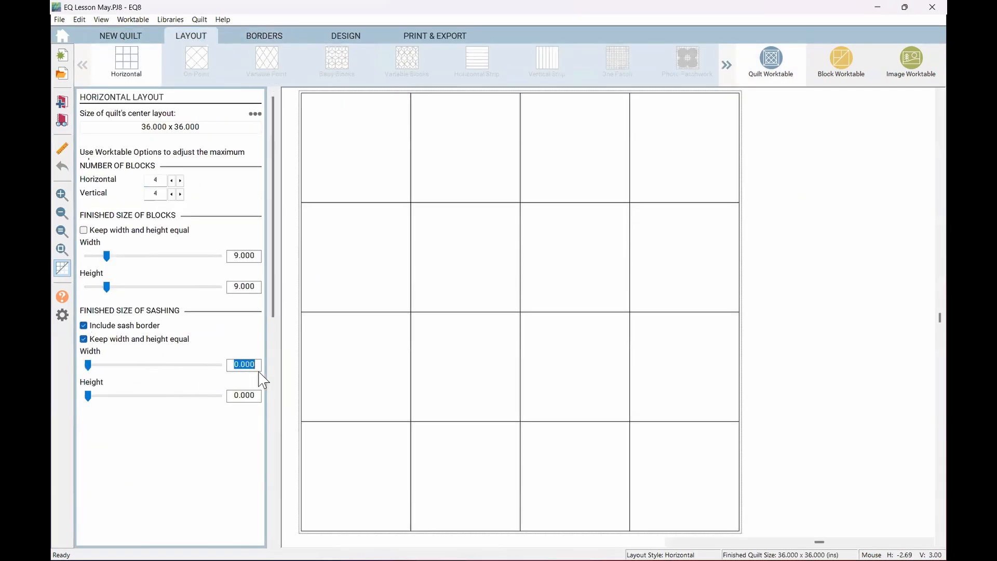
{"action": "type", "text": "4"}
{"action": "key", "text": "Tab"}
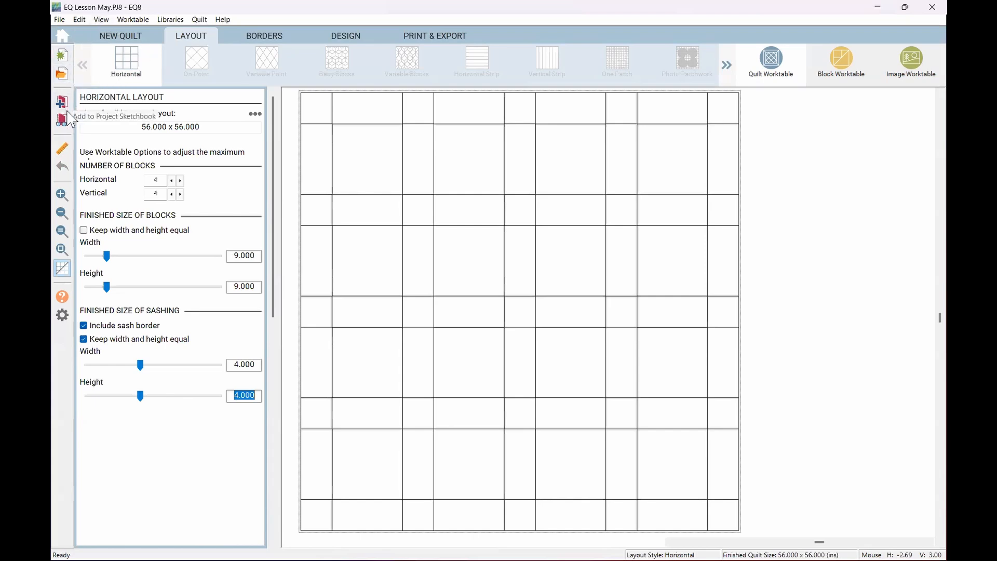
Step: Save the EQ Lesson May project with the sashed layout
{"action": "left_click", "coordinate": [61, 20]}
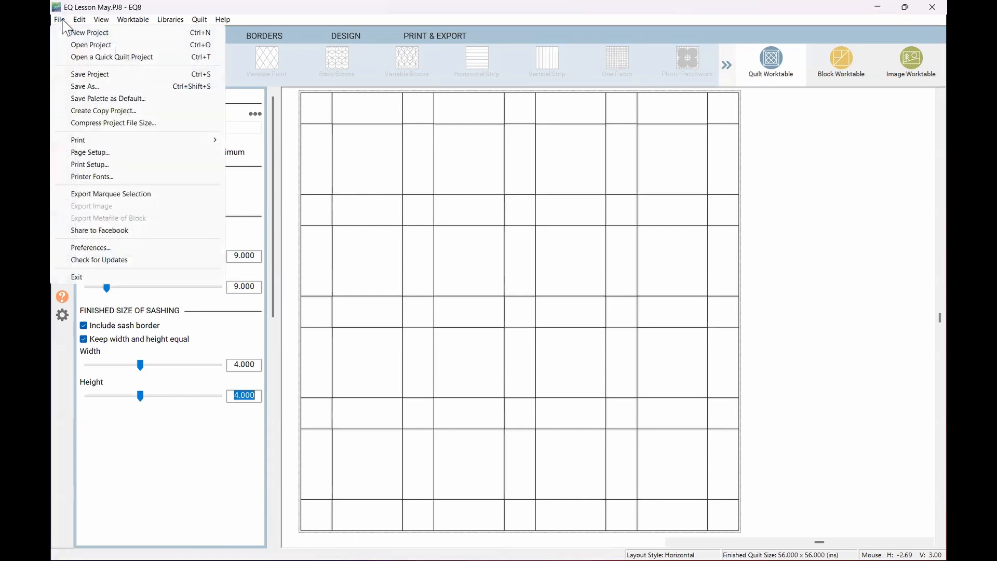
{"action": "left_click", "coordinate": [89, 76]}
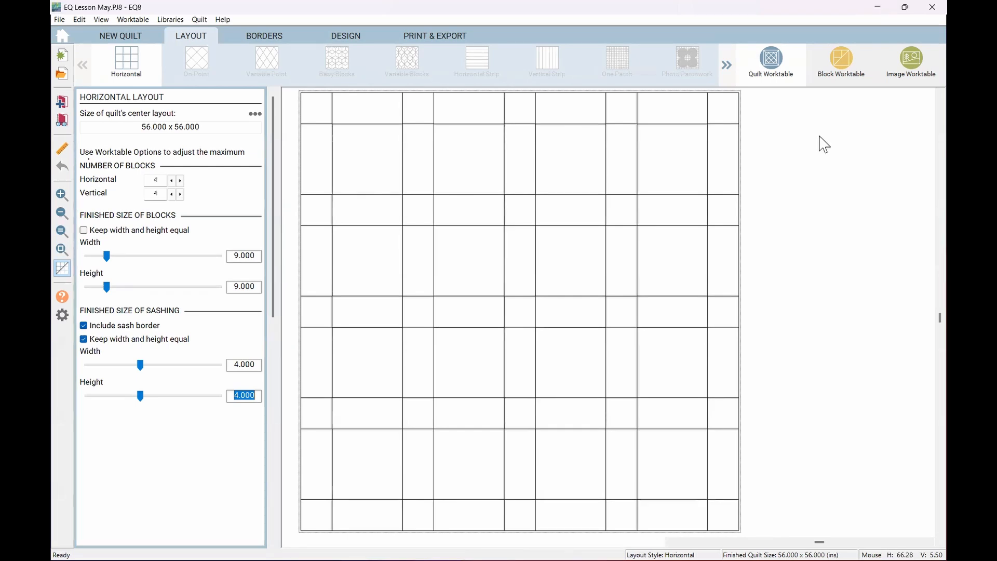
{"action": "left_click", "coordinate": [59, 21]}
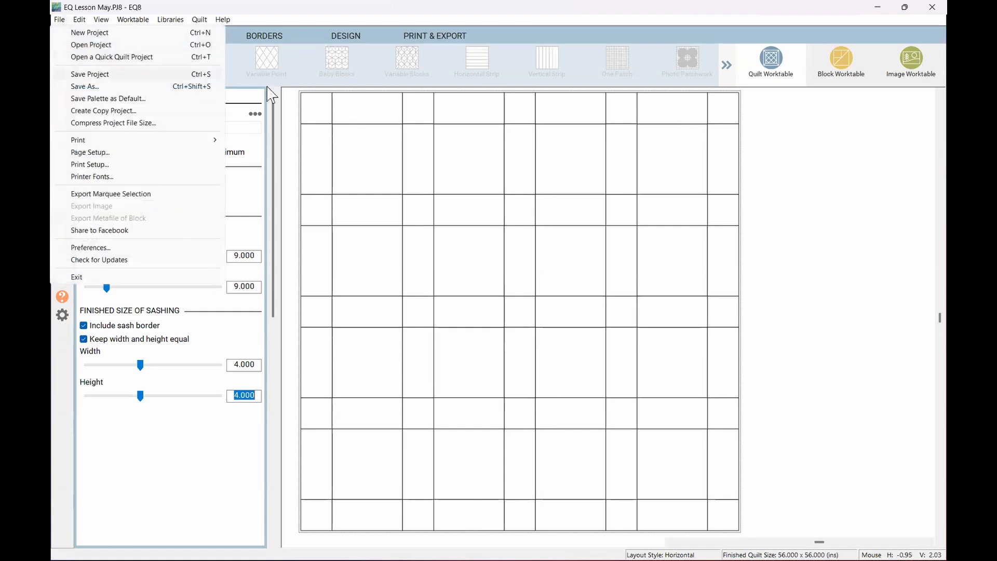
Step: Add all Classic Pieced Eight-Pointed Stars blocks from the Block Library to the Sketchbook and close the library
{"action": "left_click", "coordinate": [660, 7]}
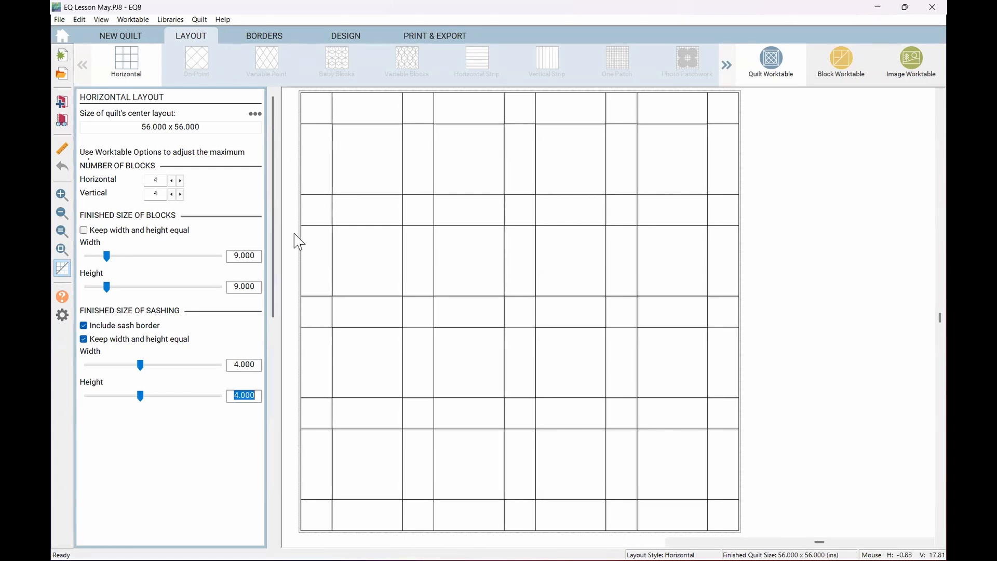
{"action": "left_click", "coordinate": [265, 38]}
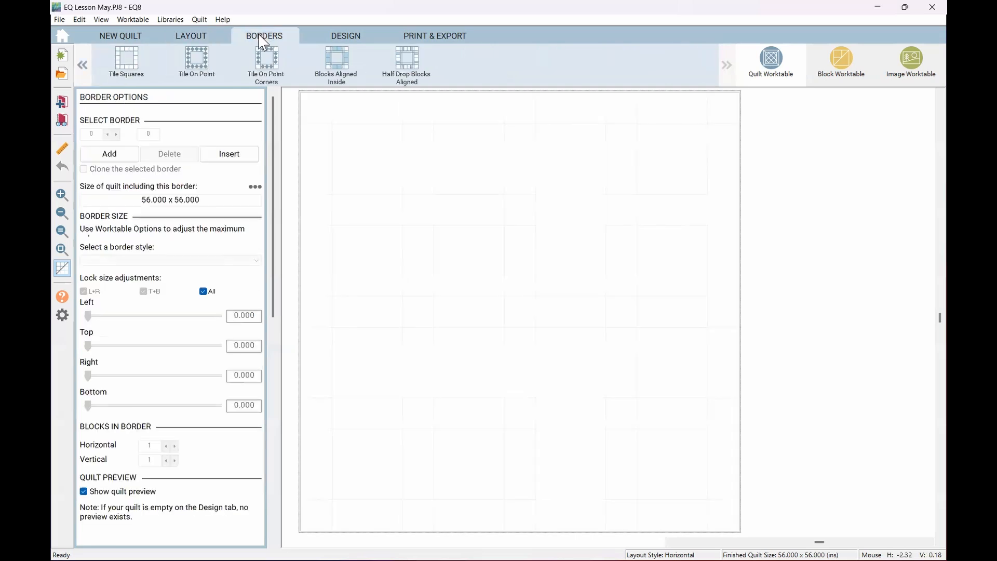
{"action": "left_click", "coordinate": [327, 38]}
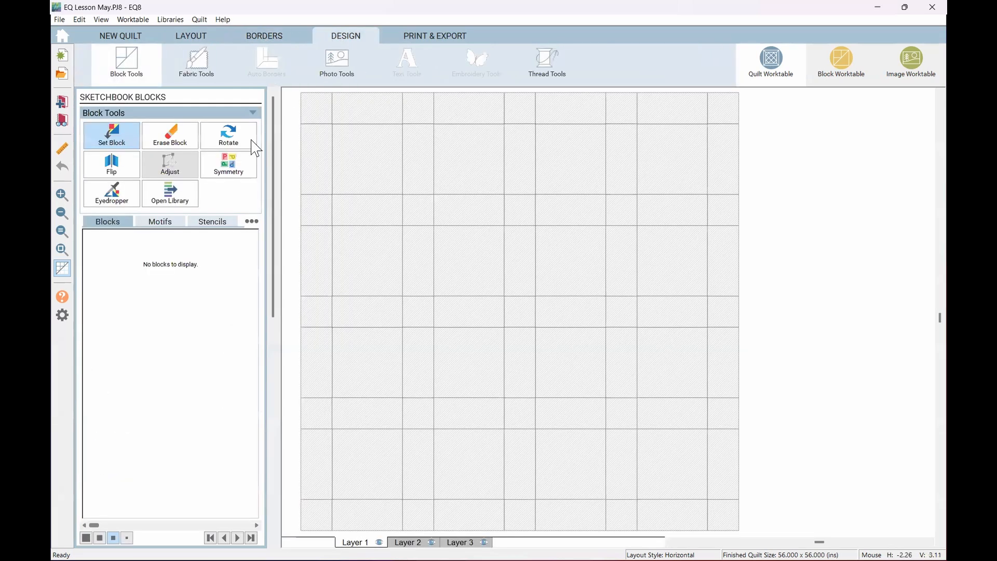
{"action": "left_click", "coordinate": [177, 22]}
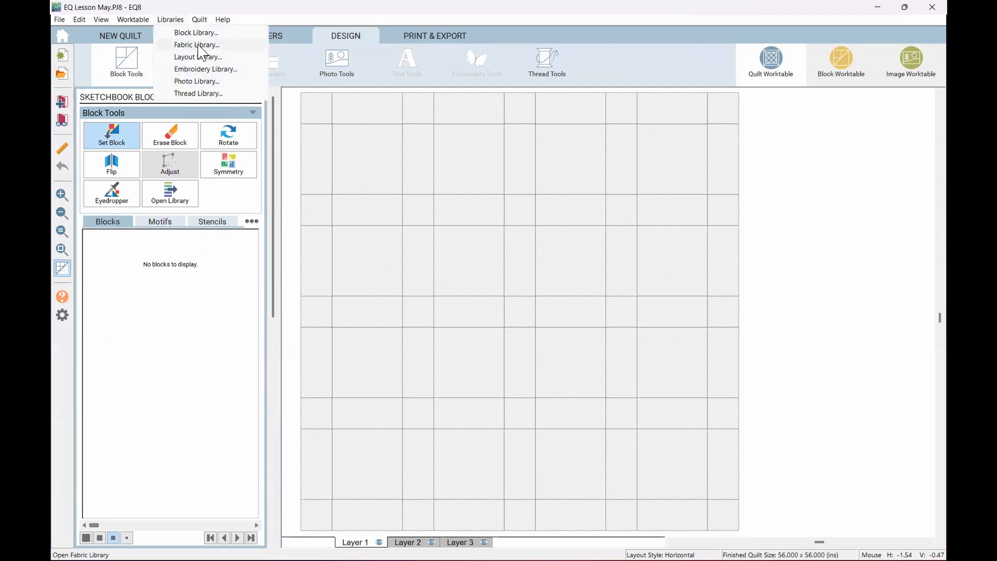
{"action": "left_click", "coordinate": [207, 33]}
{"action": "scroll", "coordinate": [318, 356], "scroll_direction": "down", "scroll_amount": 9}
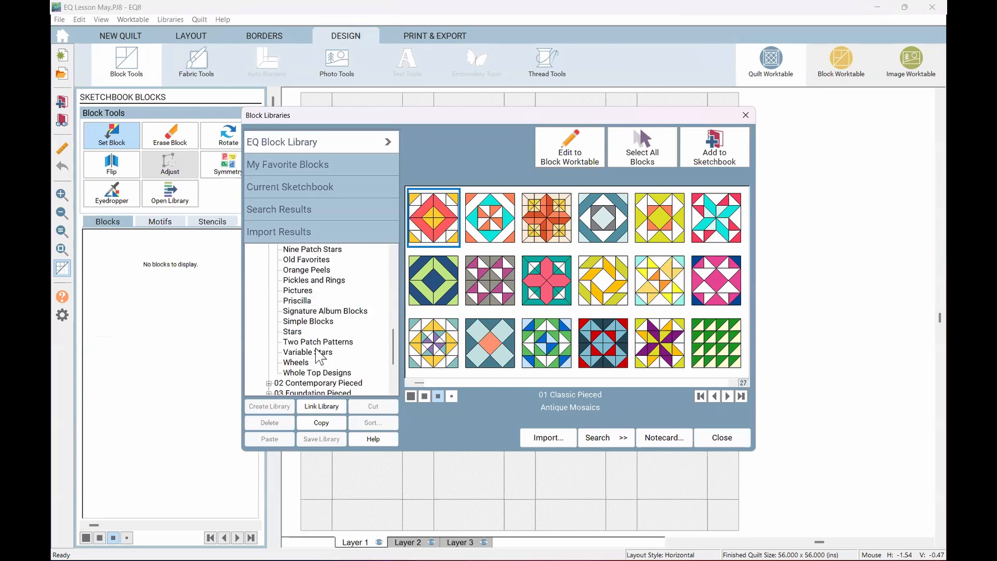
{"action": "scroll", "coordinate": [319, 356], "scroll_direction": "up", "scroll_amount": 4}
{"action": "scroll", "coordinate": [315, 312], "scroll_direction": "up", "scroll_amount": 1}
{"action": "left_click", "coordinate": [317, 280]}
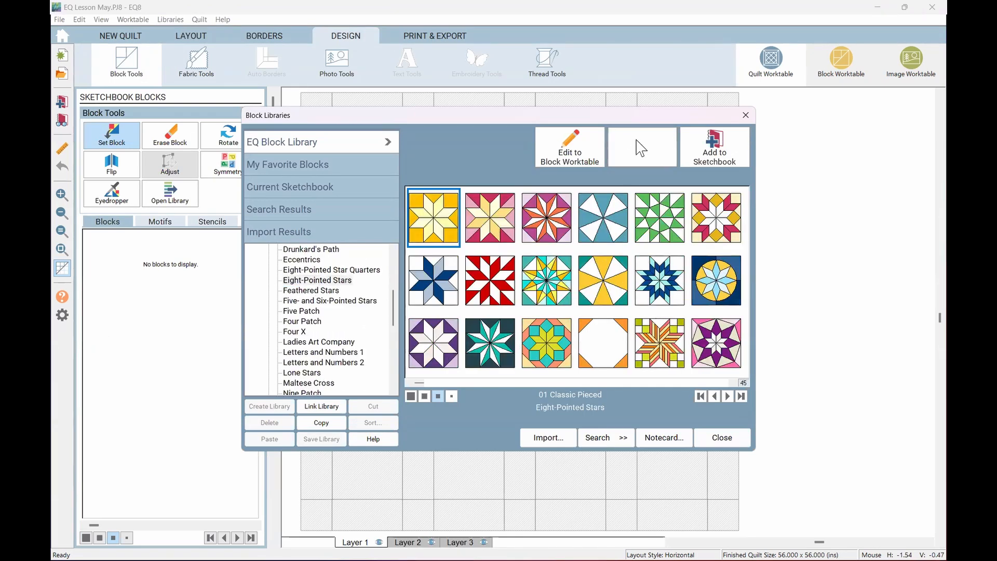
{"action": "left_click", "coordinate": [339, 269]}
{"action": "left_click", "coordinate": [726, 437]}
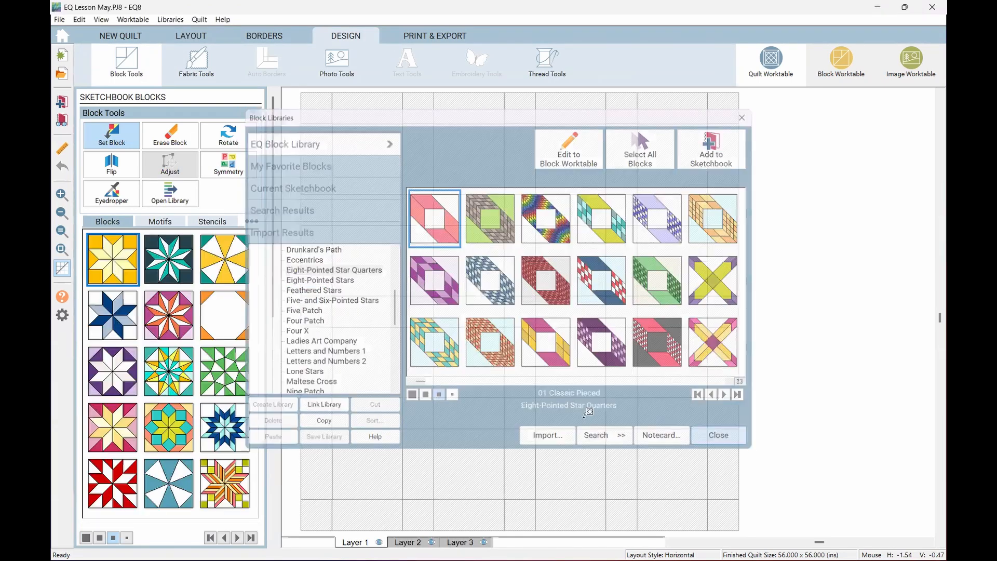
Step: Fill all the sashing corner squares with the magenta and orange star block and save the project
{"action": "left_click", "coordinate": [317, 108], "text": "ctrl"}
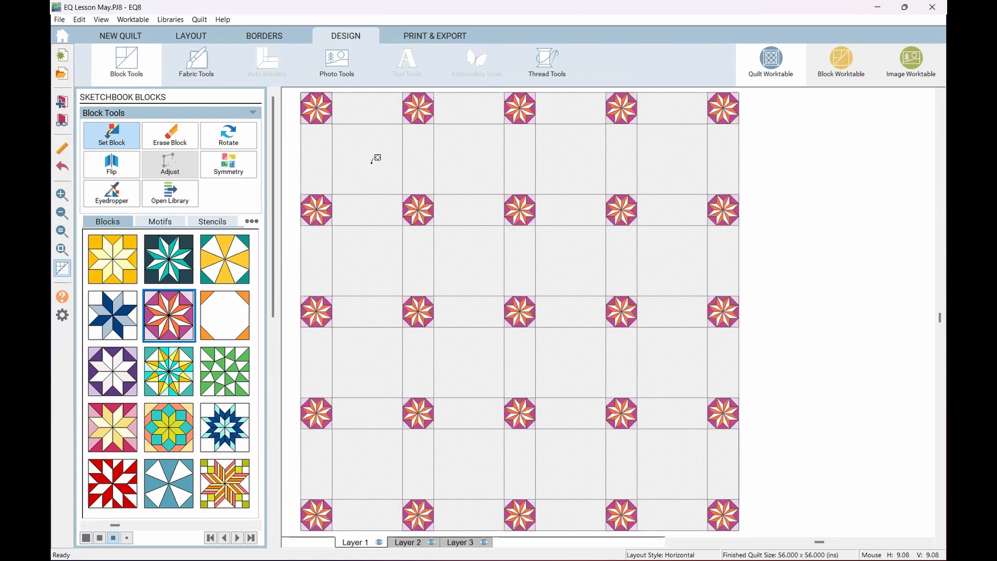
{"action": "left_click", "coordinate": [59, 19]}
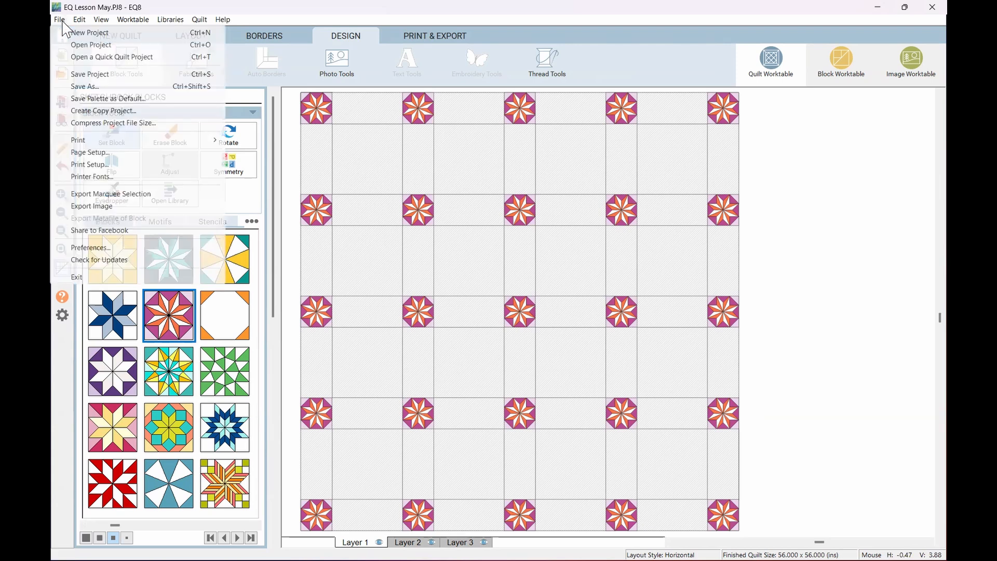
{"action": "left_click", "coordinate": [91, 74]}
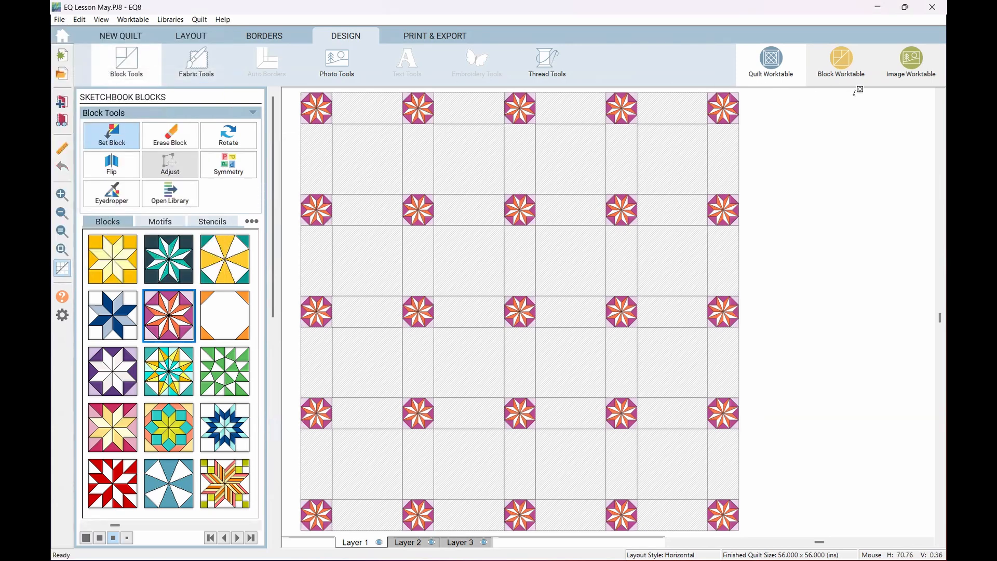
Step: Try to set the yellow and teal block into the first sash of the top row and check its finished size
{"action": "left_click", "coordinate": [837, 72]}
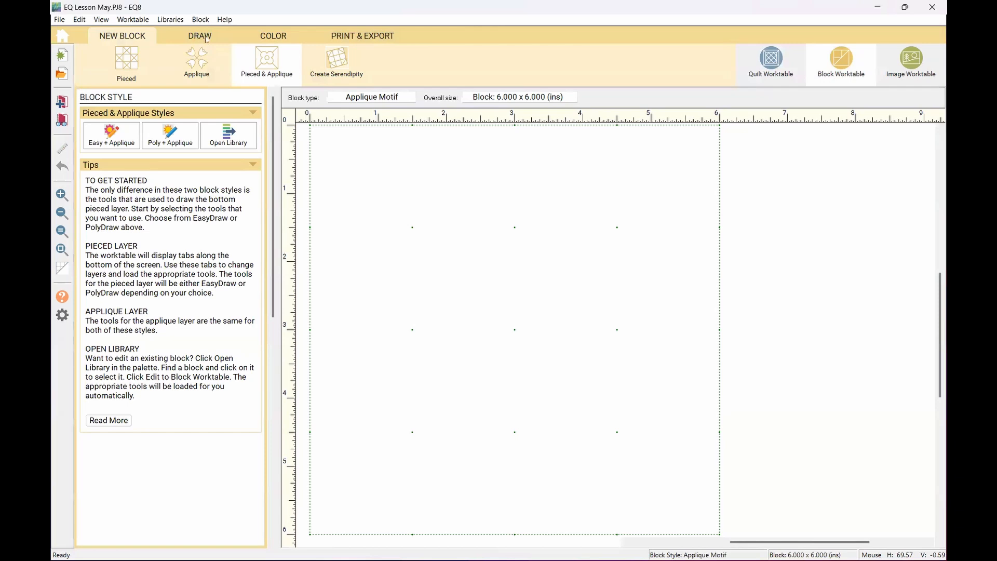
{"action": "left_click", "coordinate": [771, 61]}
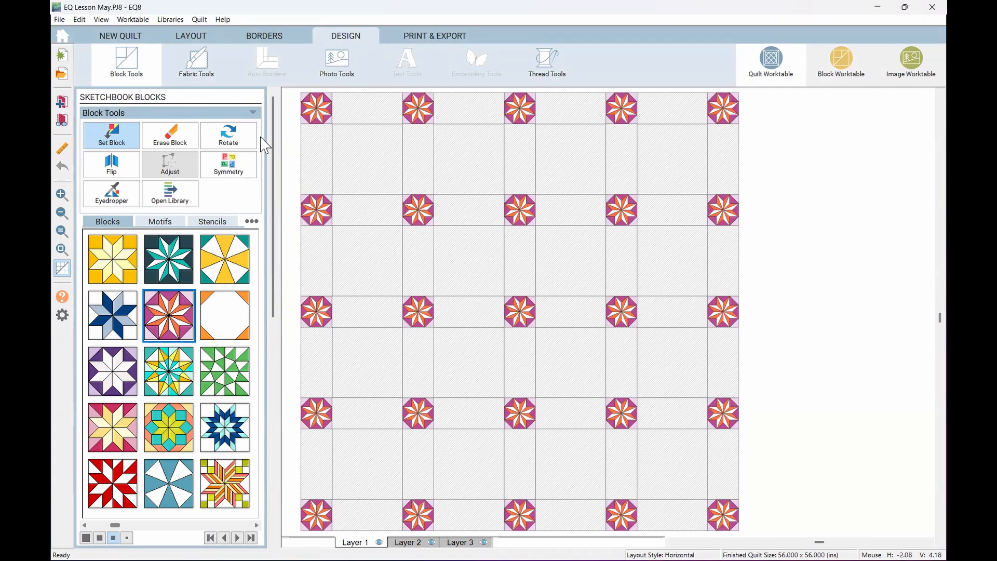
{"action": "left_click", "coordinate": [242, 272]}
{"action": "left_click", "coordinate": [368, 102]}
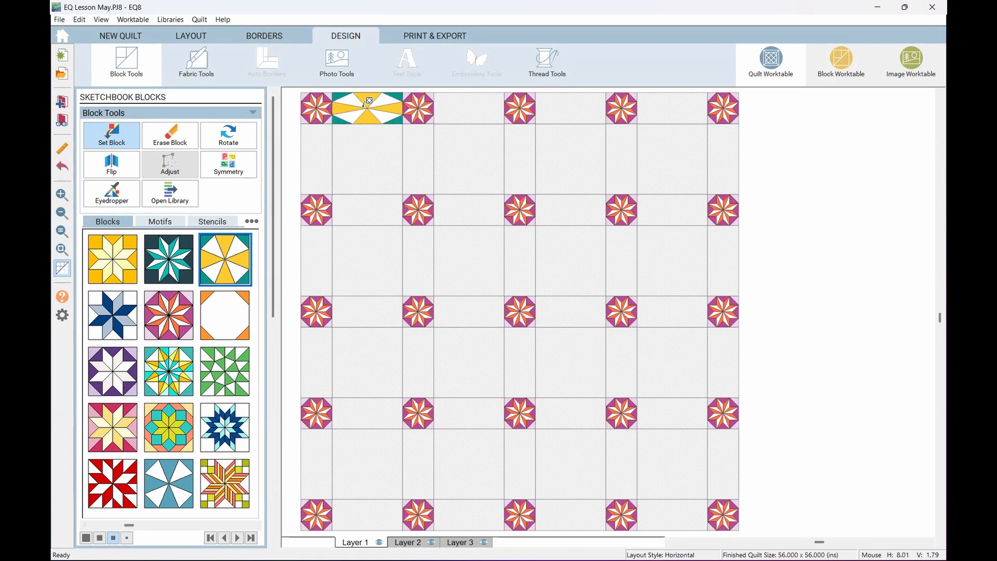
{"action": "left_click", "coordinate": [447, 33]}
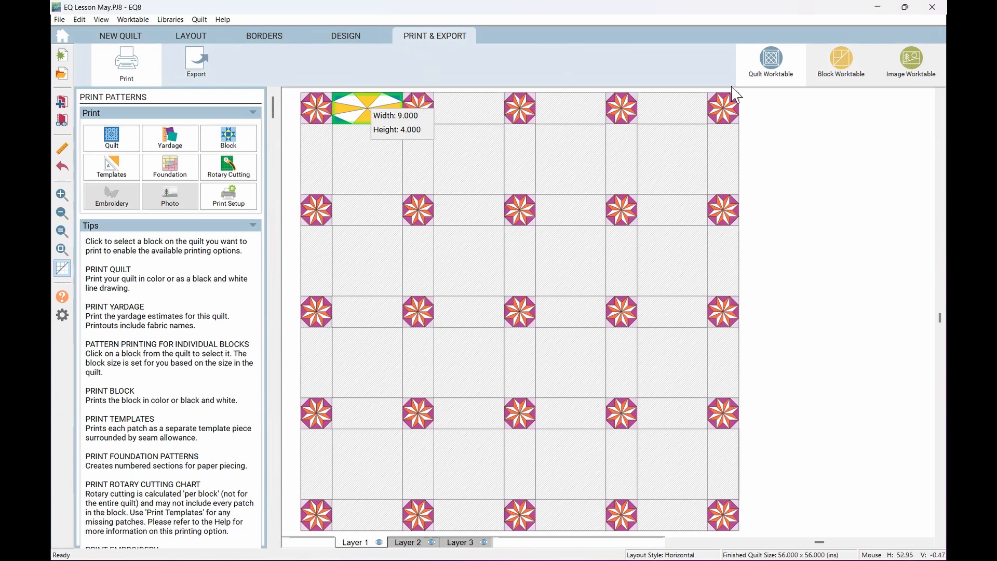
{"action": "left_click", "coordinate": [843, 67]}
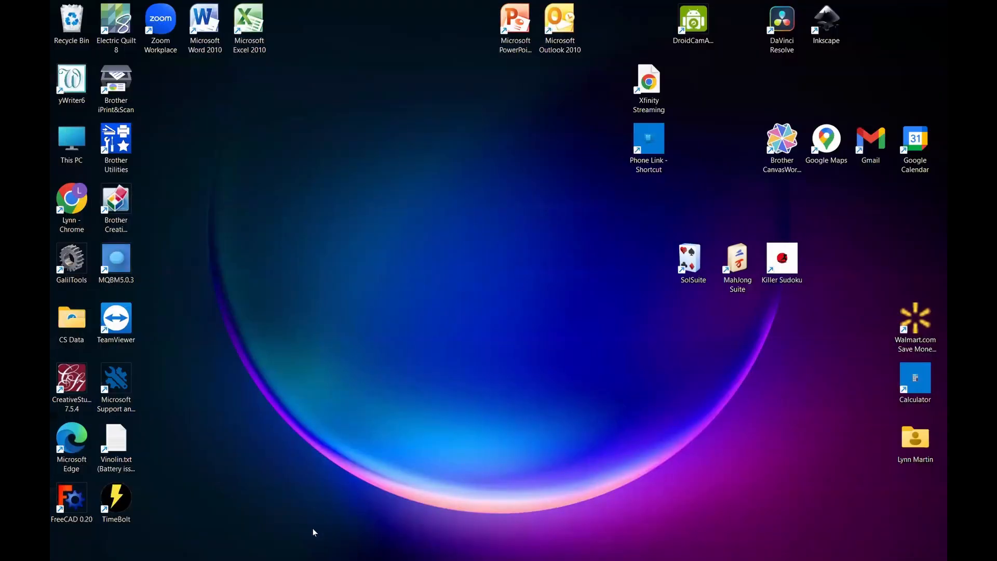
Step: Start EQ8 again, reopen the EQ Lesson May.PJ8 project and view the blocks stored in its Sketchbook
{"action": "mouse_move", "coordinate": [290, 548]}
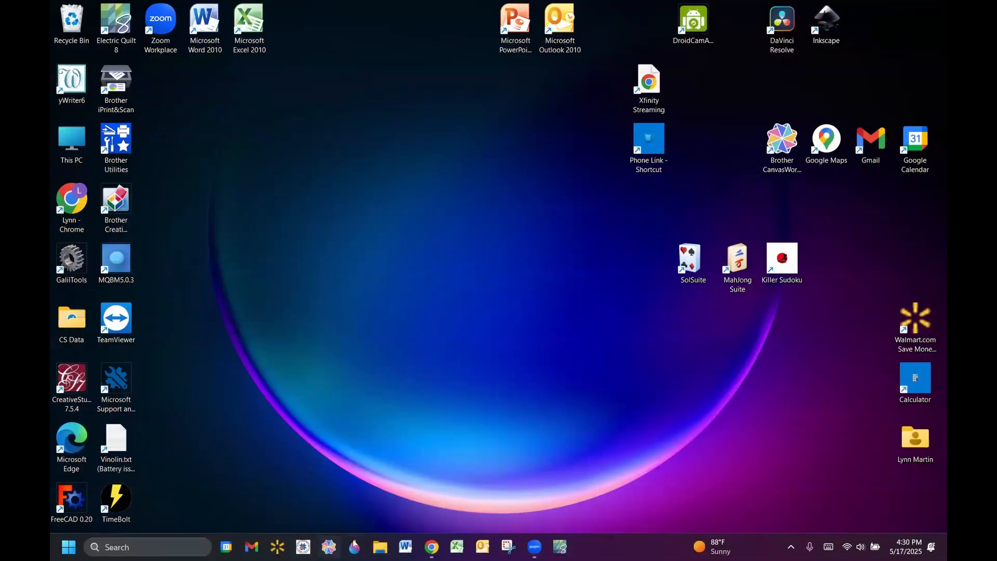
{"action": "left_click", "coordinate": [560, 547]}
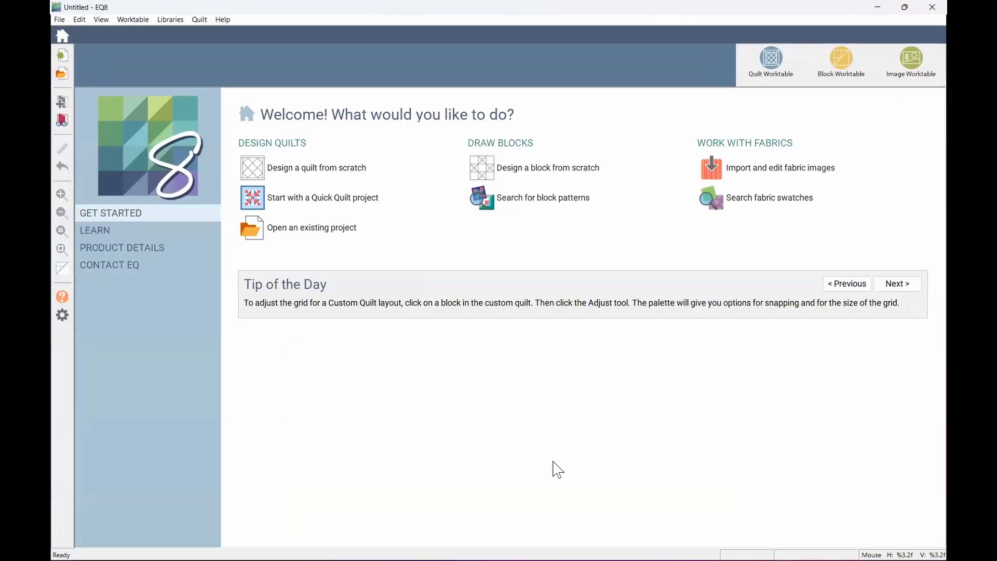
{"action": "left_click", "coordinate": [275, 227]}
{"action": "left_click", "coordinate": [362, 196]}
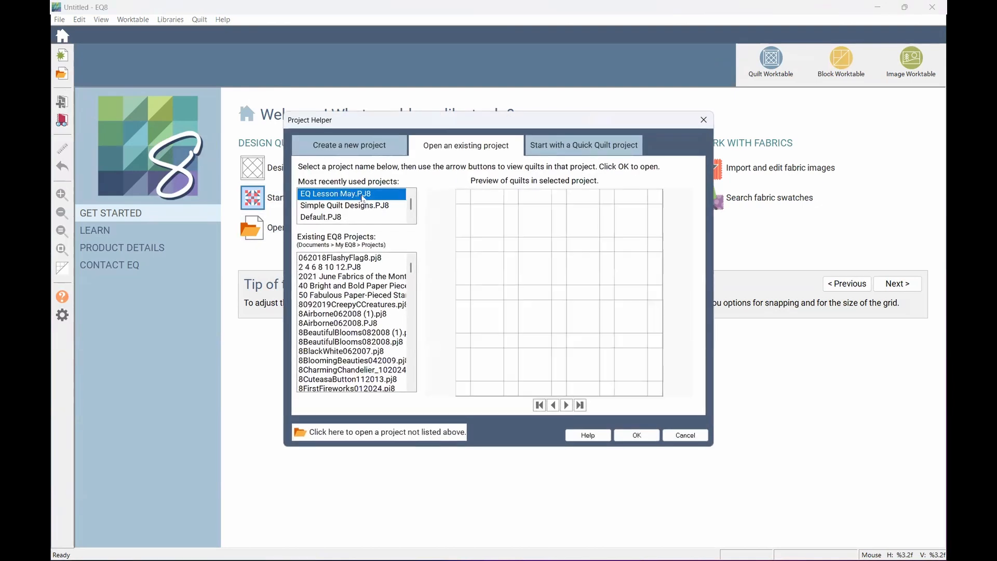
{"action": "left_click", "coordinate": [629, 434]}
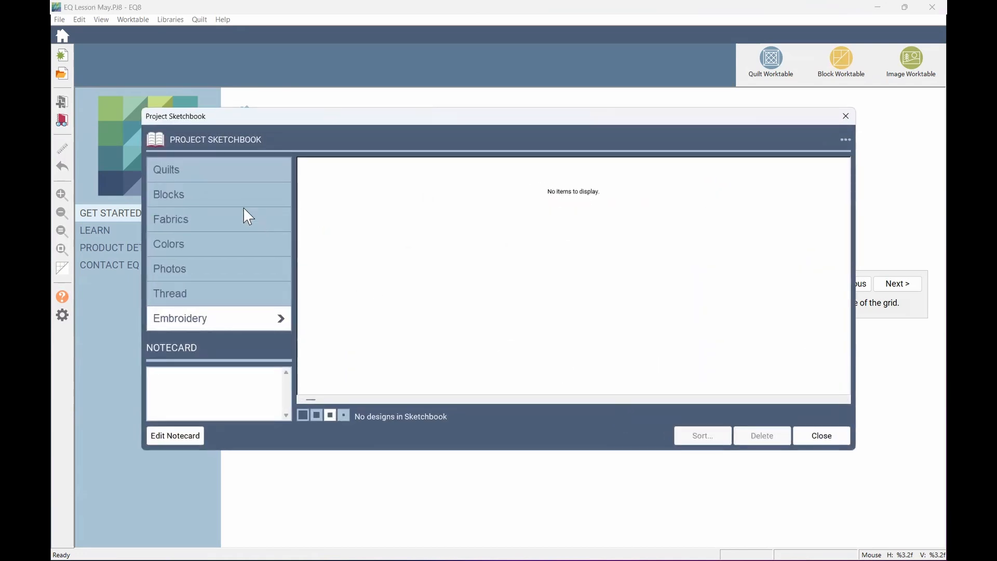
{"action": "left_click", "coordinate": [241, 198]}
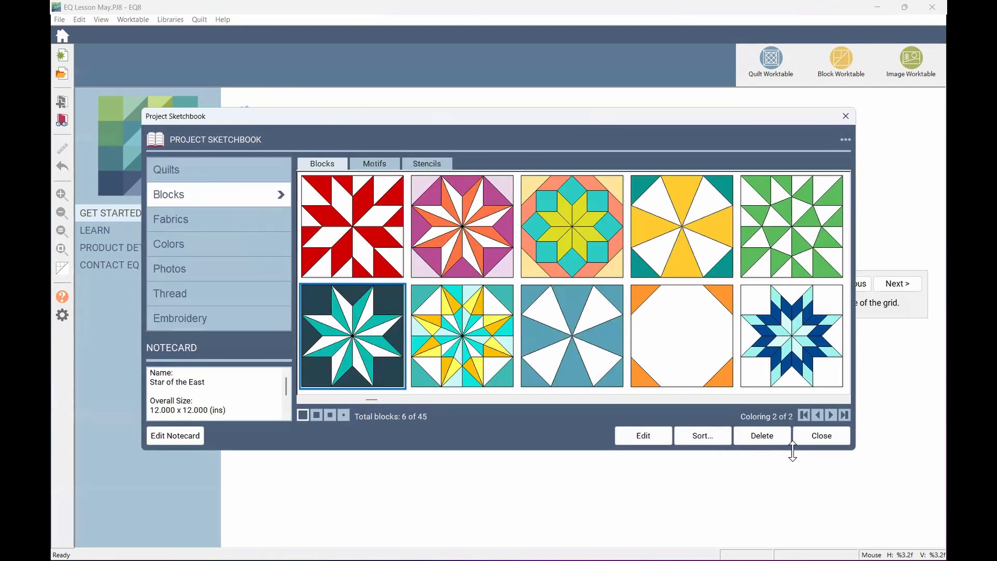
{"action": "left_click", "coordinate": [809, 435]}
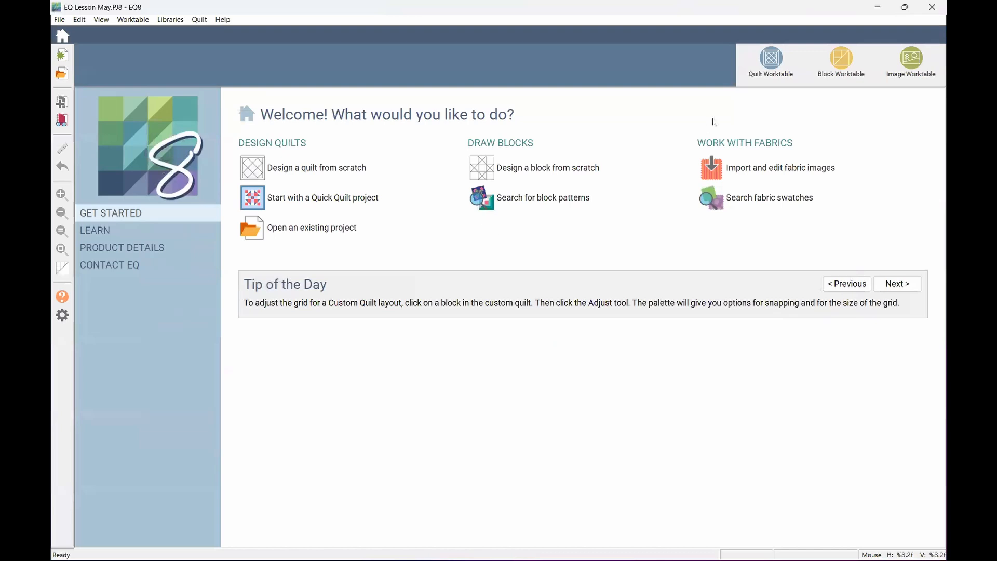
Step: Set up a new horizontal quilt layout with a sash border and equal sashing width and height of 4
{"action": "left_click", "coordinate": [782, 62]}
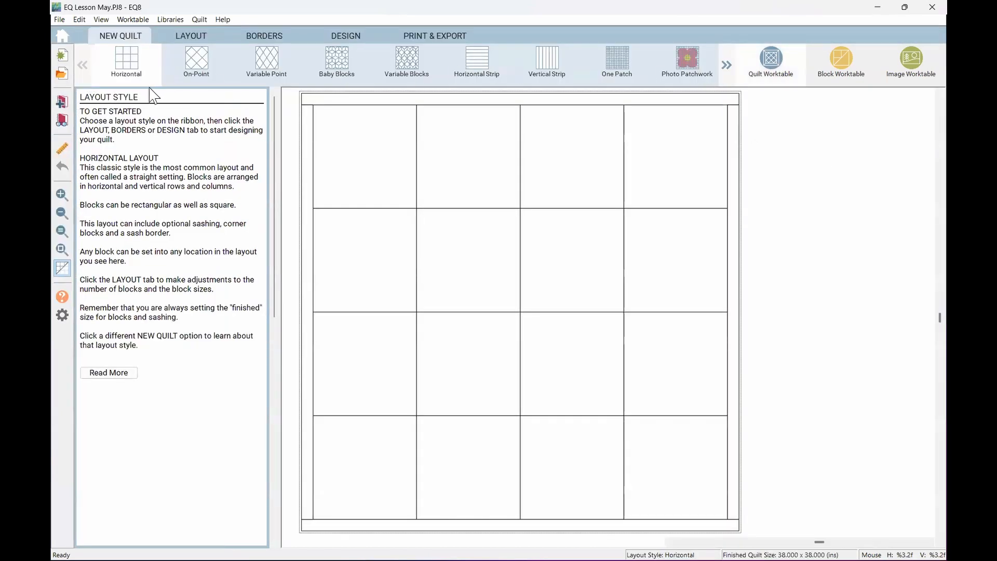
{"action": "left_click", "coordinate": [185, 39]}
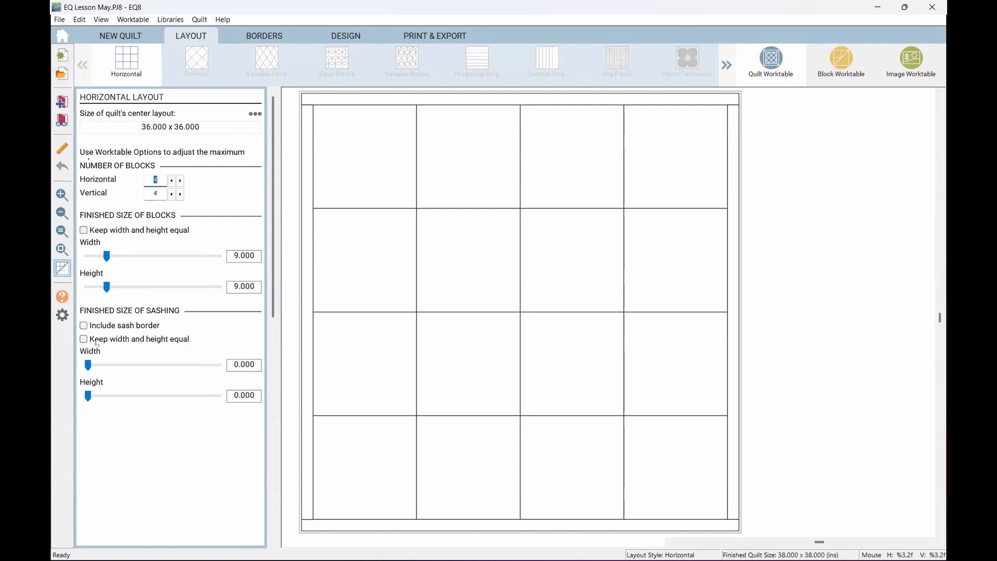
{"action": "left_click", "coordinate": [83, 326]}
{"action": "left_click_drag", "start_coordinate": [231, 365], "coordinate": [262, 370]}
{"action": "type", "text": "4"}
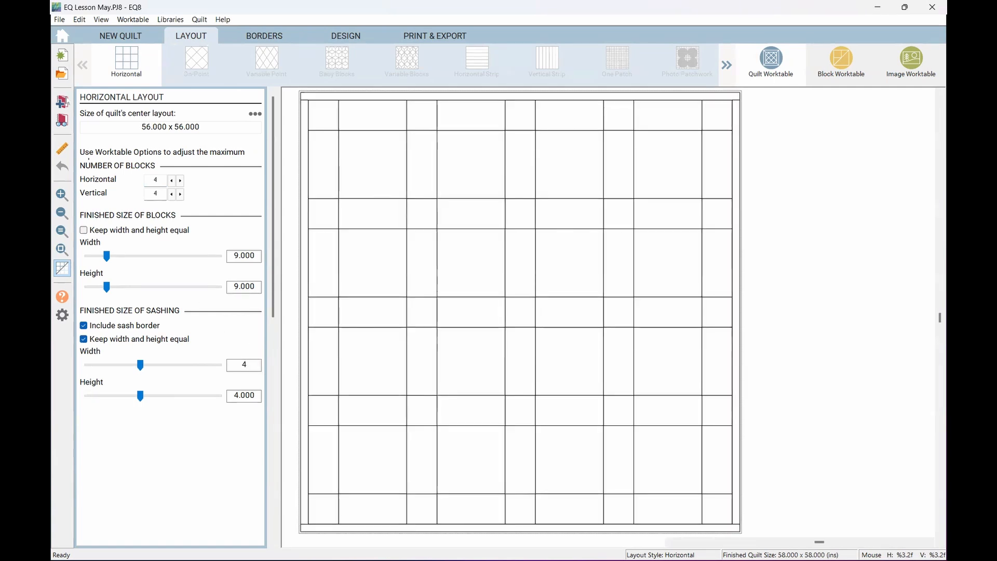
Step: Load the saved quilt with star cornerstones from the Sketchbook for editing, without adding the current worktable quilt
{"action": "left_click", "coordinate": [62, 119]}
{"action": "left_click", "coordinate": [180, 170]}
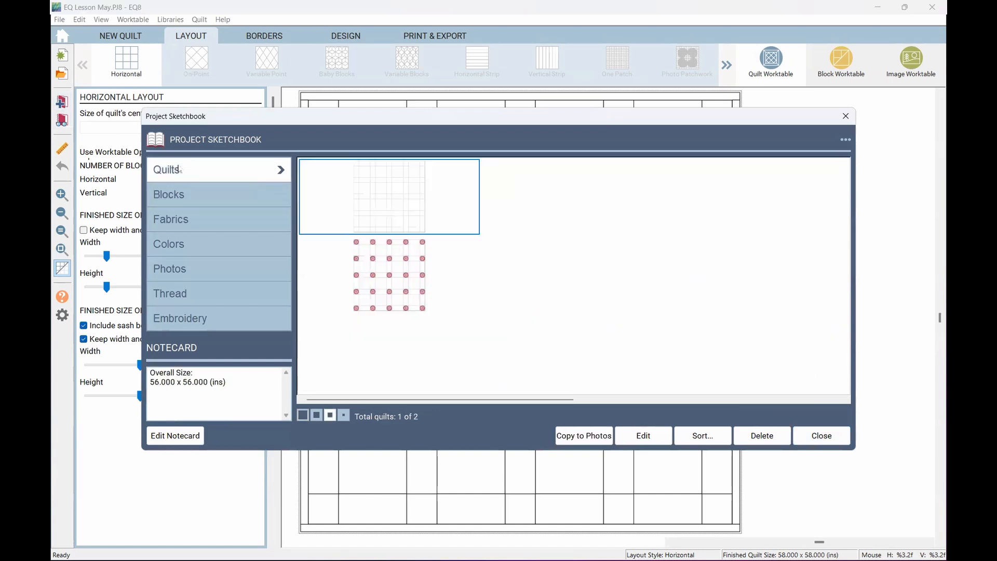
{"action": "double_click", "coordinate": [405, 260]}
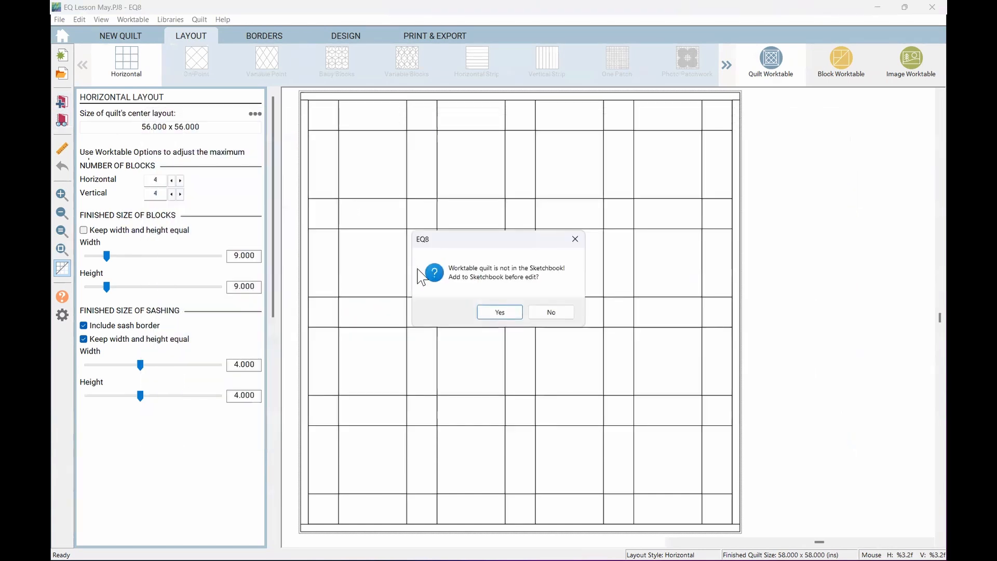
{"action": "left_click", "coordinate": [550, 313]}
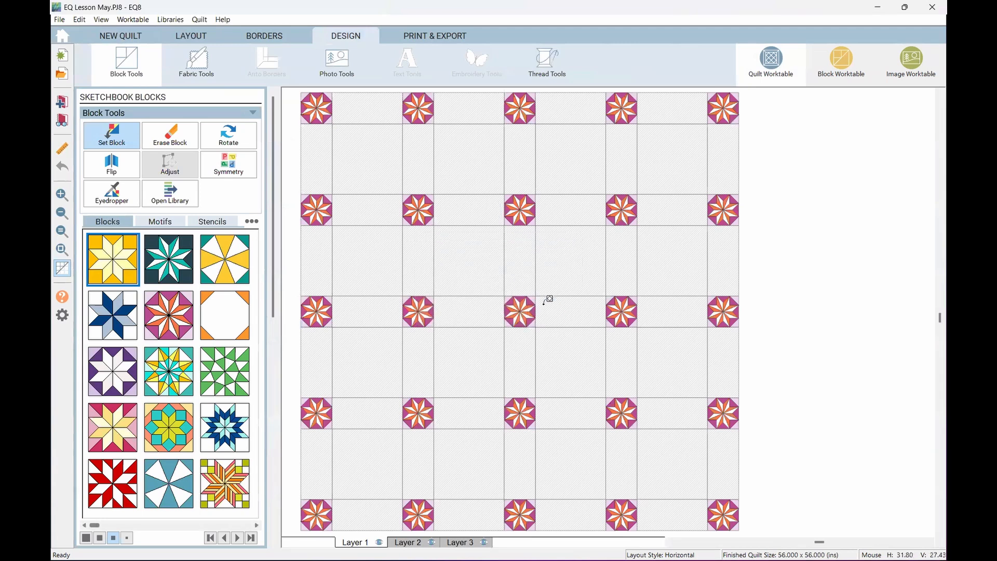
Step: Set the yellow and teal block into the first sash of the top row and check its finished width and height
{"action": "left_click", "coordinate": [242, 267]}
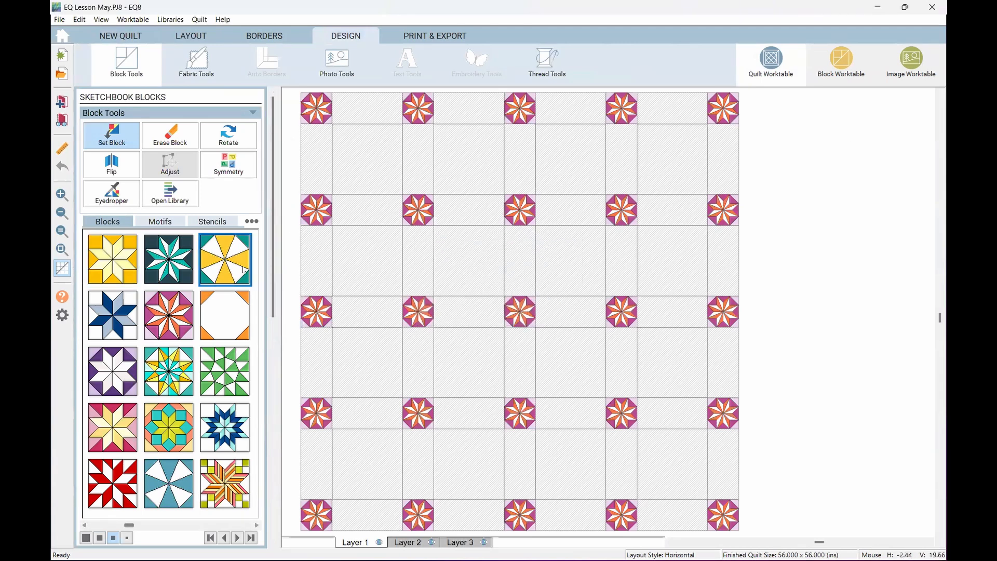
{"action": "left_click", "coordinate": [365, 100]}
{"action": "left_click", "coordinate": [423, 34]}
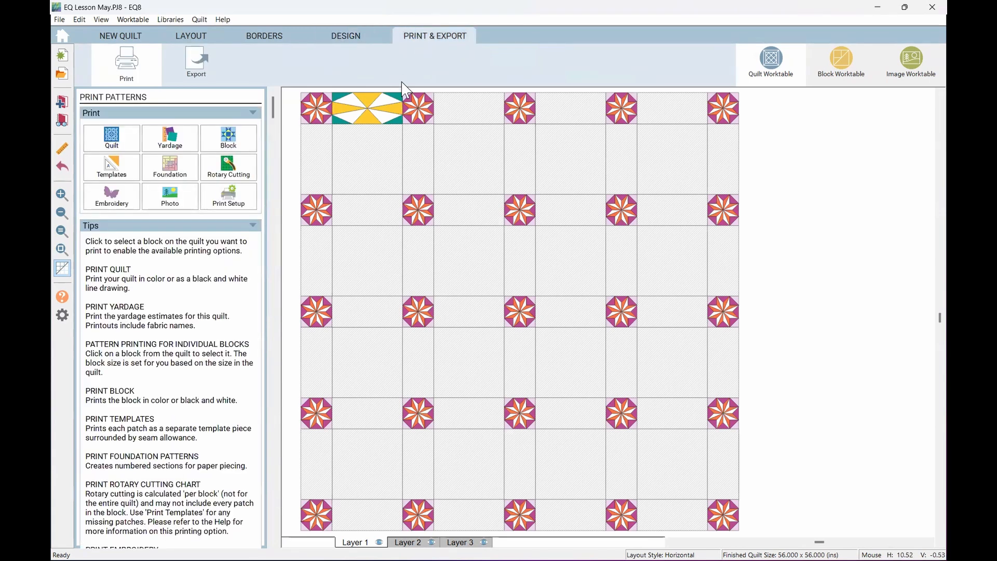
{"action": "left_click", "coordinate": [386, 118]}
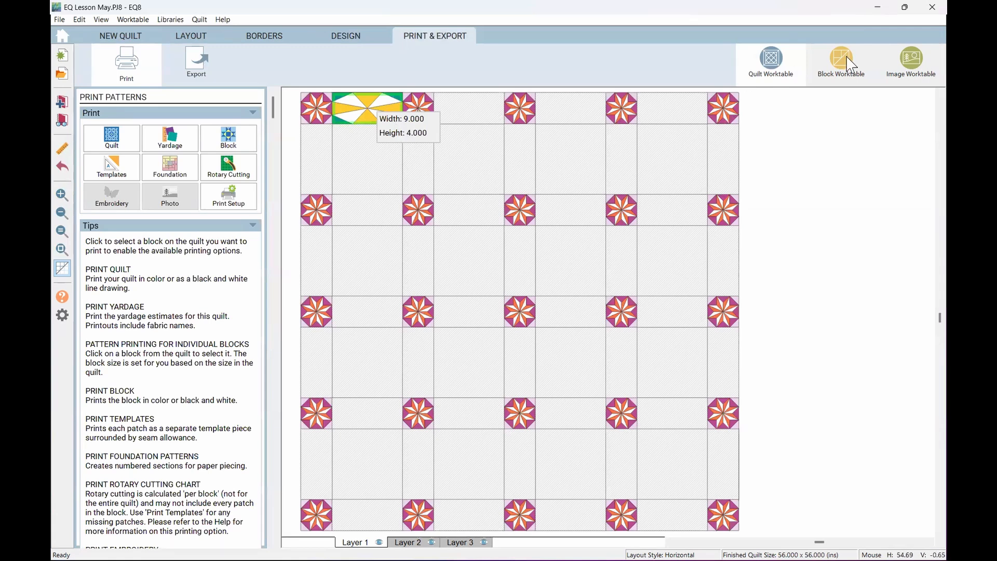
{"action": "left_click", "coordinate": [335, 36]}
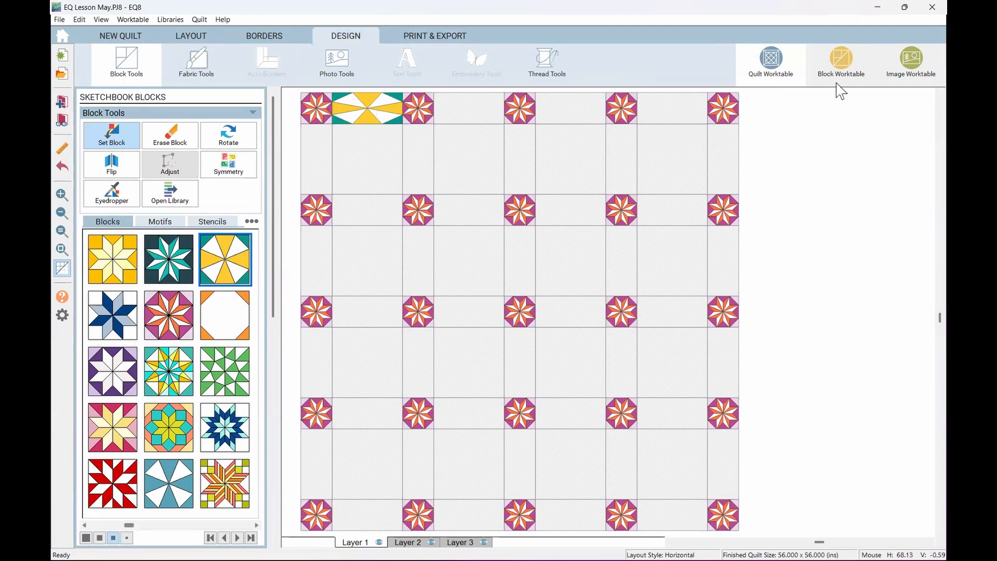
Step: Switch to the Block Worktable and load the teal and white Star of the East block from the Sketchbook for editing
{"action": "left_click", "coordinate": [841, 63]}
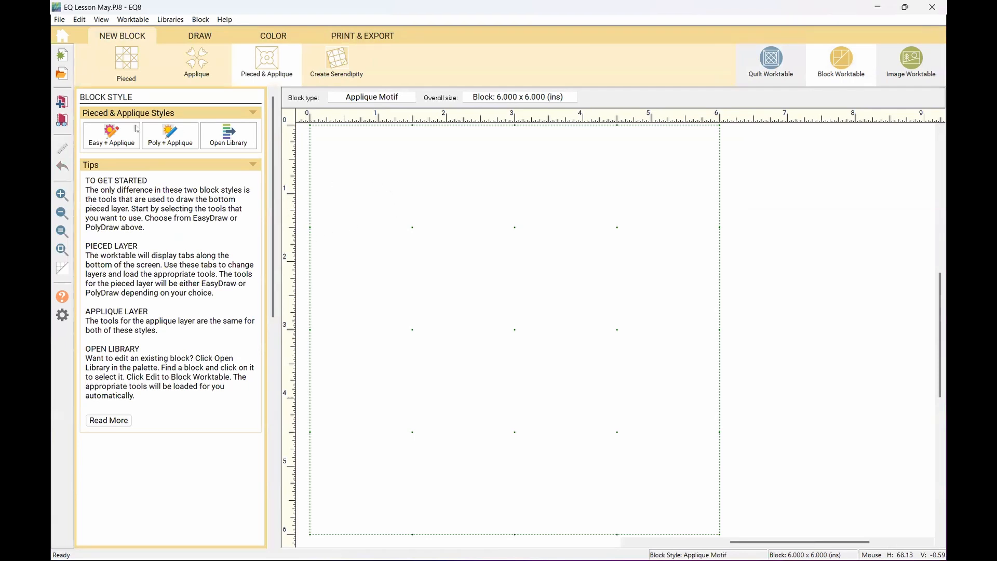
{"action": "left_click", "coordinate": [122, 135]}
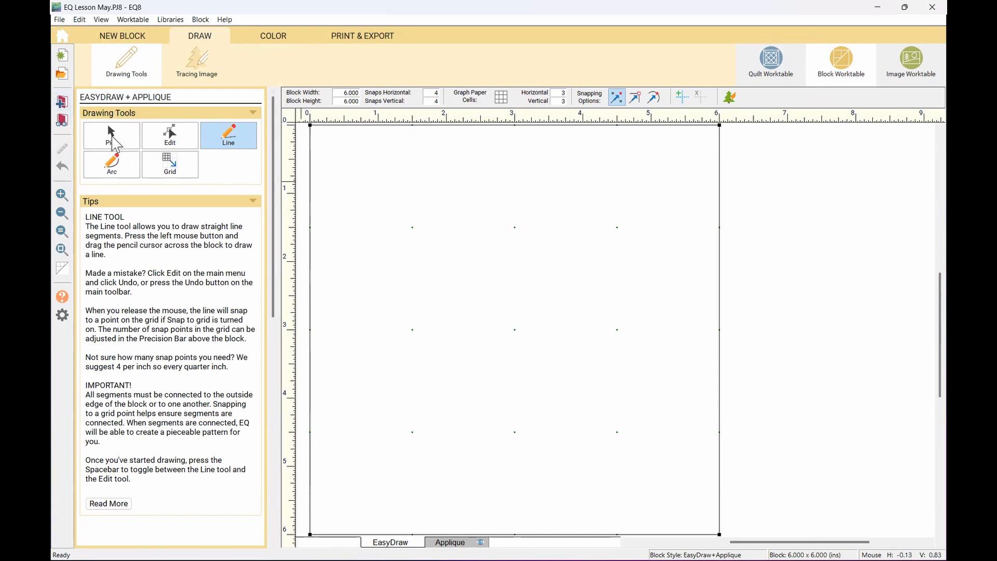
{"action": "left_click", "coordinate": [62, 121]}
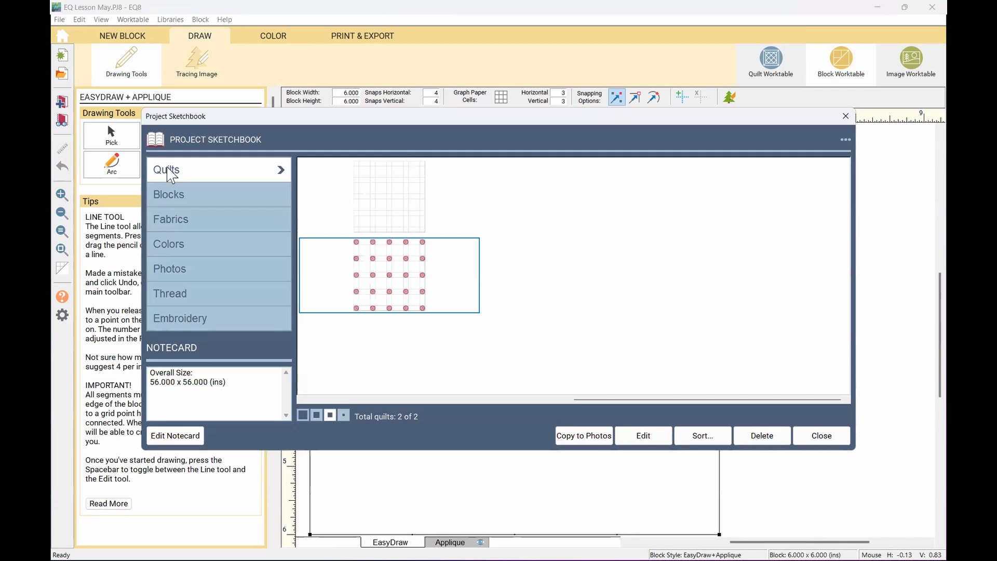
{"action": "left_click", "coordinate": [194, 193]}
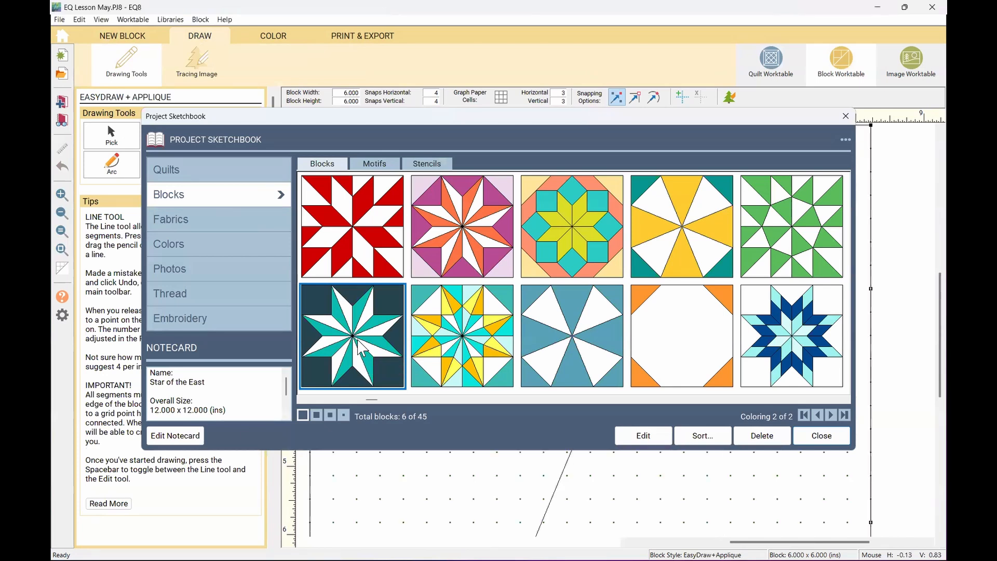
{"action": "double_click", "coordinate": [362, 345]}
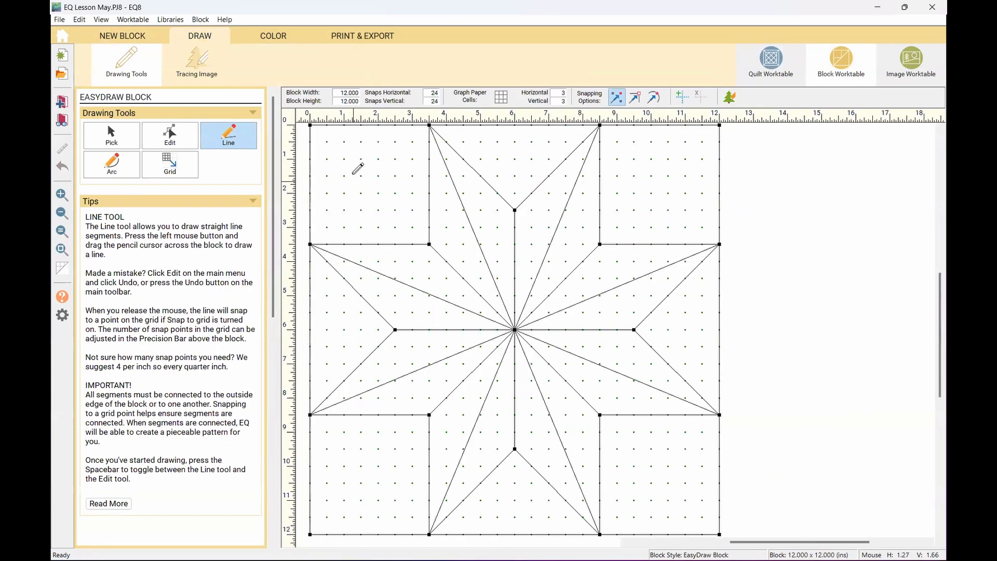
Step: Resize the Star of the East block to 9 inches wide and 4 inches high
{"action": "double_click", "coordinate": [340, 92]}
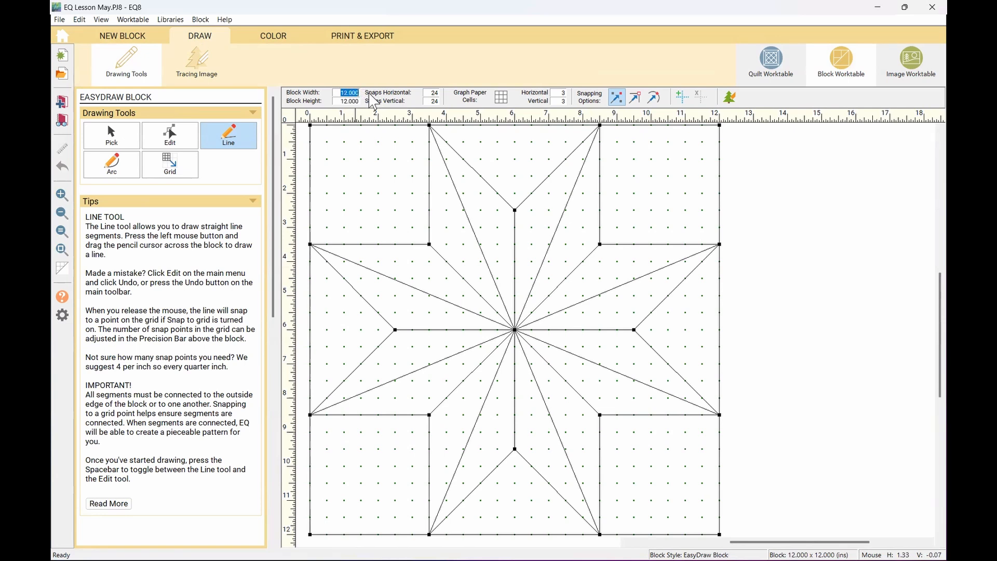
{"action": "type", "text": "9"}
{"action": "key", "text": "Tab"}
{"action": "type", "text": "4"}
{"action": "key", "text": "Tab"}
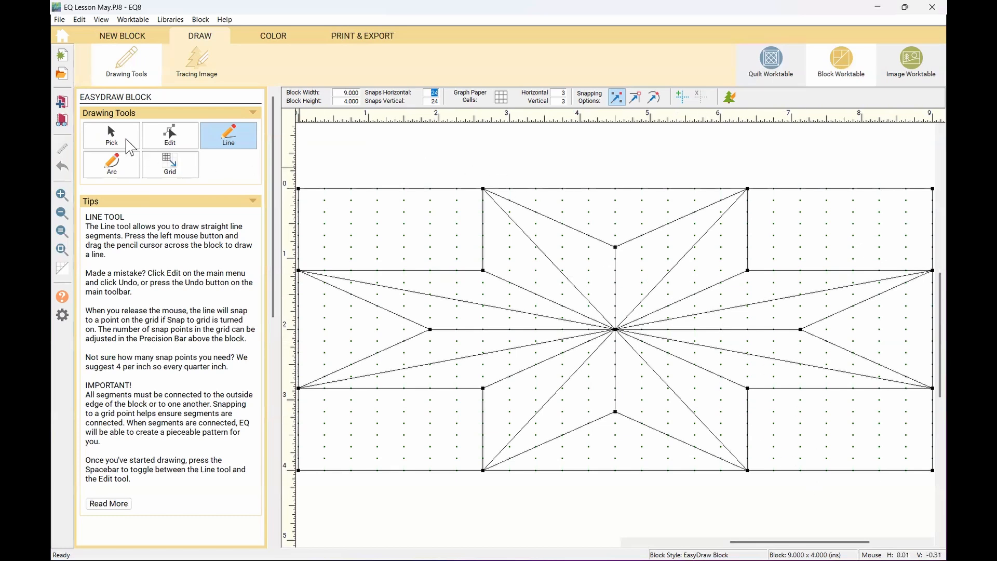
Step: Select all segments of the star and shrink them horizontally toward the block's left edge to about 4.2 inches wide
{"action": "left_click", "coordinate": [119, 136]}
{"action": "key", "text": "ctrl+a"}
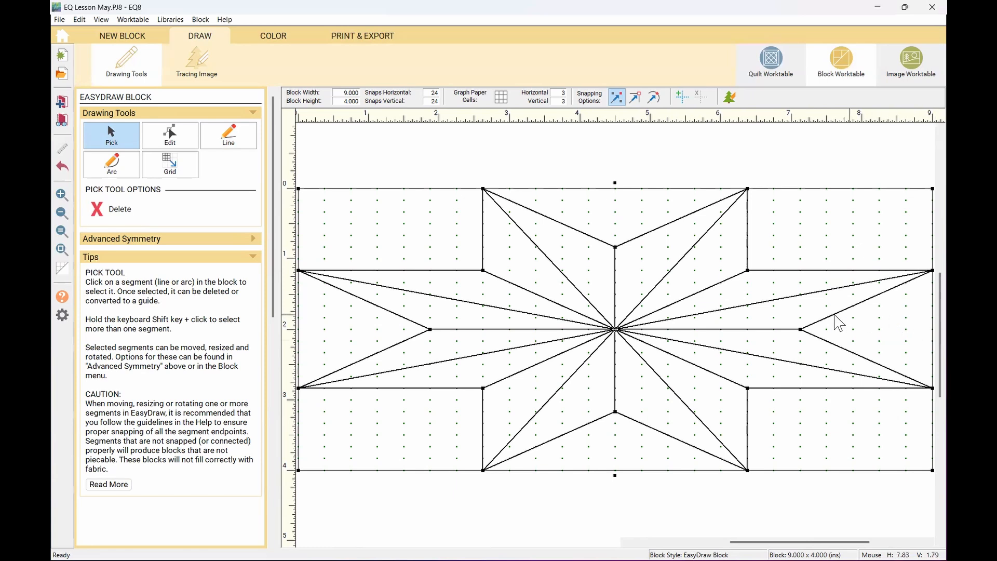
{"action": "left_click", "coordinate": [915, 284]}
{"action": "key", "text": "ctrl+a"}
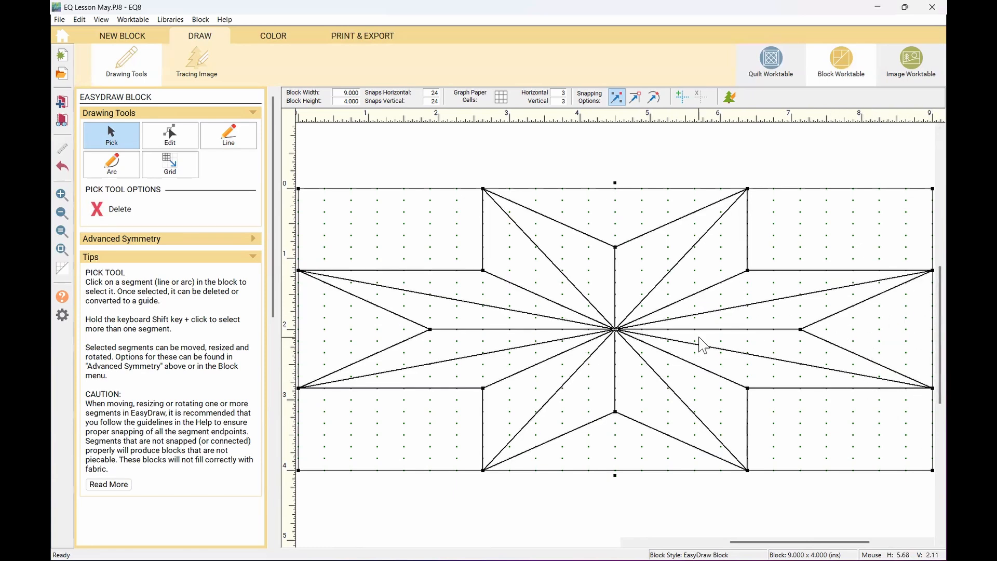
{"action": "left_click", "coordinate": [170, 136]}
{"action": "key", "text": "ctrl+a"}
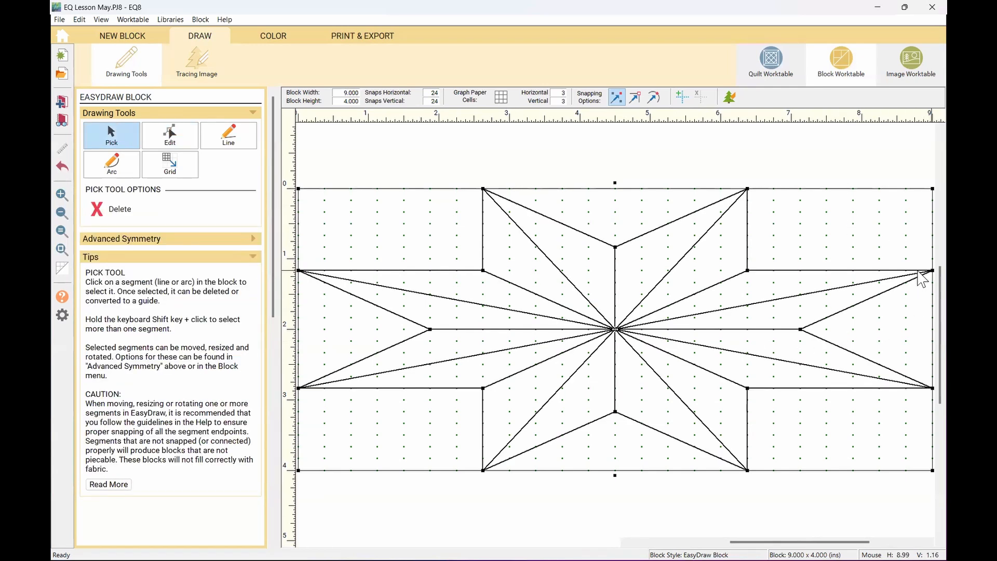
{"action": "left_click", "coordinate": [917, 272]}
{"action": "scroll", "coordinate": [610, 284], "scroll_direction": "down", "scroll_amount": 2}
{"action": "key", "text": "ctrl+a"}
{"action": "left_click_drag", "start_coordinate": [678, 273], "coordinate": [319, 281]}
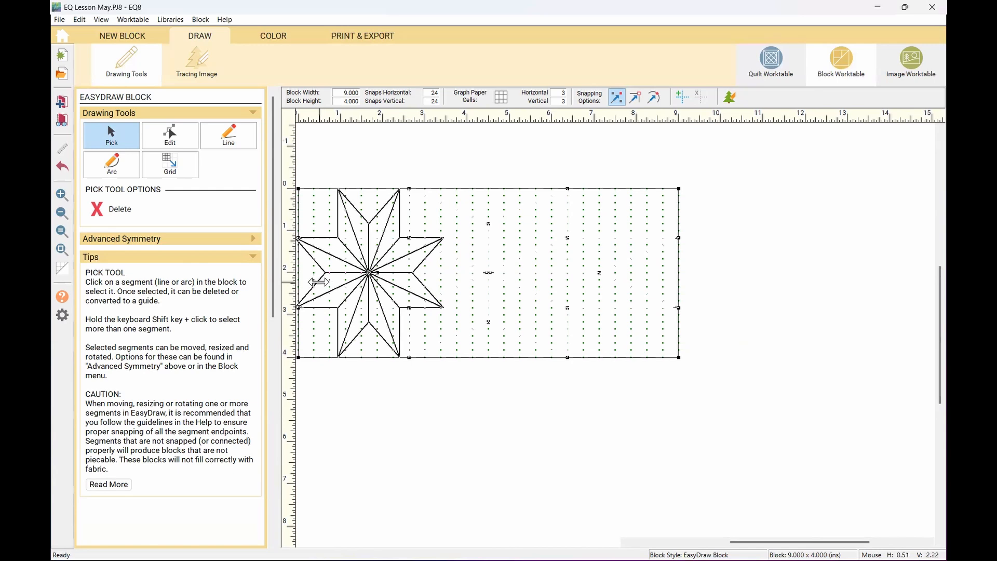
{"action": "left_click_drag", "start_coordinate": [333, 282], "coordinate": [340, 281]}
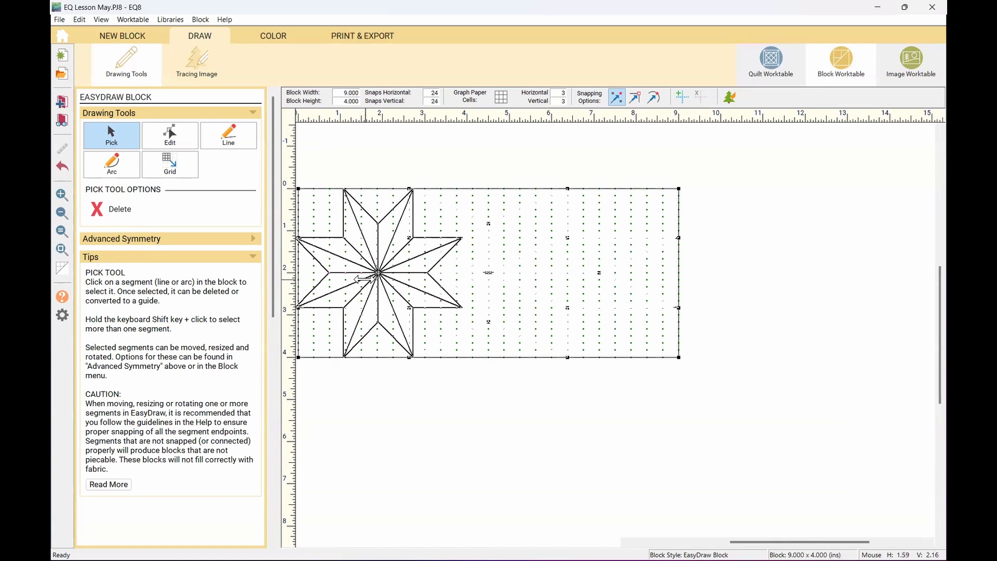
{"action": "left_click_drag", "start_coordinate": [401, 277], "coordinate": [409, 277]}
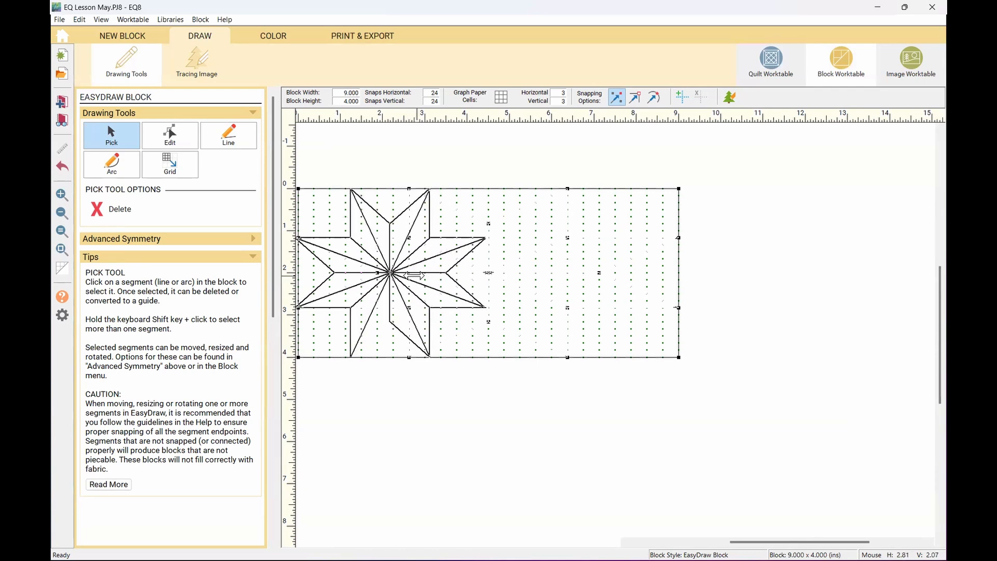
{"action": "left_click_drag", "start_coordinate": [392, 276], "coordinate": [384, 272]}
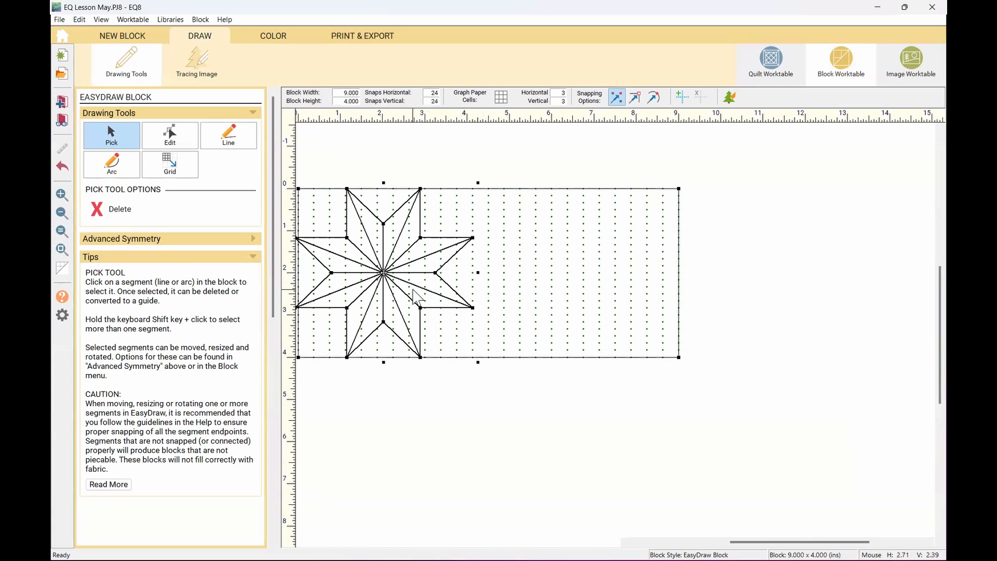
Step: Copy and paste the star, and place the duplicate at the right end of the block
{"action": "right_click", "coordinate": [417, 284]}
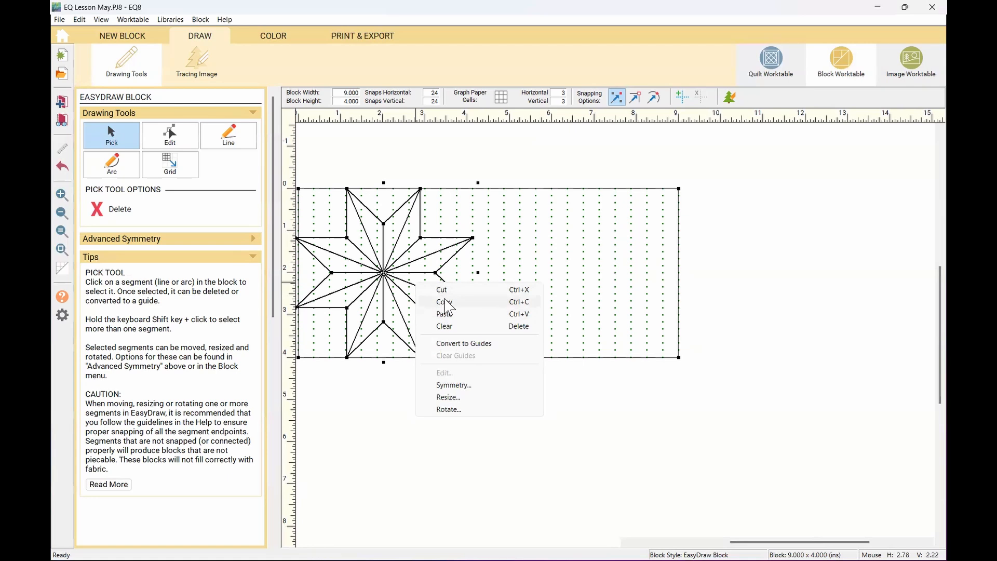
{"action": "left_click", "coordinate": [443, 300]}
{"action": "right_click", "coordinate": [442, 296]}
{"action": "left_click", "coordinate": [469, 327]}
{"action": "left_click_drag", "start_coordinate": [406, 292], "coordinate": [594, 274]}
Step: Draw two full-height vertical lines between the stars and delete the one nearer the right-hand star
{"action": "left_click", "coordinate": [228, 135]}
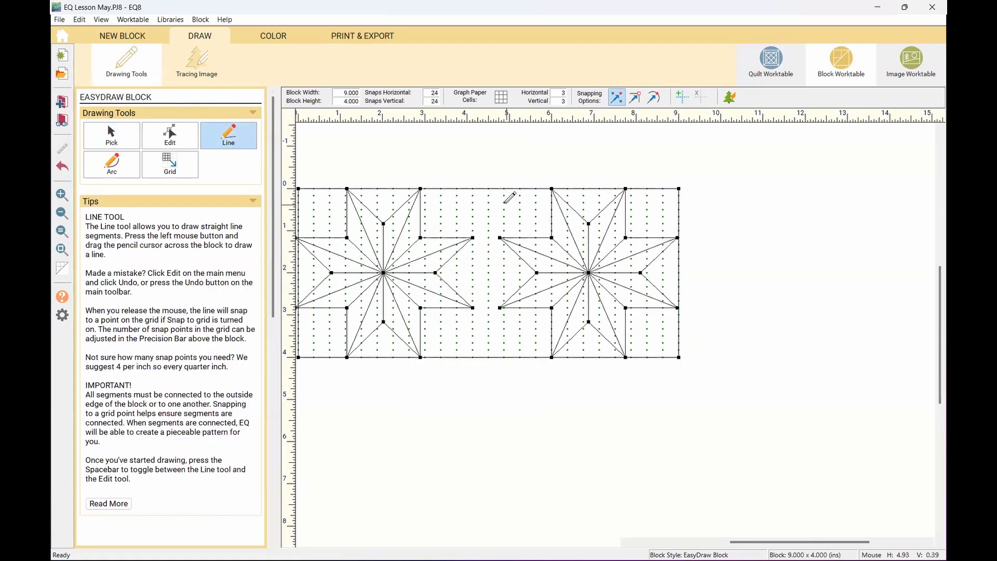
{"action": "left_click_drag", "start_coordinate": [473, 189], "coordinate": [473, 357]}
{"action": "left_click_drag", "start_coordinate": [504, 188], "coordinate": [504, 357]}
{"action": "left_click", "coordinate": [170, 136]}
{"action": "left_click", "coordinate": [504, 210]}
{"action": "key", "text": "Delete"}
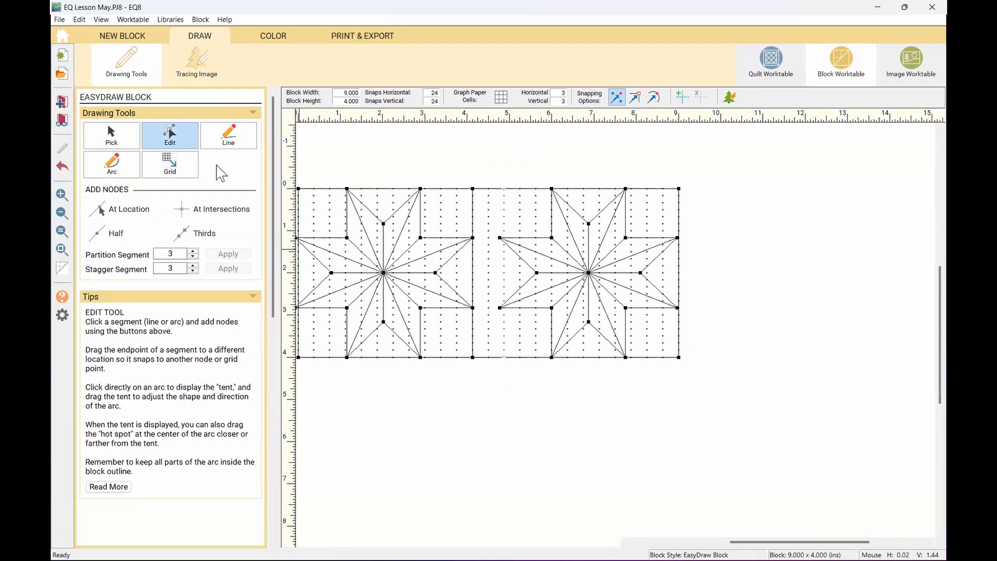
Step: Try to shift the right-hand star slightly to the right, and undo the move
{"action": "left_click", "coordinate": [112, 136]}
{"action": "left_click_drag", "start_coordinate": [482, 158], "coordinate": [691, 370]}
{"action": "left_click_drag", "start_coordinate": [493, 274], "coordinate": [504, 278]}
{"action": "key", "text": "ctrl+z"}
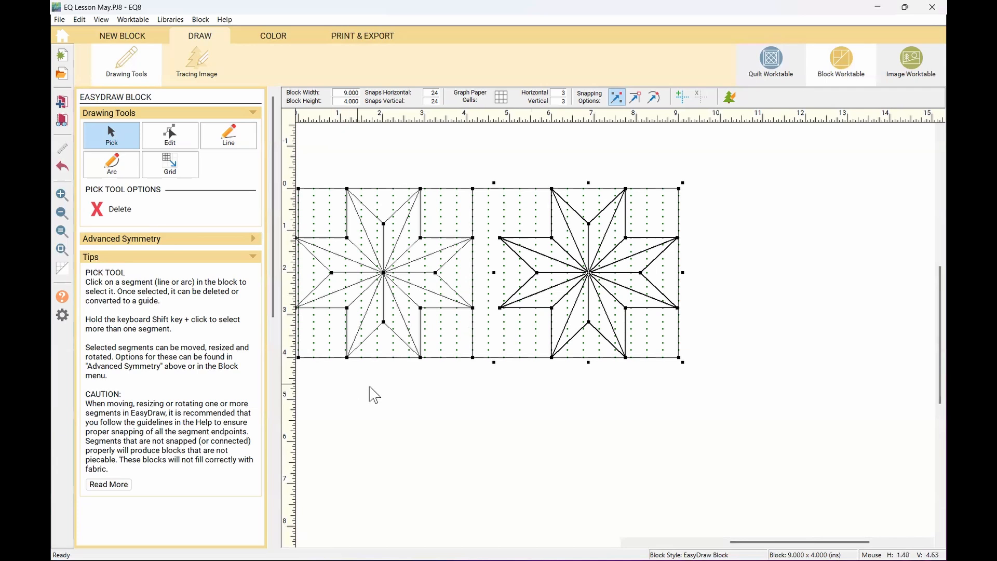
Step: Undo the remaining dividing line and the duplicate star, keeping only the original star
{"action": "left_click_drag", "start_coordinate": [303, 153], "coordinate": [467, 373]}
{"action": "left_click", "coordinate": [564, 393]}
{"action": "scroll", "coordinate": [560, 388], "scroll_direction": "left", "scroll_amount": 1}
{"action": "key", "text": "ctrl+z"}
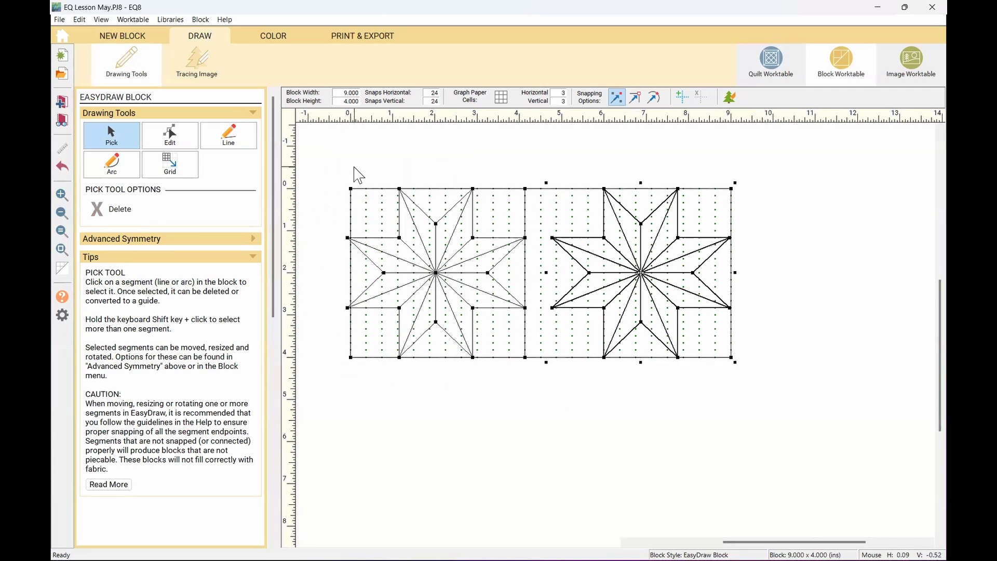
{"action": "key", "text": "ctrl+z"}
Step: Shift the star slightly right so its outer points meet the block's left edge, and set the horizontal snaps to 36
{"action": "left_click", "coordinate": [164, 132]}
{"action": "left_click", "coordinate": [116, 135]}
{"action": "left_click_drag", "start_coordinate": [434, 271], "coordinate": [439, 272]}
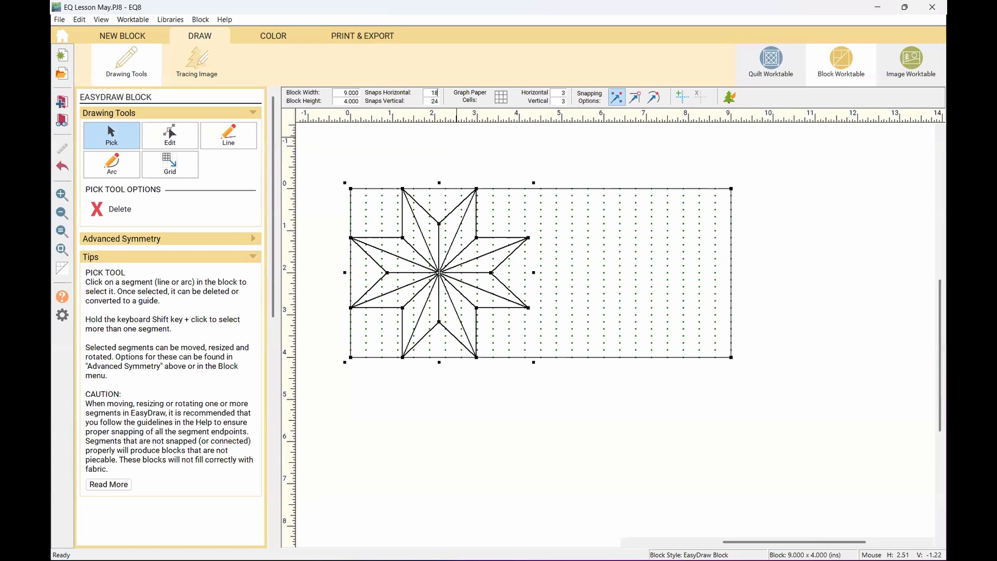
{"action": "key", "text": "Tab"}
{"action": "left_click", "coordinate": [444, 93]}
{"action": "left_click", "coordinate": [441, 271]}
Step: Duplicate the star at the block's right end and draw full-height vertical lines between the stars at about 4.25 and 4.75 inches
{"action": "right_click", "coordinate": [415, 266]}
{"action": "left_click", "coordinate": [453, 287]}
{"action": "right_click", "coordinate": [453, 284]}
{"action": "left_click", "coordinate": [481, 315]}
{"action": "left_click_drag", "start_coordinate": [440, 272], "coordinate": [643, 272]}
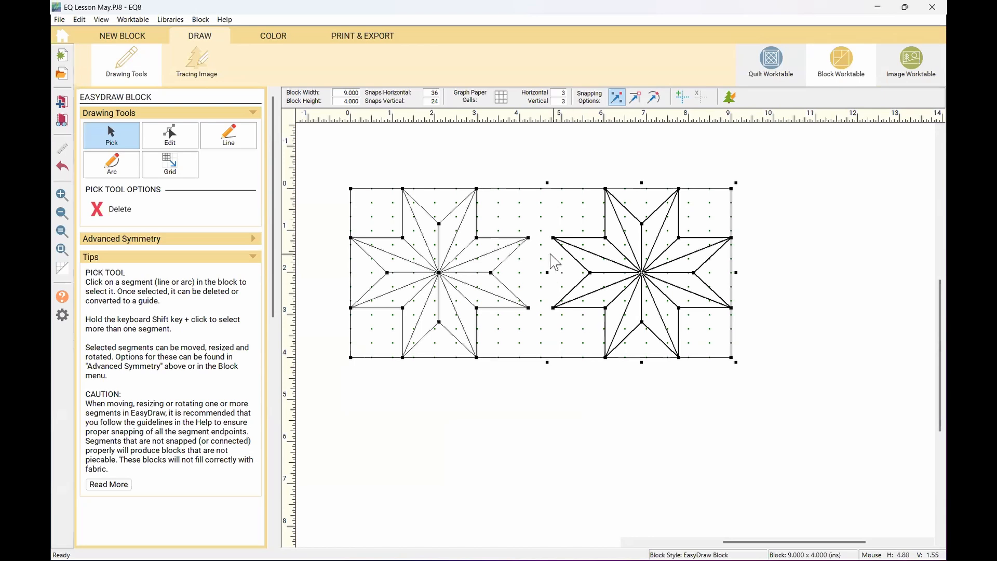
{"action": "left_click", "coordinate": [231, 136]}
{"action": "mouse_move", "coordinate": [529, 189]}
{"action": "left_mouse_down"}
{"action": "mouse_move", "coordinate": [527, 346]}
{"action": "mouse_move", "coordinate": [530, 357]}
{"action": "mouse_move", "coordinate": [550, 326]}
{"action": "mouse_move", "coordinate": [551, 357]}
{"action": "left_mouse_up"}
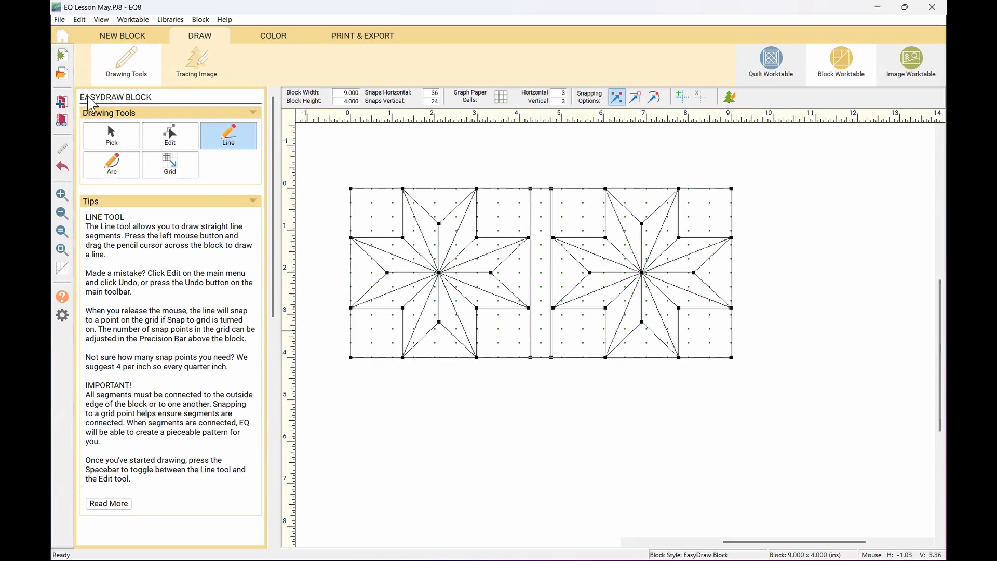
Step: Recolor the background patches around both stars light gray and add the block to the Sketchbook
{"action": "left_click", "coordinate": [272, 37]}
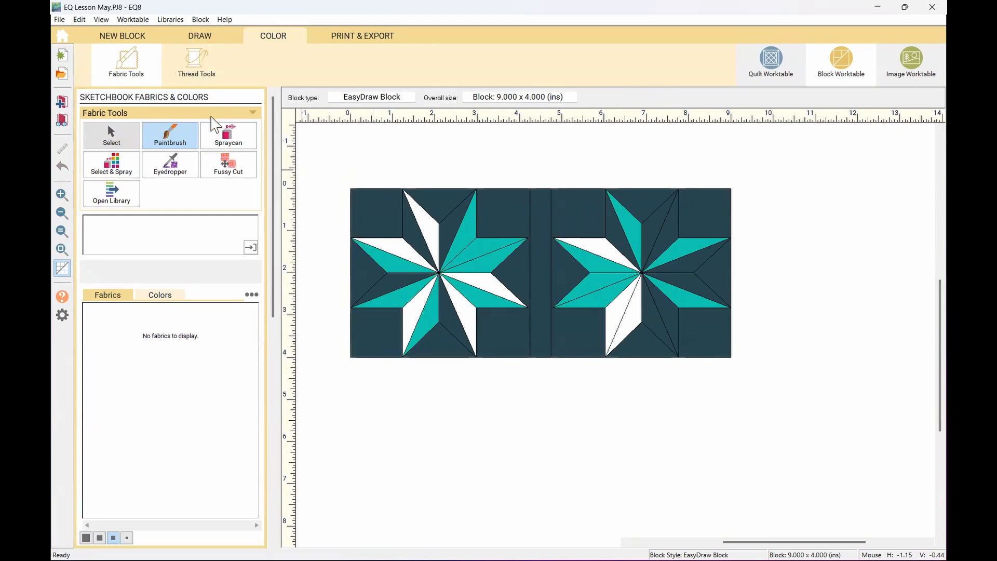
{"action": "left_click", "coordinate": [160, 295]}
{"action": "left_click_drag", "start_coordinate": [200, 525], "coordinate": [249, 525]}
{"action": "left_click", "coordinate": [371, 284], "text": "ctrl"}
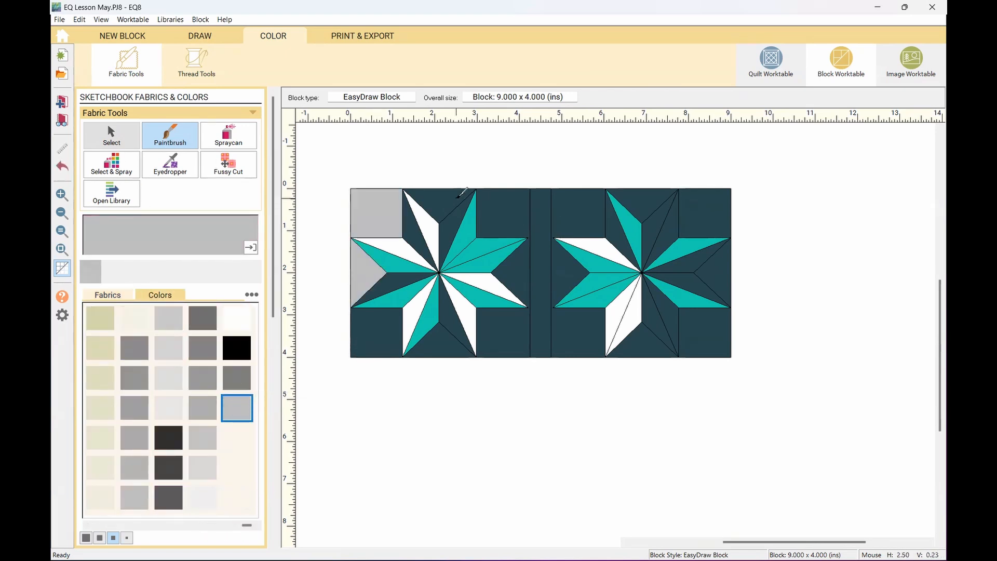
{"action": "left_click", "coordinate": [391, 334]}
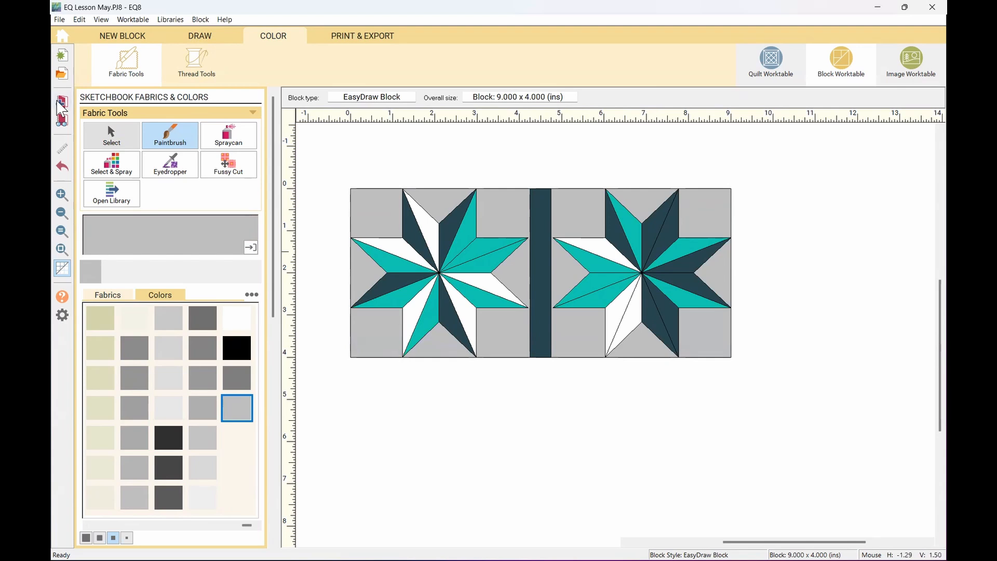
{"action": "left_click", "coordinate": [64, 103]}
Step: Return to the Quilt Worktable and set the new double-star block into all four sashes of the top row
{"action": "left_click", "coordinate": [773, 63]}
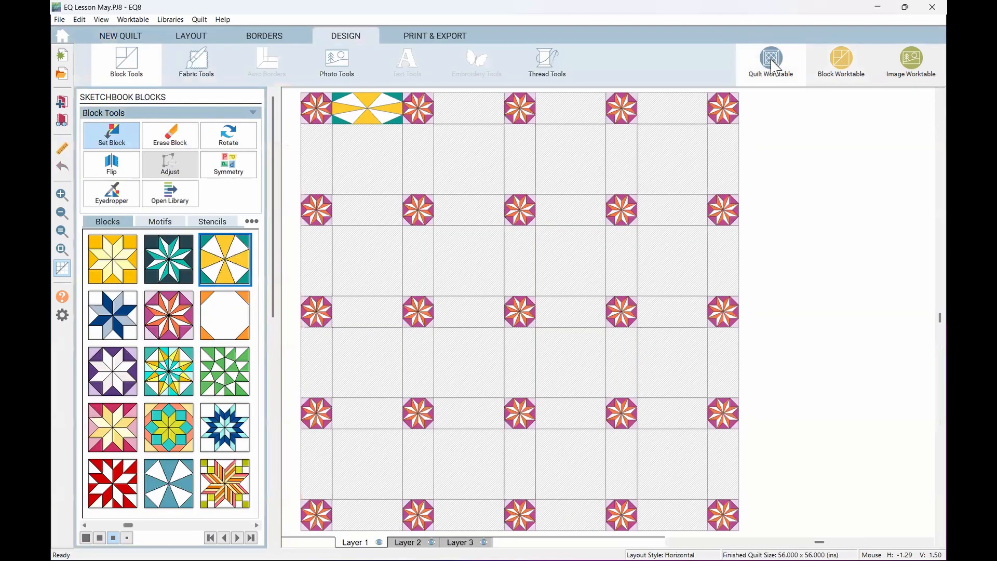
{"action": "left_click_drag", "start_coordinate": [129, 526], "coordinate": [247, 525]}
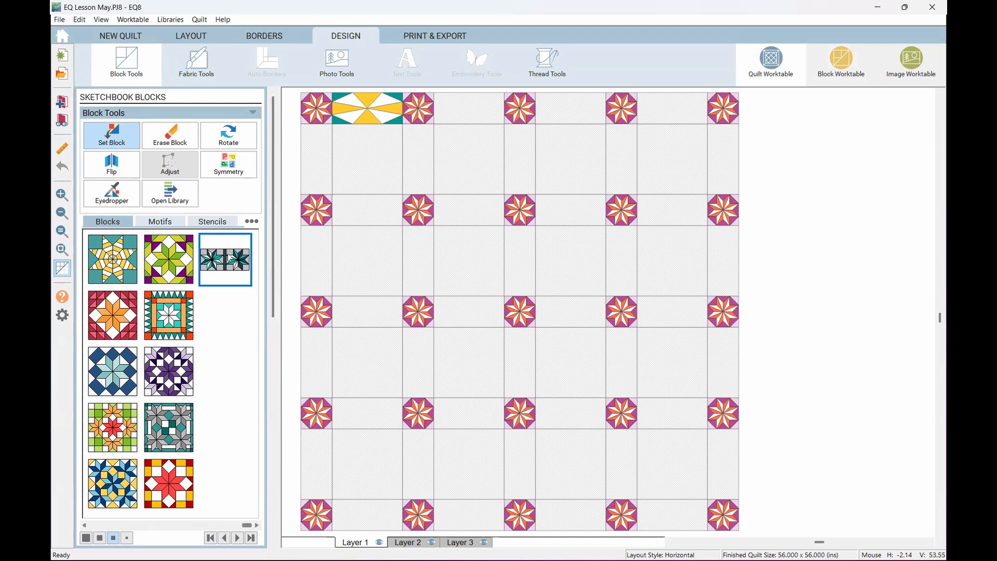
{"action": "left_click", "coordinate": [376, 96]}
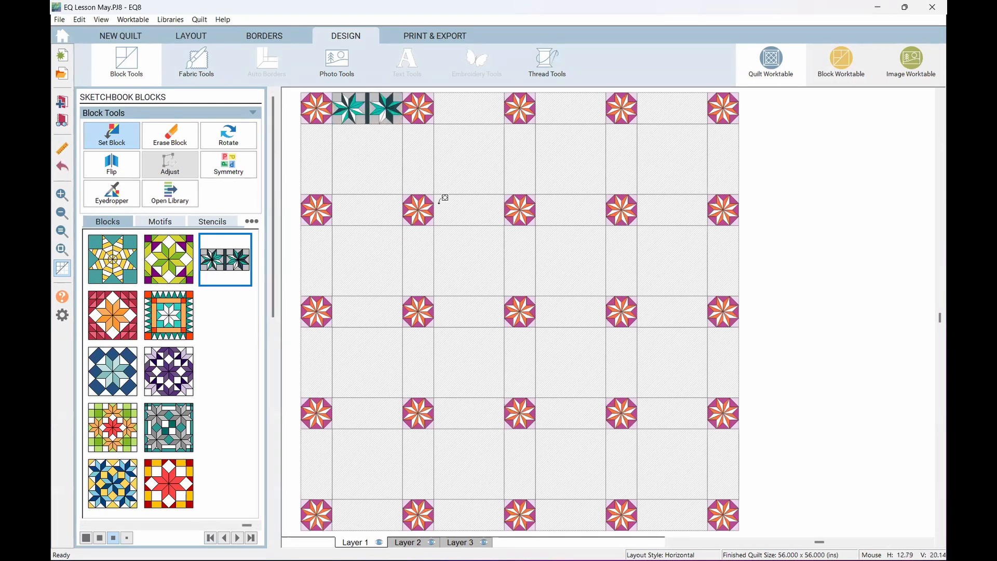
{"action": "left_click", "coordinate": [471, 97]}
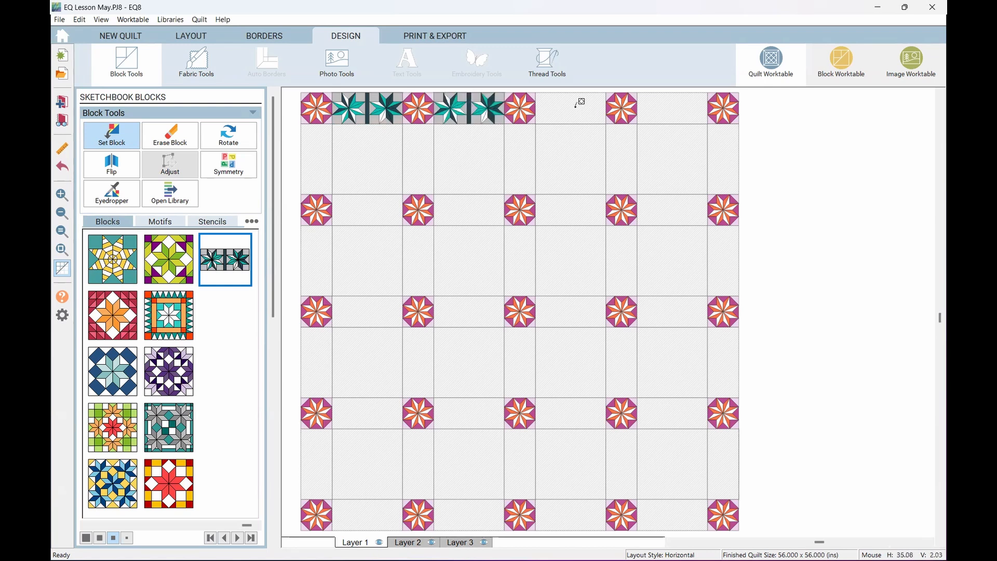
{"action": "left_click", "coordinate": [577, 103]}
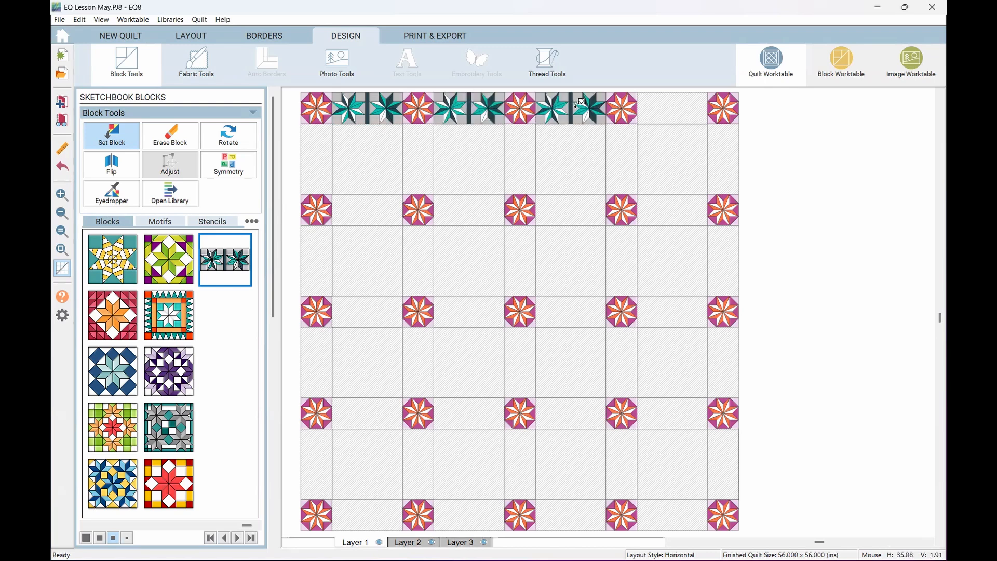
{"action": "left_click", "coordinate": [670, 102]}
Step: Set the double-star block into the four horizontal sashes of the second sash row
{"action": "left_click", "coordinate": [679, 209]}
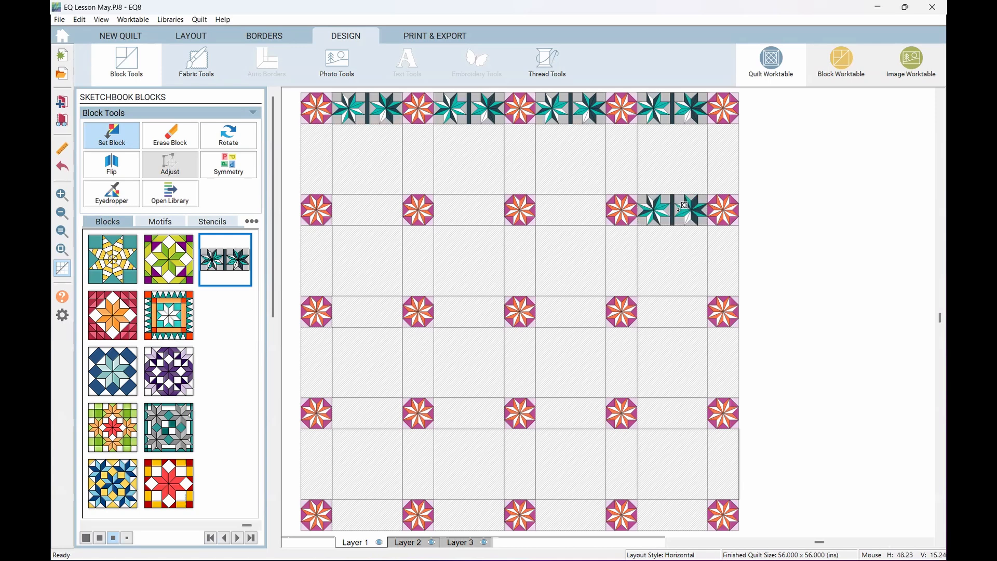
{"action": "left_click", "coordinate": [576, 207]}
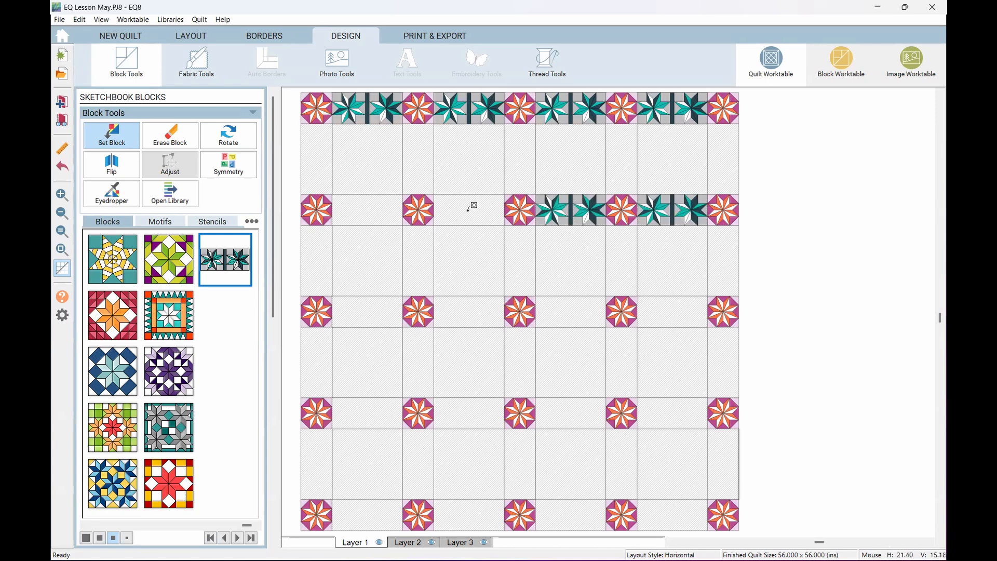
{"action": "left_click", "coordinate": [471, 208]}
{"action": "left_click", "coordinate": [365, 216]}
Step: Set the double-star block into the third row's horizontal sashes, and fill all remaining sashes of the quilt with it
{"action": "left_click", "coordinate": [364, 309]}
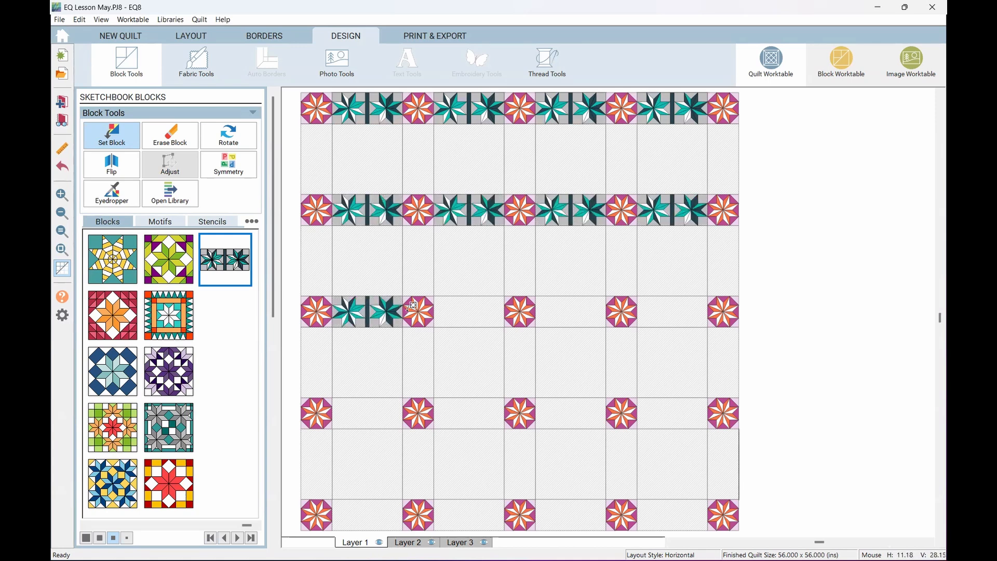
{"action": "left_click", "coordinate": [481, 309]}
{"action": "left_click", "coordinate": [560, 306]}
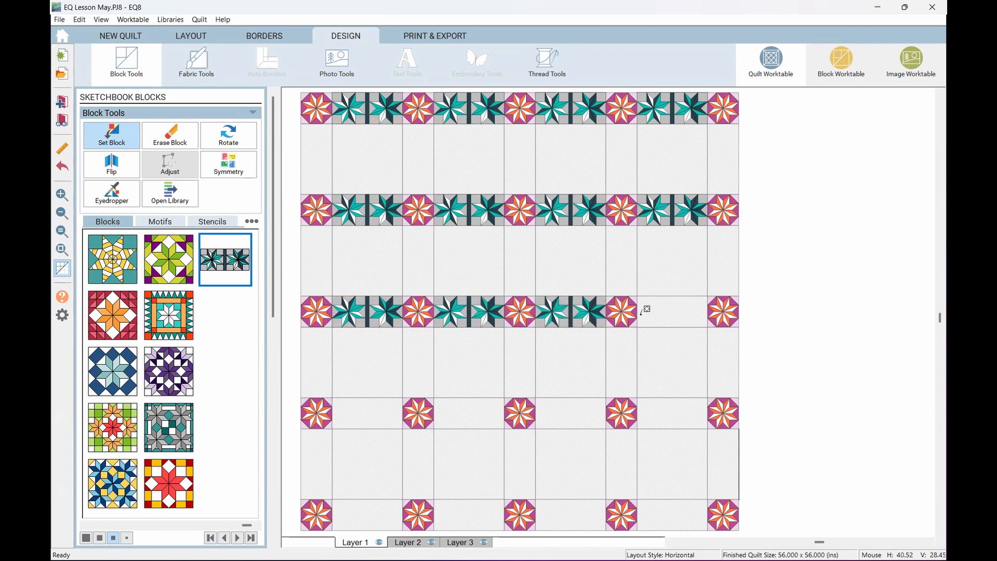
{"action": "left_click", "coordinate": [670, 306]}
{"action": "left_click", "coordinate": [672, 305], "text": "ctrl"}
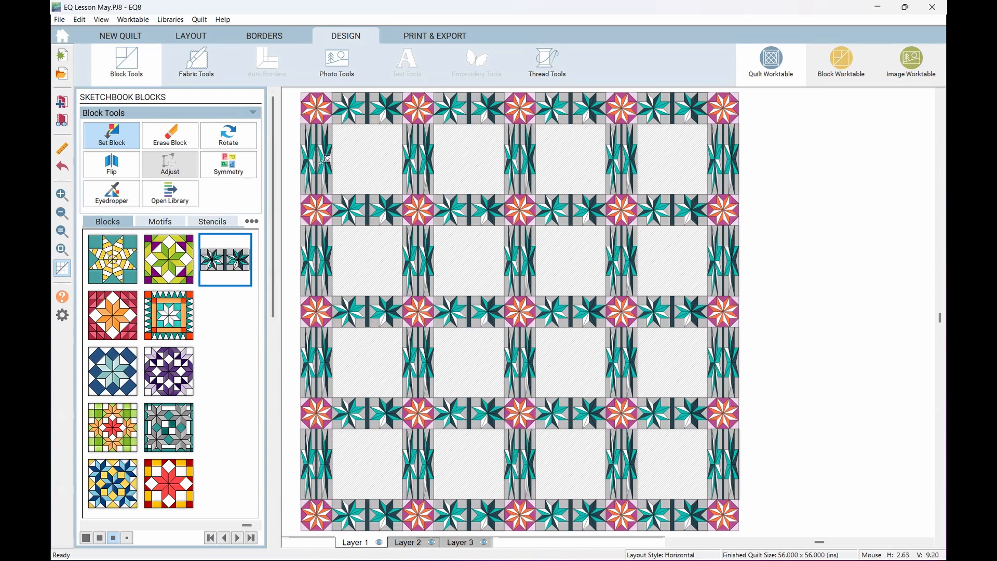
Step: Rotate the double-star blocks in all the vertical sashes by 90 degrees so the stars fit the sash direction
{"action": "left_click", "coordinate": [234, 147]}
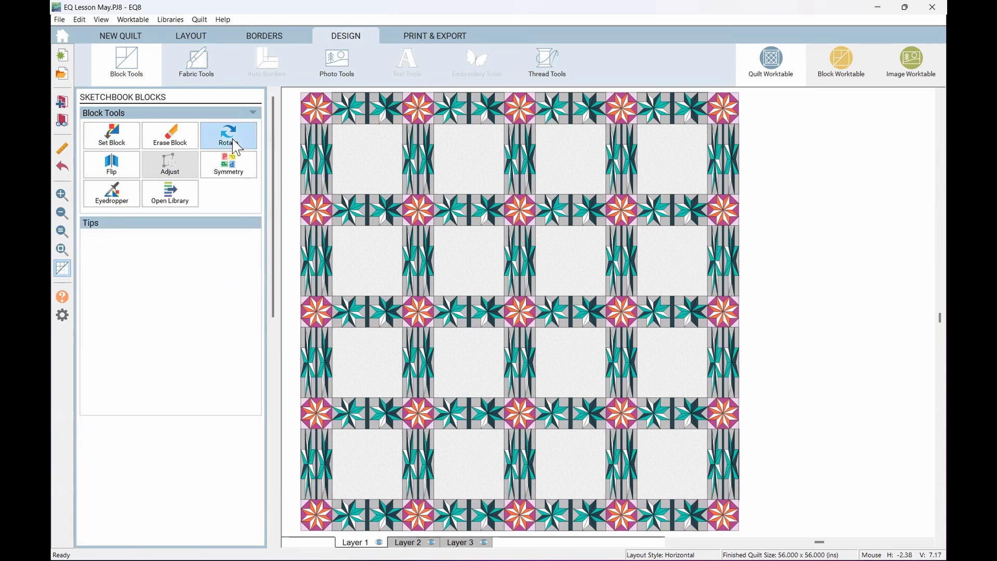
{"action": "left_click", "coordinate": [317, 153]}
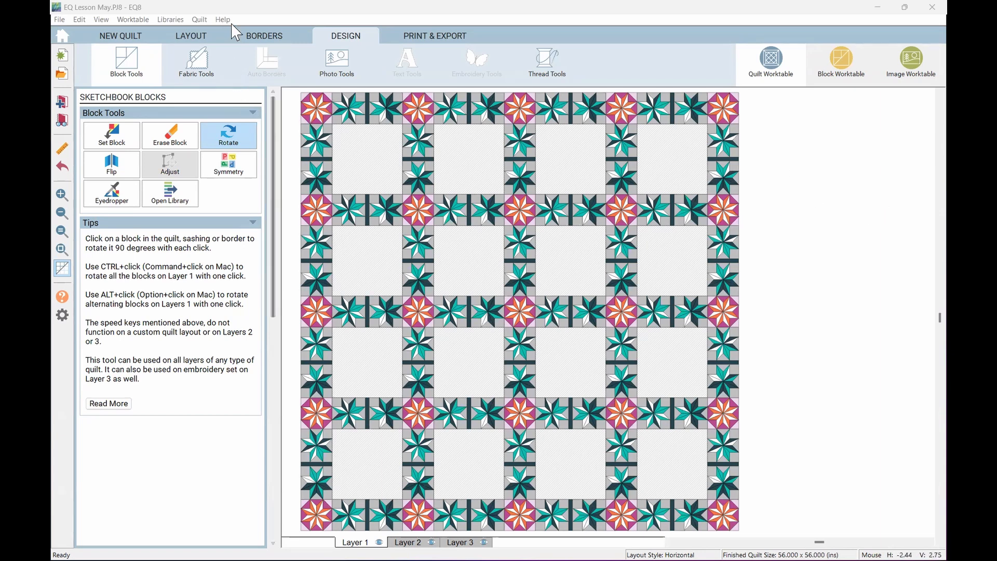
{"action": "left_click", "coordinate": [260, 37]}
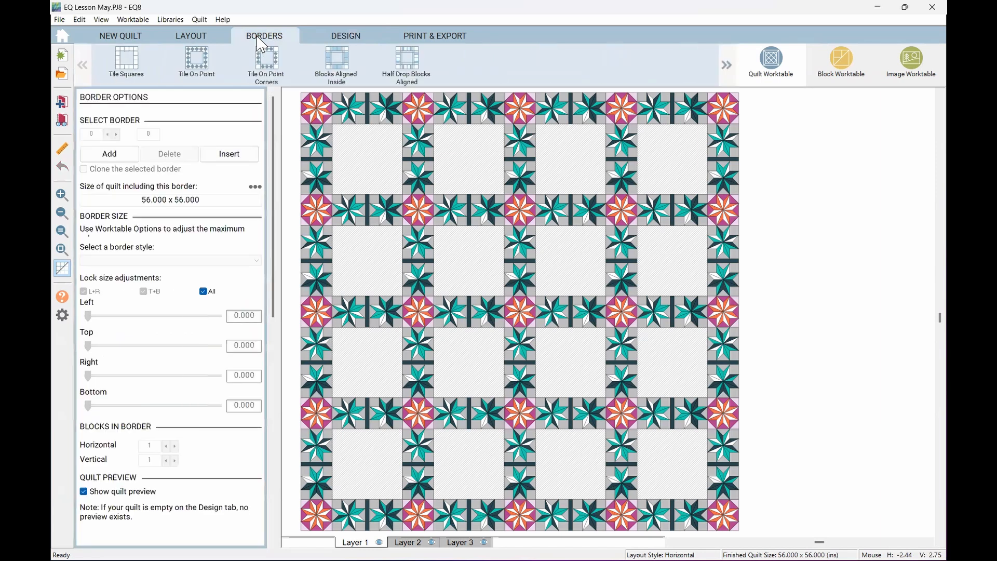
{"action": "left_click", "coordinate": [349, 37]}
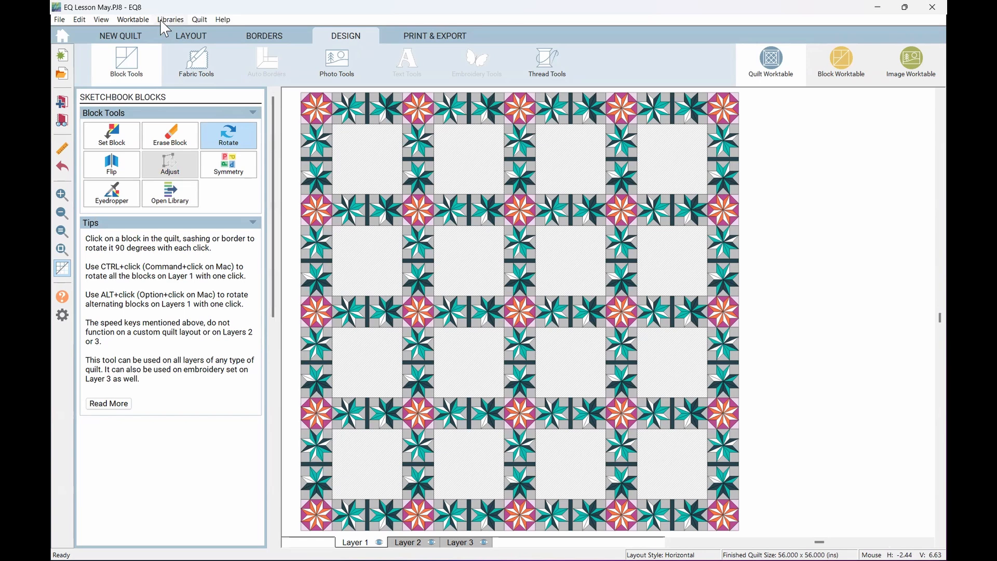
{"action": "left_click", "coordinate": [265, 35]}
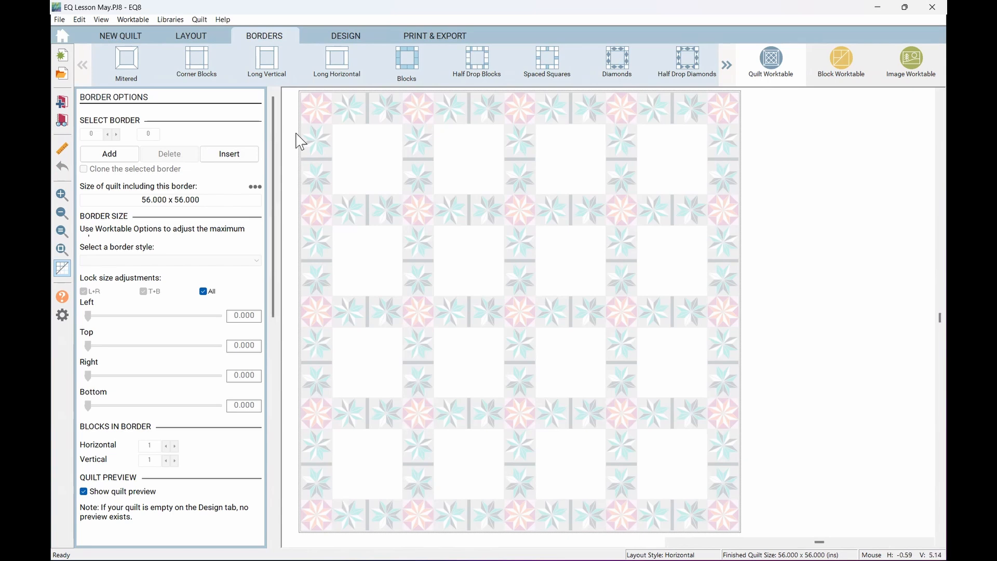
Step: Start a new horizontal quilt, adding the current one to the Sketchbook, and bring up the new quilt's border options
{"action": "left_click", "coordinate": [117, 36]}
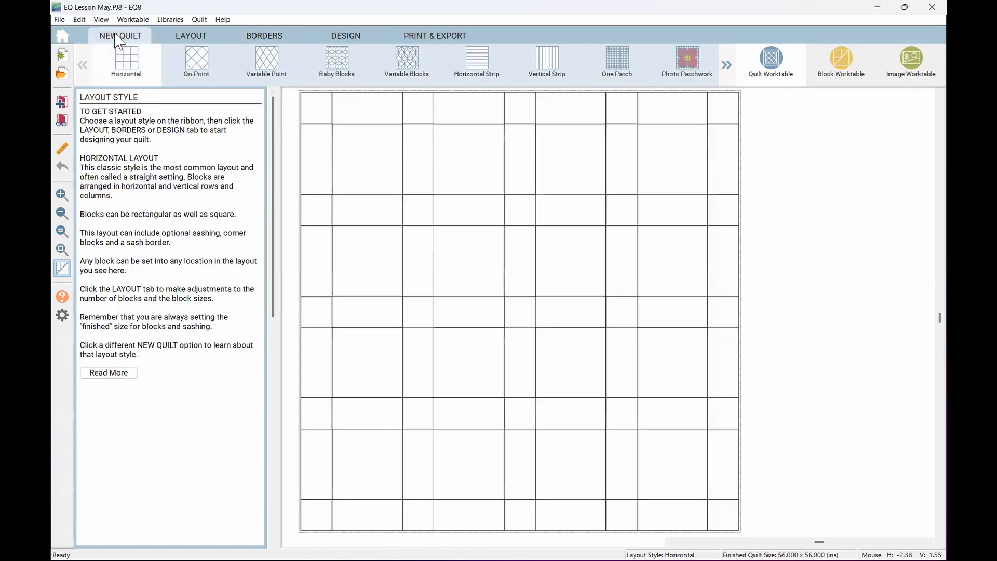
{"action": "left_click", "coordinate": [125, 74]}
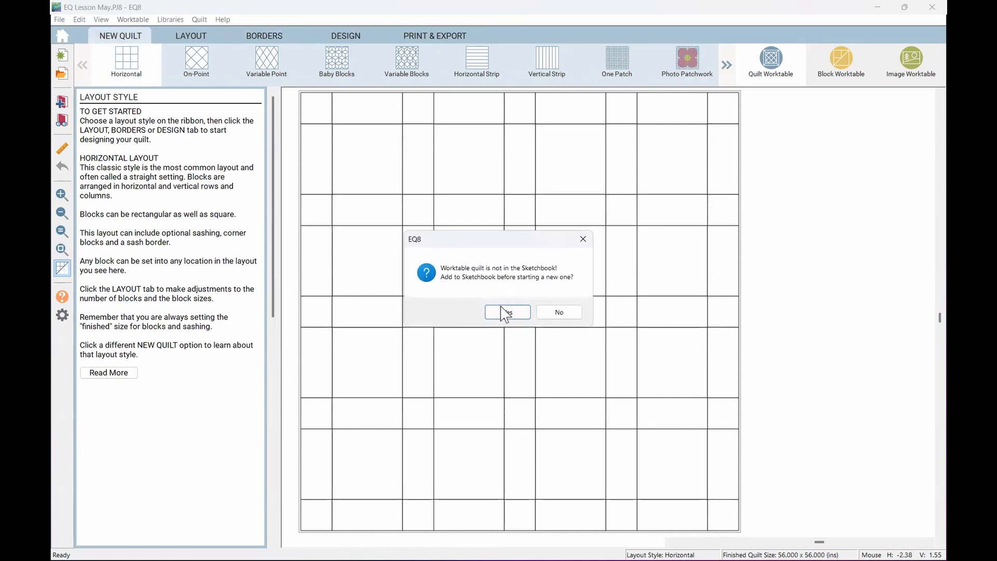
{"action": "left_click", "coordinate": [506, 313]}
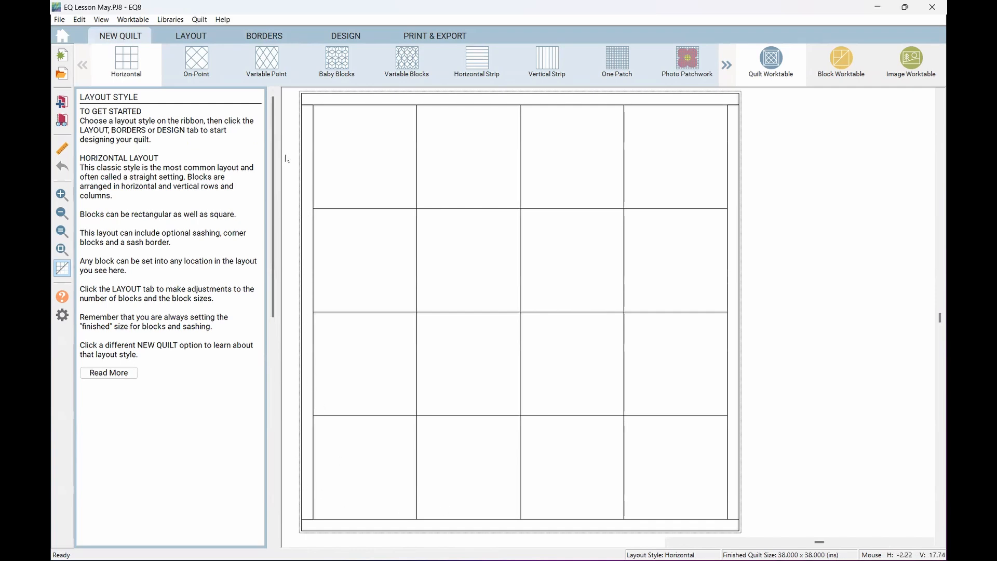
{"action": "left_click", "coordinate": [193, 40]}
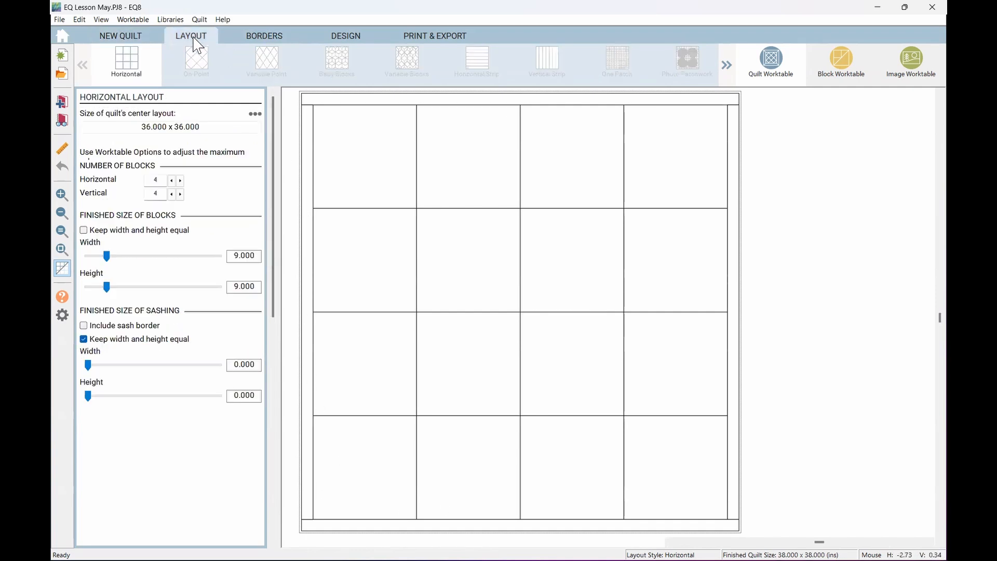
{"action": "left_click", "coordinate": [264, 38]}
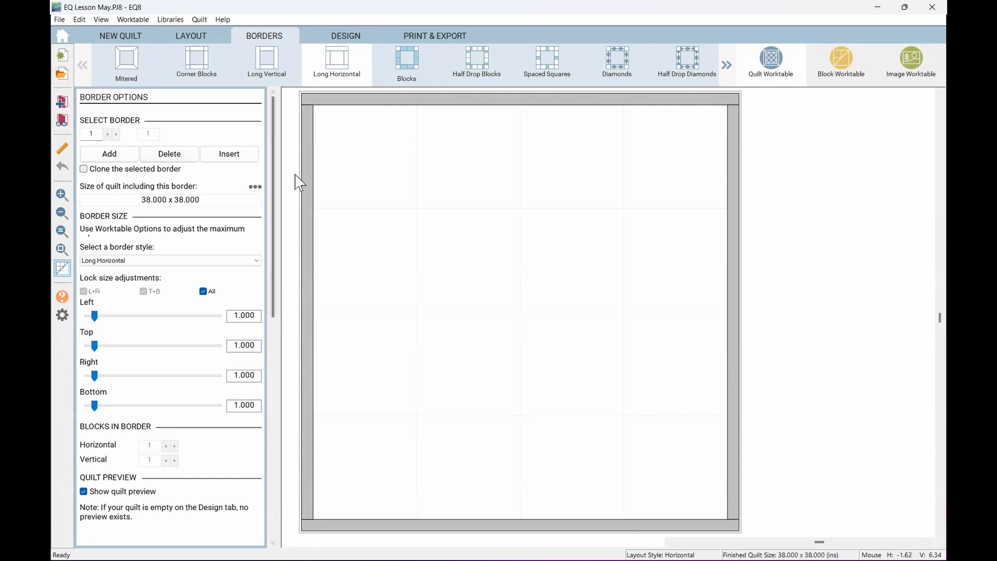
Step: Try adding a second border outside the existing one and inserting one inside it, deleting each extra border again
{"action": "left_click", "coordinate": [223, 157]}
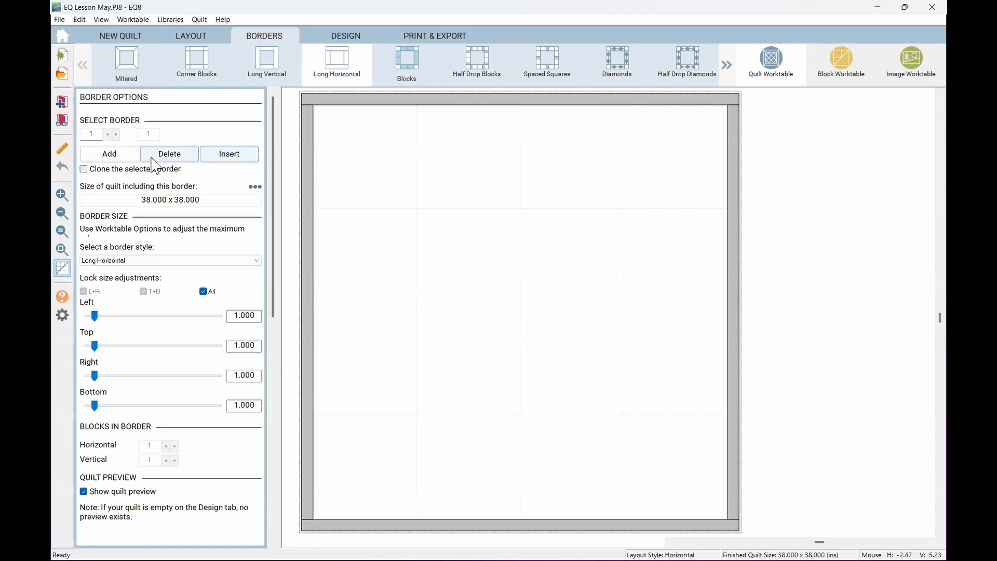
{"action": "left_click", "coordinate": [123, 156]}
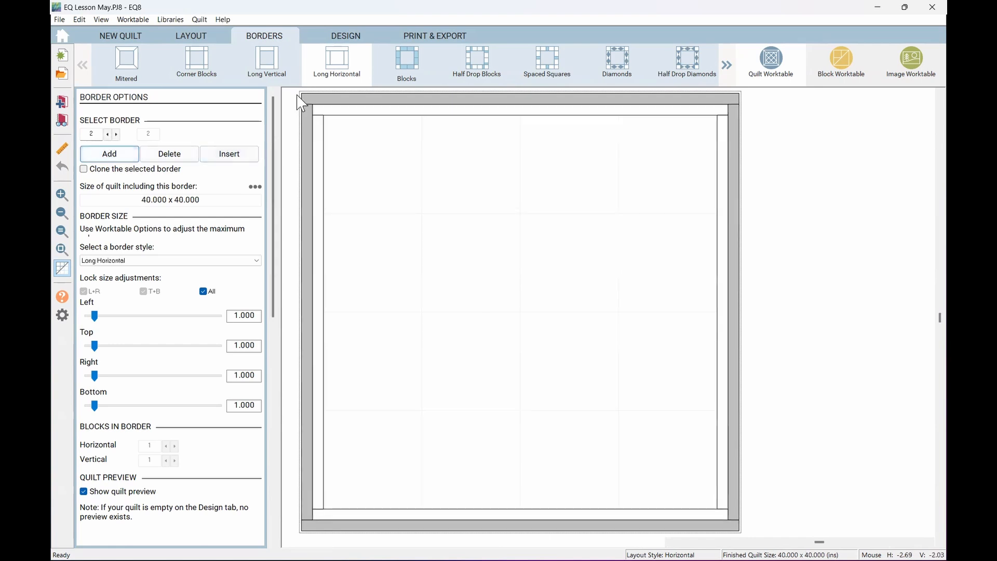
{"action": "left_click", "coordinate": [191, 155]}
{"action": "left_click", "coordinate": [227, 158]}
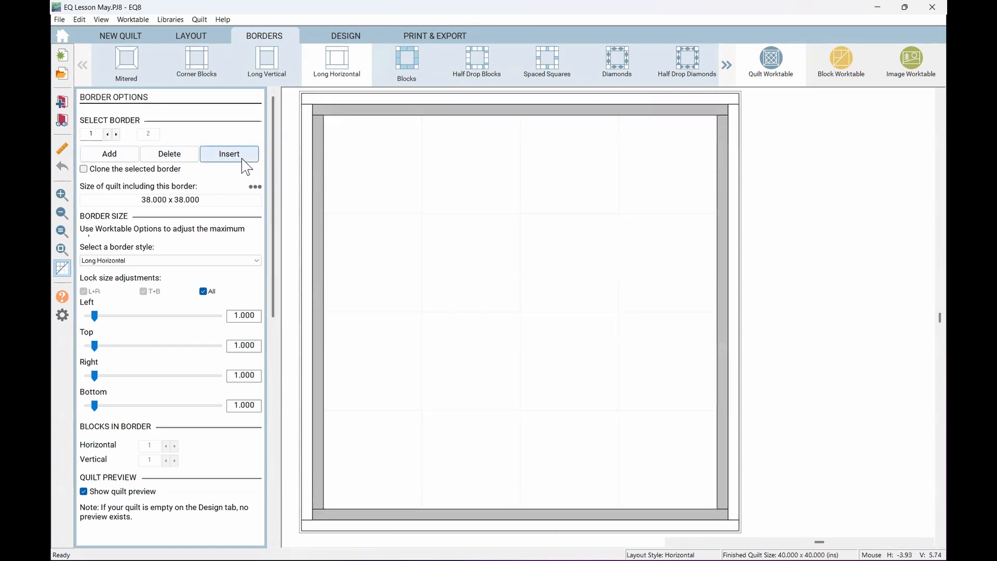
{"action": "left_click", "coordinate": [195, 156]}
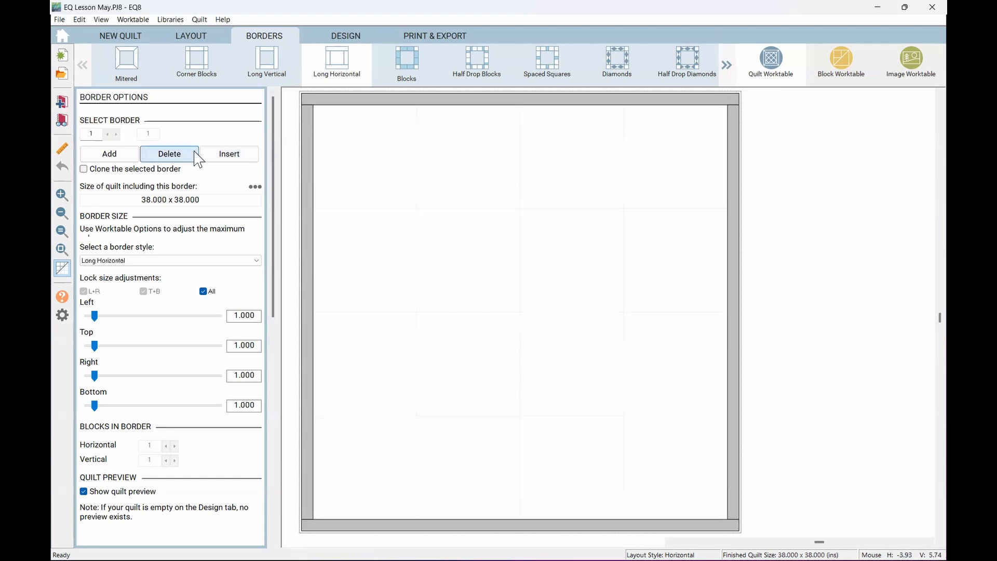
Step: Set all four sides of the Long Horizontal border to 6 inches and unlock the size adjustment for all sides
{"action": "left_click_drag", "start_coordinate": [231, 316], "coordinate": [264, 322]}
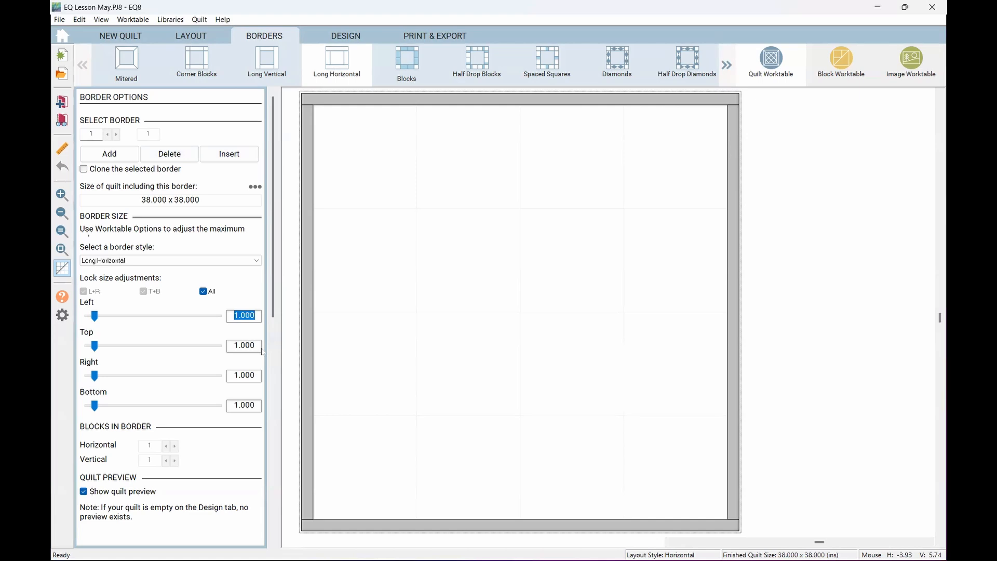
{"action": "type", "text": "6"}
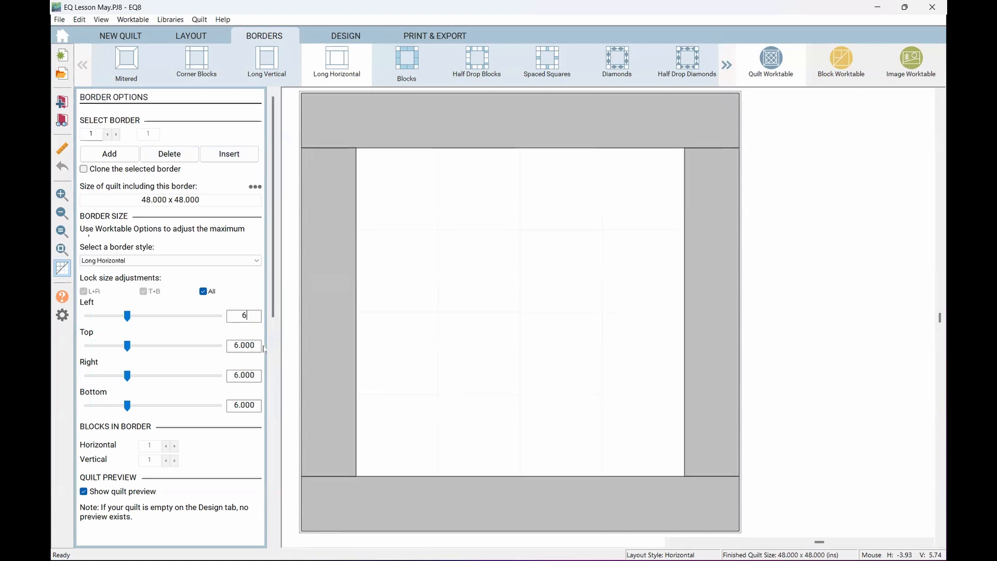
{"action": "left_click", "coordinate": [249, 295]}
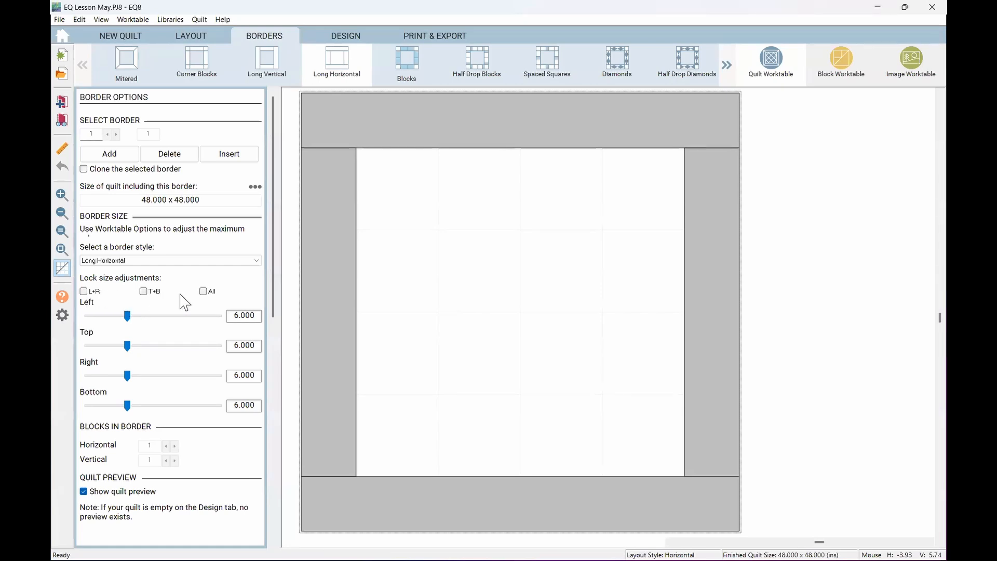
Step: Set the quilt's top border to 4, right border to 2 and bottom border to 1
{"action": "left_click_drag", "start_coordinate": [235, 345], "coordinate": [258, 345]}
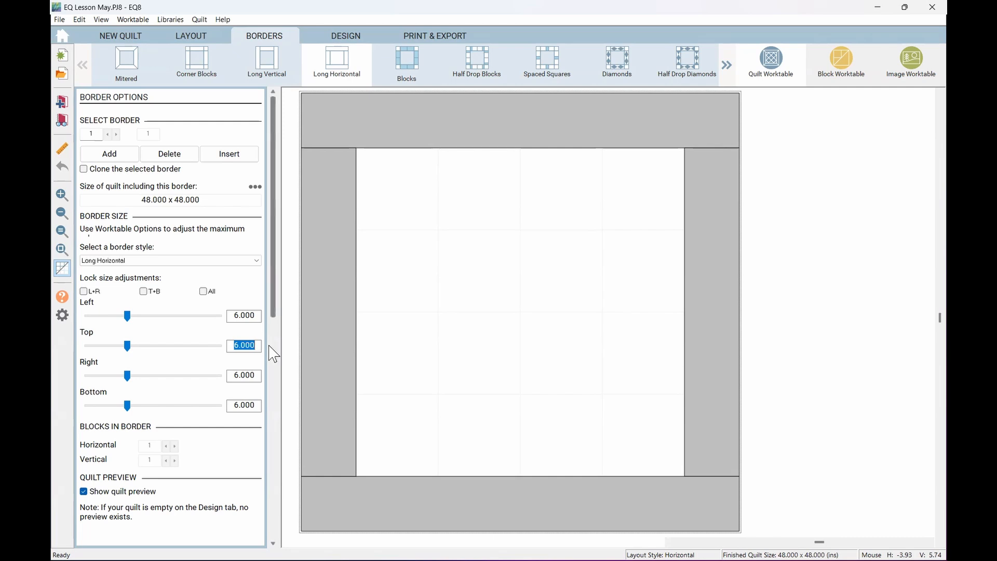
{"action": "type", "text": "4"}
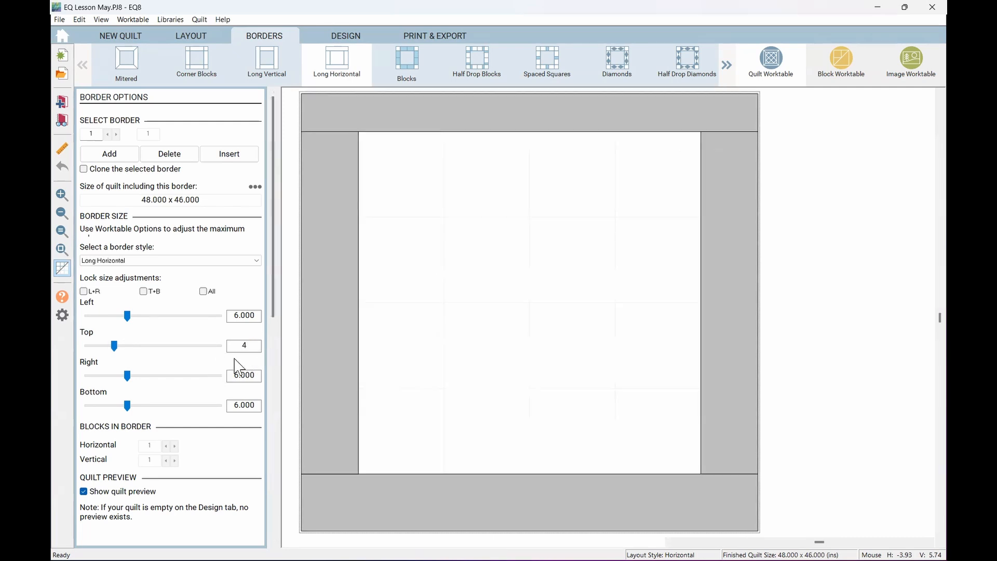
{"action": "left_click_drag", "start_coordinate": [231, 374], "coordinate": [255, 409]}
{"action": "type", "text": "2"}
{"action": "type", "text": "1"}
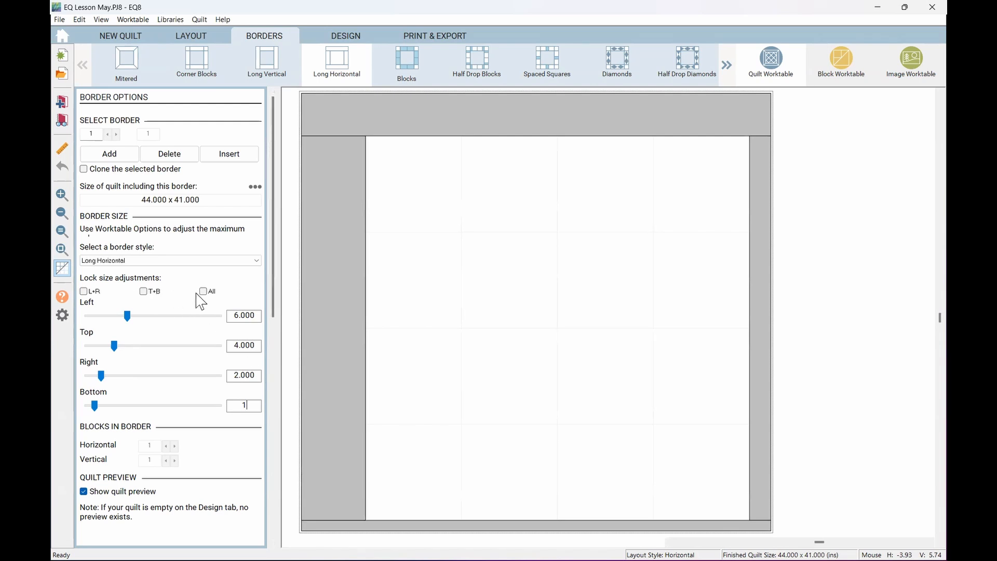
Step: Lock the left/right and top/bottom border sizes as pairs and set each pair to 10
{"action": "left_click", "coordinate": [83, 291]}
{"action": "left_click_drag", "start_coordinate": [231, 315], "coordinate": [256, 315]}
{"action": "type", "text": "10"}
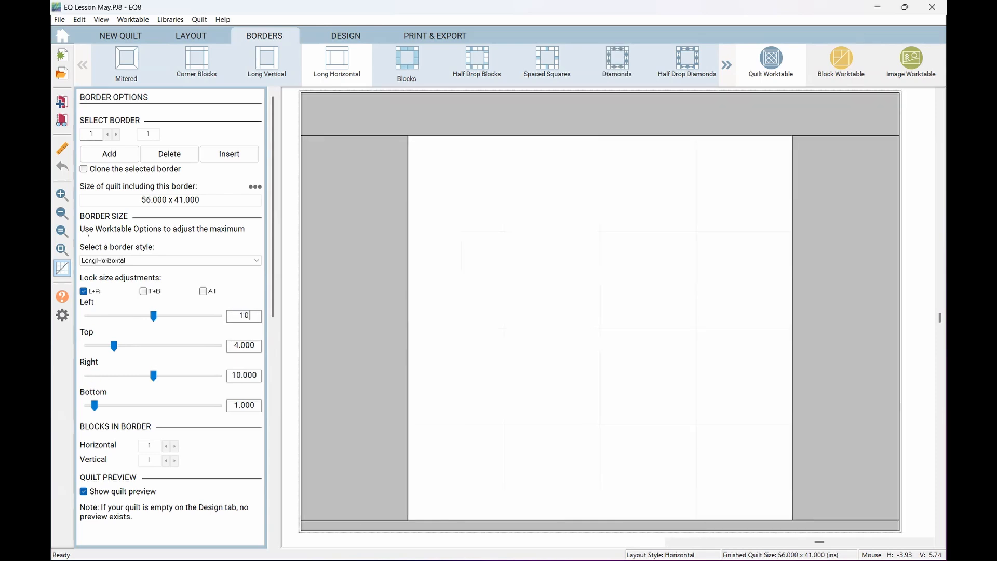
{"action": "left_click", "coordinate": [143, 292]}
{"action": "left_click_drag", "start_coordinate": [230, 344], "coordinate": [256, 345]}
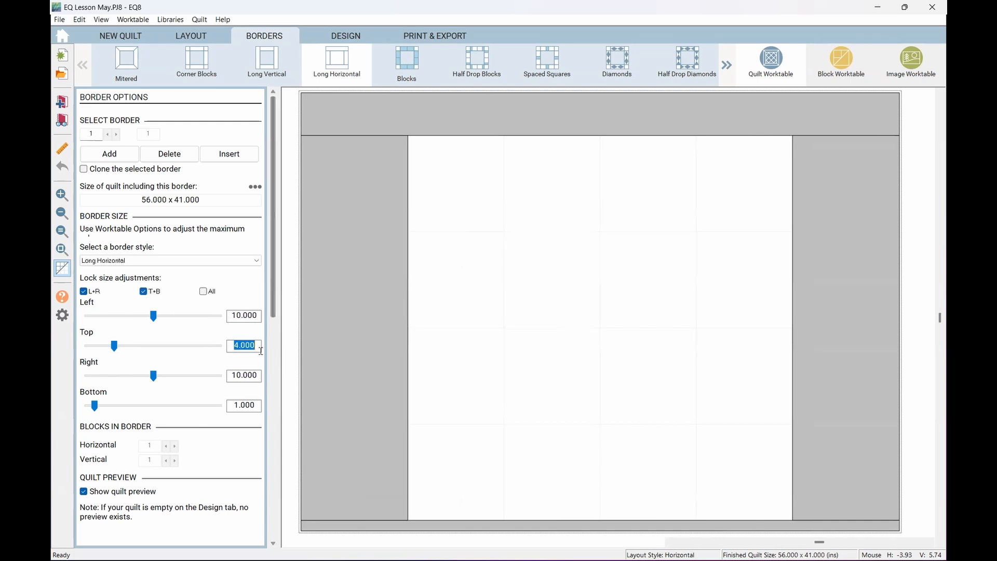
{"action": "type", "text": "10"}
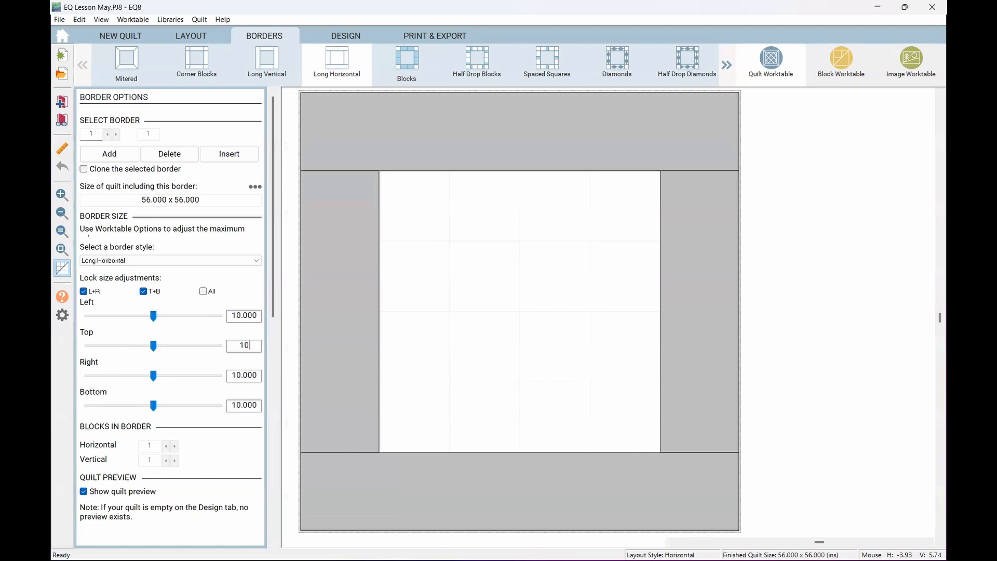
Step: Lock all four border sizes together at 4 and change the border style to Blocks
{"action": "left_click", "coordinate": [203, 292]}
{"action": "double_click", "coordinate": [241, 316]}
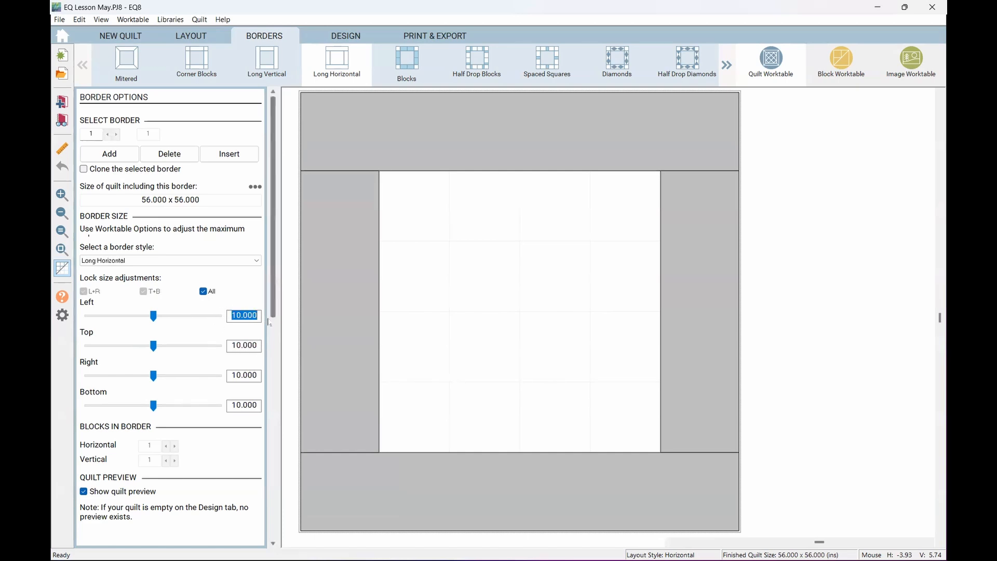
{"action": "type", "text": "4"}
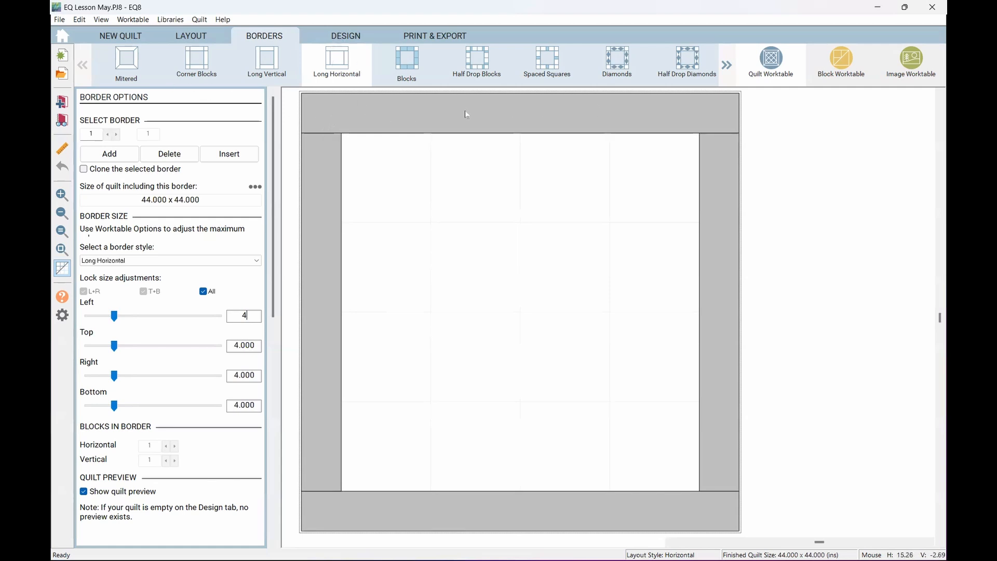
{"action": "left_click", "coordinate": [408, 62]}
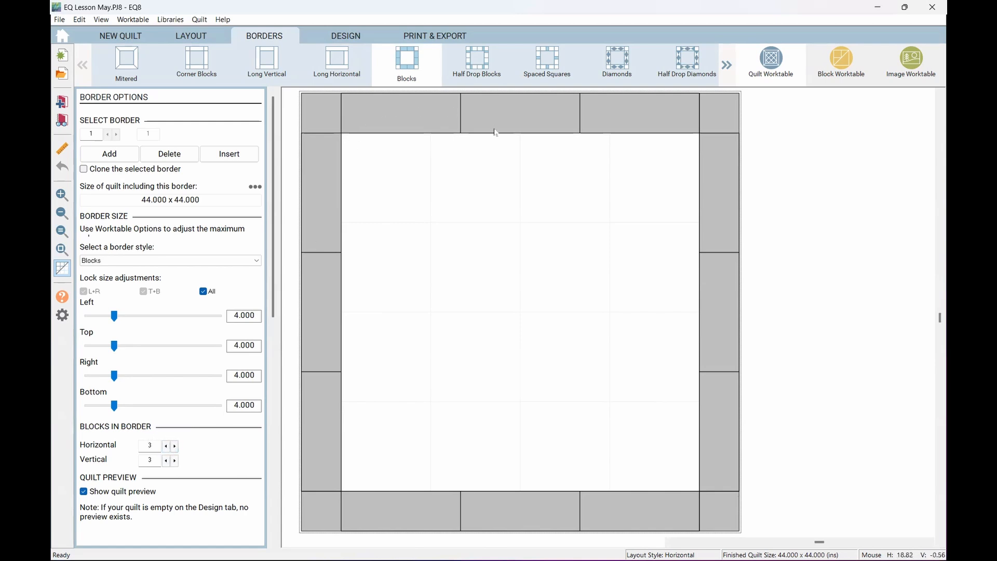
Step: Apply the Tile Squares border style and return the border to the Blocks style
{"action": "left_click", "coordinate": [727, 67]}
{"action": "left_click", "coordinate": [725, 67]}
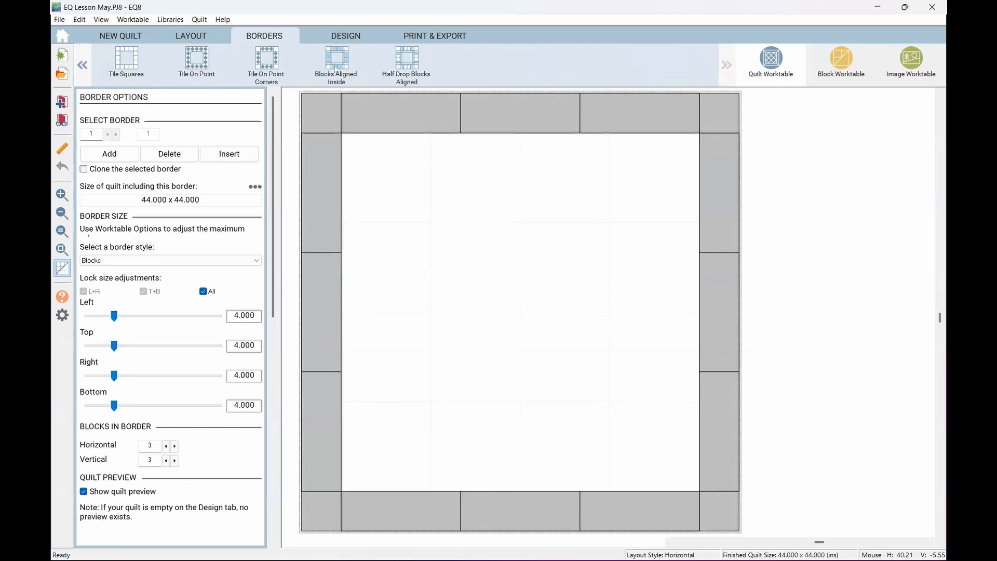
{"action": "left_click", "coordinate": [127, 63]}
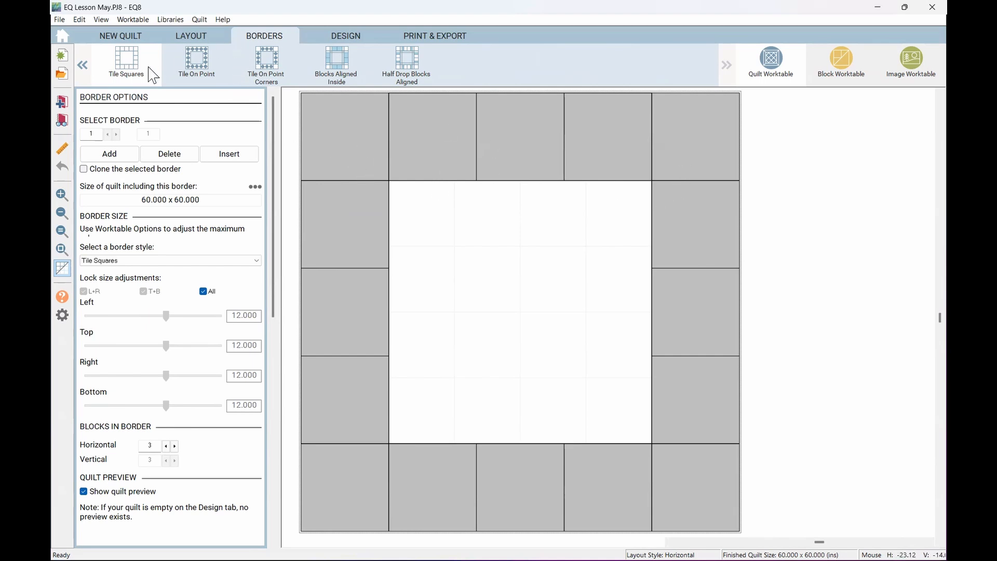
{"action": "left_click", "coordinate": [84, 65]}
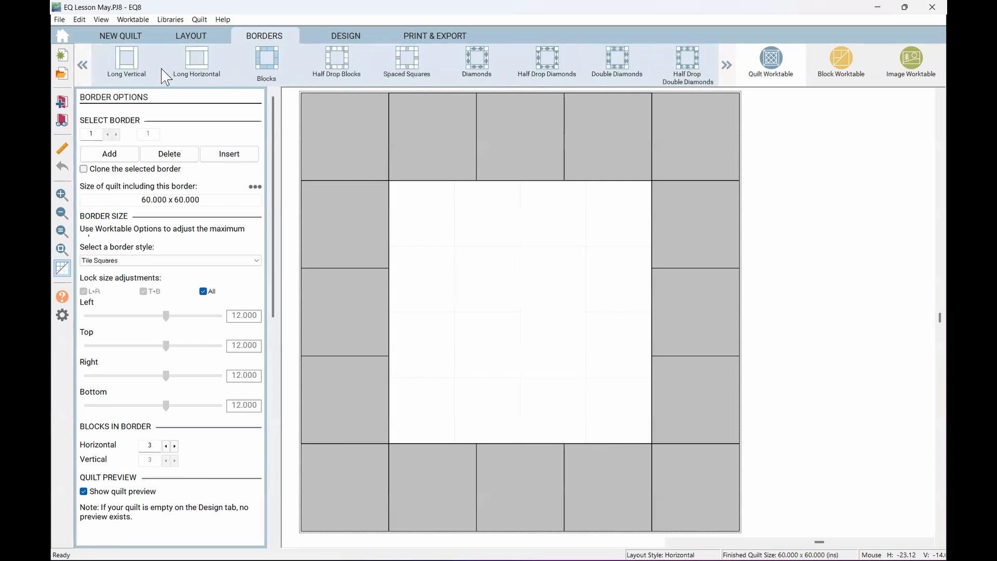
{"action": "left_click", "coordinate": [267, 59]}
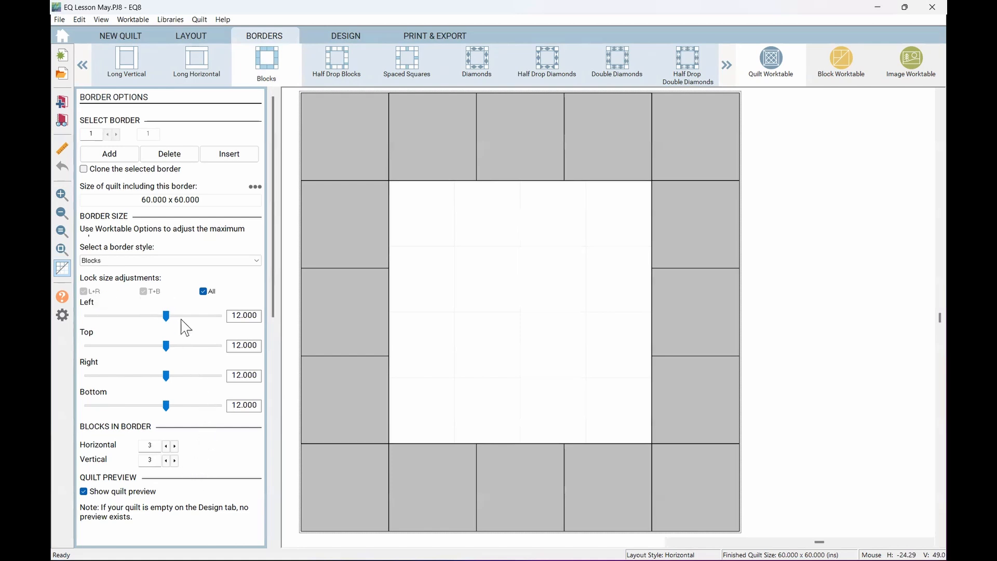
Step: Keep only the left and right border sizes locked together and set both to 0
{"action": "left_click", "coordinate": [203, 291]}
{"action": "left_click", "coordinate": [144, 292]}
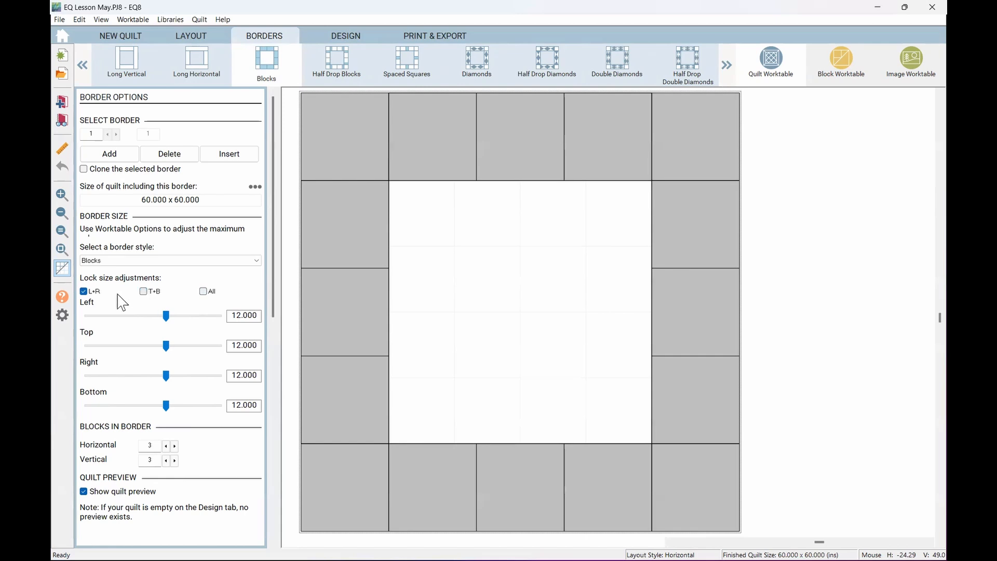
{"action": "double_click", "coordinate": [240, 316]}
{"action": "type", "text": "0"}
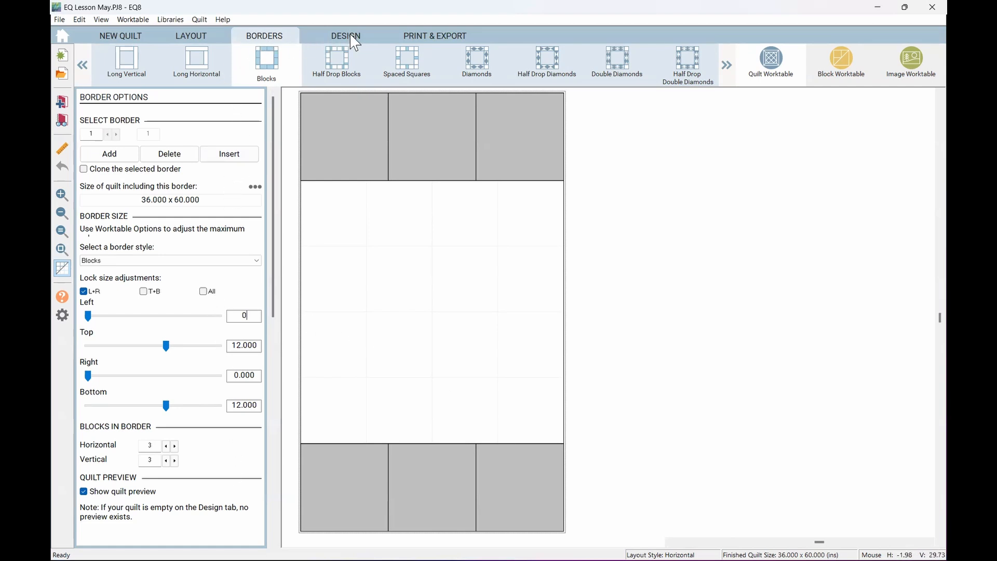
Step: Try the Half Drop Blocks, Spaced Squares, Diamonds, Half Drop Diamonds, Double Diamonds and Half Drop Double Diamonds styles on the border
{"action": "left_click", "coordinate": [339, 66]}
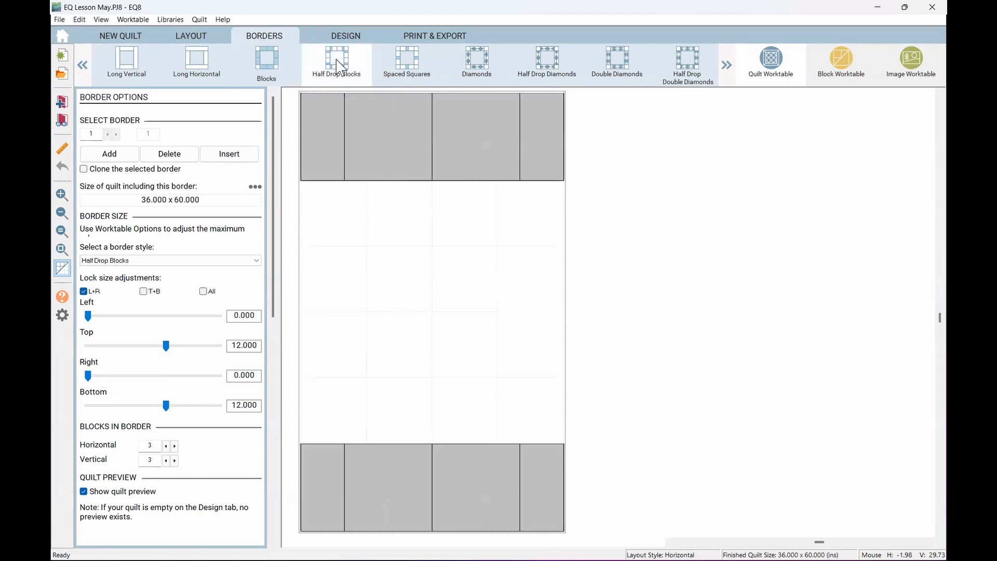
{"action": "left_click", "coordinate": [408, 66]}
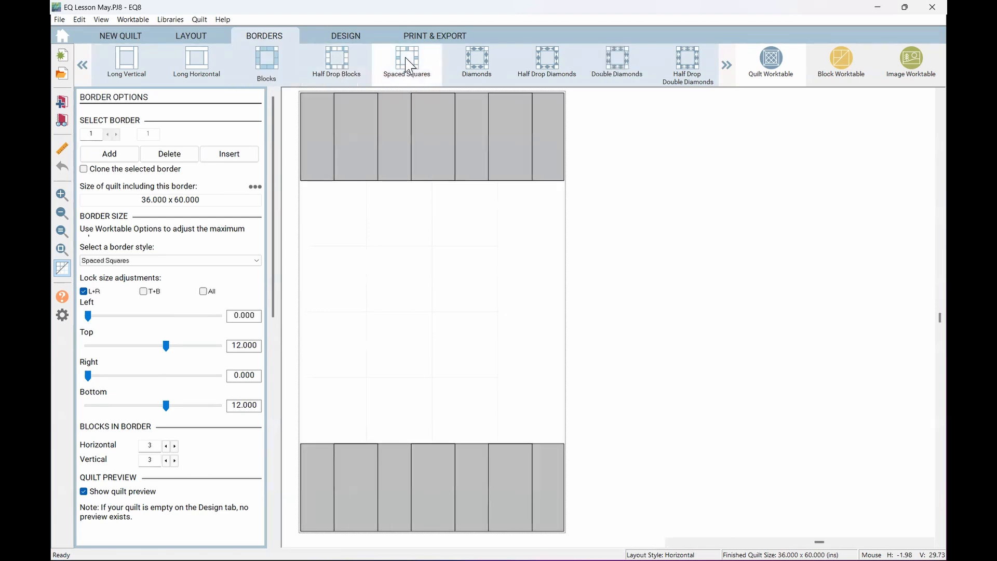
{"action": "left_click", "coordinate": [479, 66]}
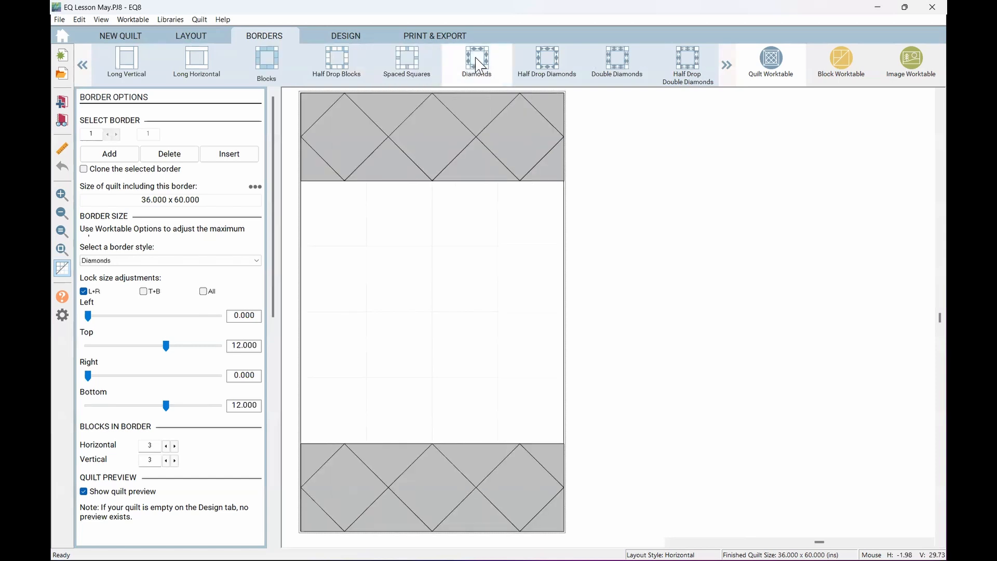
{"action": "left_click", "coordinate": [543, 65]}
{"action": "left_click", "coordinate": [621, 65]}
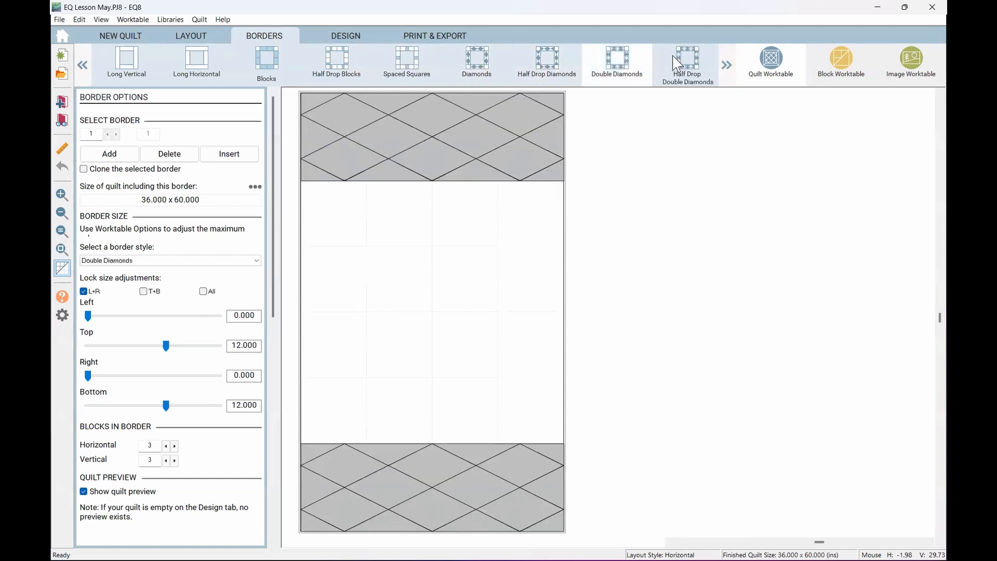
{"action": "left_click", "coordinate": [687, 64]}
Step: Look through the remaining available border styles, up to the tiled and aligned block ones
{"action": "left_click", "coordinate": [728, 66]}
{"action": "left_click", "coordinate": [727, 65]}
{"action": "left_click", "coordinate": [728, 66]}
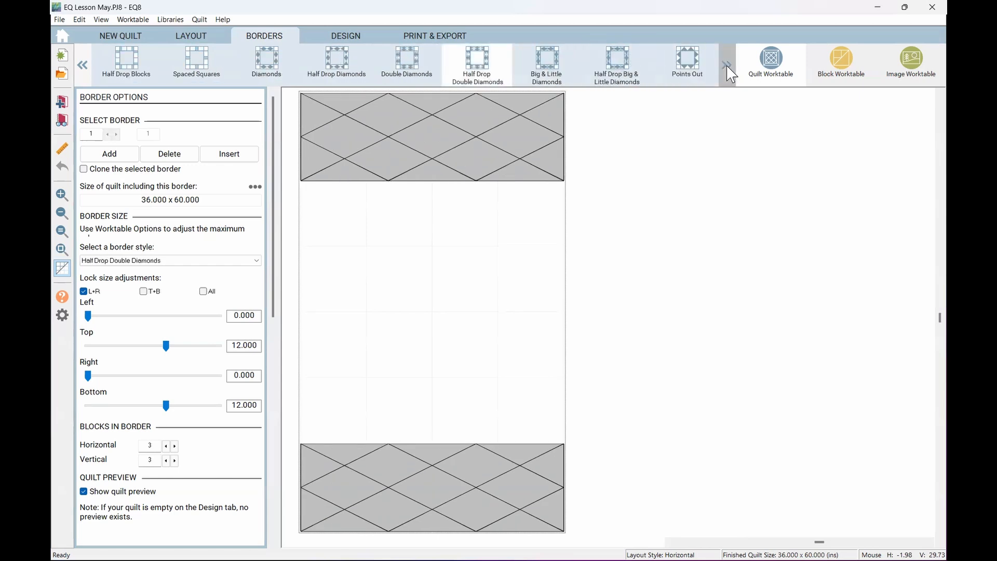
{"action": "left_click", "coordinate": [727, 65]}
{"action": "left_click", "coordinate": [727, 65]}
{"action": "left_click", "coordinate": [727, 66]}
{"action": "left_click", "coordinate": [728, 65]}
{"action": "left_click", "coordinate": [728, 65]}
{"action": "left_click", "coordinate": [727, 65]}
{"action": "left_click", "coordinate": [728, 66]}
{"action": "left_click", "coordinate": [727, 66]}
{"action": "left_click", "coordinate": [727, 66]}
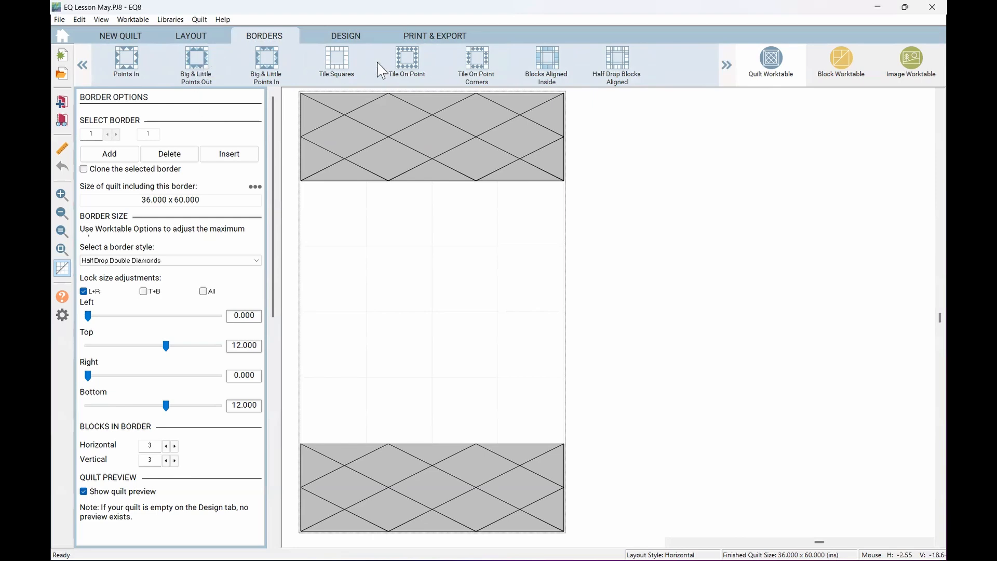
Step: Fill the border with the teal auto border that has a checked inner edge, from the Checked category
{"action": "left_click", "coordinate": [357, 38]}
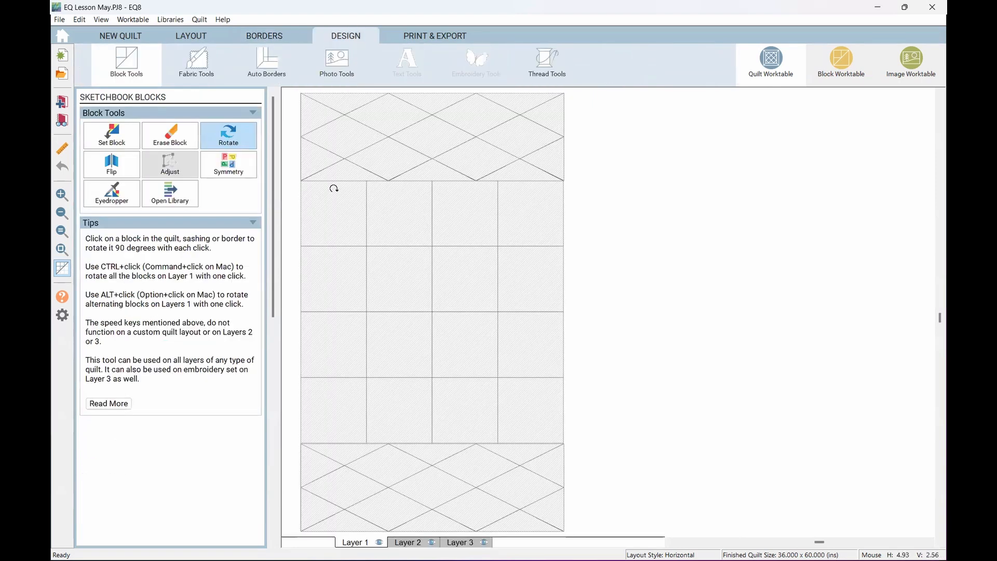
{"action": "left_click", "coordinate": [275, 70]}
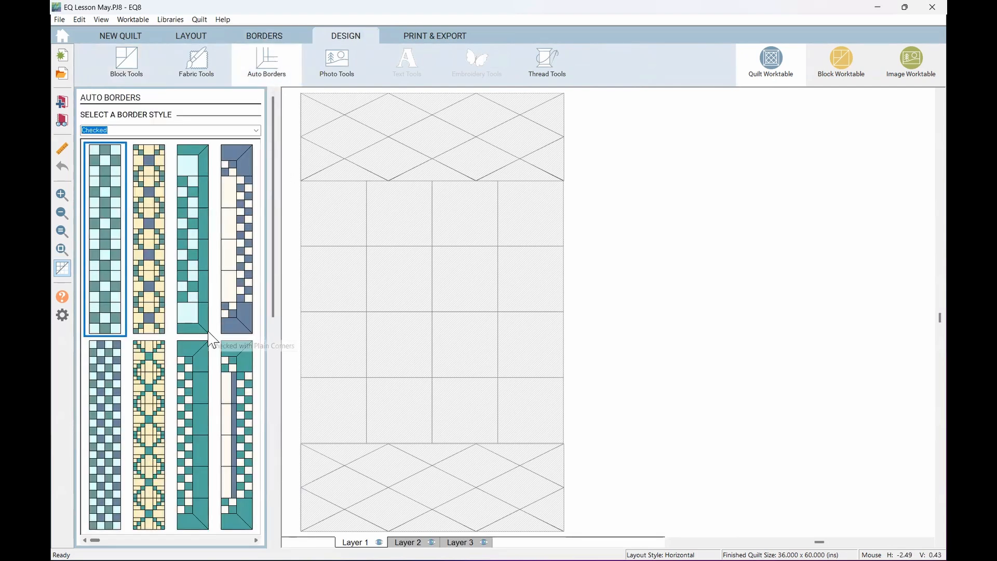
{"action": "left_click", "coordinate": [186, 263]}
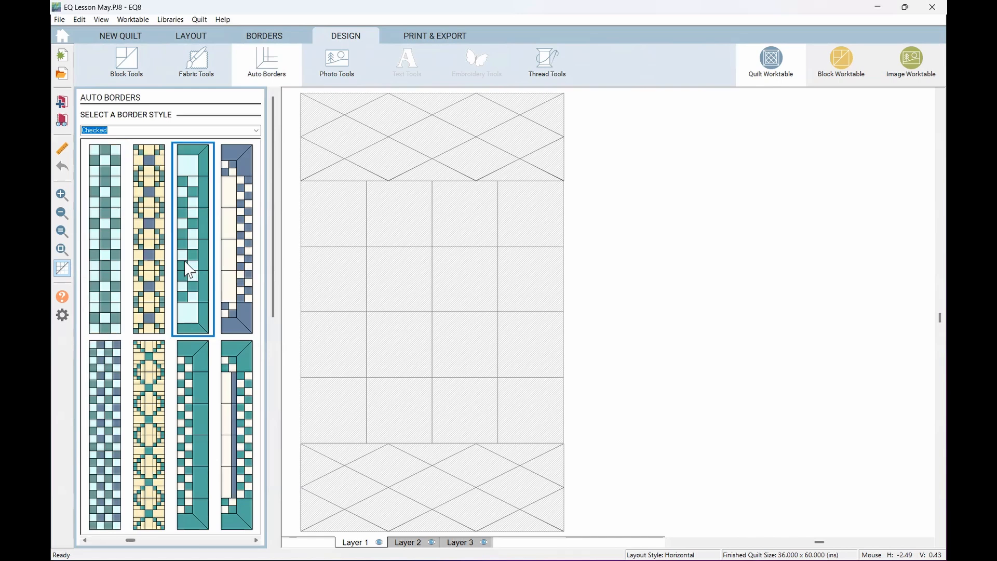
{"action": "left_click", "coordinate": [413, 117]}
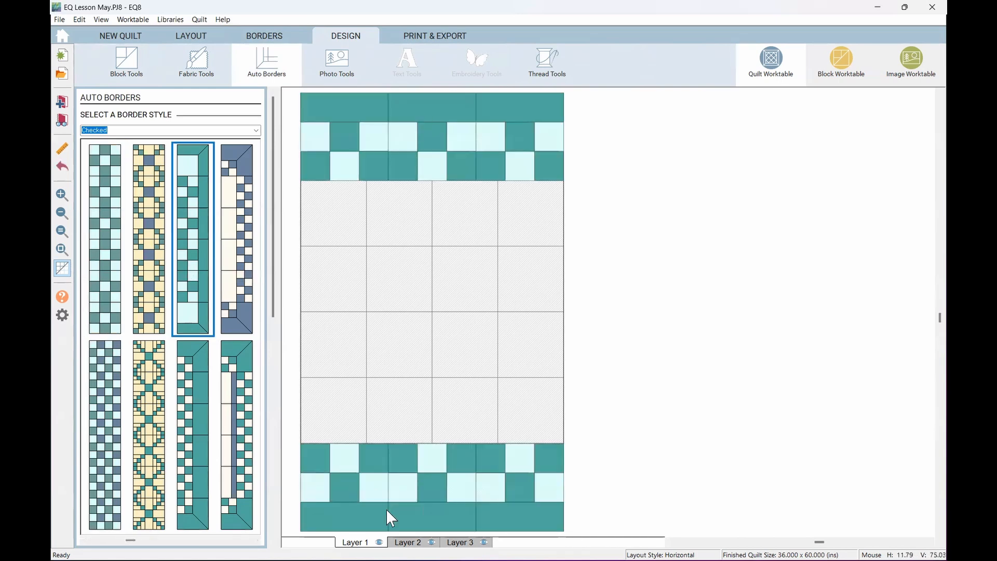
Step: Replace the border fill with the gold single-row auto border from the Flying Geese category
{"action": "left_click", "coordinate": [257, 133]}
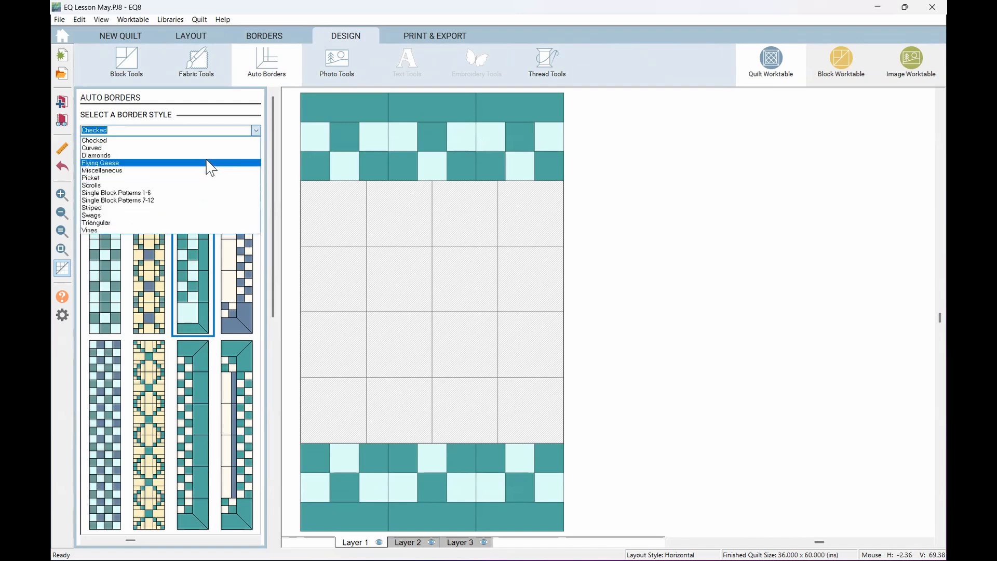
{"action": "left_click", "coordinate": [211, 163]}
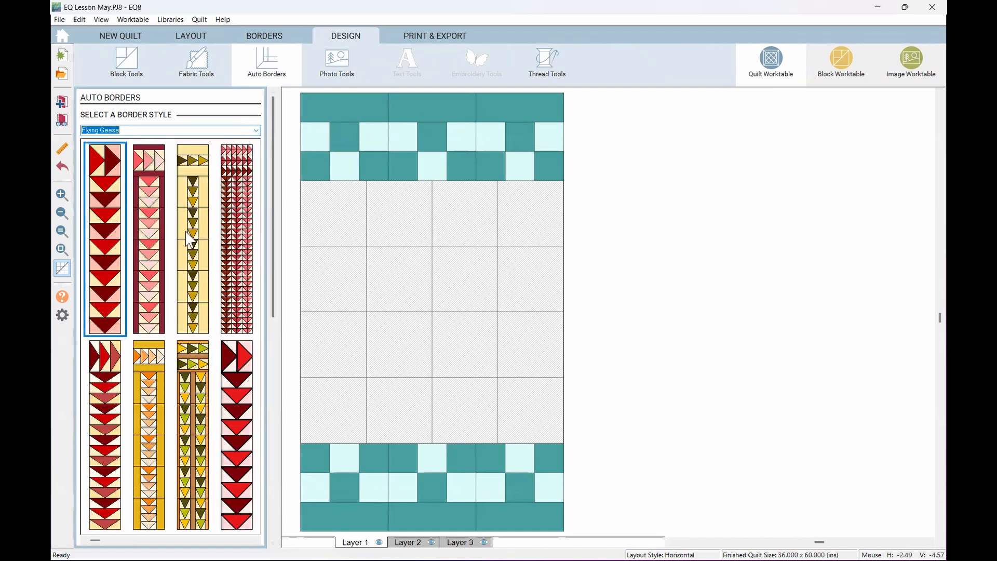
{"action": "left_click", "coordinate": [312, 133]}
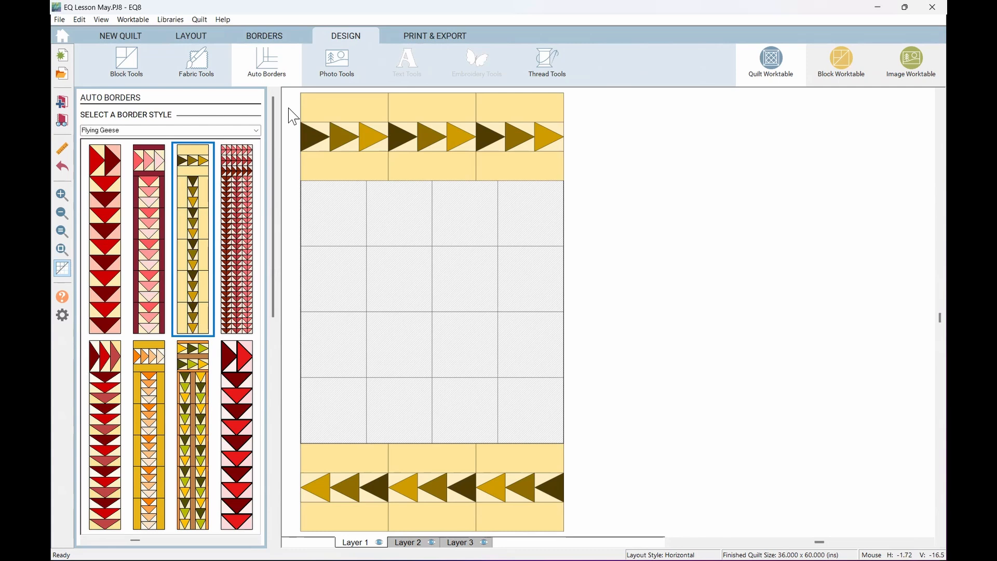
Step: Review the foundation pattern for the first flying geese block in the top border without printing it
{"action": "left_click", "coordinate": [416, 36]}
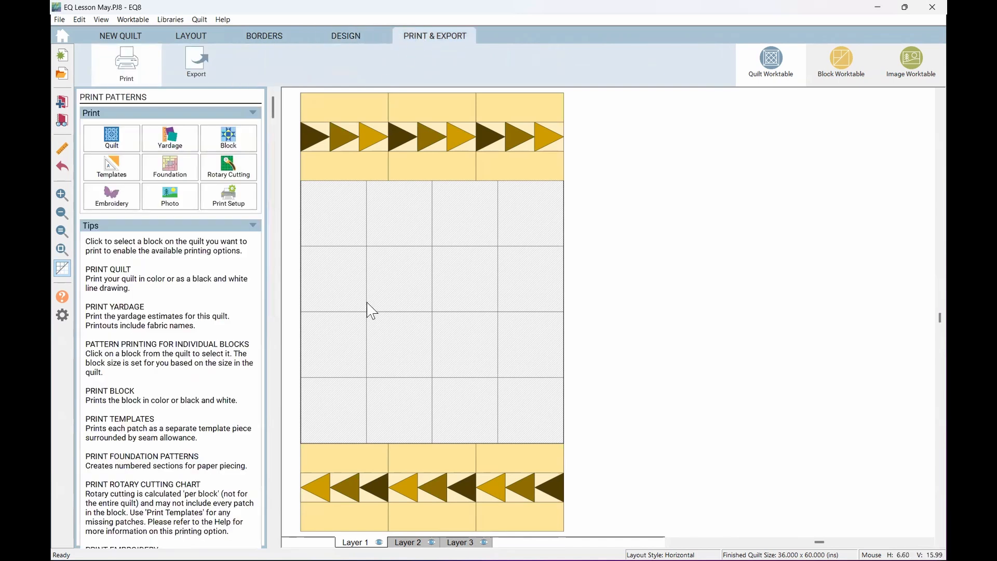
{"action": "left_click", "coordinate": [356, 150]}
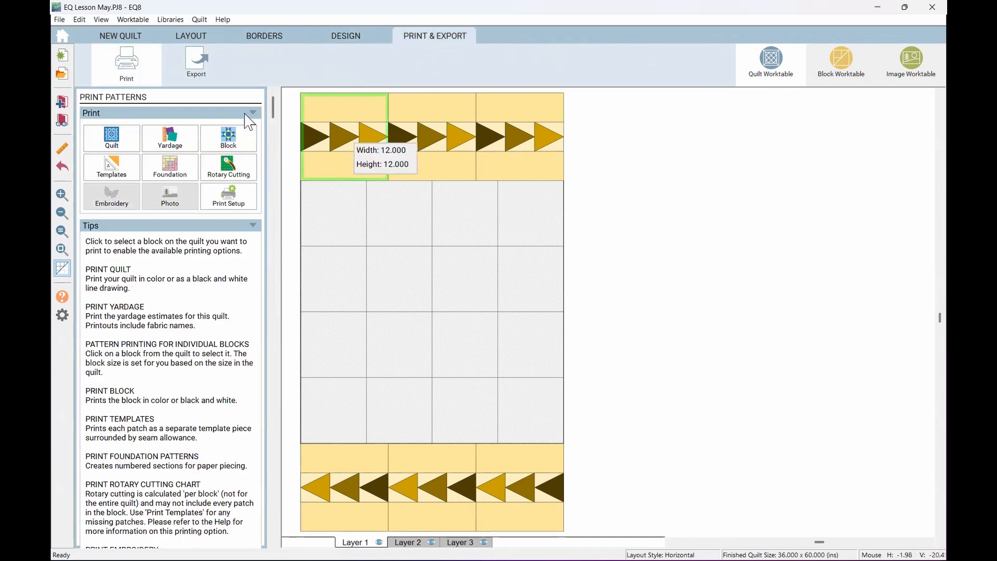
{"action": "left_click", "coordinate": [179, 177]}
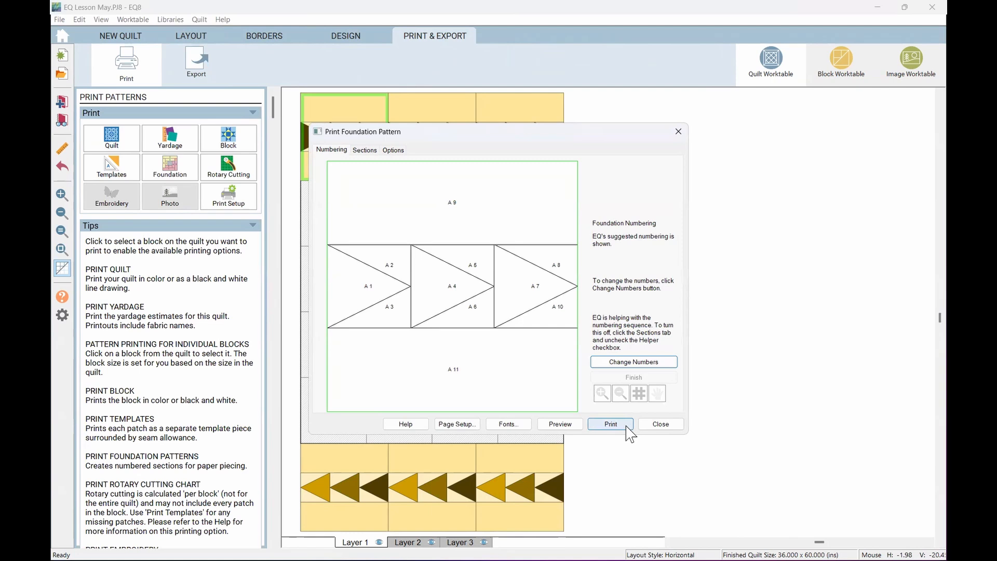
{"action": "left_click", "coordinate": [652, 426]}
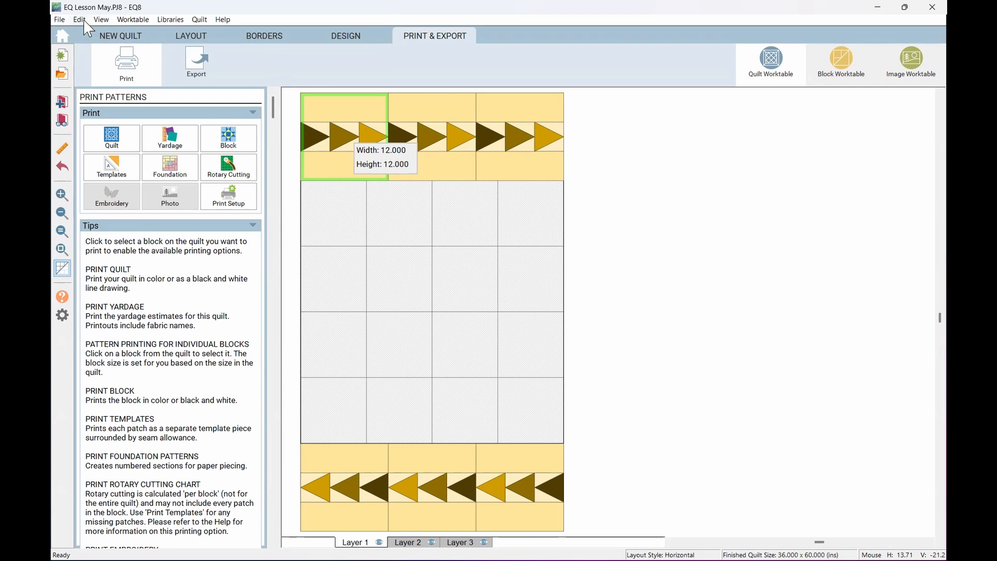
Step: Start a new quilt with the Horizontal Strip layout, adding the current quilt to the Sketchbook
{"action": "left_click", "coordinate": [119, 37]}
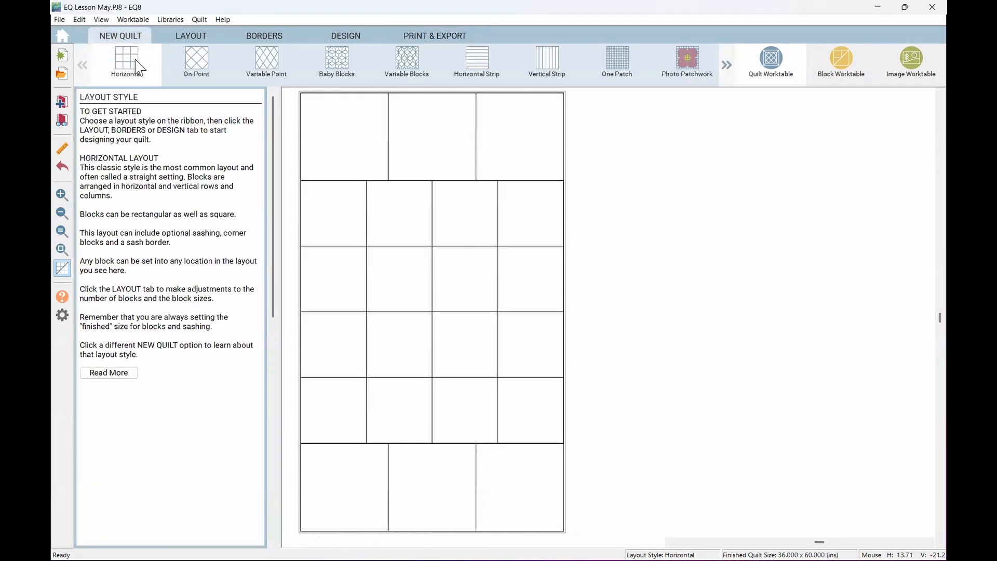
{"action": "left_click", "coordinate": [486, 64]}
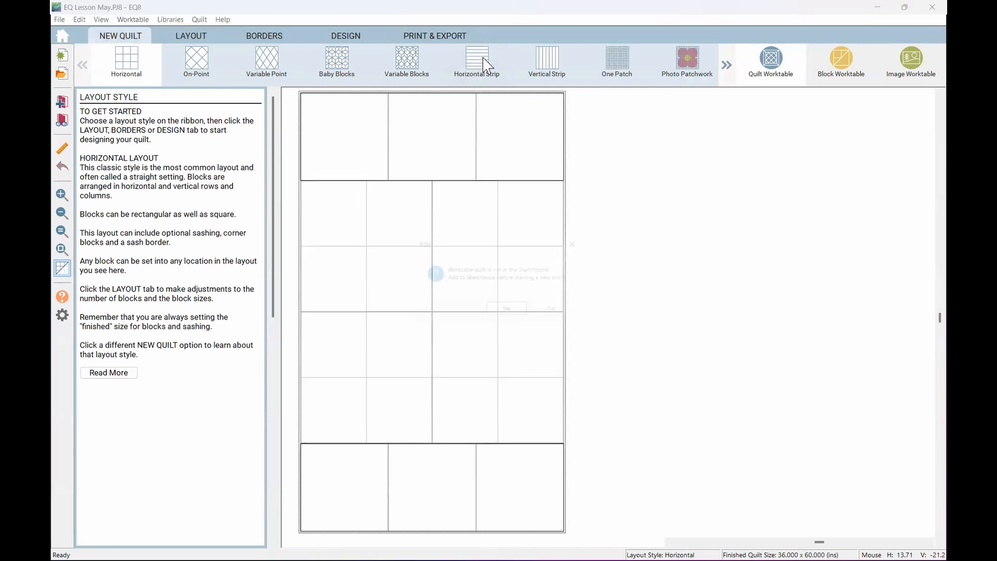
{"action": "left_click", "coordinate": [509, 312]}
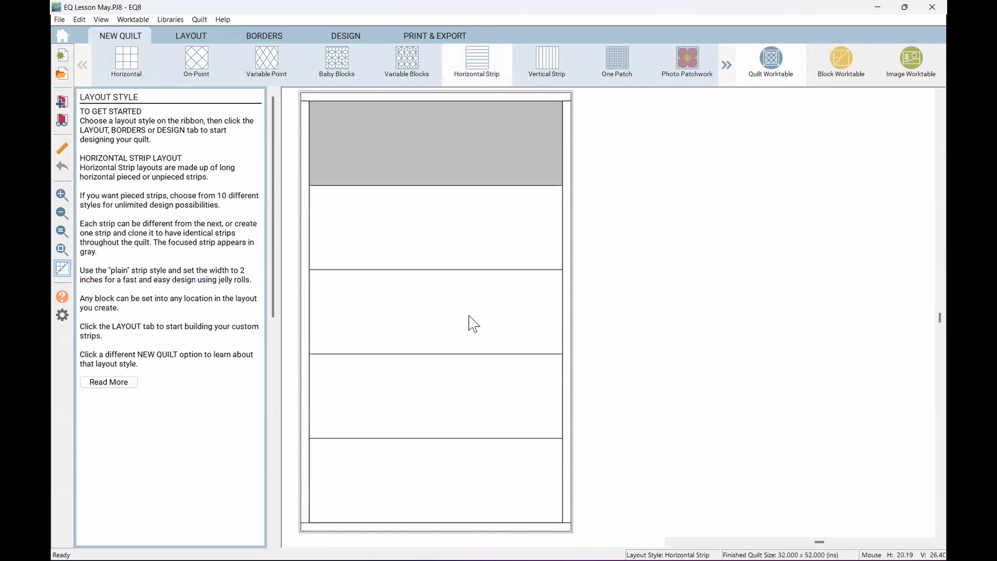
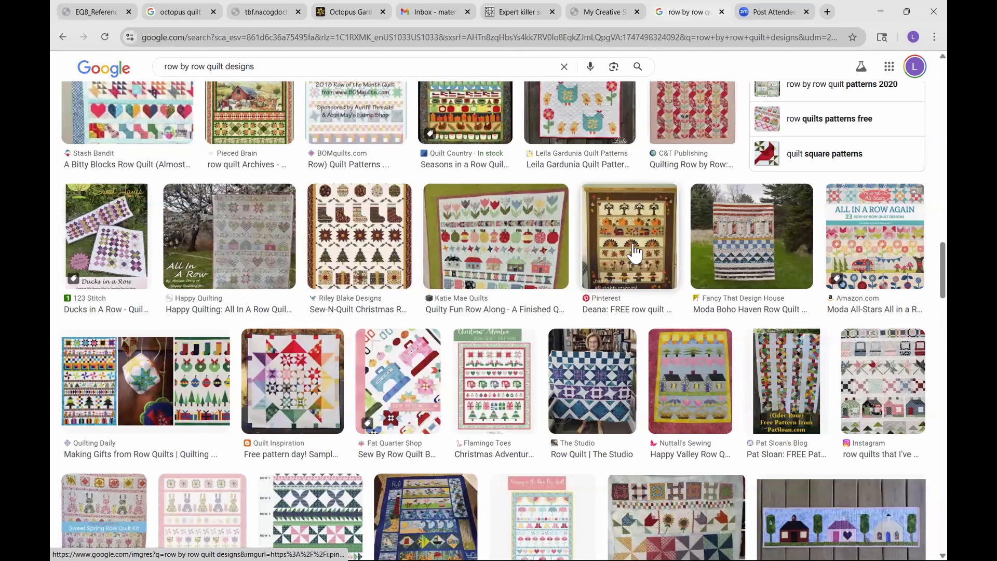
Step: Examine the Happy Valley and Quilting Daily row quilt images in the browser, and return to EQ8
{"action": "left_click", "coordinate": [694, 378]}
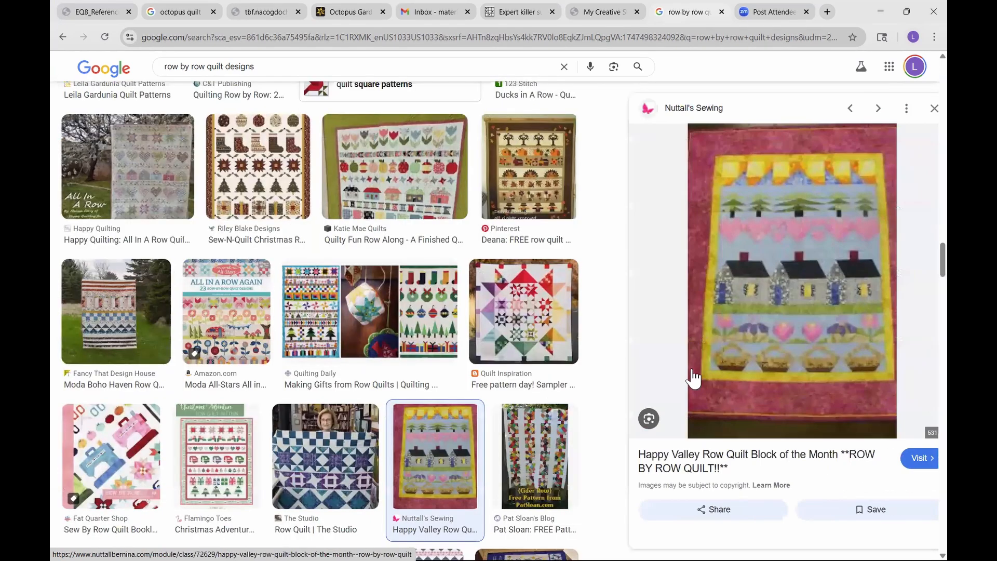
{"action": "left_click", "coordinate": [423, 313]}
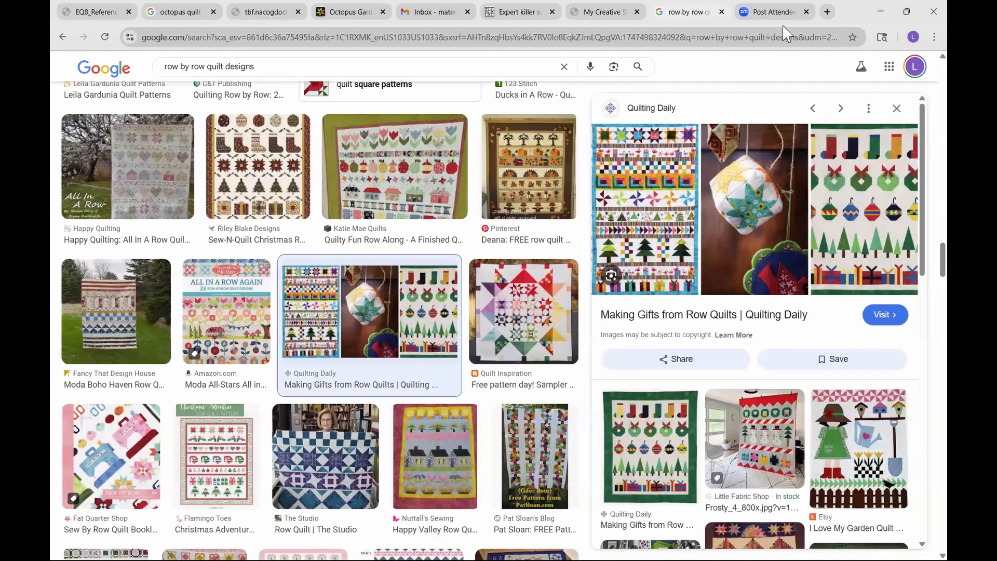
{"action": "left_click", "coordinate": [881, 11]}
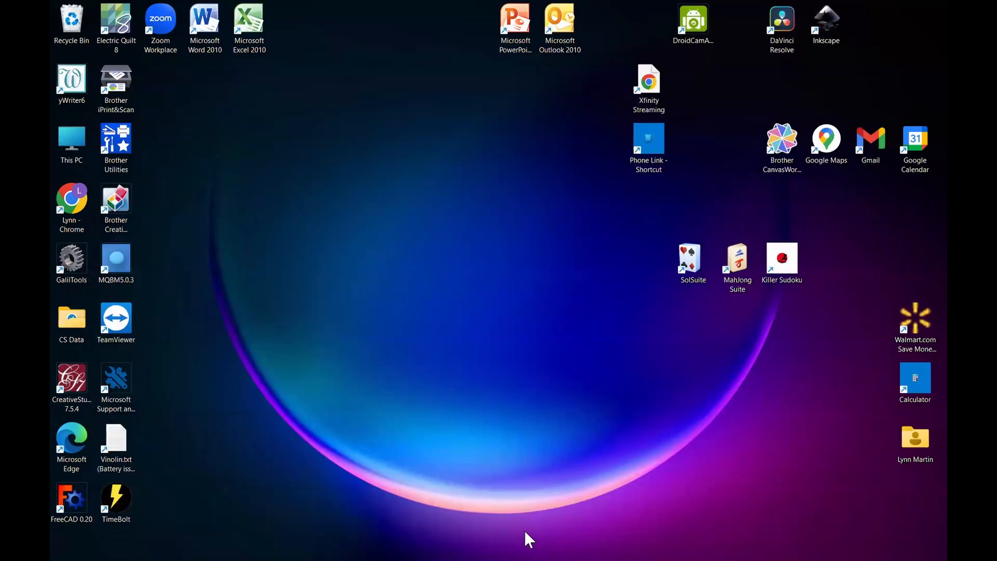
{"action": "mouse_move", "coordinate": [433, 533]}
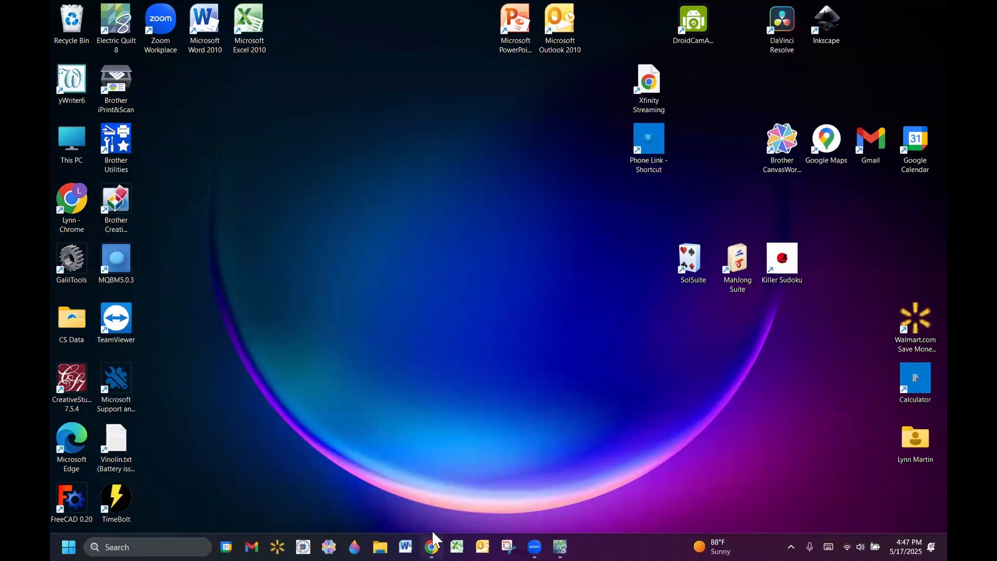
{"action": "left_click", "coordinate": [563, 541]}
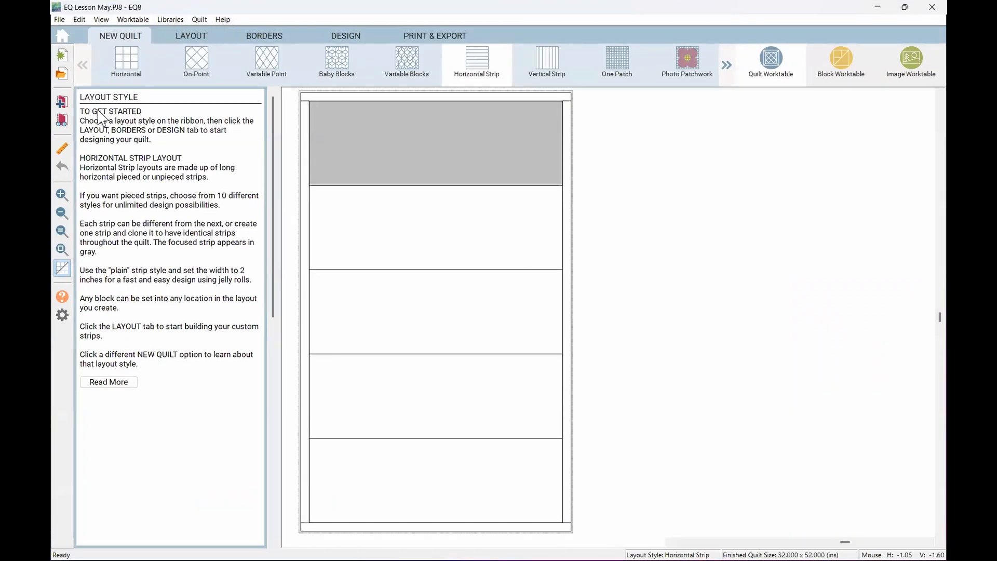
Step: Add all Transportation blocks from the 03 Foundation Pieced block library to the Sketchbook
{"action": "left_click", "coordinate": [170, 19]}
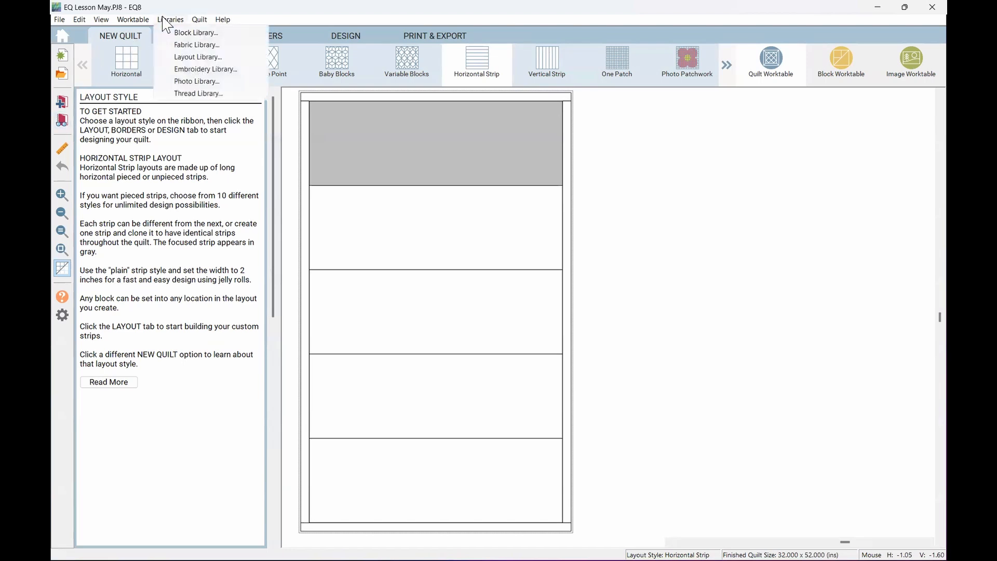
{"action": "left_click", "coordinate": [182, 33]}
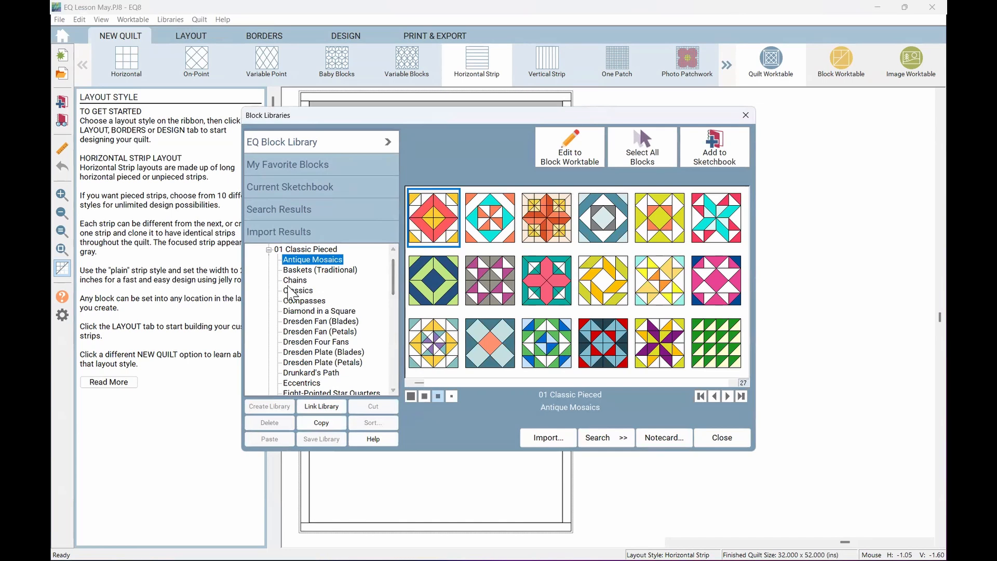
{"action": "left_click", "coordinate": [269, 251]}
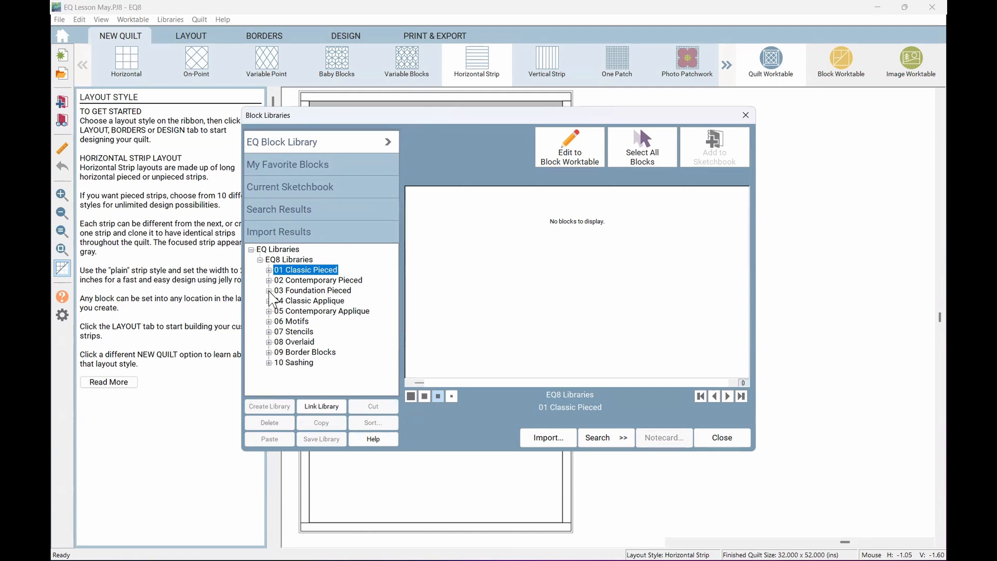
{"action": "left_click", "coordinate": [269, 291]}
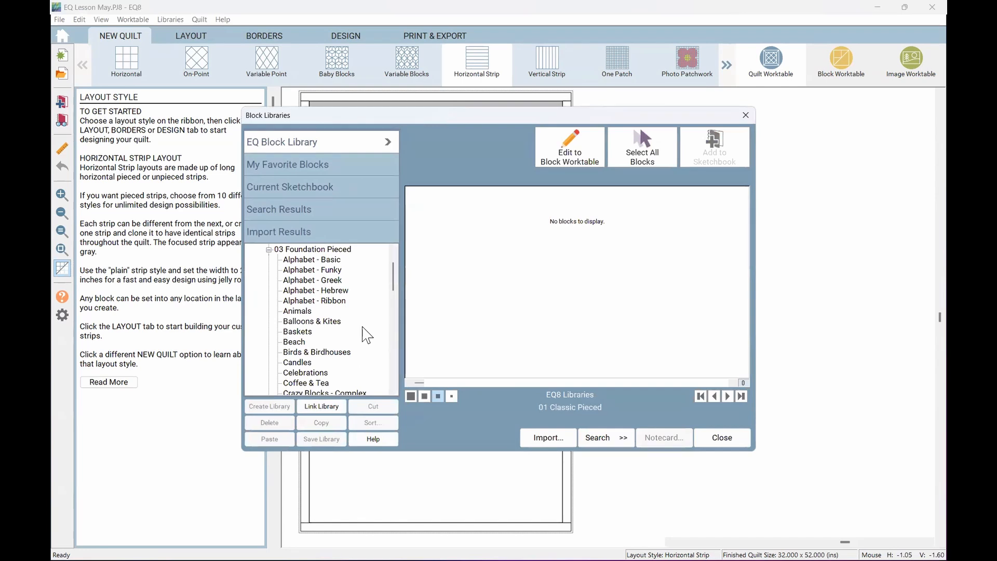
{"action": "left_click", "coordinate": [393, 382]}
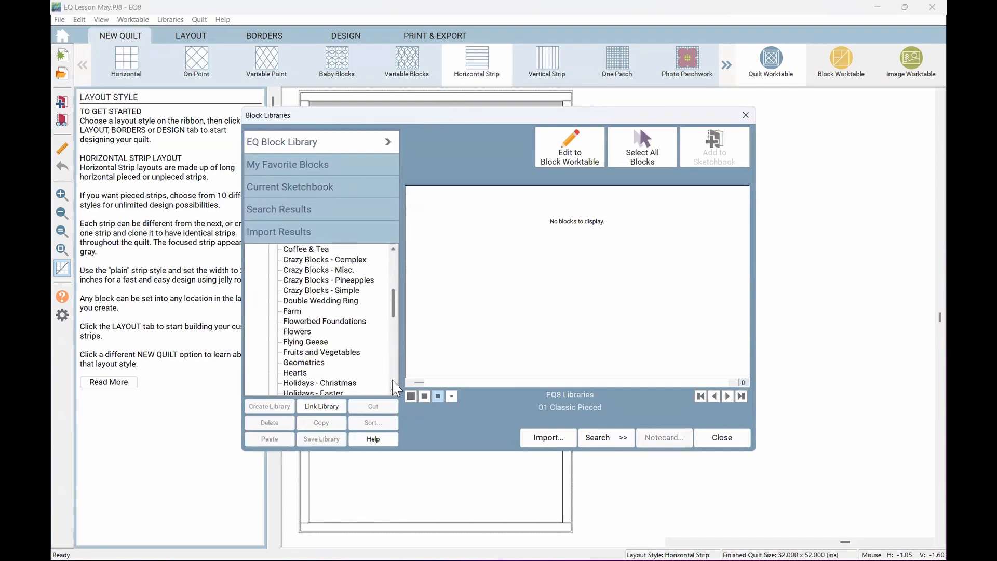
{"action": "left_click", "coordinate": [394, 382]}
{"action": "left_click", "coordinate": [395, 379]}
{"action": "left_click", "coordinate": [394, 380]}
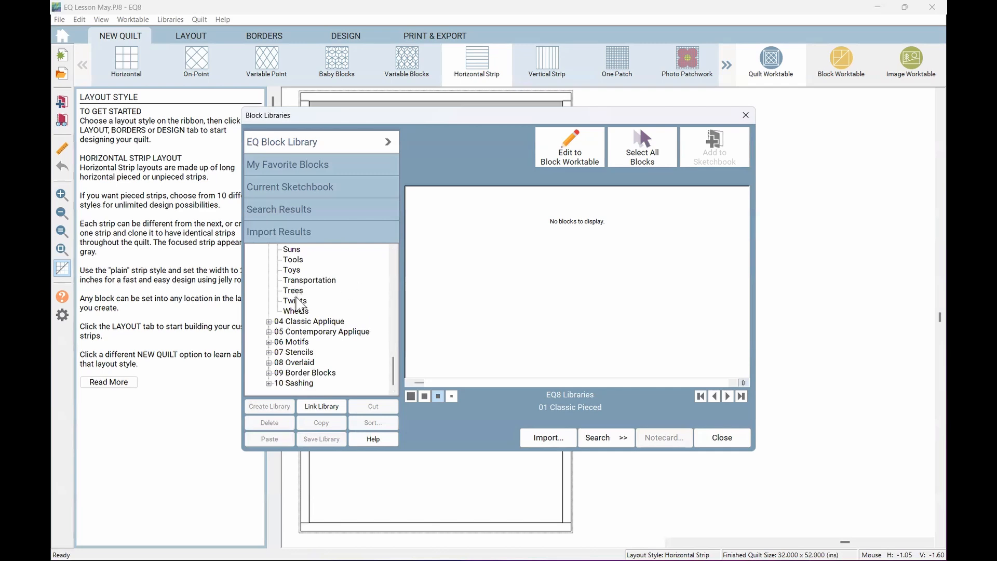
{"action": "left_click", "coordinate": [306, 280]}
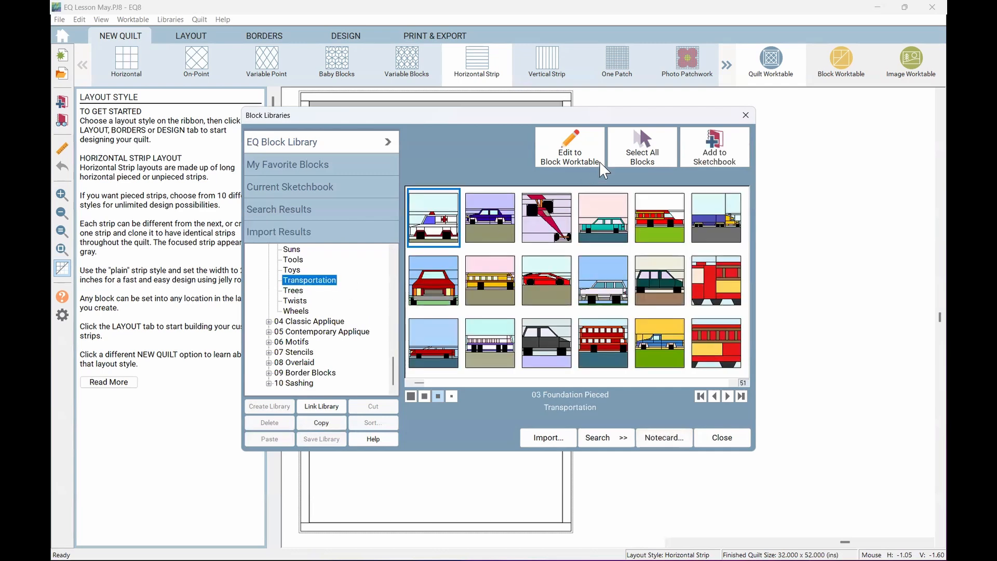
{"action": "left_click", "coordinate": [643, 150]}
{"action": "left_click", "coordinate": [744, 149]}
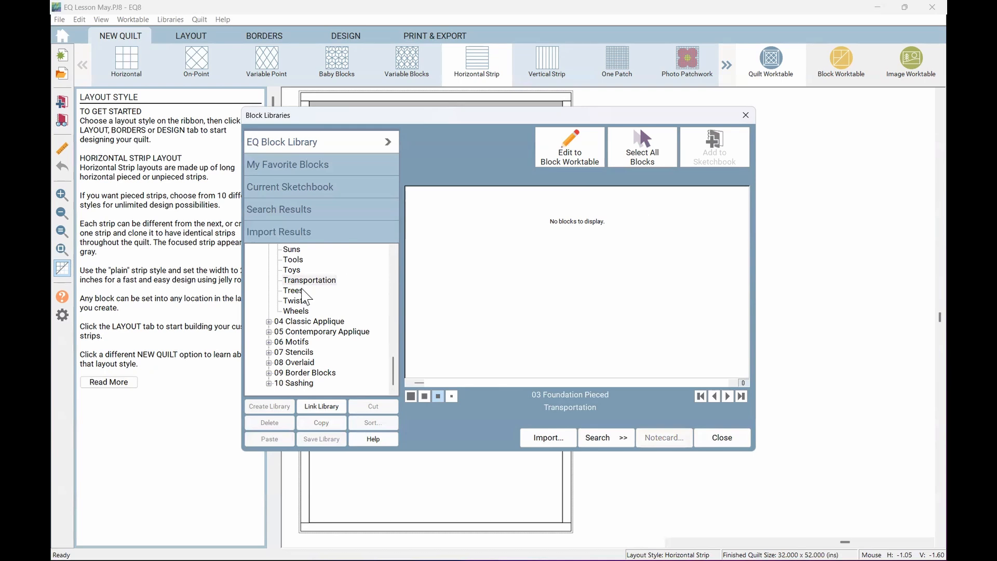
Step: Add all Toys blocks from the Foundation Pieced library to the Sketchbook
{"action": "left_click", "coordinate": [293, 270]}
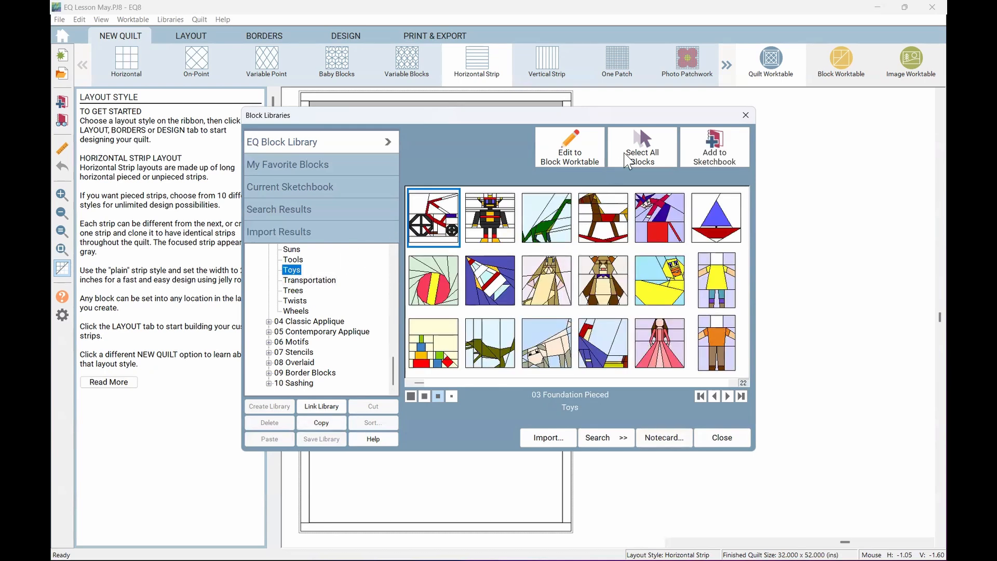
{"action": "left_click", "coordinate": [640, 156]}
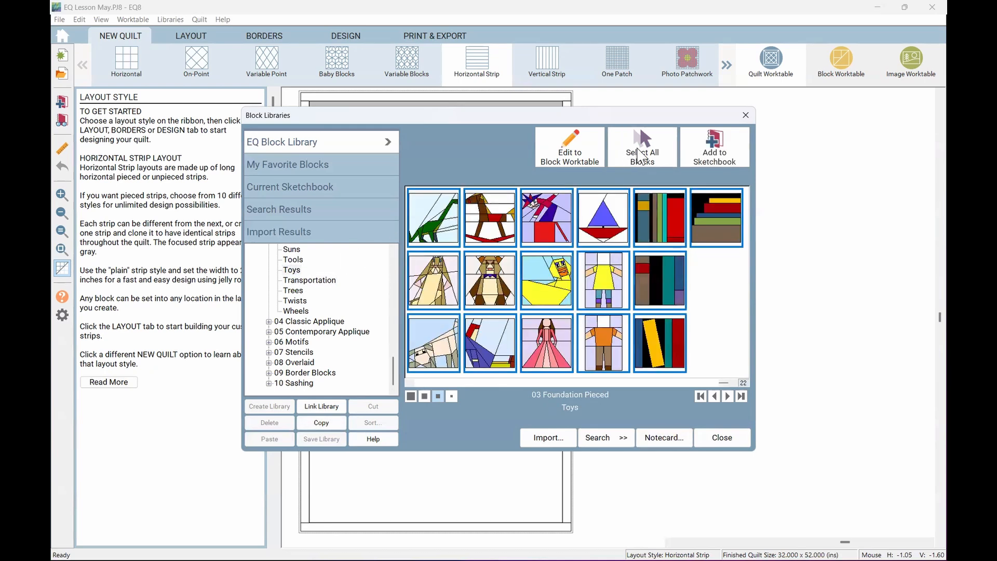
{"action": "left_click", "coordinate": [709, 151]}
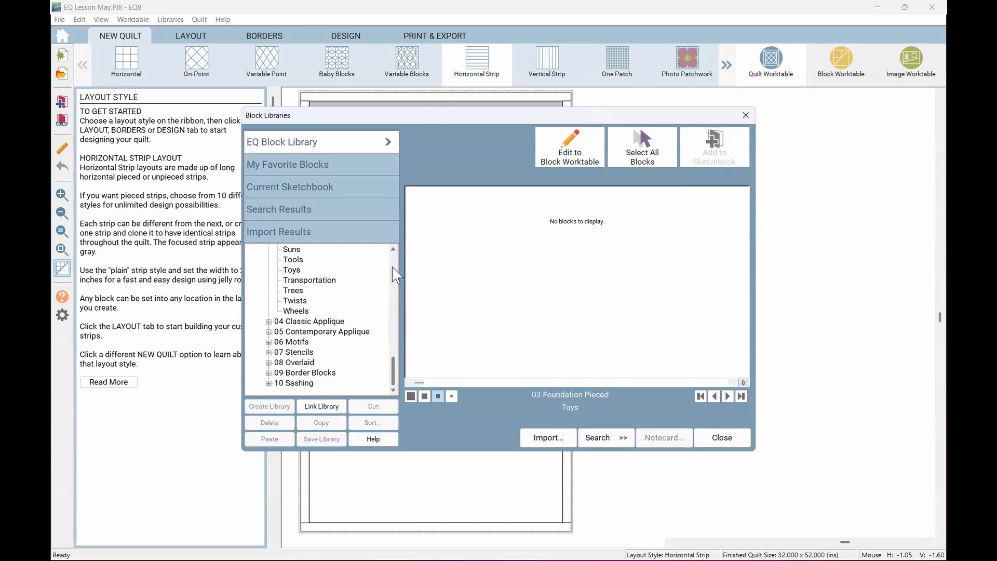
Step: Add all Tools blocks from the Foundation Pieced library to the Sketchbook
{"action": "left_click", "coordinate": [294, 259]}
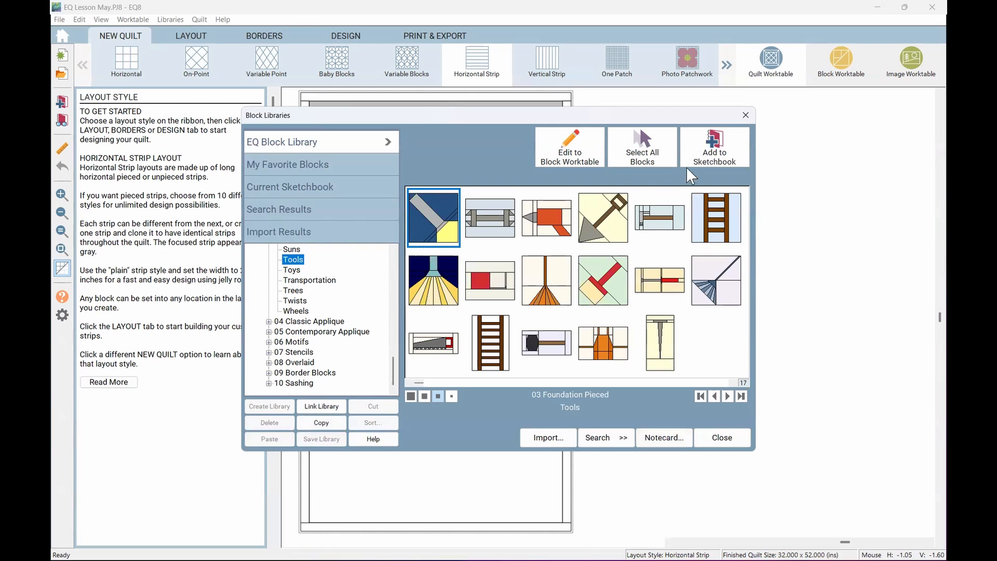
{"action": "left_click", "coordinate": [623, 157]}
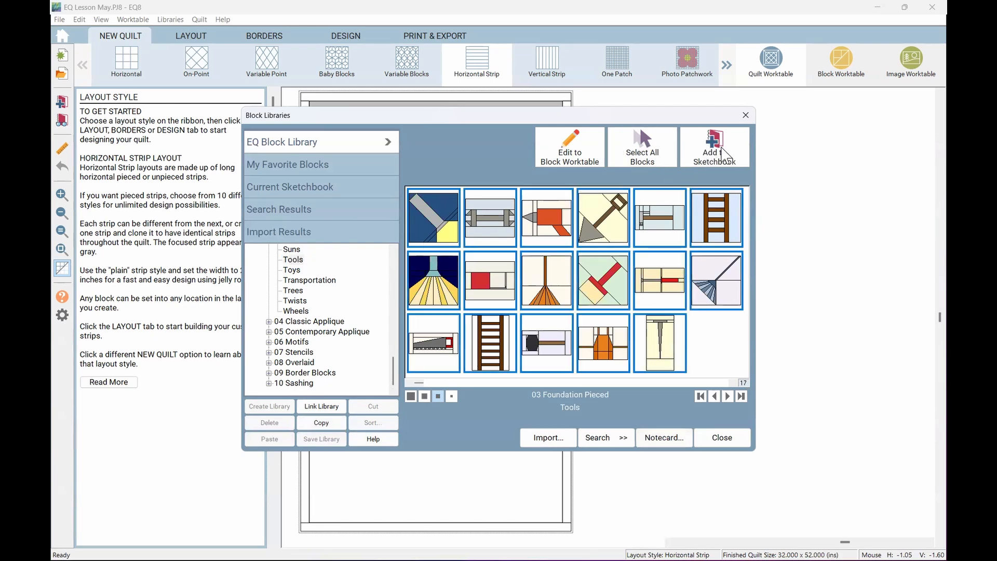
{"action": "left_click", "coordinate": [723, 155]}
Step: Examine the My ABC Quilt, Alphabet - Basic and Alphabet - Funky block sets in the Foundation Pieced library
{"action": "scroll", "coordinate": [392, 261], "scroll_direction": "up", "scroll_amount": 4}
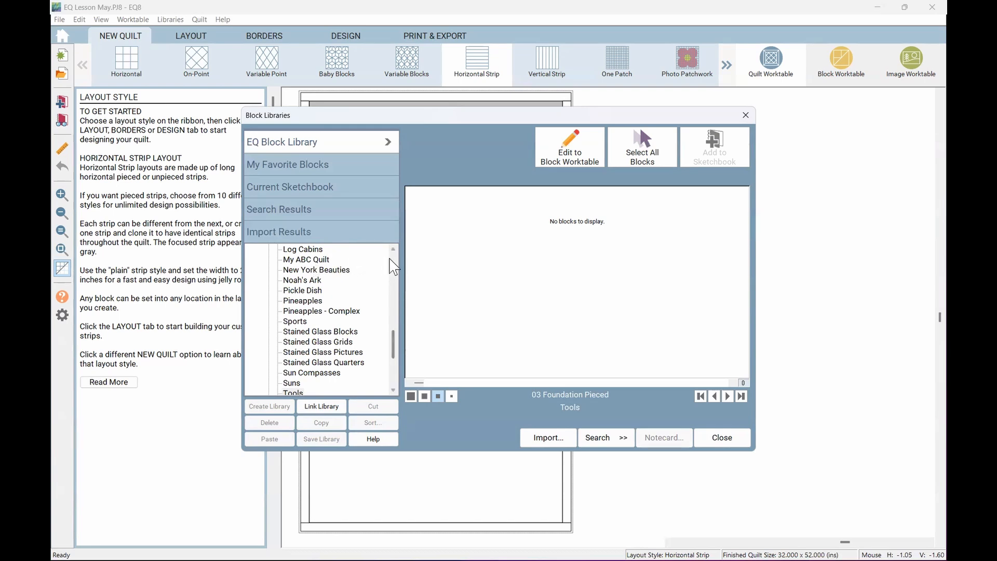
{"action": "left_click", "coordinate": [395, 267]}
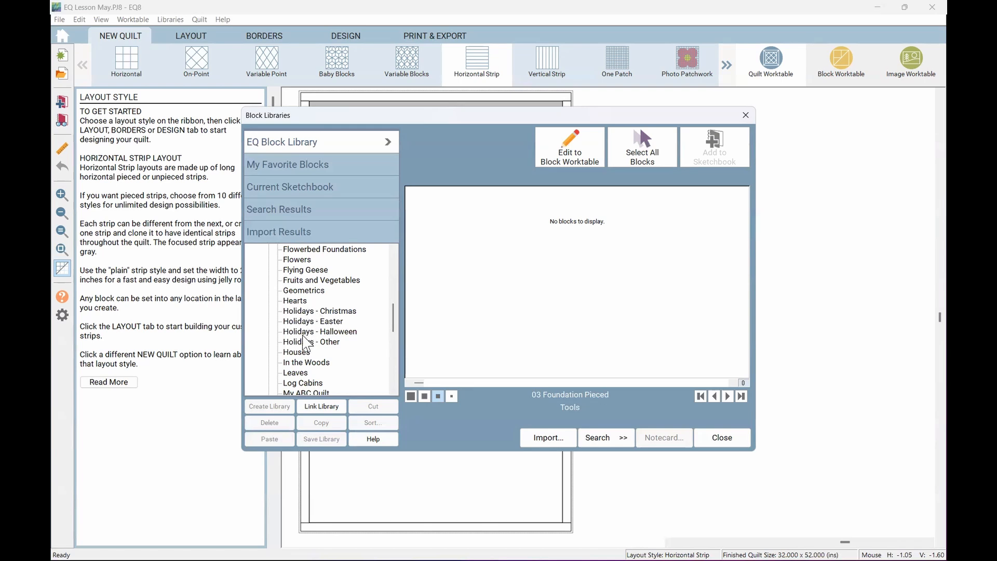
{"action": "left_click", "coordinate": [313, 394]}
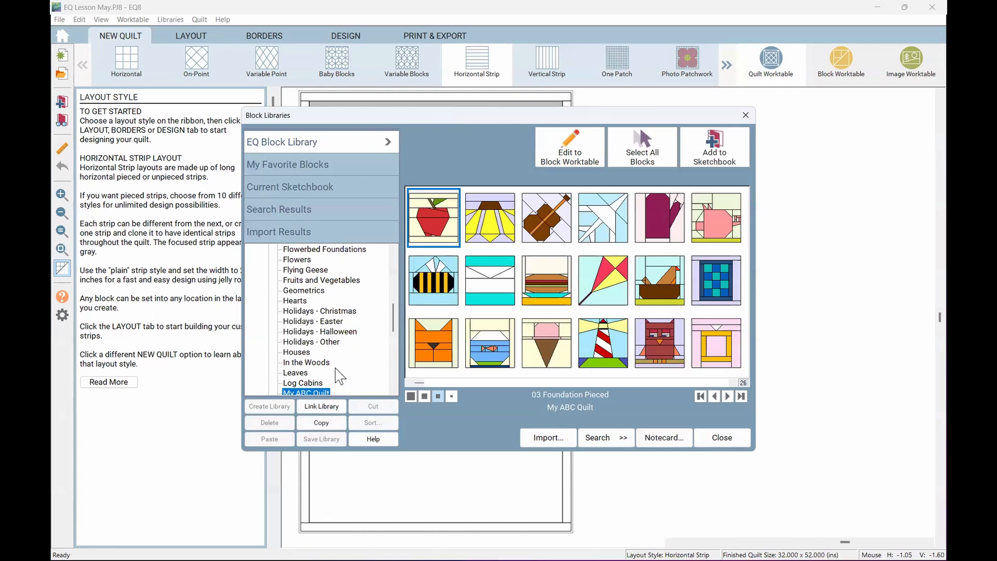
{"action": "left_click", "coordinate": [397, 277]}
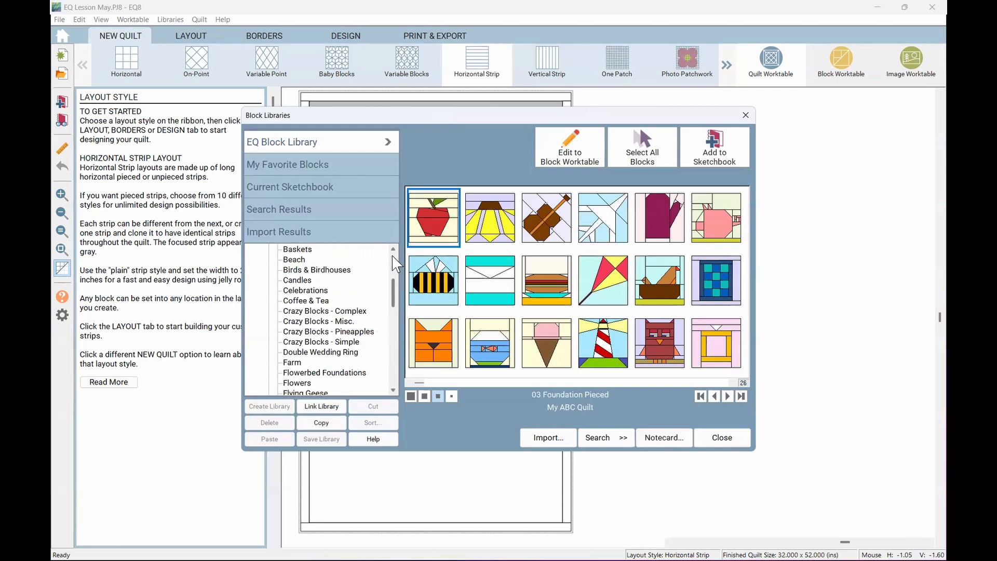
{"action": "left_click", "coordinate": [394, 259]}
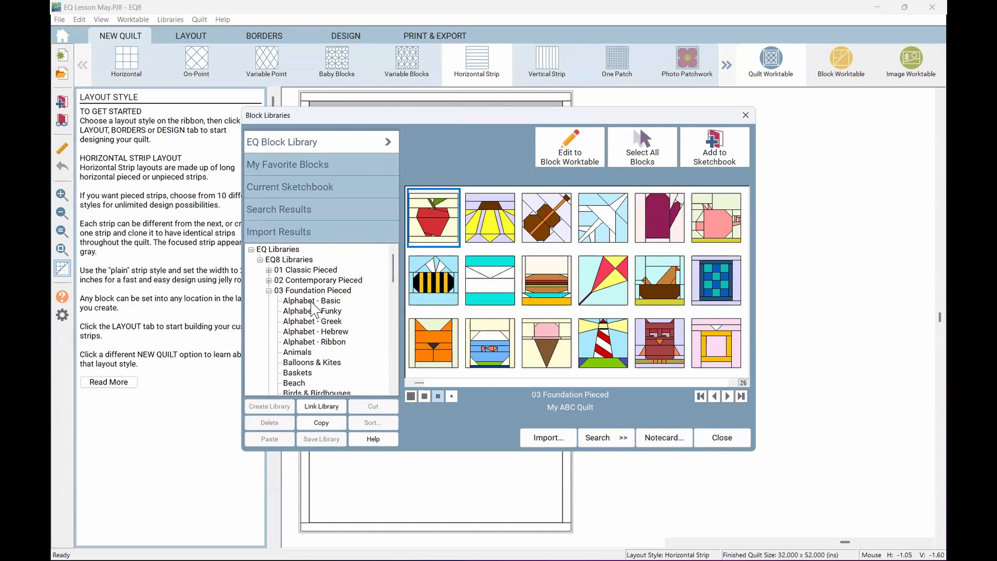
{"action": "left_click", "coordinate": [313, 302]}
{"action": "left_click", "coordinate": [323, 312]}
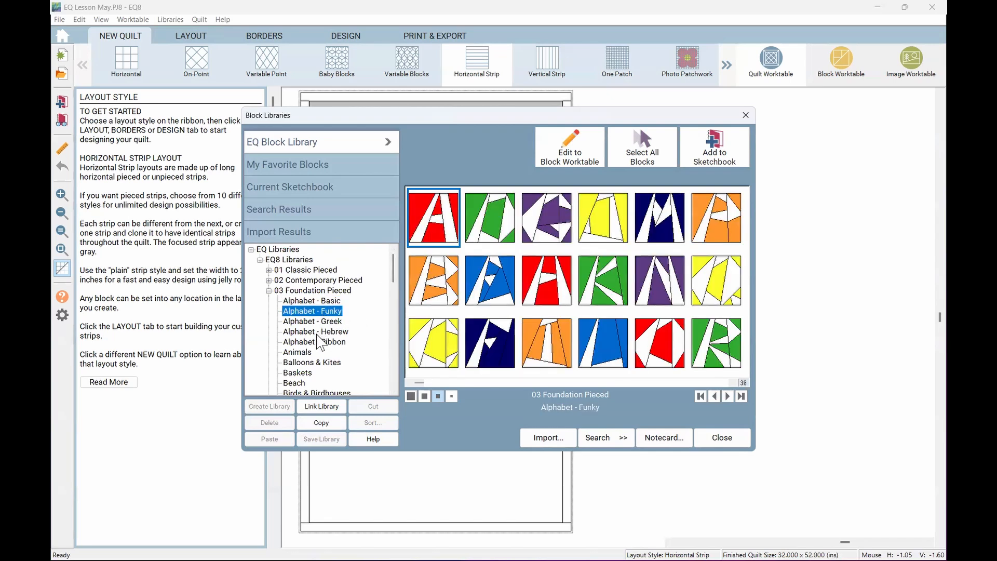
Step: Add all Alphabet - Ribbon blocks to the Sketchbook and close the block library
{"action": "left_click", "coordinate": [314, 343]}
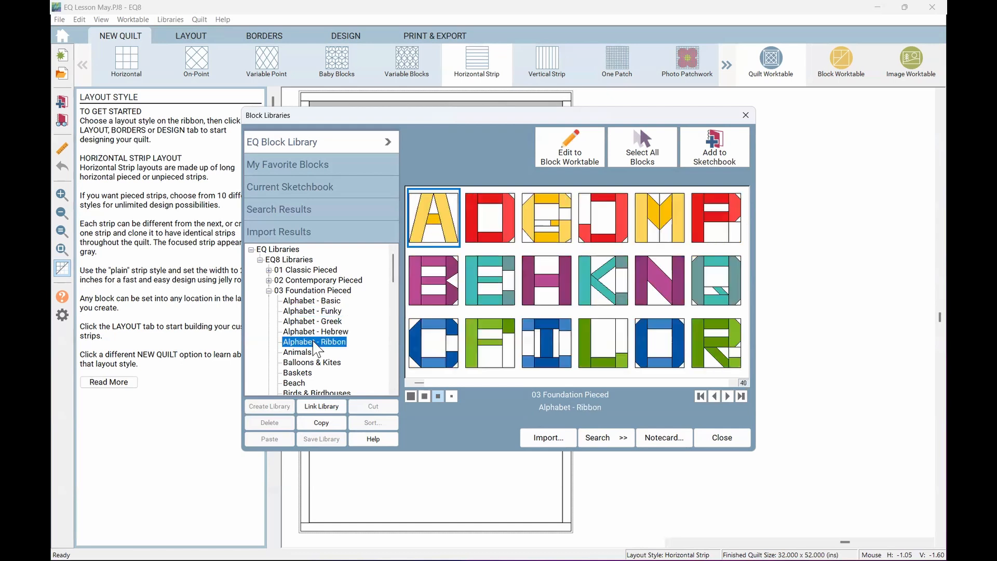
{"action": "left_click", "coordinate": [716, 148]}
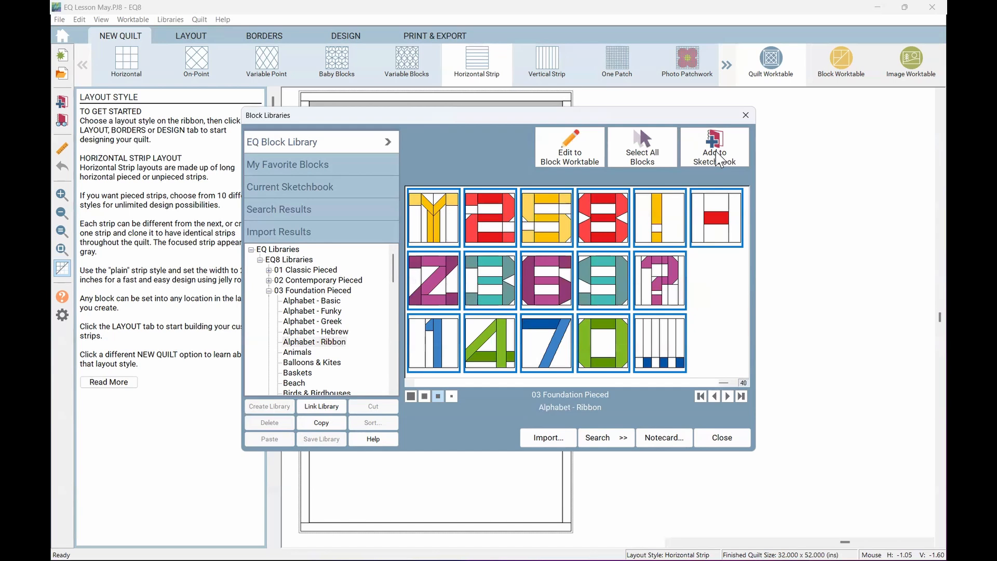
{"action": "left_click", "coordinate": [717, 153]}
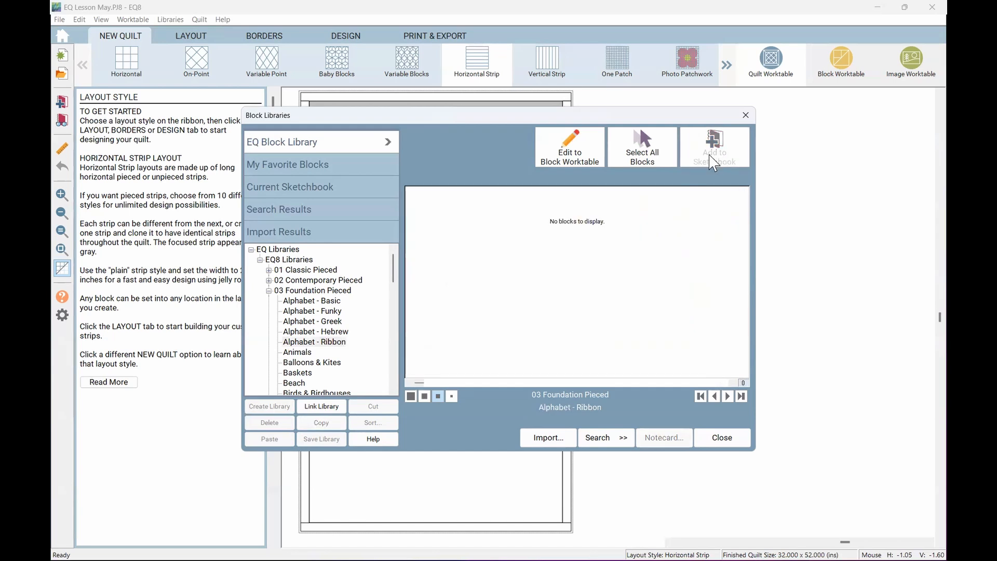
{"action": "left_click", "coordinate": [724, 438]}
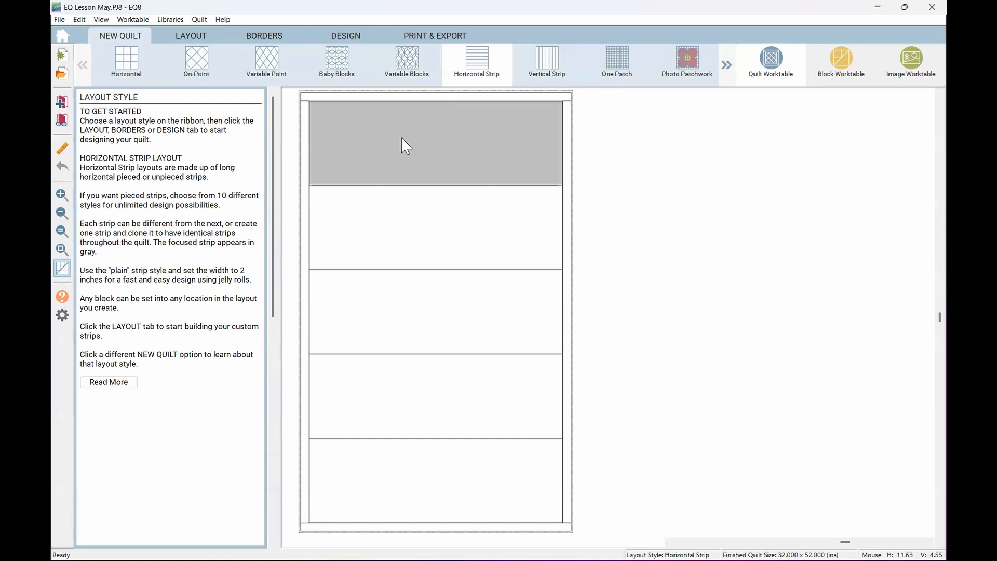
Step: Set the width of the first plain strip in the Horizontal Strip layout to 20 inches
{"action": "left_click", "coordinate": [189, 36]}
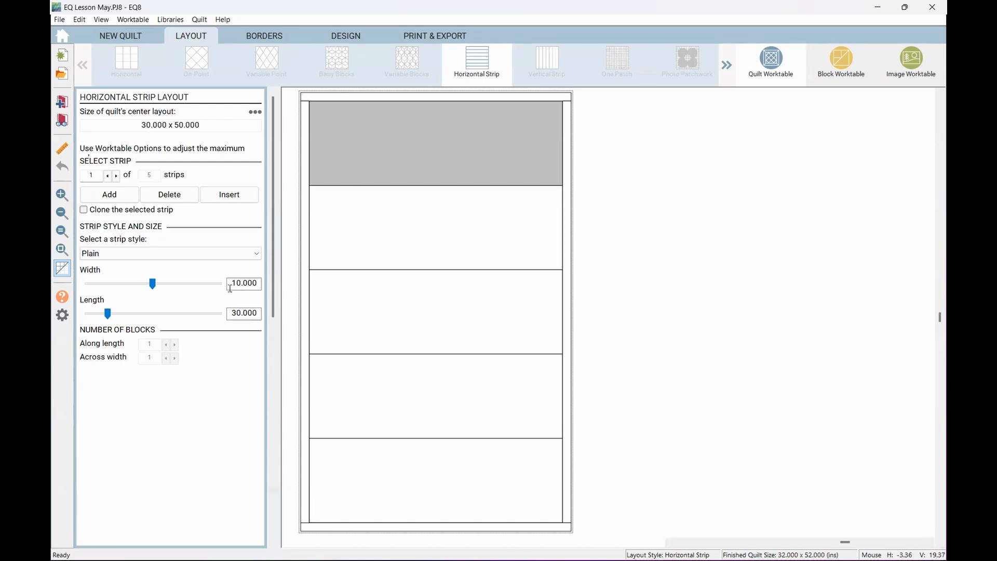
{"action": "left_click_drag", "start_coordinate": [229, 283], "coordinate": [263, 284]}
{"action": "type", "text": "20"}
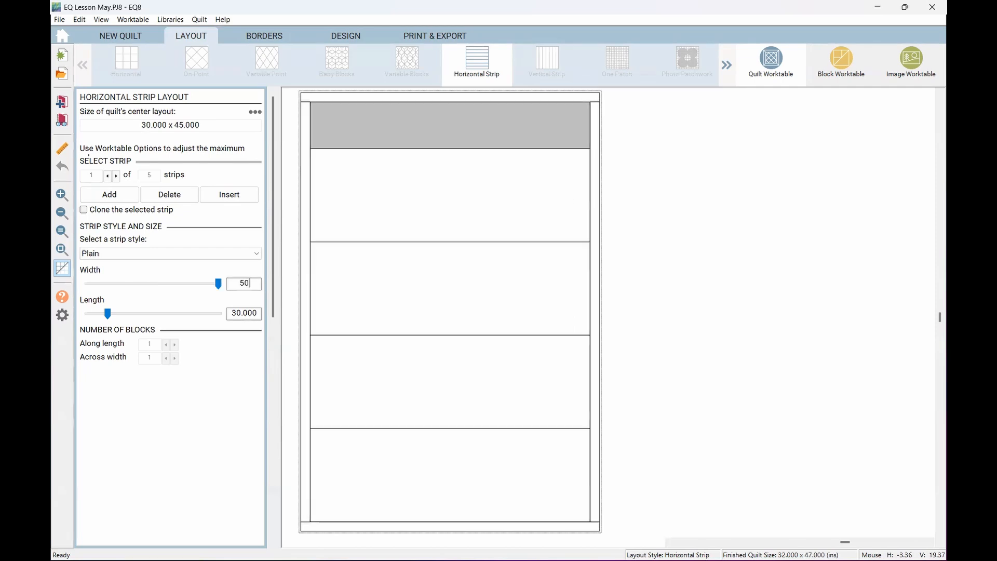
{"action": "key", "text": "Tab"}
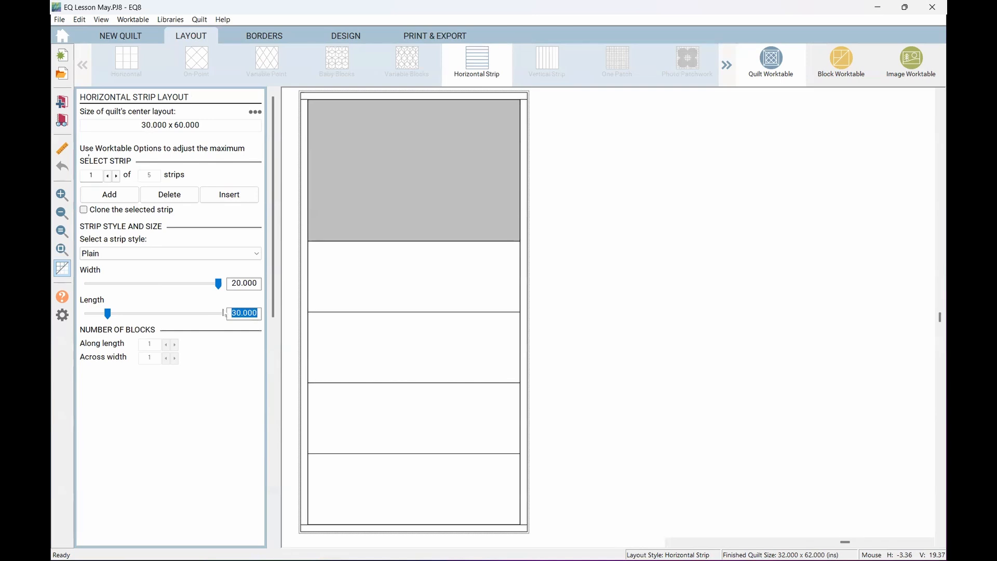
{"action": "left_click_drag", "start_coordinate": [232, 283], "coordinate": [260, 284]}
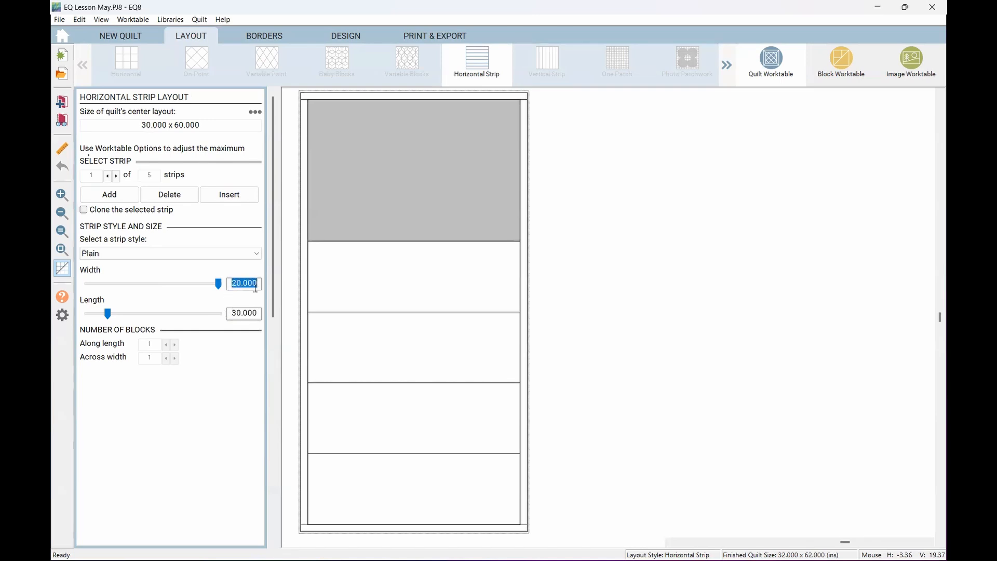
{"action": "type", "text": "5"}
{"action": "key", "text": "BackSpace"}
{"action": "type", "text": "20"}
{"action": "key", "text": "Tab"}
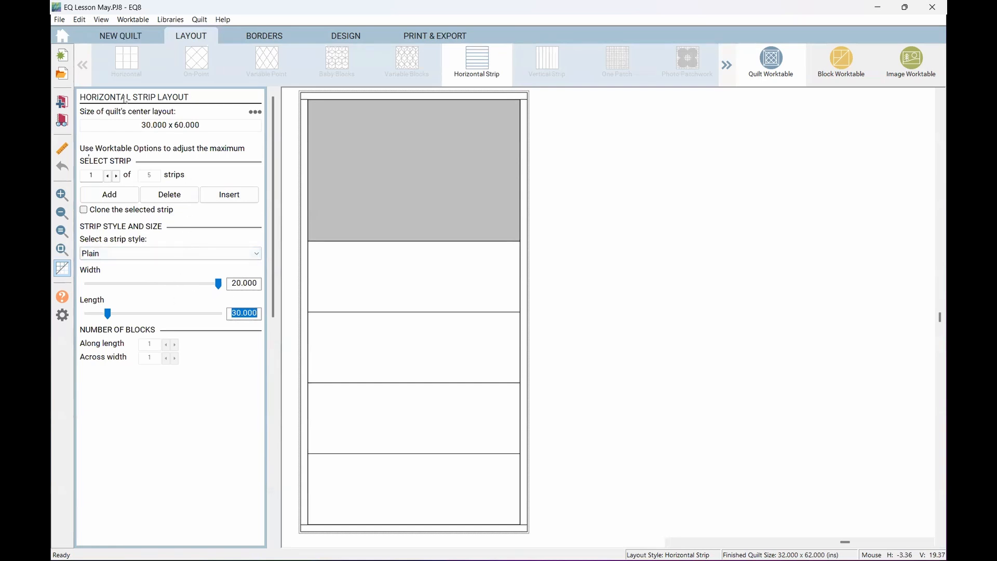
{"action": "left_click", "coordinate": [61, 19]}
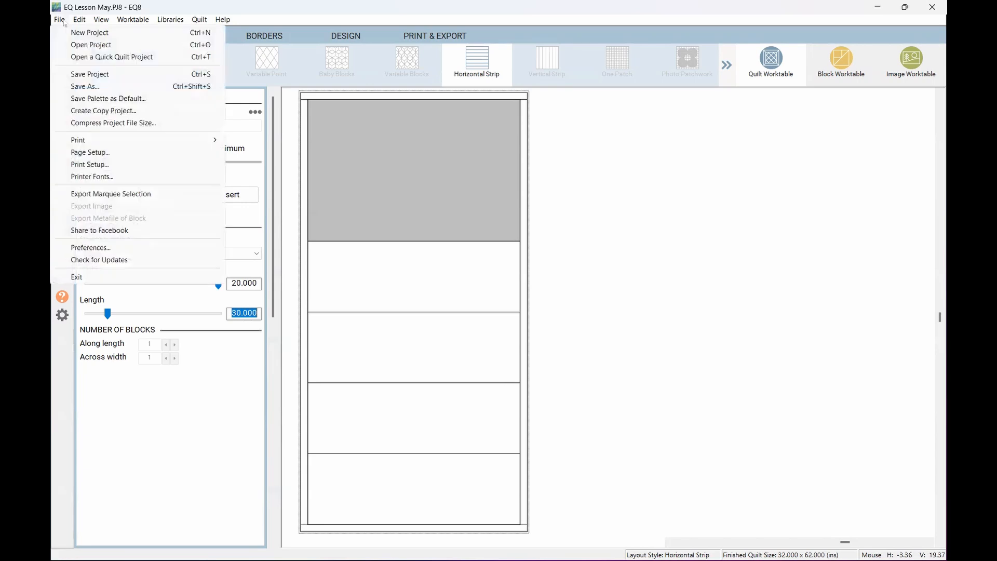
{"action": "left_click", "coordinate": [139, 248]}
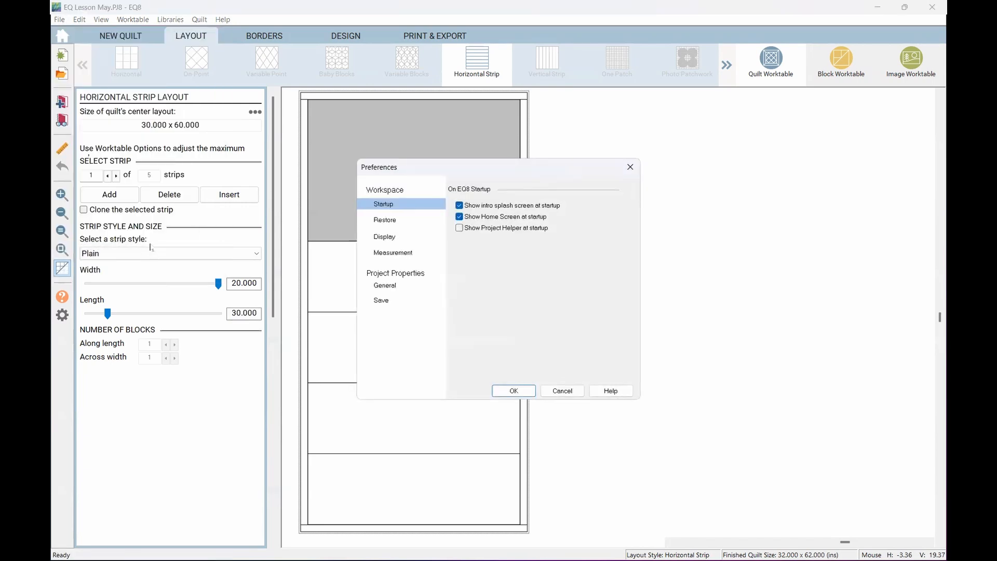
{"action": "left_click", "coordinate": [390, 254]}
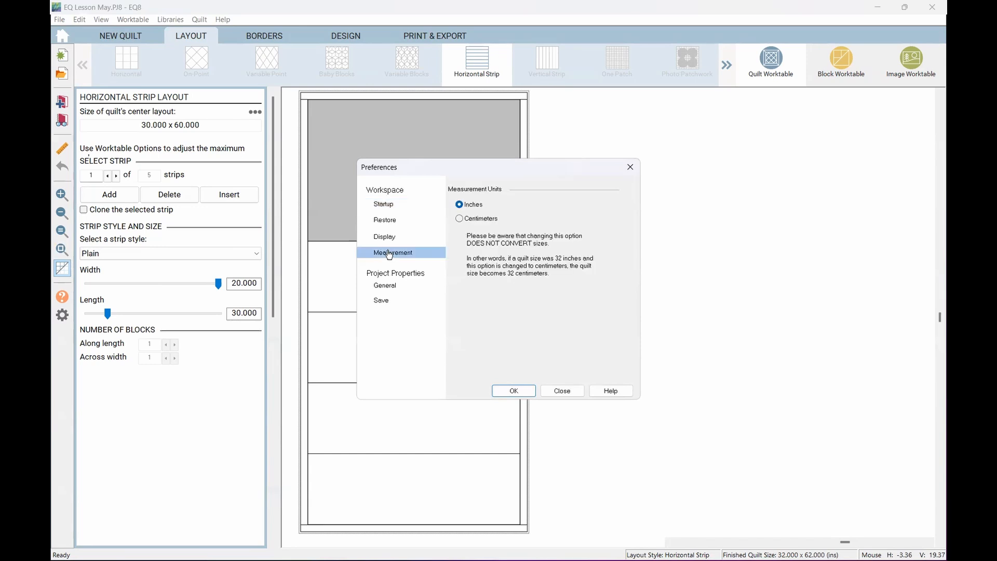
{"action": "left_click", "coordinate": [562, 391]}
{"action": "left_click", "coordinate": [79, 20]}
{"action": "left_click", "coordinate": [172, 19]}
Step: Set the maximum strip width for strip quilts to 50 in the Quilt Worktable Options
{"action": "mouse_move", "coordinate": [200, 19]}
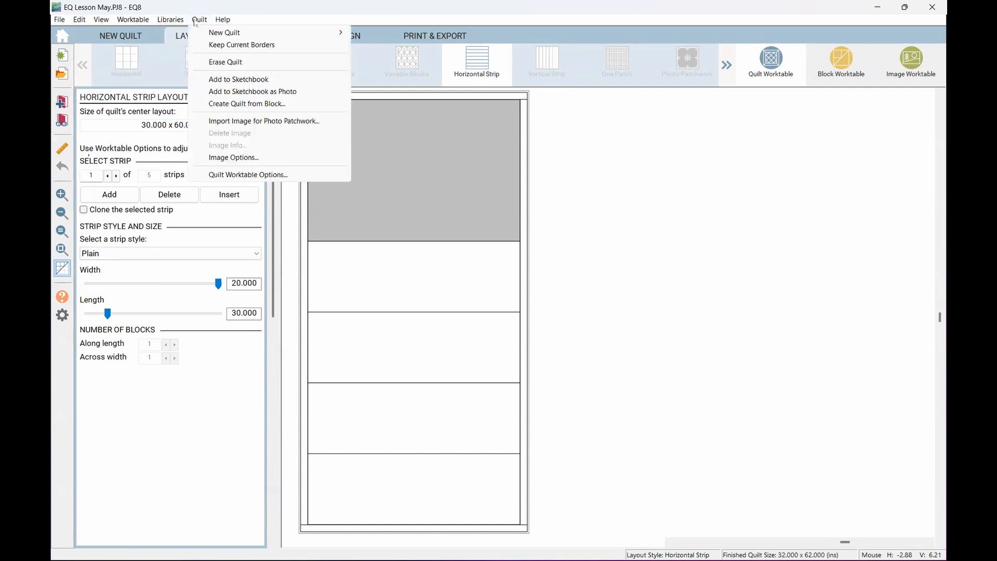
{"action": "left_click", "coordinate": [234, 173]}
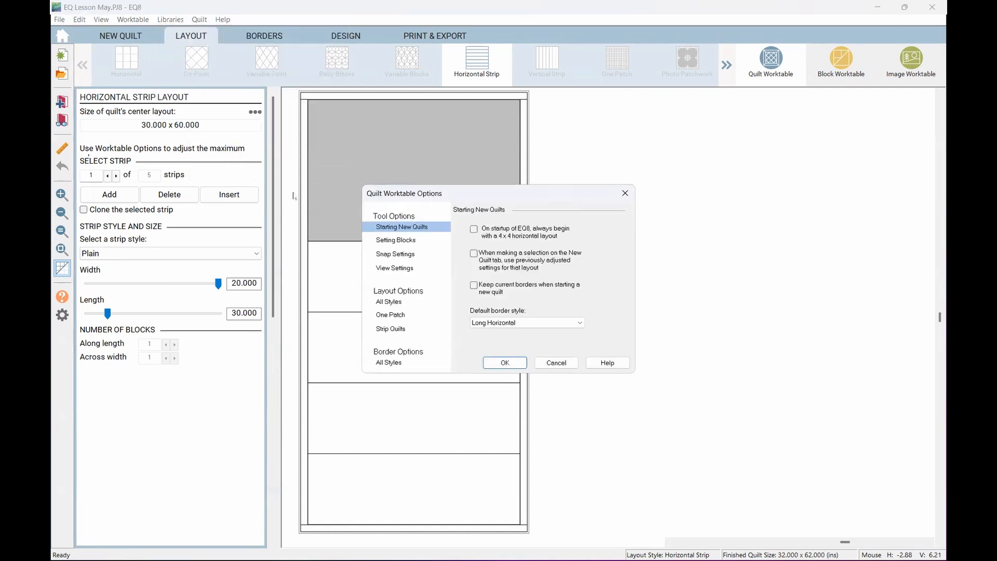
{"action": "left_click", "coordinate": [410, 330]}
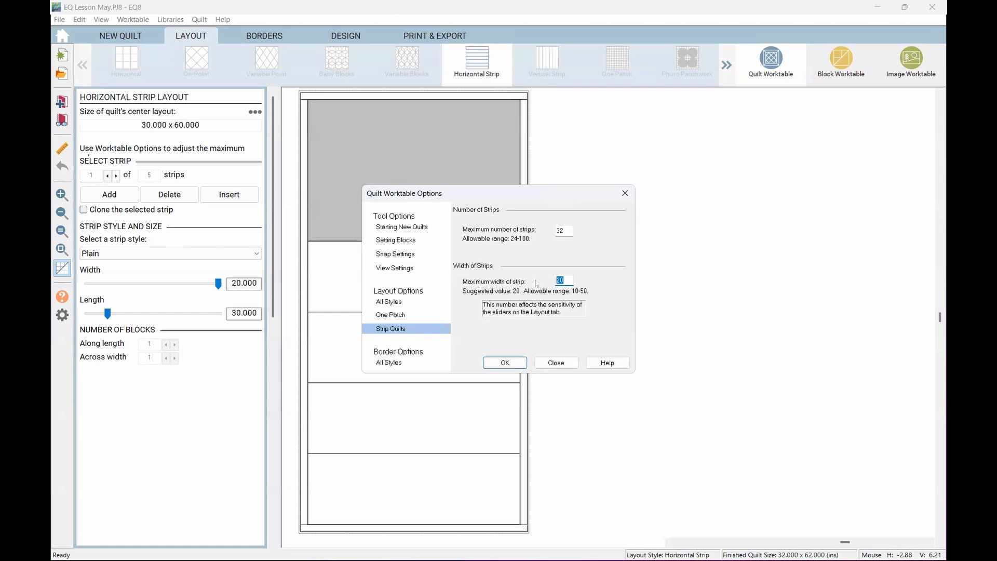
{"action": "type", "text": "5"}
{"action": "left_click", "coordinate": [505, 362]}
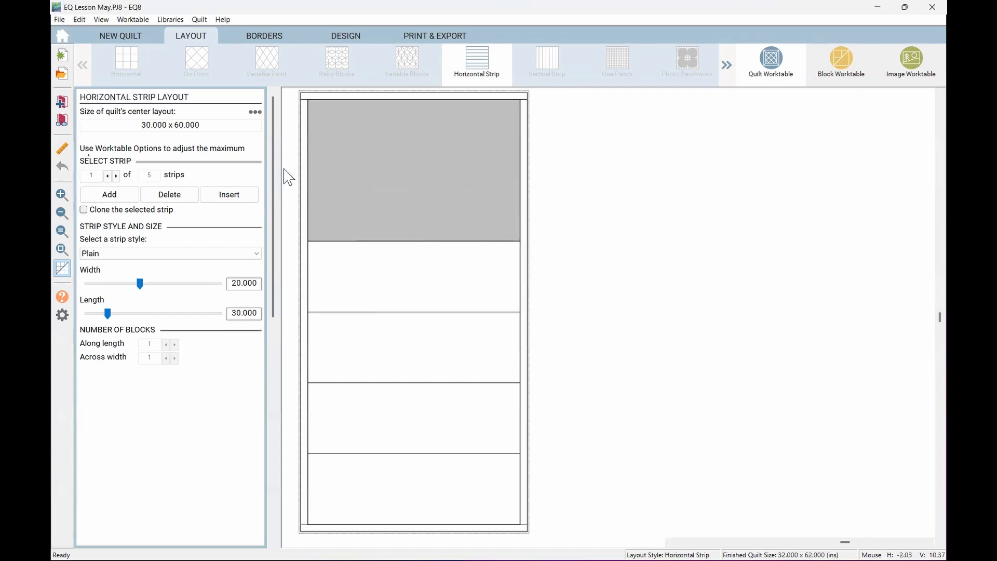
Step: Set the first strip's width to 50 inches and its length to 10 inches
{"action": "left_click_drag", "start_coordinate": [229, 284], "coordinate": [270, 306]}
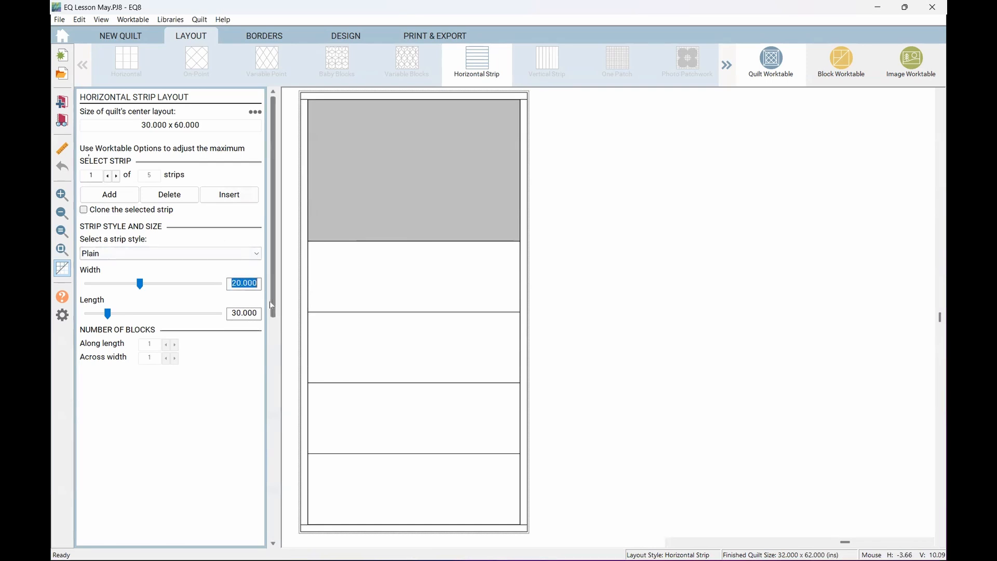
{"action": "type", "text": "50"}
{"action": "key", "text": "Tab"}
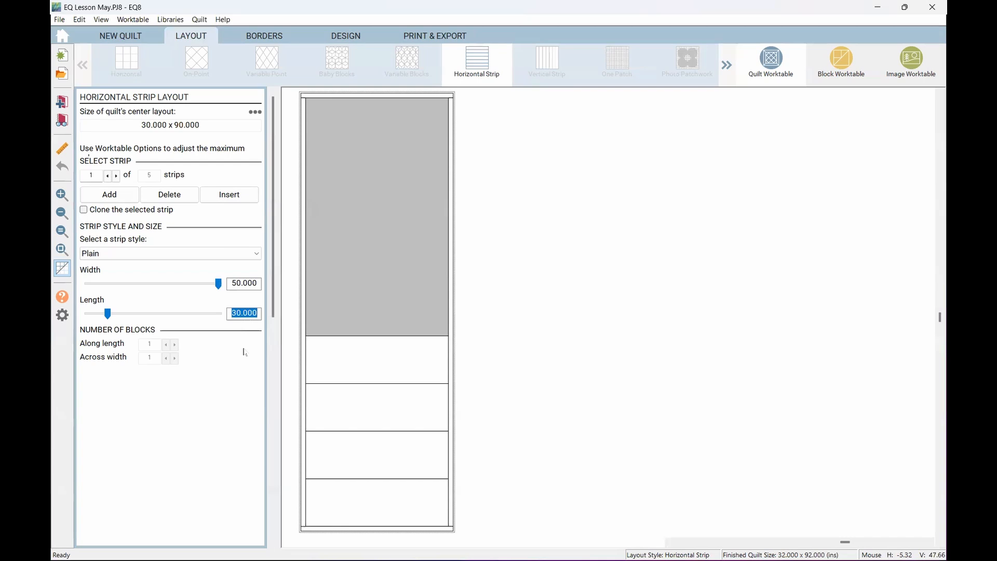
{"action": "type", "text": "10"}
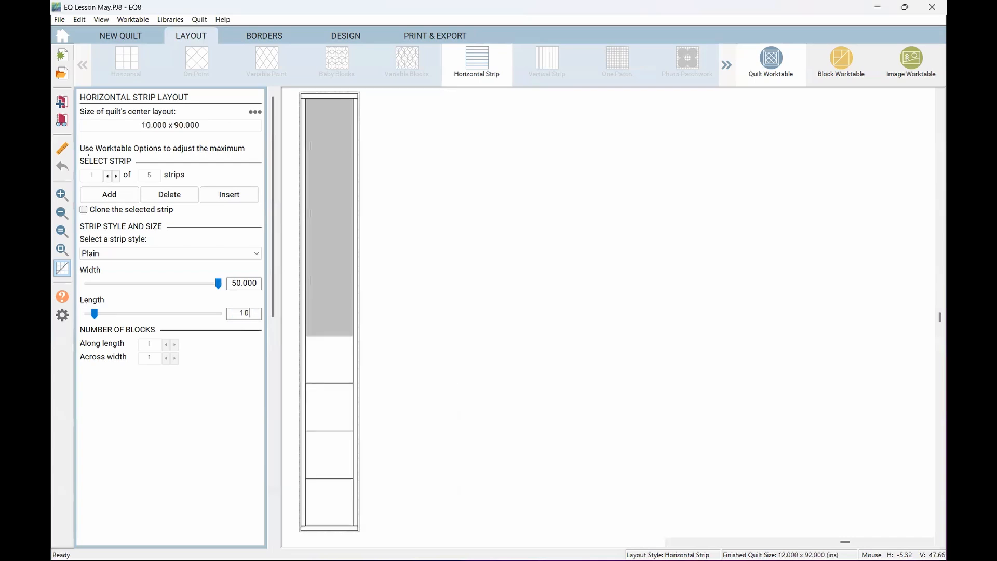
{"action": "key", "text": "Return"}
Step: Set the first strip's width to 10 inches and its length to 50 inches
{"action": "left_click_drag", "start_coordinate": [231, 285], "coordinate": [264, 290]}
{"action": "type", "text": "10"}
{"action": "key", "text": "Tab"}
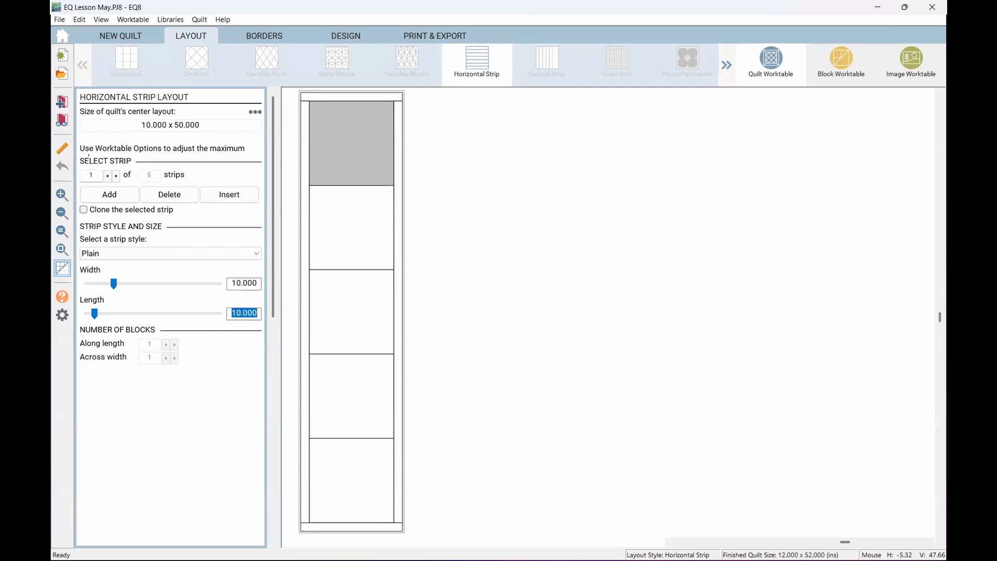
{"action": "type", "text": "50"}
{"action": "key", "text": "Tab"}
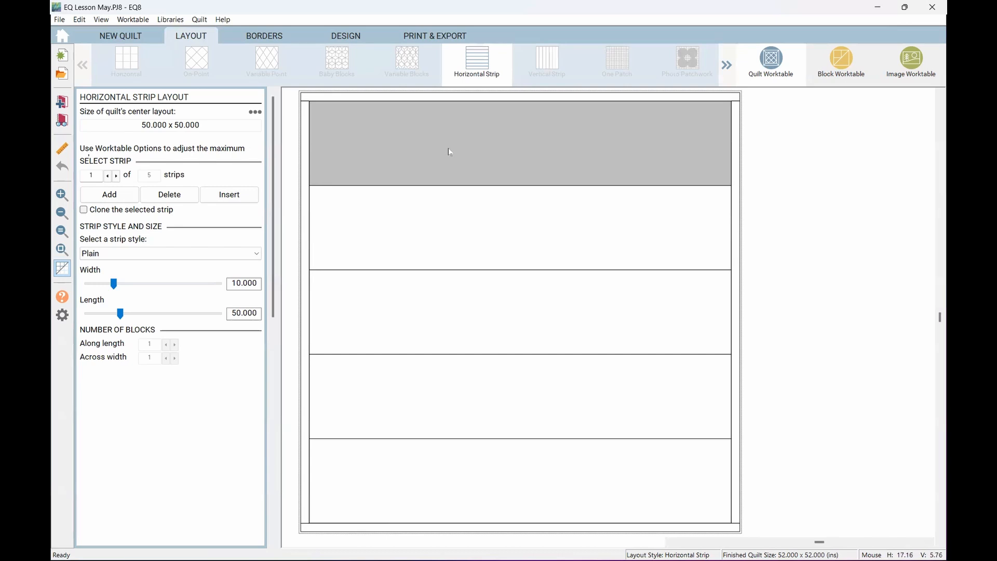
{"action": "left_click", "coordinate": [351, 253]}
{"action": "left_click", "coordinate": [338, 156]}
{"action": "left_click", "coordinate": [266, 37]}
{"action": "left_click", "coordinate": [197, 37]}
Step: Change the first strip's style to Pieced Blocks with 5 blocks along its length
{"action": "left_click", "coordinate": [172, 253]}
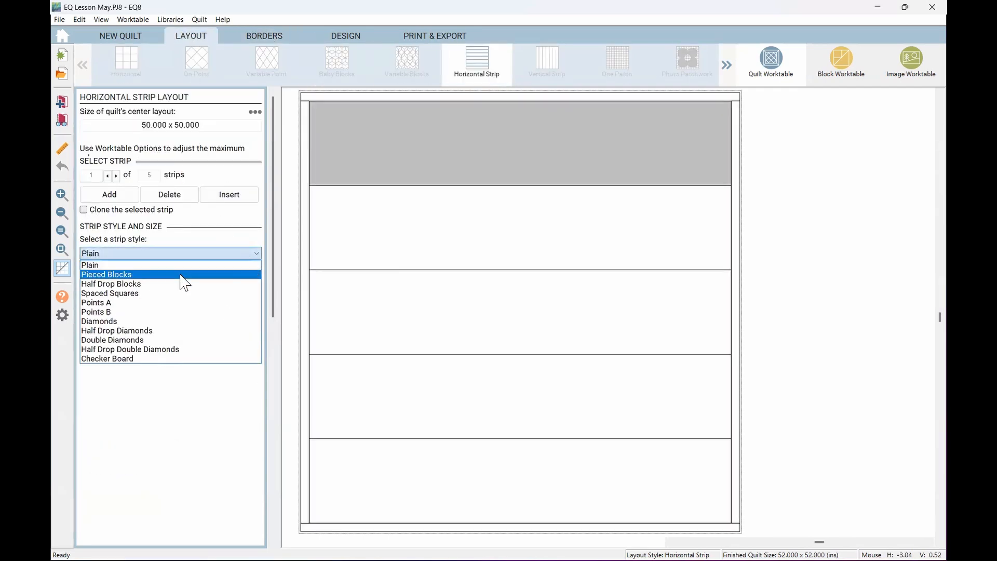
{"action": "left_click", "coordinate": [225, 274]}
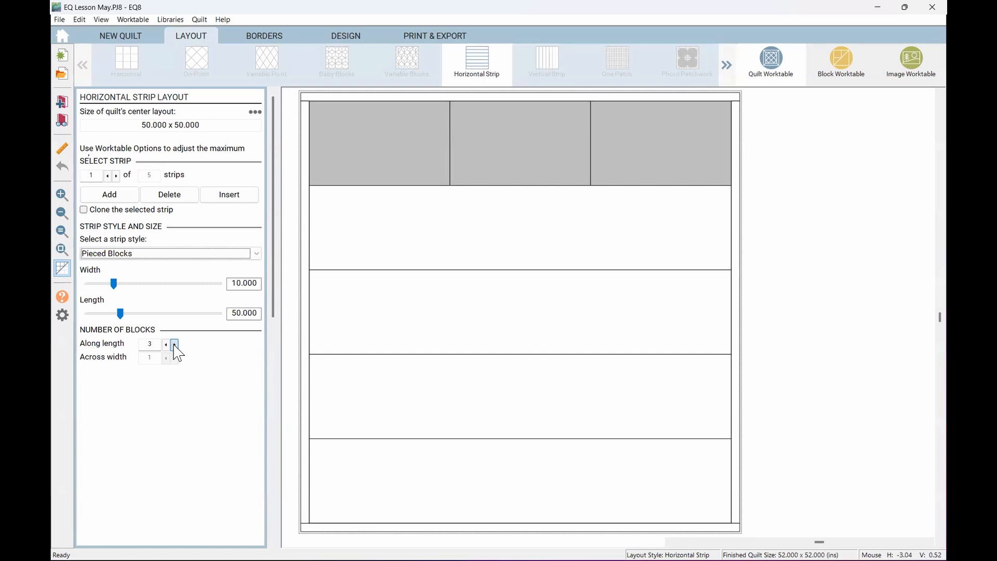
{"action": "left_click", "coordinate": [175, 345]}
{"action": "left_click", "coordinate": [175, 345]}
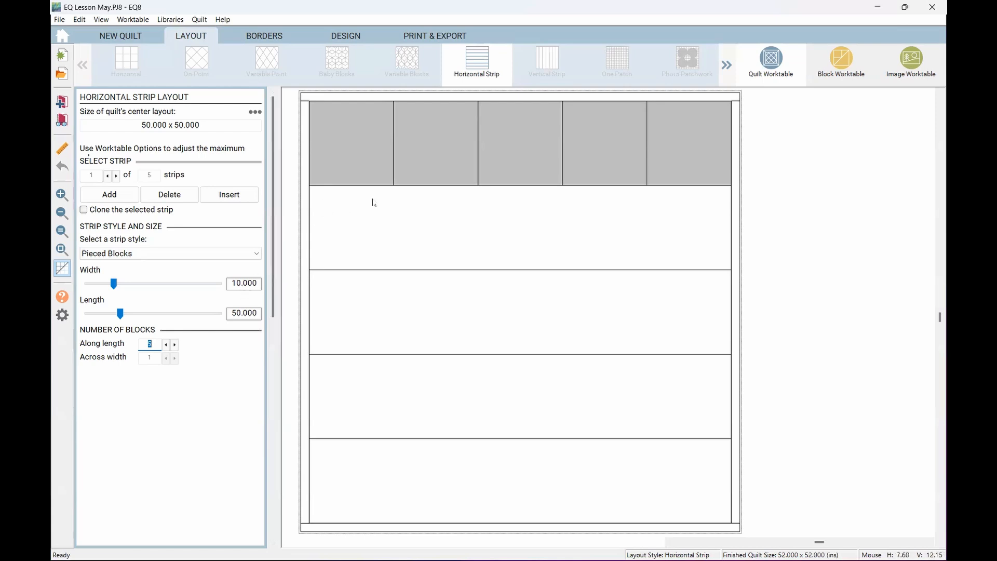
Step: Change the second strip's style to Pieced Blocks and set its width to 5 inches
{"action": "left_click", "coordinate": [376, 234]}
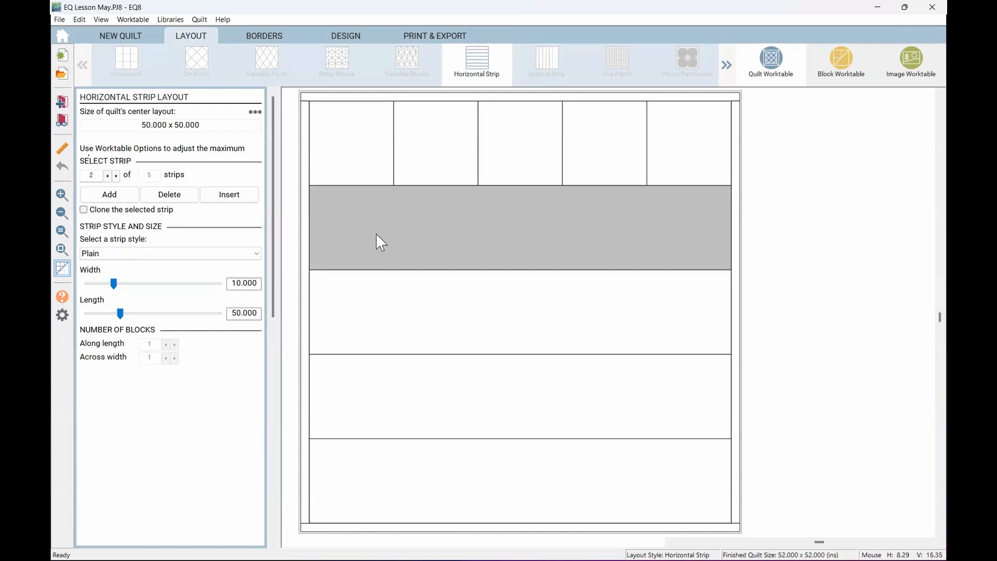
{"action": "left_click", "coordinate": [255, 258]}
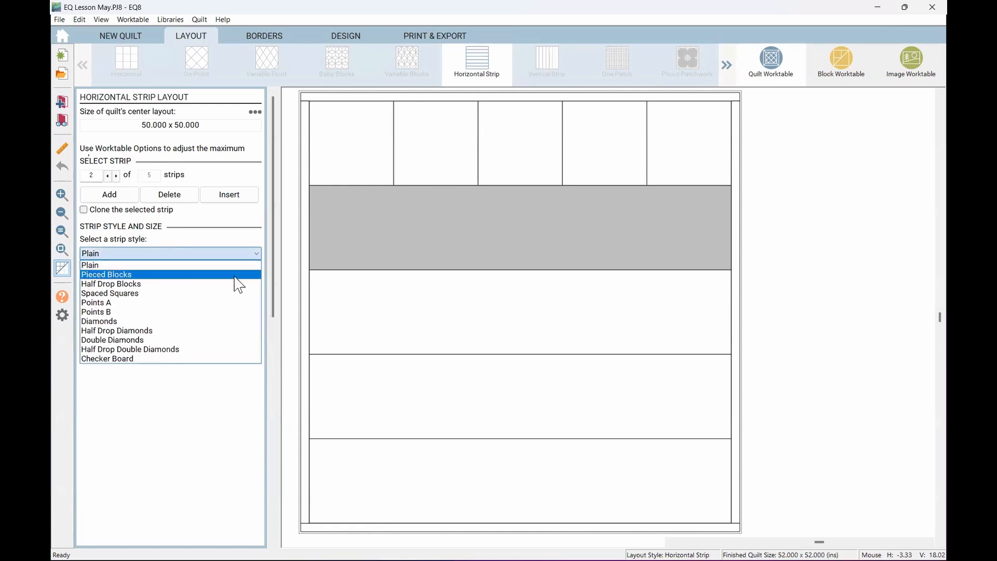
{"action": "left_click", "coordinate": [238, 275]}
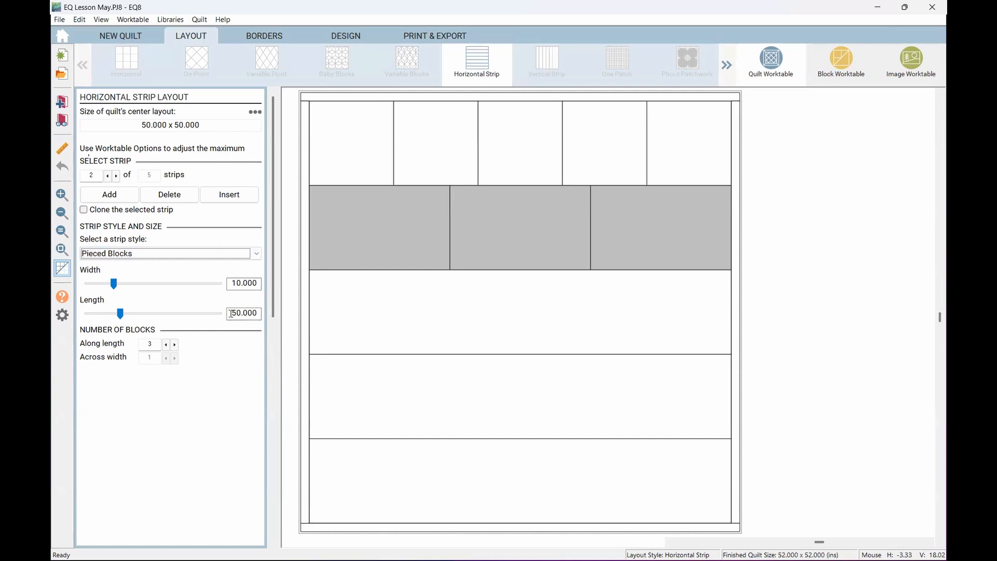
{"action": "left_click_drag", "start_coordinate": [229, 283], "coordinate": [259, 297]}
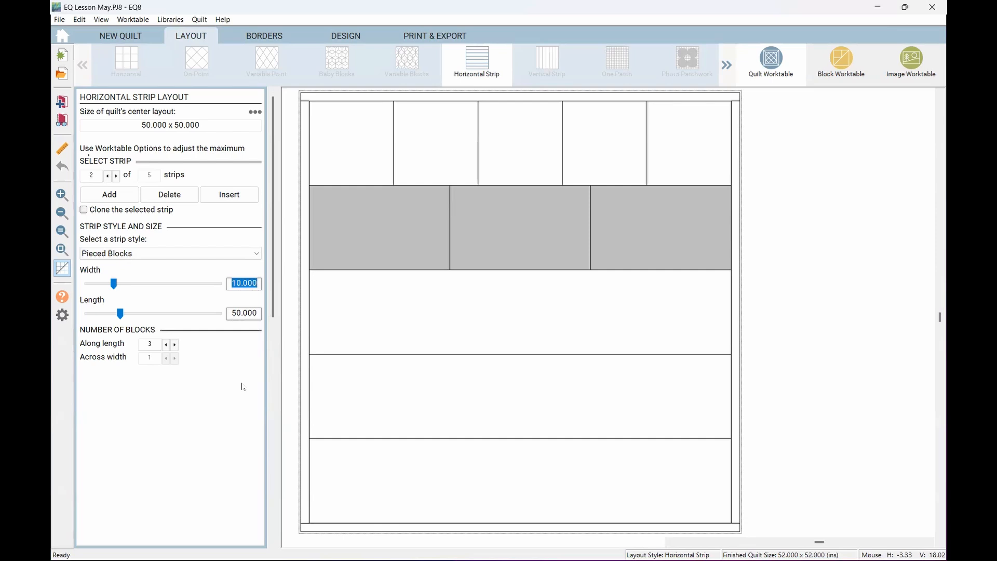
{"action": "type", "text": "5"}
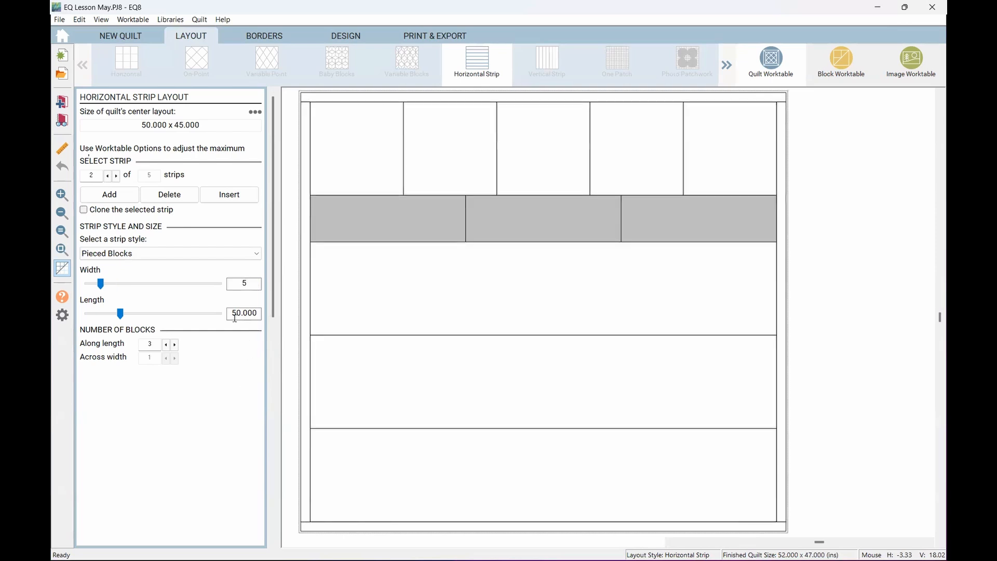
{"action": "left_click_drag", "start_coordinate": [228, 313], "coordinate": [261, 312]}
Step: Set the number of blocks along the second strip's length to 10
{"action": "left_click", "coordinate": [174, 346]}
{"action": "left_click", "coordinate": [175, 345]}
{"action": "left_click", "coordinate": [175, 346]}
{"action": "left_click", "coordinate": [175, 346]}
{"action": "left_click", "coordinate": [174, 345]}
{"action": "left_click", "coordinate": [175, 345]}
{"action": "left_click", "coordinate": [175, 346]}
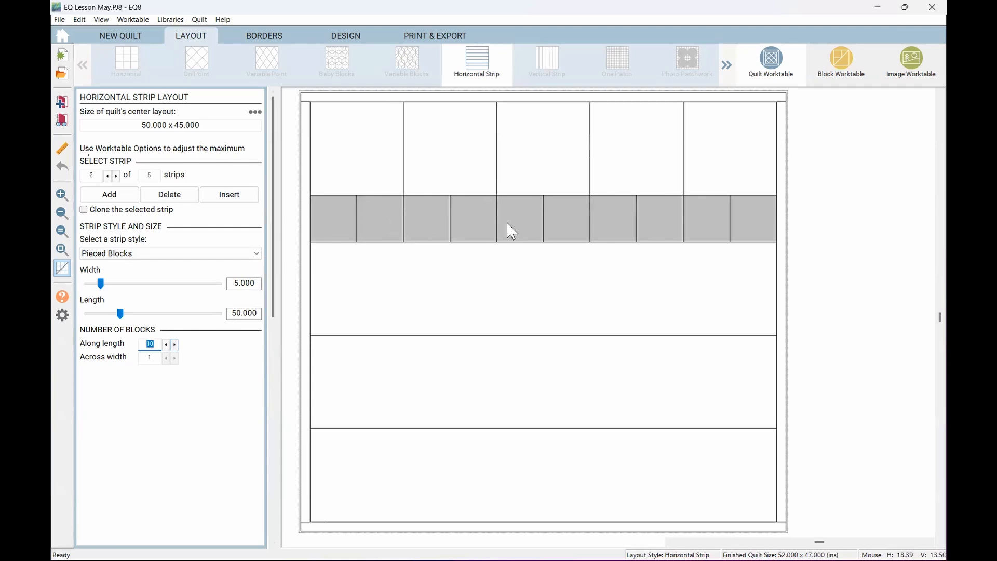
Step: Set the width of the third strip to 2 inches
{"action": "left_click", "coordinate": [493, 270]}
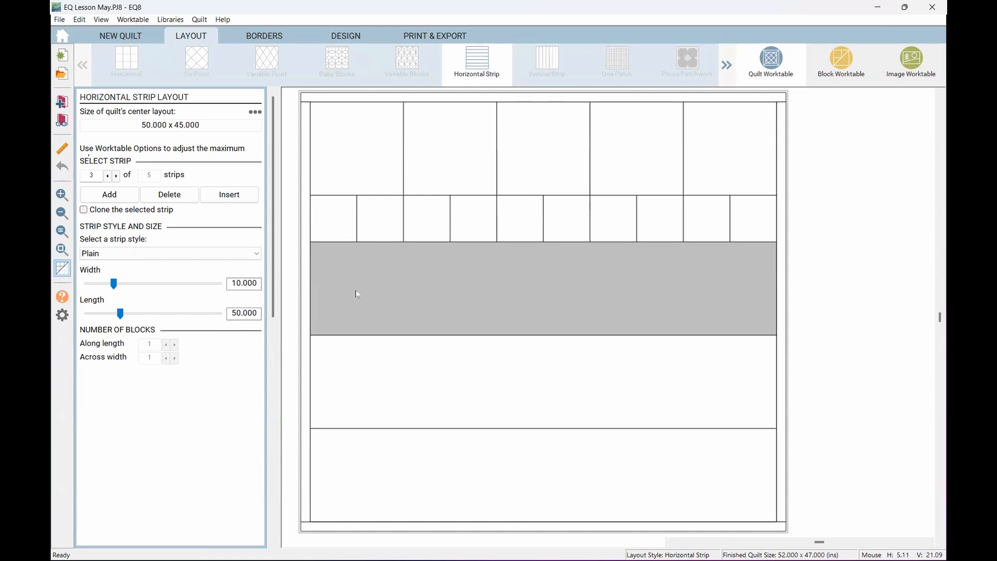
{"action": "left_click_drag", "start_coordinate": [231, 281], "coordinate": [255, 283]}
{"action": "type", "text": "20"}
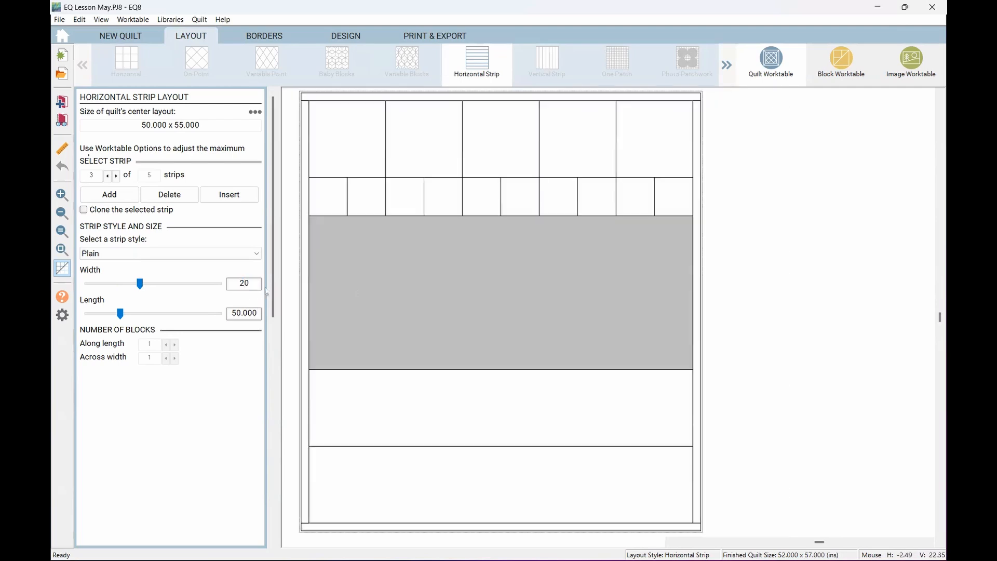
{"action": "key", "text": "BackSpace"}
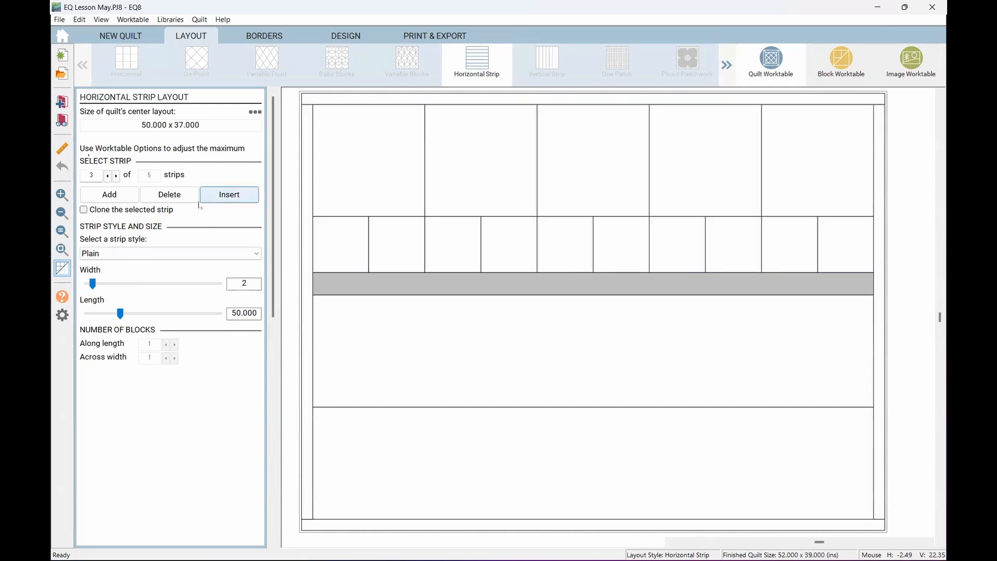
Step: Change the third strip's style to Pieced Blocks with 24 blocks along its length
{"action": "left_click", "coordinate": [253, 253]}
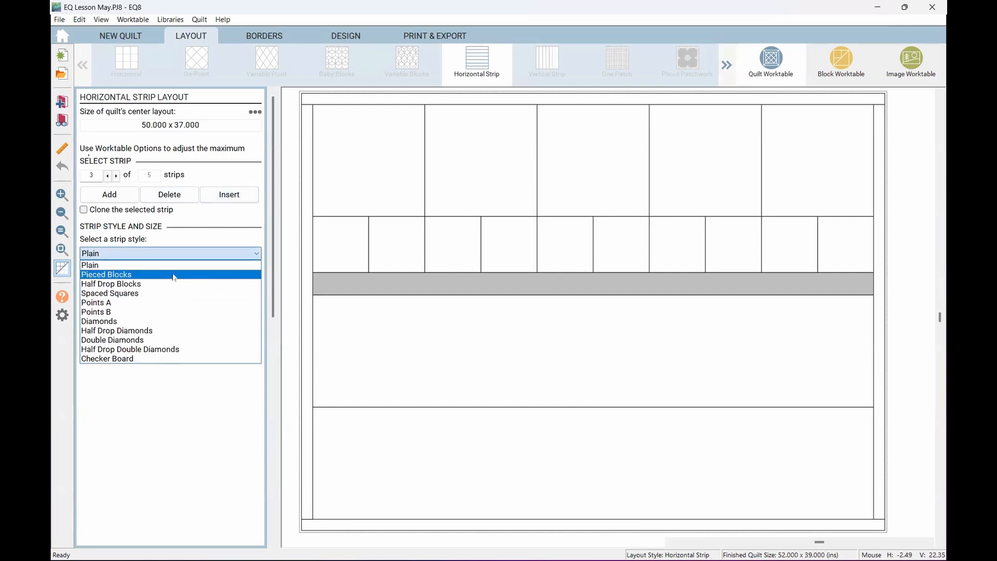
{"action": "left_click", "coordinate": [174, 274]}
{"action": "double_click", "coordinate": [151, 345]}
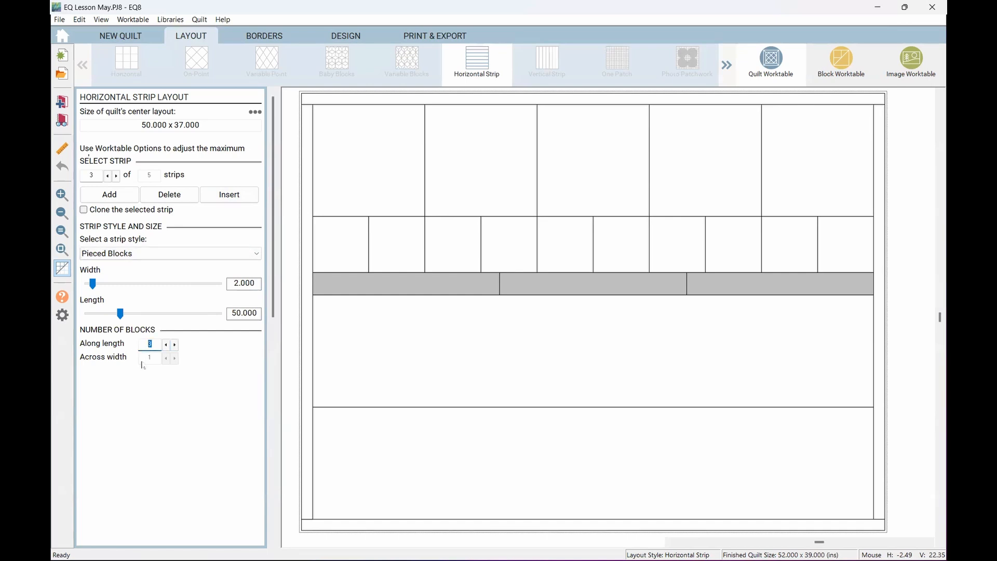
{"action": "type", "text": "100"}
{"action": "key", "text": "Tab"}
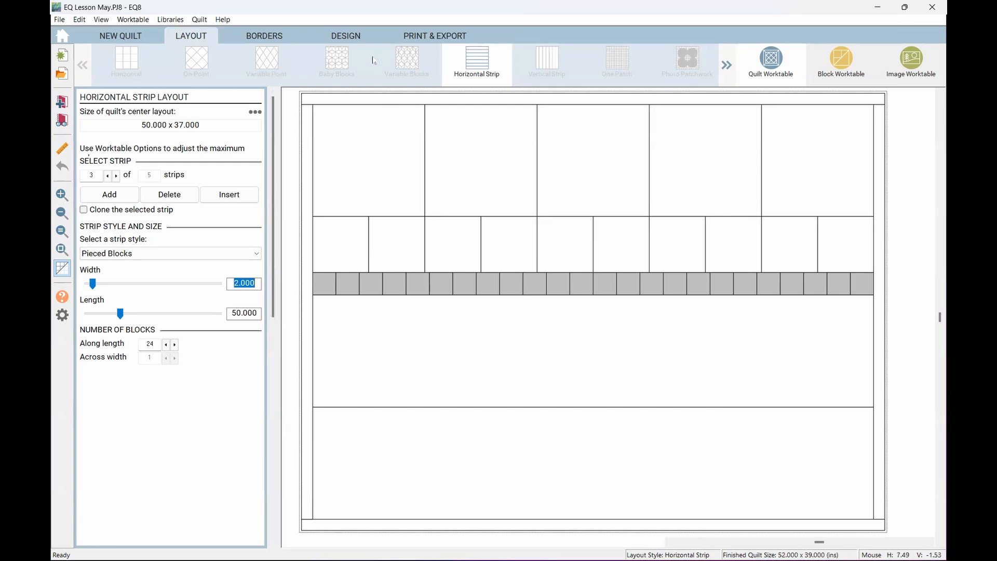
Step: Set the red train car block from the Sketchbook into the last square of the quilt's first row
{"action": "left_click", "coordinate": [352, 41]}
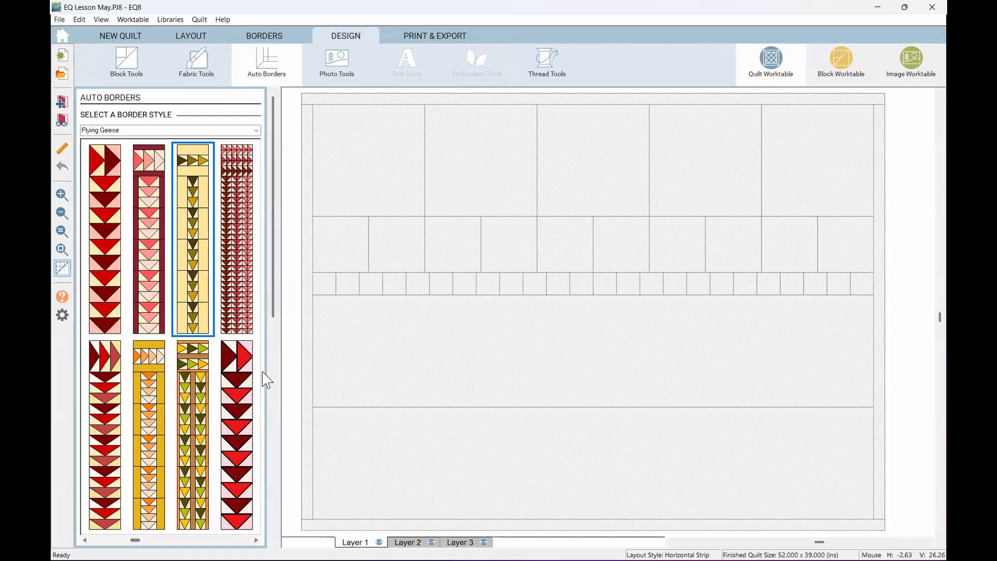
{"action": "left_click", "coordinate": [134, 63]}
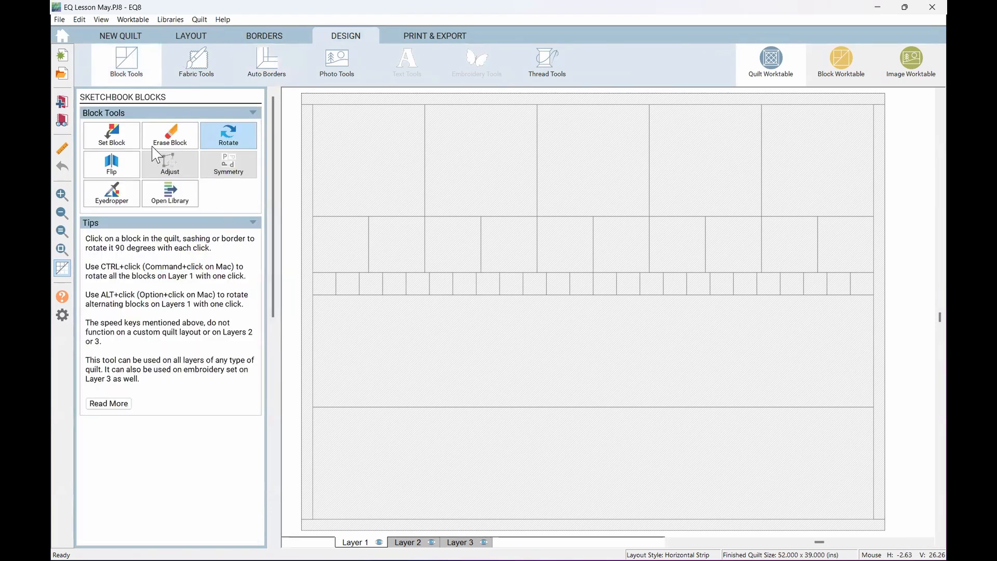
{"action": "left_click", "coordinate": [123, 137]}
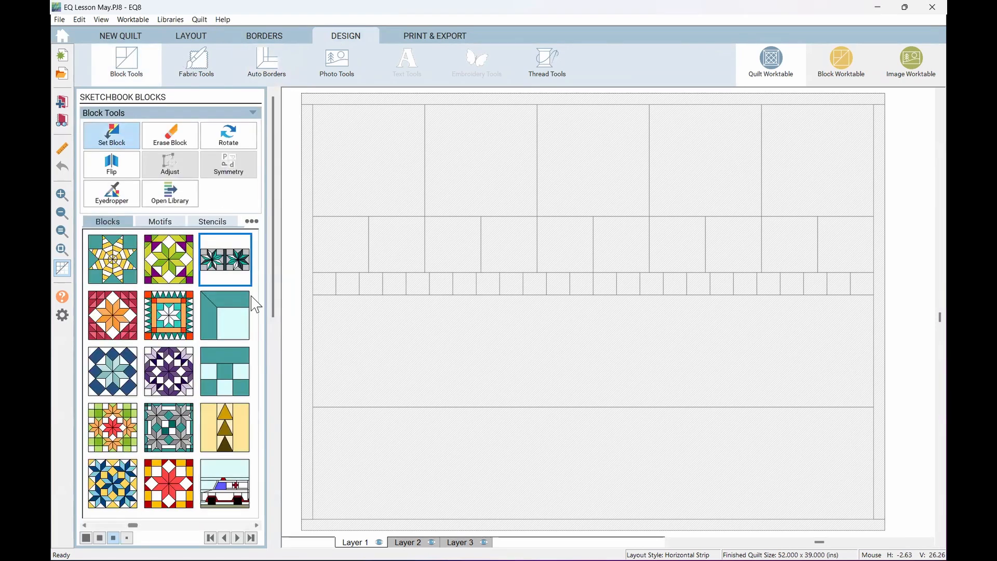
{"action": "left_click", "coordinate": [241, 523]}
{"action": "left_click", "coordinate": [241, 524]}
{"action": "left_click", "coordinate": [241, 524]}
{"action": "left_click", "coordinate": [241, 524]}
{"action": "left_click", "coordinate": [241, 523]}
{"action": "left_click", "coordinate": [241, 523]}
{"action": "left_click", "coordinate": [241, 523]}
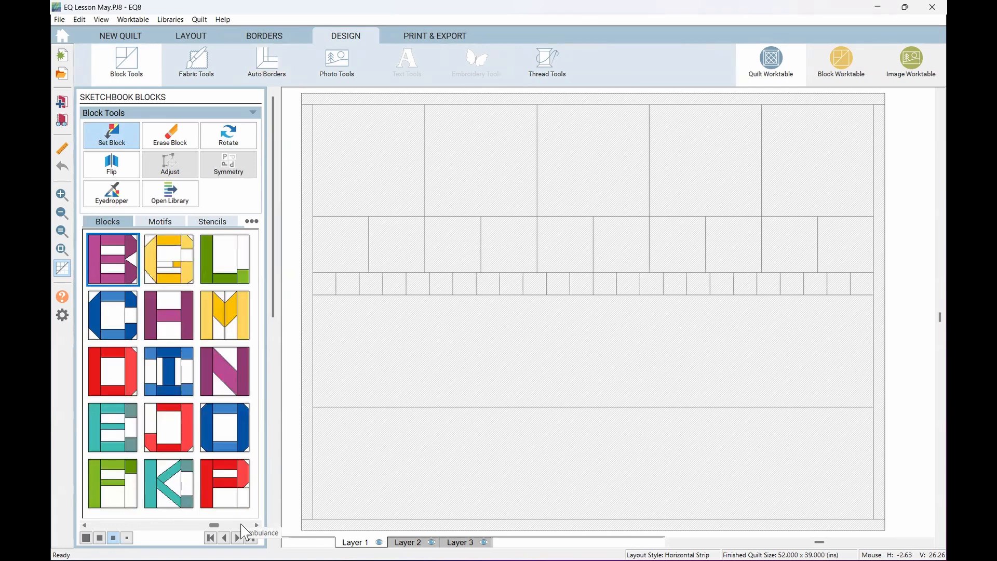
{"action": "left_click", "coordinate": [172, 525]}
{"action": "left_click", "coordinate": [113, 427]}
{"action": "left_click", "coordinate": [818, 162]}
Step: Fill the first row's fourth, third and second squares with the yellow passenger car, gold hopper car and salmon boxcar blocks
{"action": "left_click", "coordinate": [113, 372]}
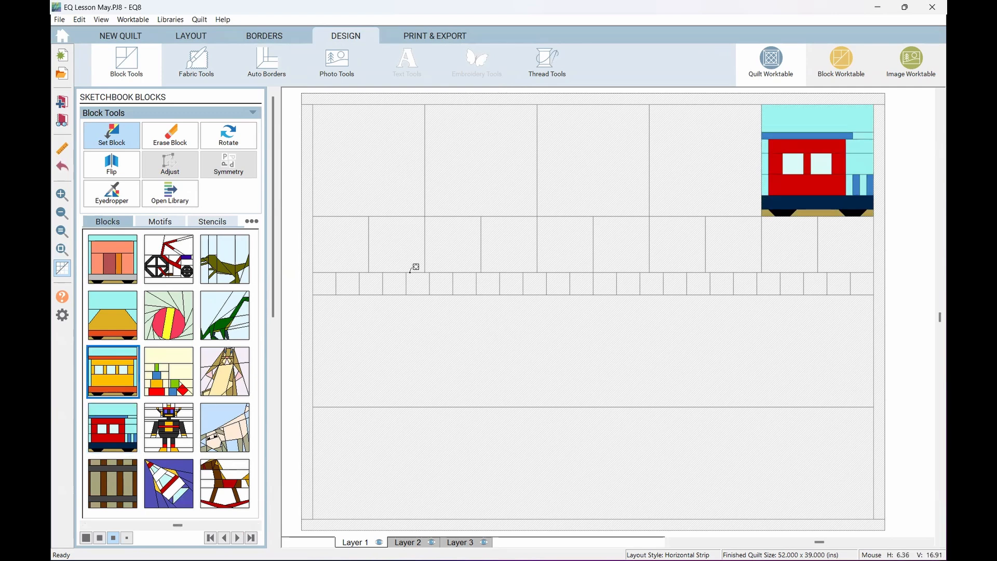
{"action": "left_click", "coordinate": [705, 161]}
{"action": "left_click", "coordinate": [112, 315]}
{"action": "left_click", "coordinate": [584, 178]}
{"action": "left_click", "coordinate": [113, 259]}
{"action": "left_click", "coordinate": [480, 161]}
Step: Replace the first row's second block with the orange cab and red tender block, and set the orange engine front in the first square
{"action": "left_click", "coordinate": [129, 525]}
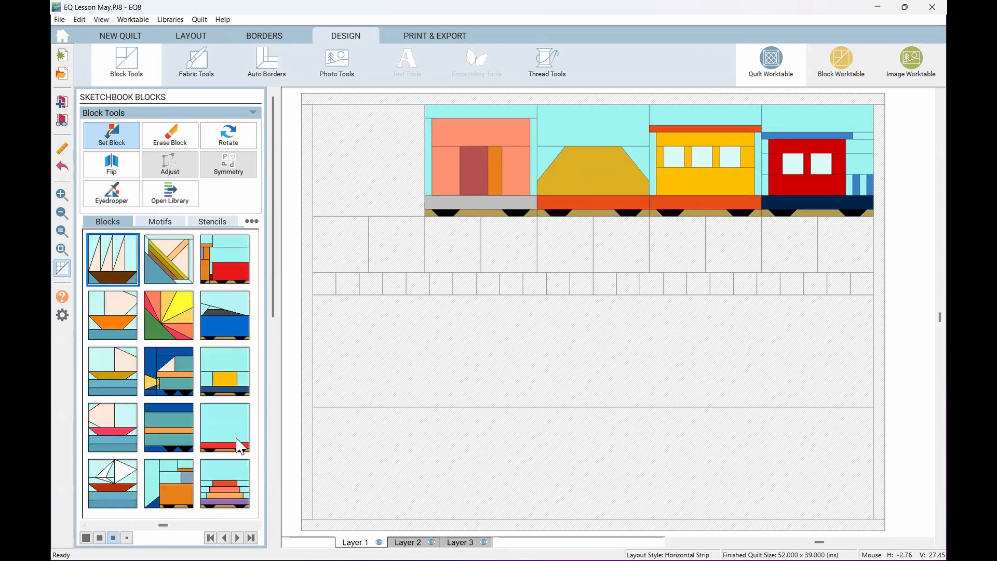
{"action": "left_click", "coordinate": [225, 259]}
{"action": "left_click", "coordinate": [480, 161]}
{"action": "left_click", "coordinate": [169, 484]}
{"action": "left_click", "coordinate": [369, 161]}
Step: Set the green long-necked dinosaur block into the first square of the second row
{"action": "left_click", "coordinate": [220, 524]}
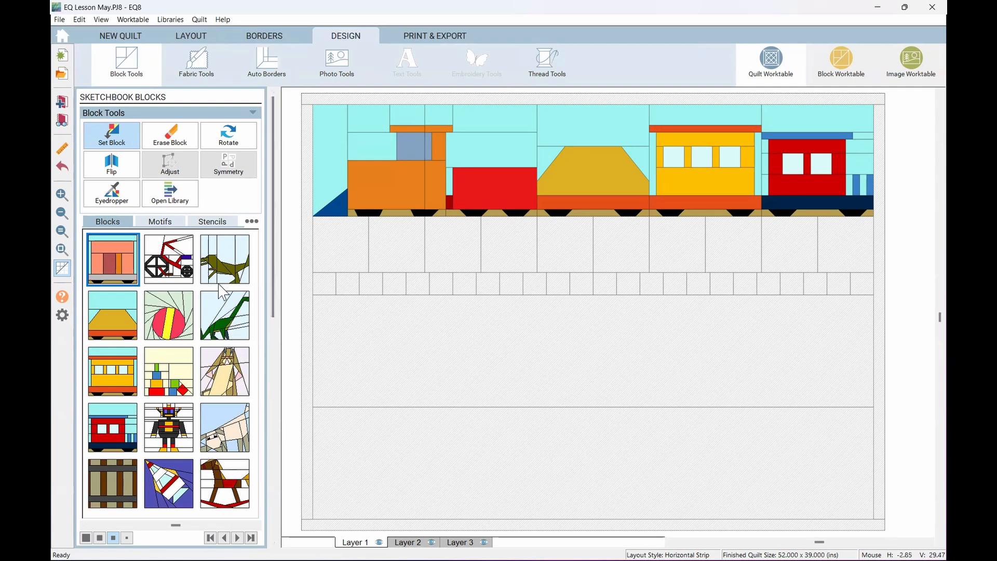
{"action": "left_click", "coordinate": [177, 337]}
{"action": "left_click", "coordinate": [225, 315]}
{"action": "left_click", "coordinate": [340, 244]}
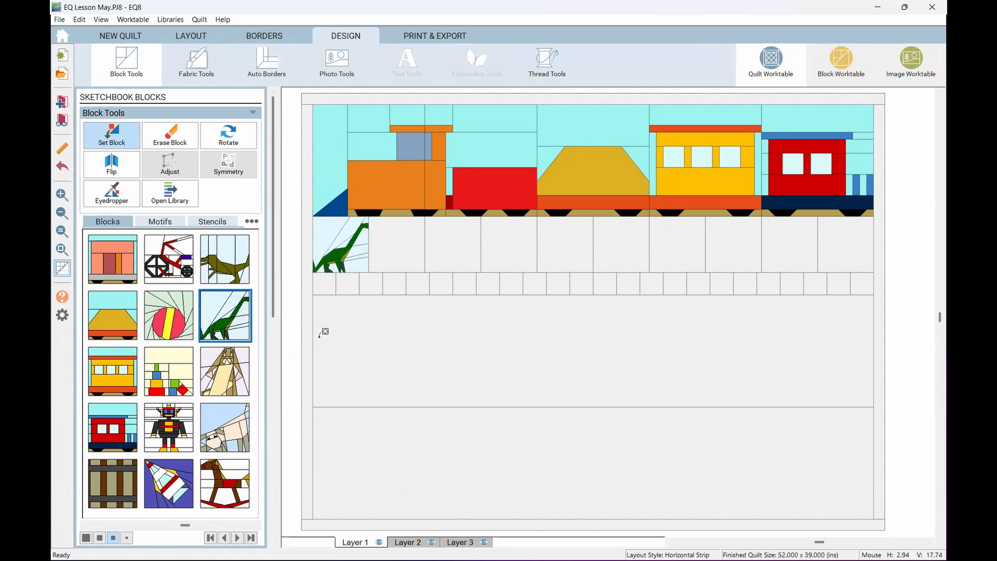
Step: Set the brown teddy bear block from the Sketchbook into the second square of the second row
{"action": "left_click", "coordinate": [238, 536]}
{"action": "left_click", "coordinate": [385, 240]}
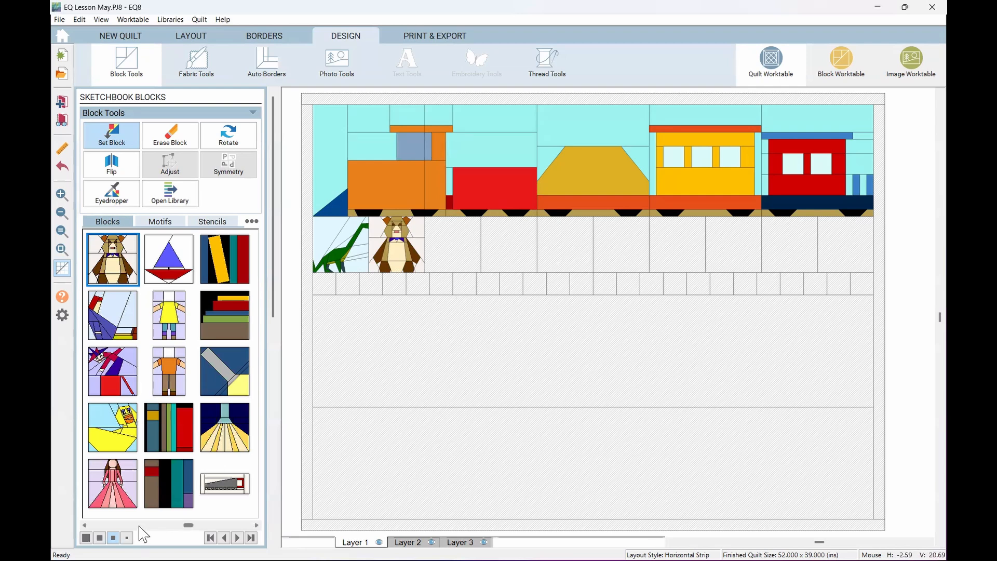
Step: Fill all ten squares of the second row with the teal, yellow and white star block from the Sketchbook
{"action": "left_click", "coordinate": [142, 525]}
{"action": "left_click", "coordinate": [140, 525]}
{"action": "left_click", "coordinate": [142, 525]}
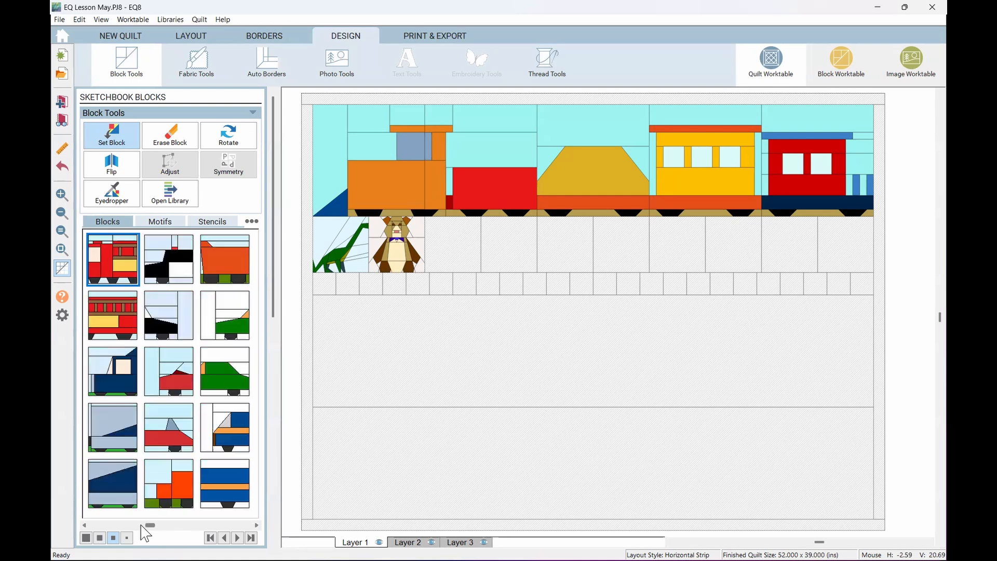
{"action": "left_click", "coordinate": [109, 525]}
{"action": "left_click", "coordinate": [96, 525]}
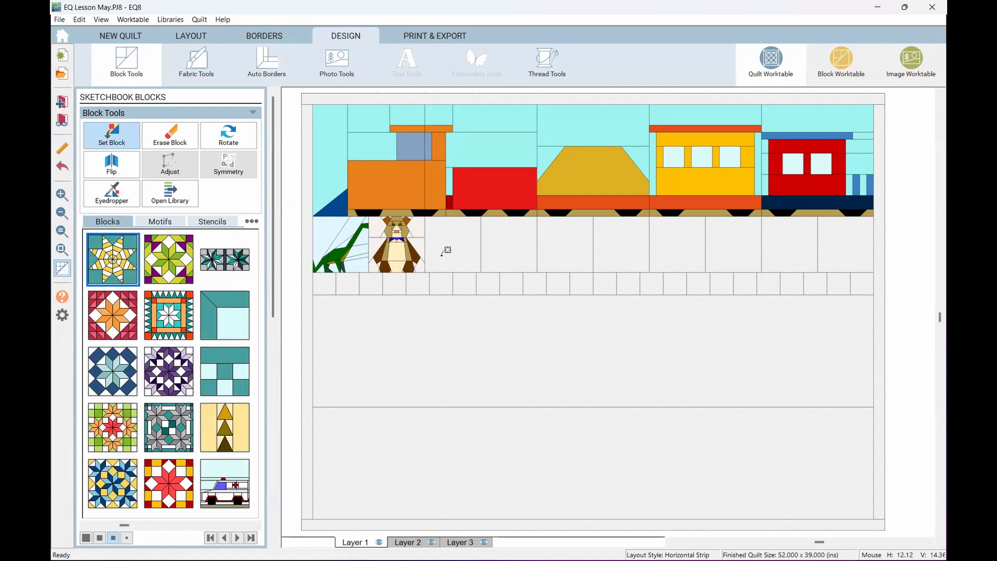
{"action": "left_click", "coordinate": [363, 237]}
{"action": "left_click", "coordinate": [404, 239]}
{"action": "left_click", "coordinate": [453, 239]}
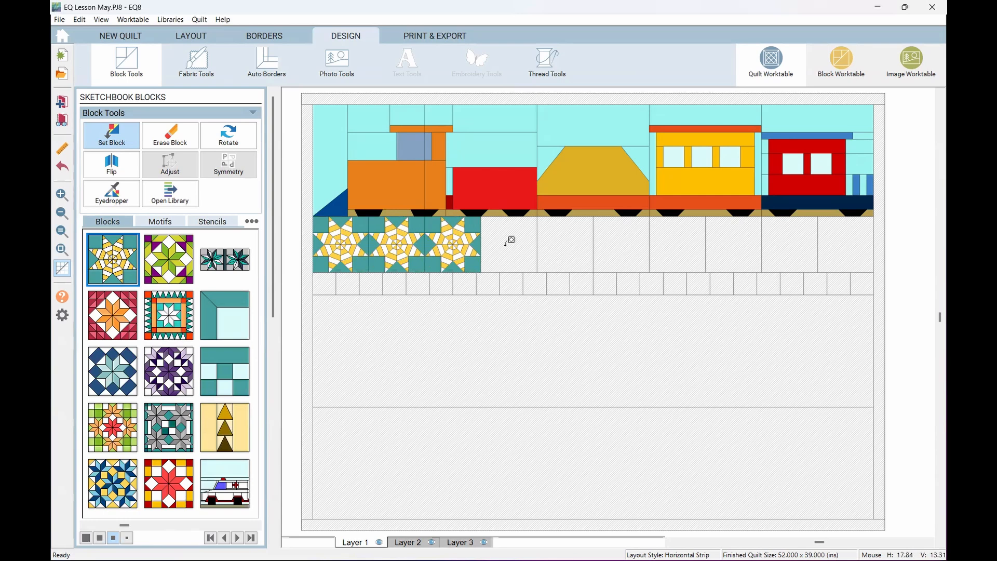
{"action": "left_click", "coordinate": [509, 239]}
{"action": "left_click", "coordinate": [566, 240]}
{"action": "left_click", "coordinate": [620, 242]}
{"action": "left_click", "coordinate": [689, 242]}
{"action": "left_click", "coordinate": [725, 242]}
{"action": "left_click", "coordinate": [787, 243]}
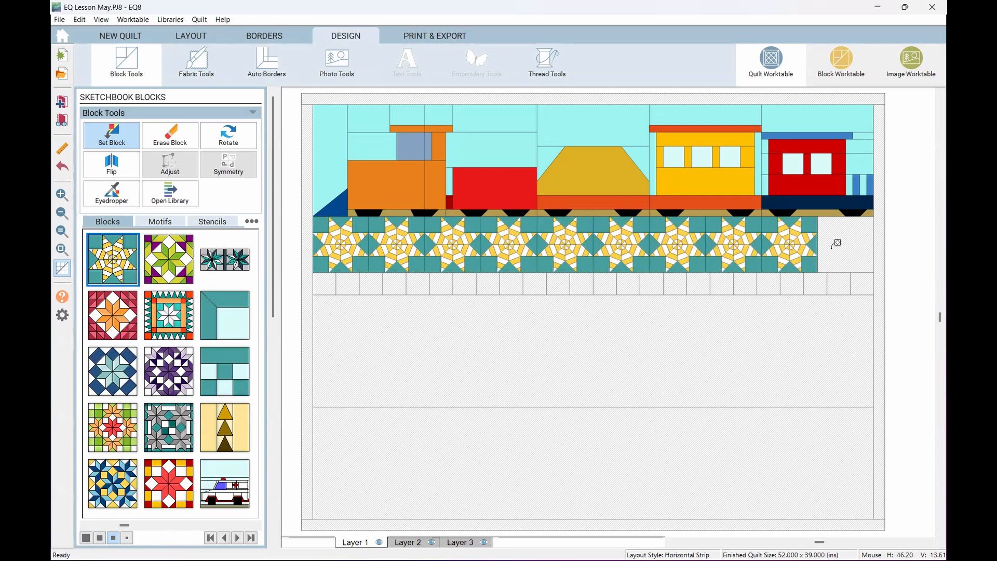
{"action": "left_click", "coordinate": [850, 244]}
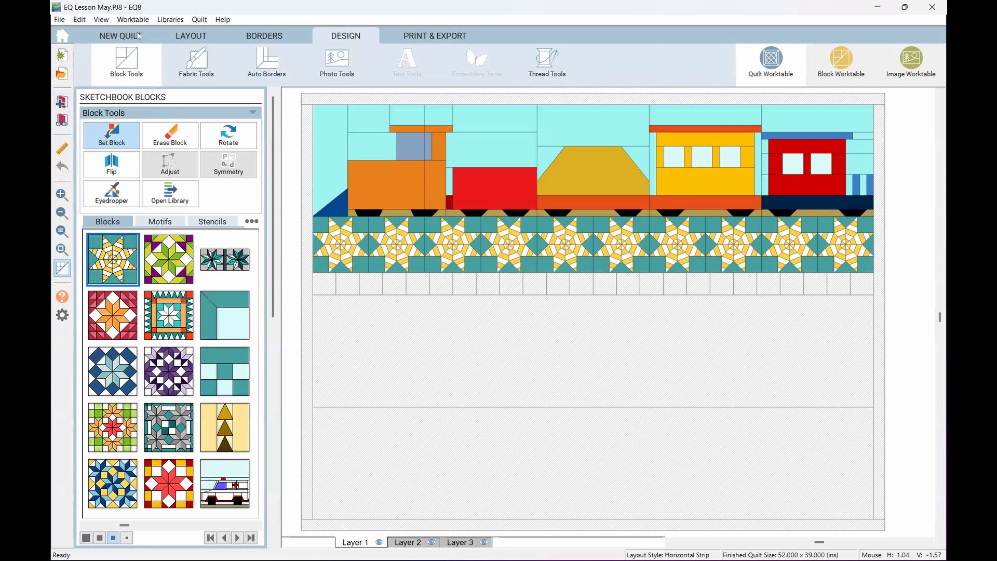
Step: Start a new quilt with the Vertical Strip layout and review its strip settings
{"action": "left_click", "coordinate": [122, 34]}
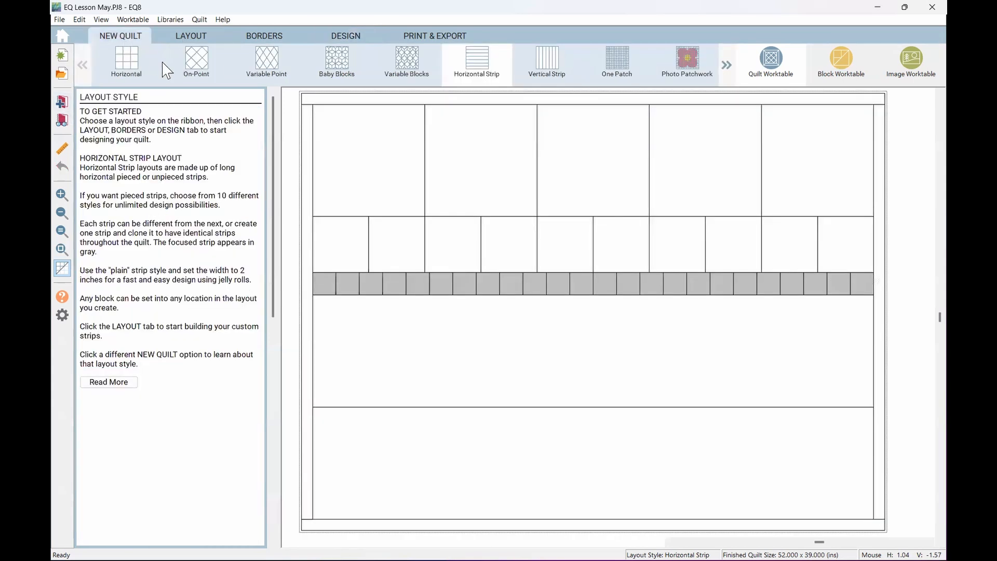
{"action": "left_click", "coordinate": [547, 72]}
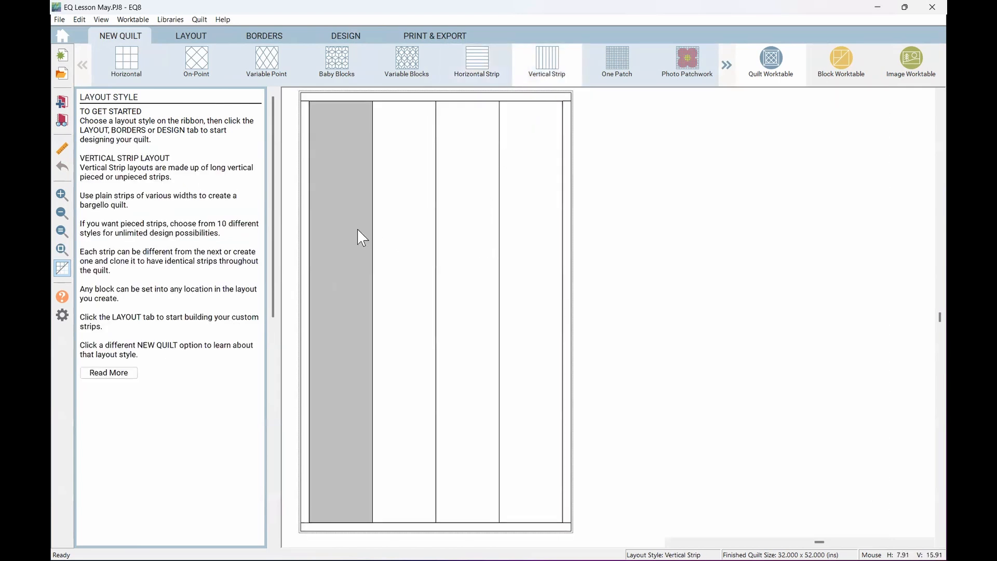
{"action": "left_click", "coordinate": [189, 38]}
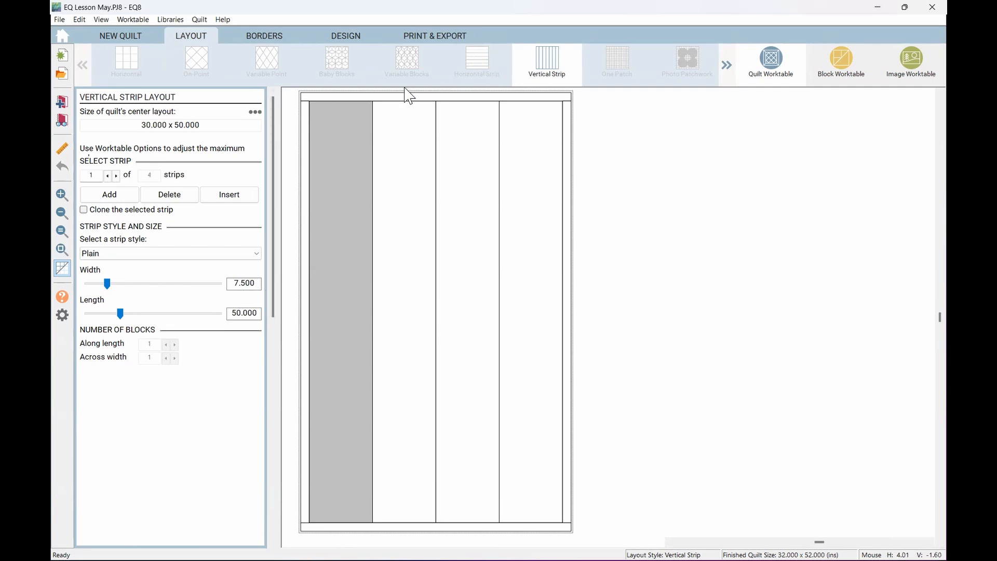
{"action": "left_click", "coordinate": [146, 40]}
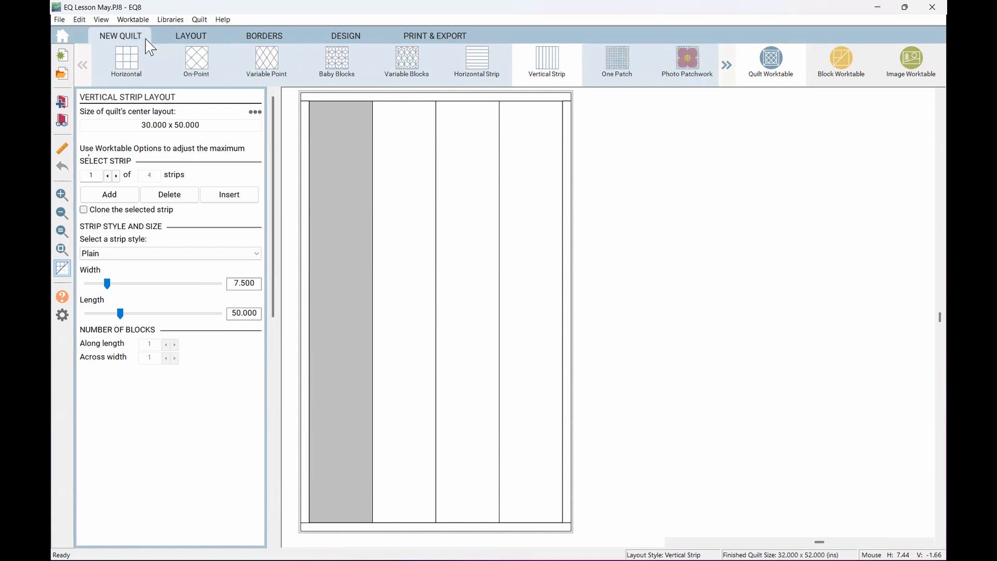
{"action": "left_click", "coordinate": [199, 39]}
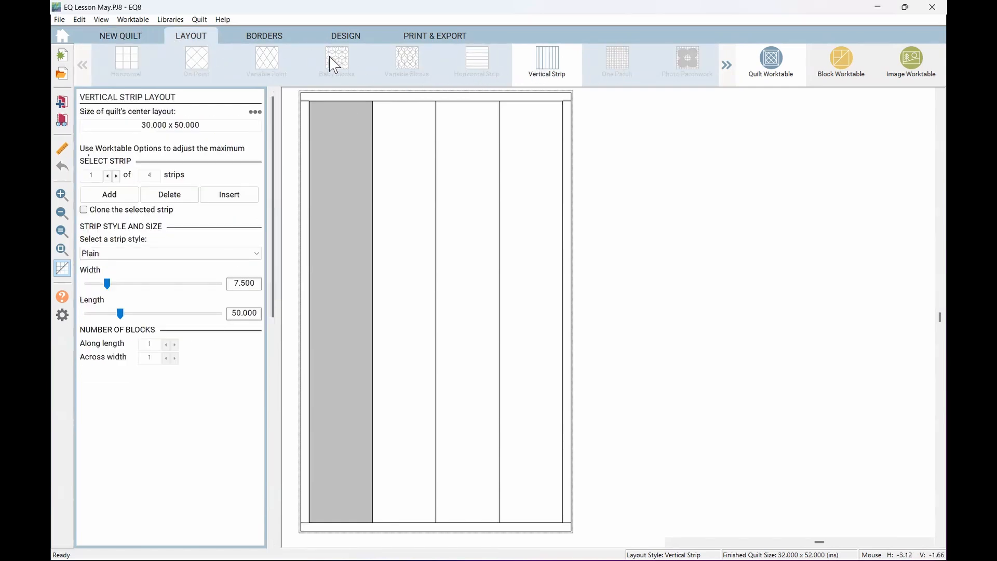
{"action": "left_click", "coordinate": [120, 40]}
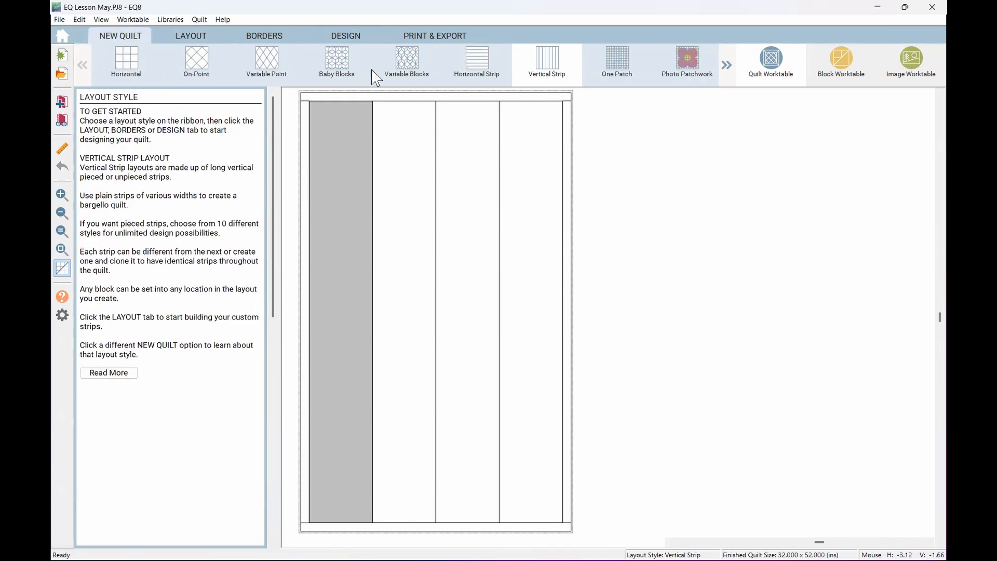
Step: Compare the Horizontal Strip layout and its strip settings, and return to the Vertical Strip layout
{"action": "left_click", "coordinate": [473, 73]}
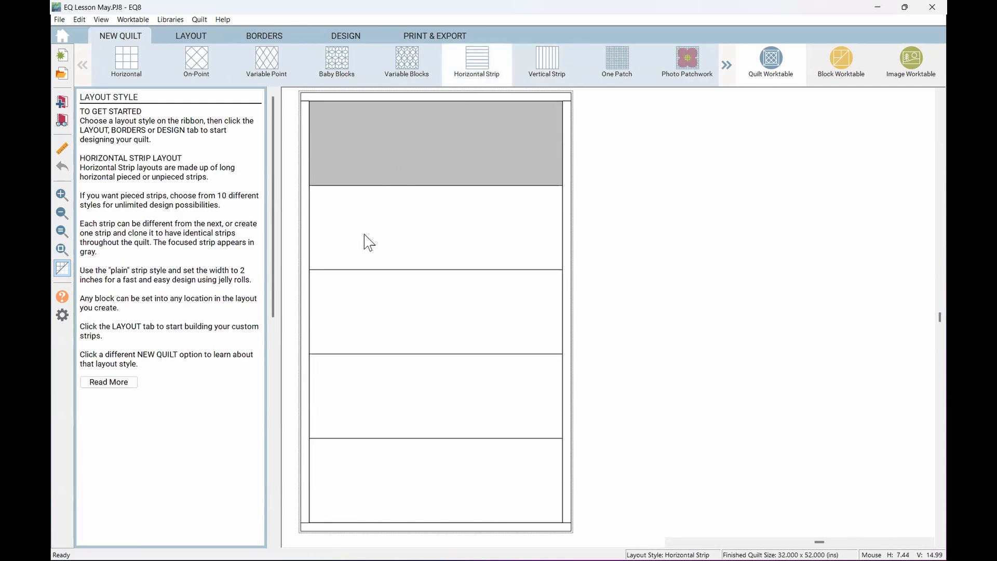
{"action": "left_click", "coordinate": [193, 37]}
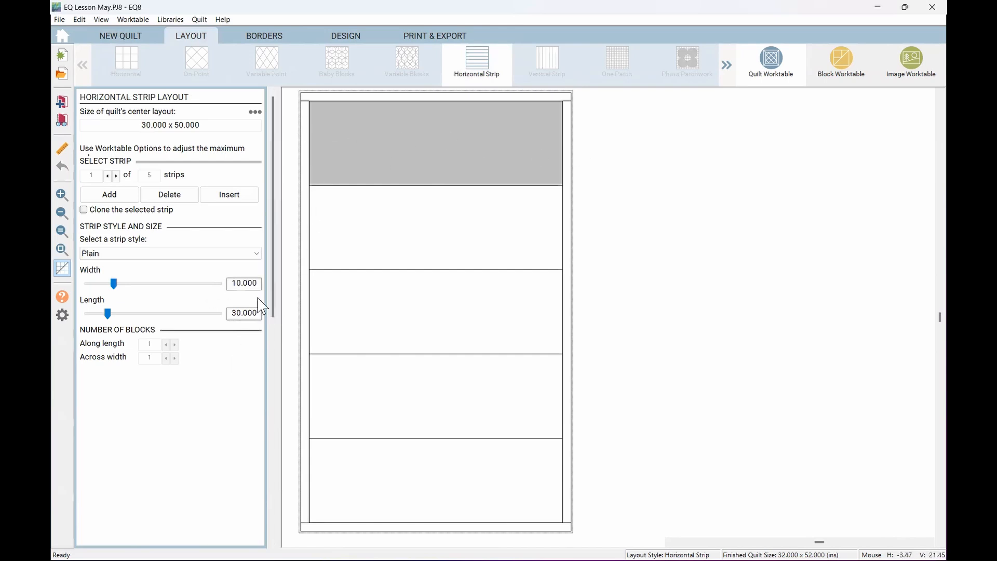
{"action": "left_click", "coordinate": [119, 36]}
{"action": "left_click", "coordinate": [535, 66]}
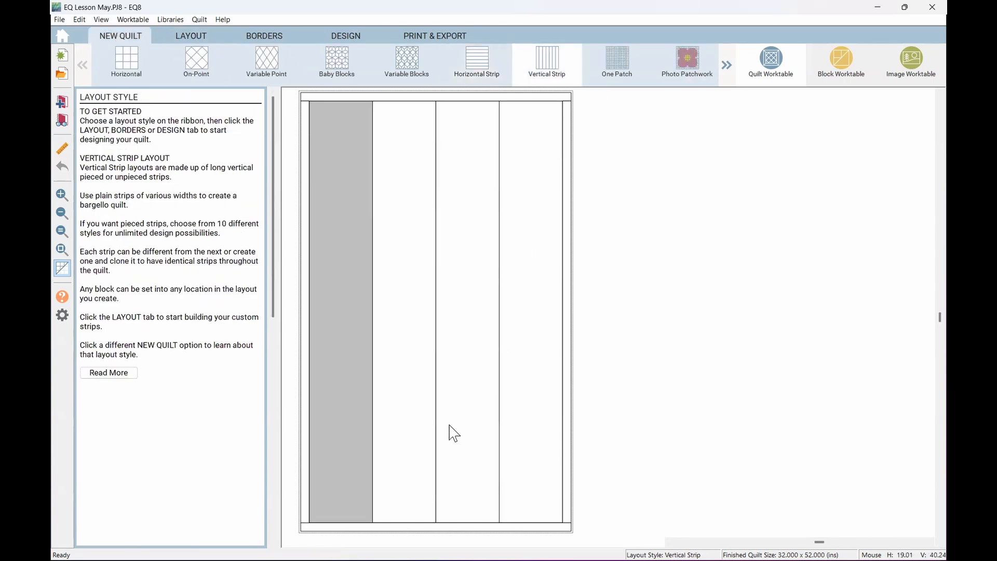
Step: Try the Half Drop Blocks style on the first vertical strip, and settle on Half Drop Diamonds for it
{"action": "scroll", "coordinate": [410, 322], "scroll_direction": "down", "scroll_amount": 1}
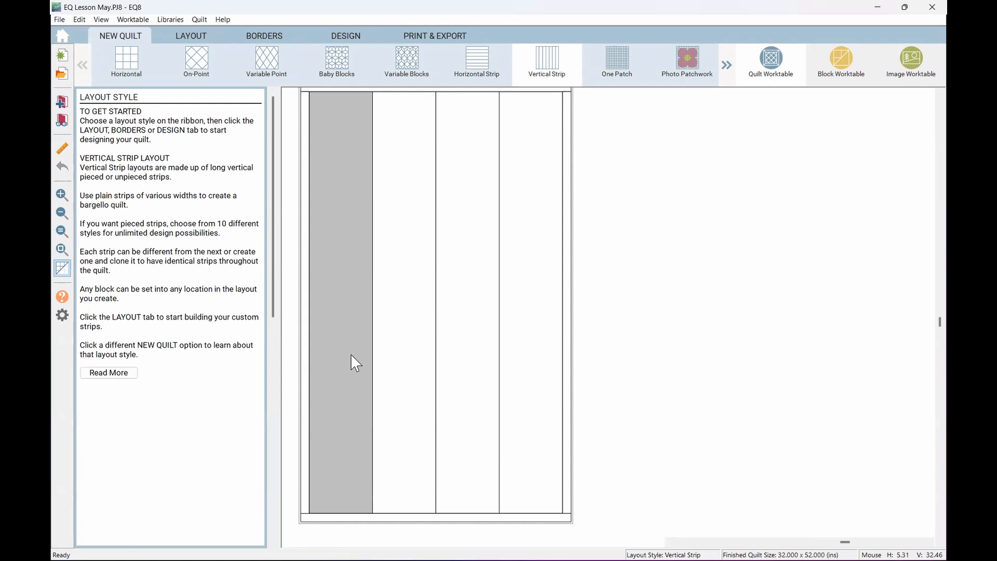
{"action": "left_click", "coordinate": [200, 35]}
{"action": "left_click", "coordinate": [256, 254]}
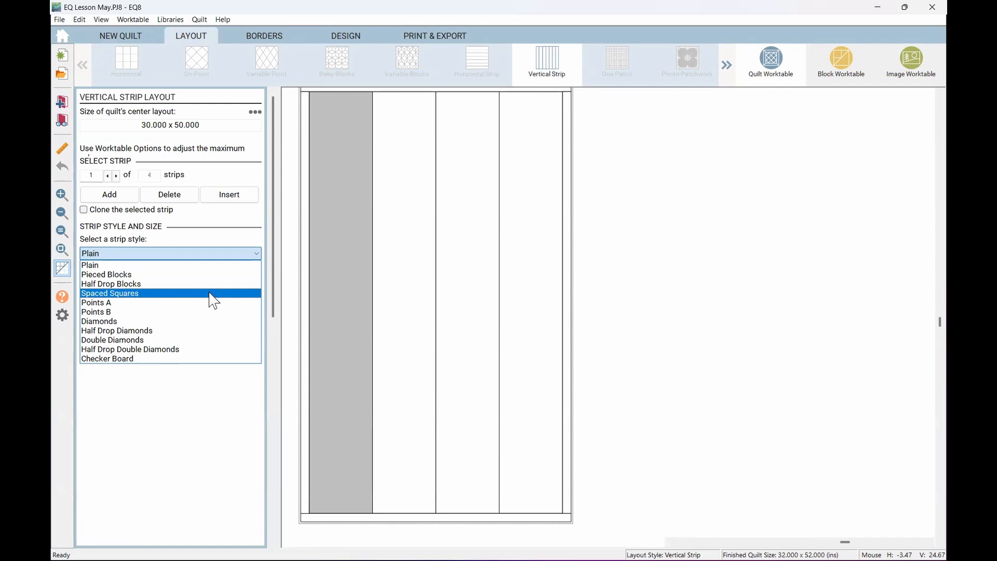
{"action": "left_click", "coordinate": [215, 285]}
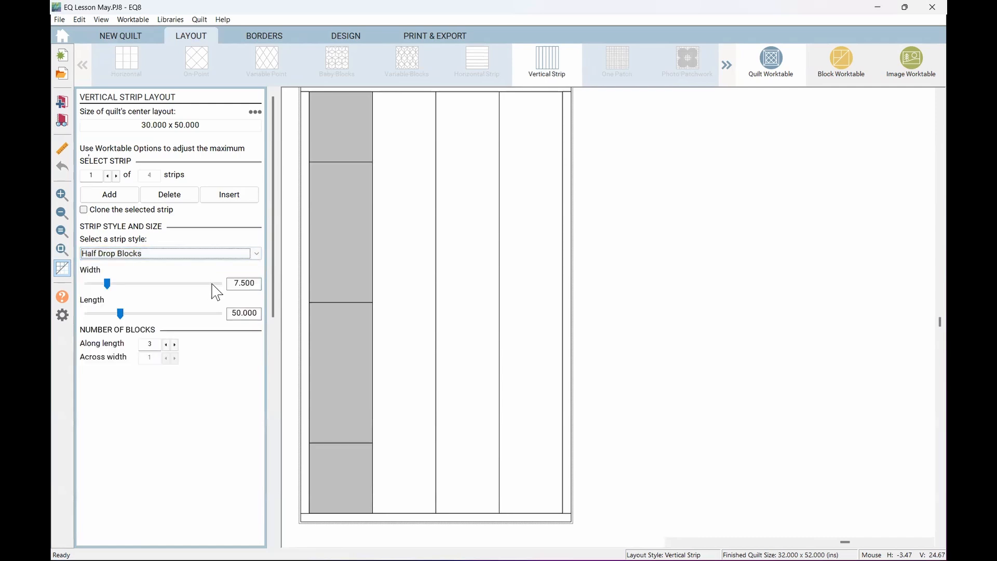
{"action": "left_click", "coordinate": [256, 255]}
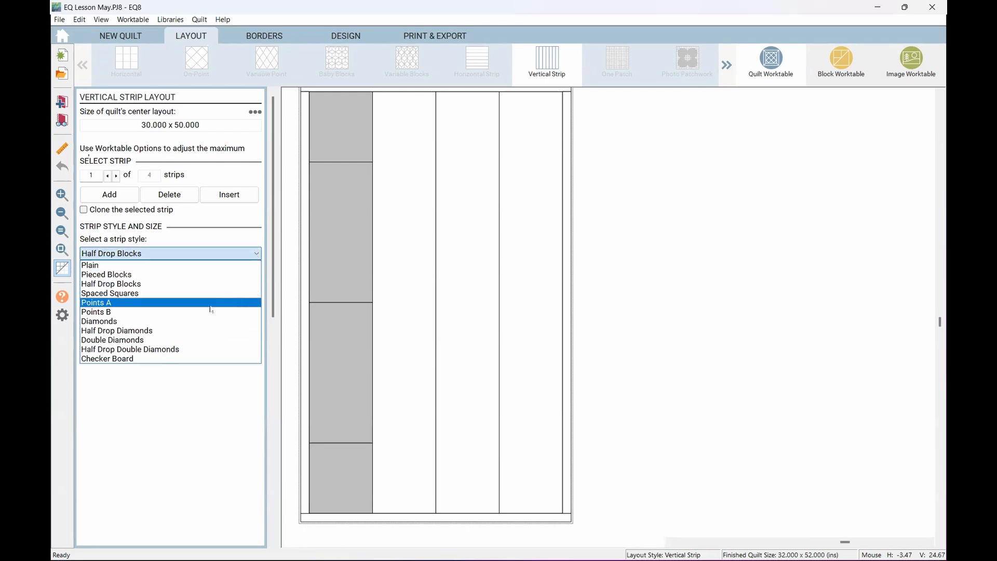
{"action": "left_click", "coordinate": [205, 332]}
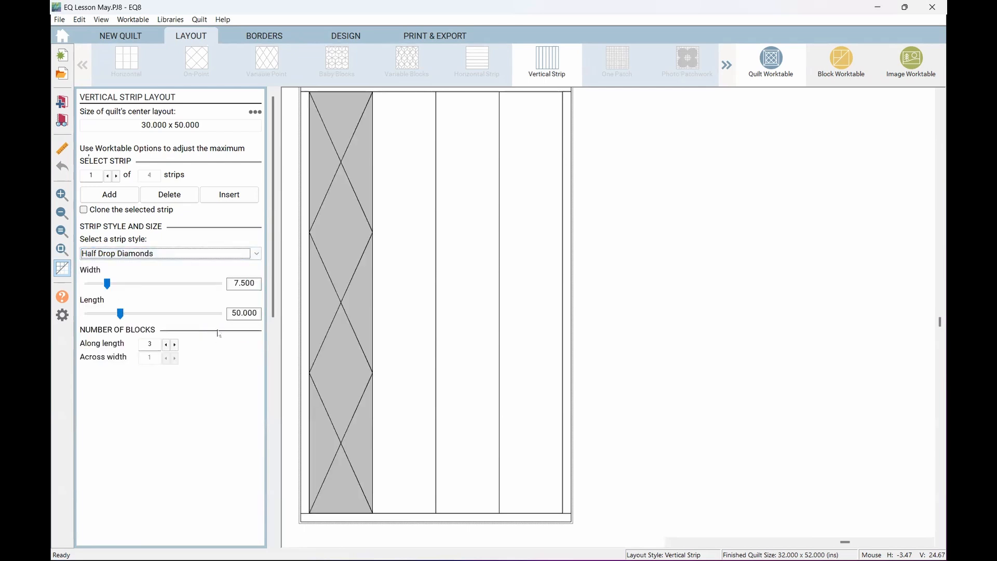
{"action": "left_click", "coordinate": [255, 254]}
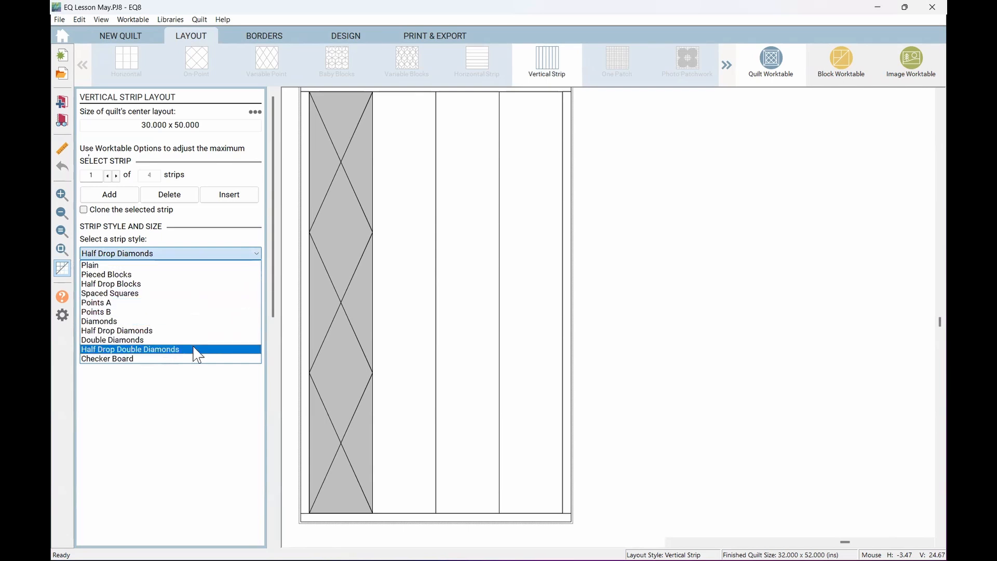
{"action": "left_click", "coordinate": [418, 357]}
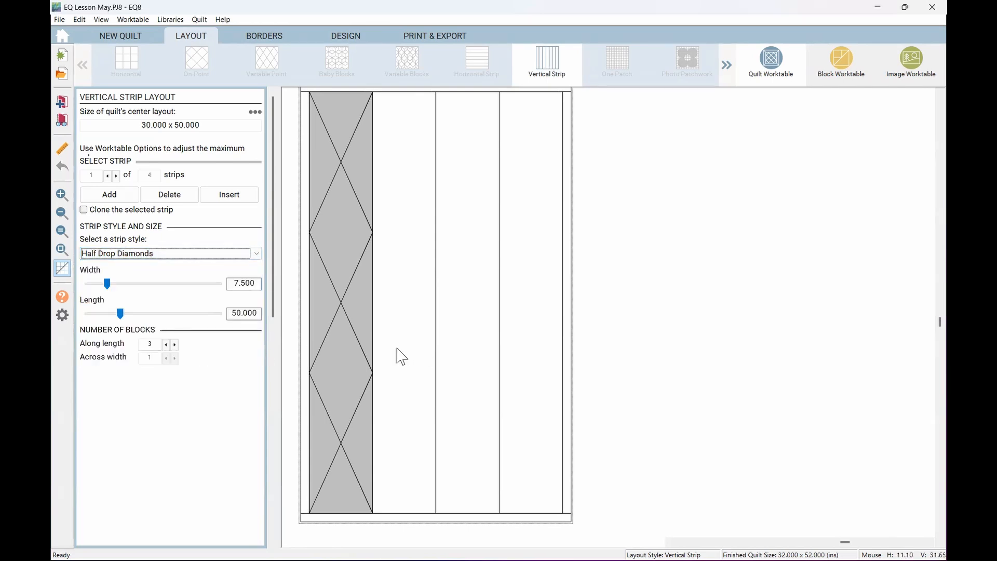
Step: Change the second vertical strip's style to Checker Board
{"action": "left_click", "coordinate": [397, 348]}
{"action": "left_click", "coordinate": [256, 253]}
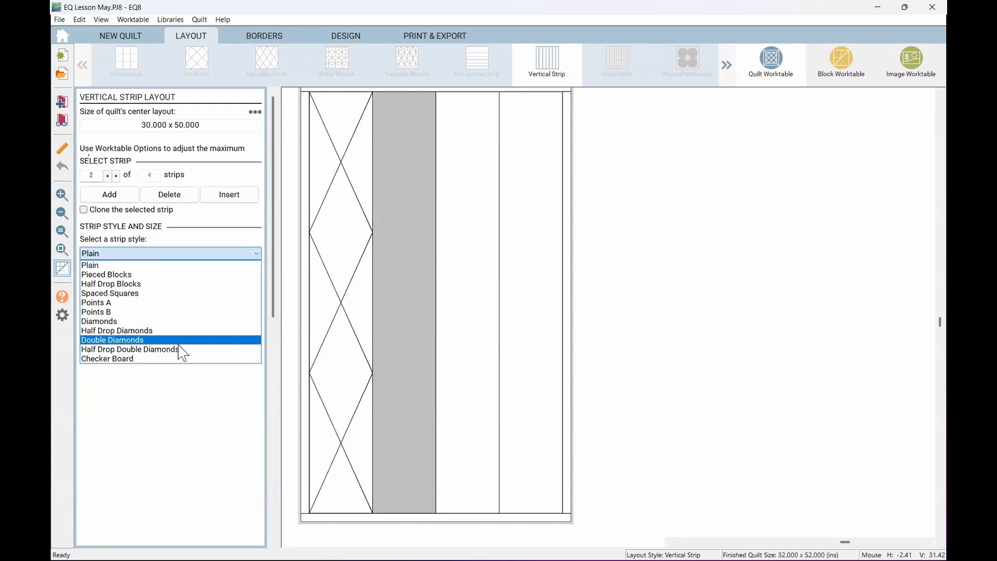
{"action": "left_click", "coordinate": [176, 358]}
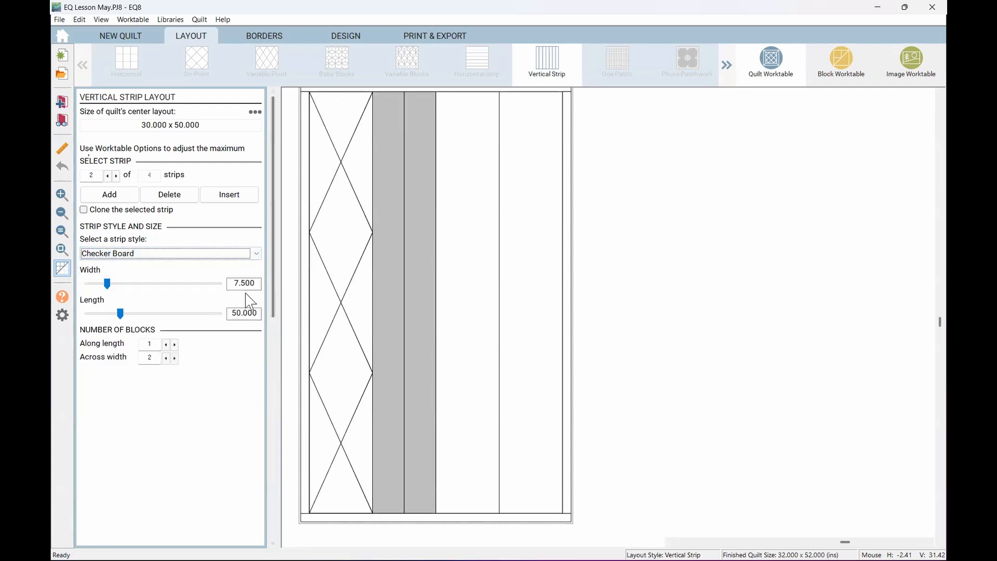
{"action": "left_click", "coordinate": [259, 255]}
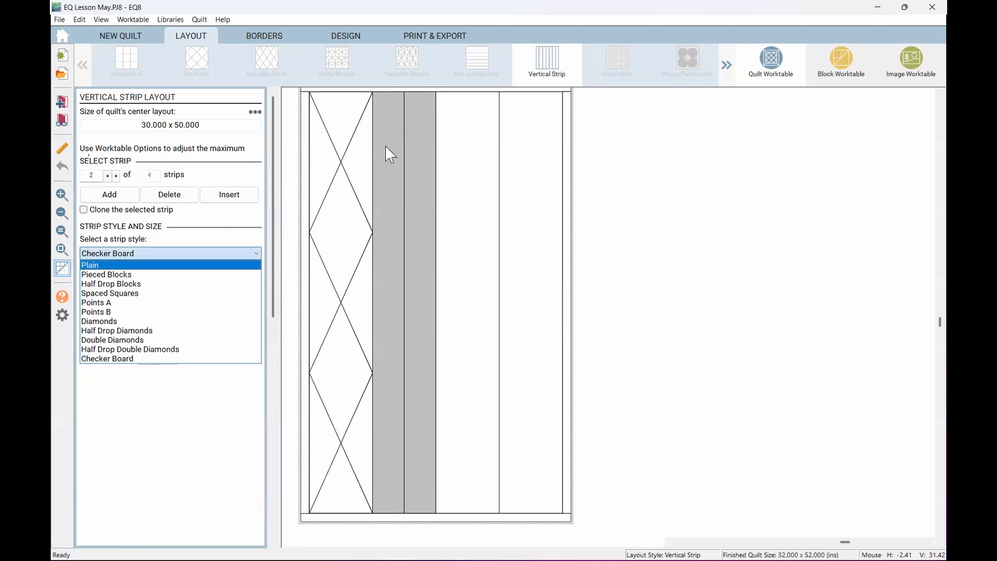
Step: Set the third vertical strip's style to Points B and the fourth strip's style to Points A
{"action": "left_click", "coordinate": [474, 169]}
{"action": "left_click", "coordinate": [475, 166]}
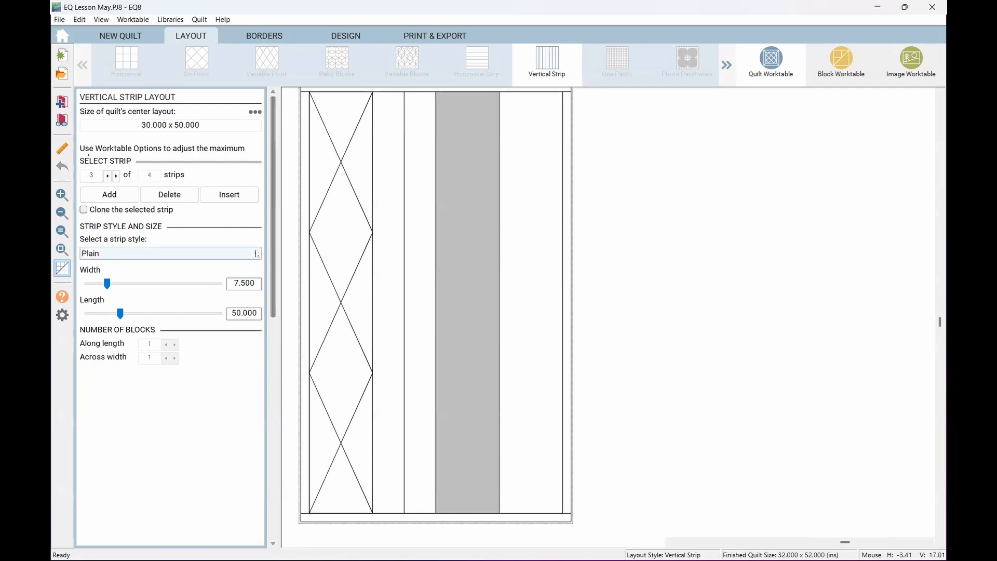
{"action": "left_click", "coordinate": [244, 253]}
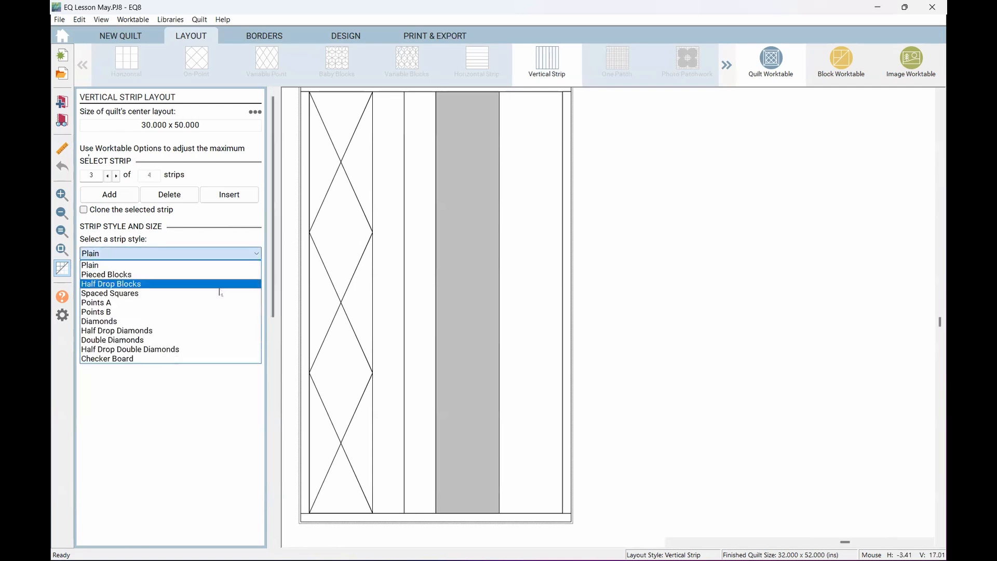
{"action": "left_click", "coordinate": [200, 312]}
{"action": "left_click", "coordinate": [526, 207]}
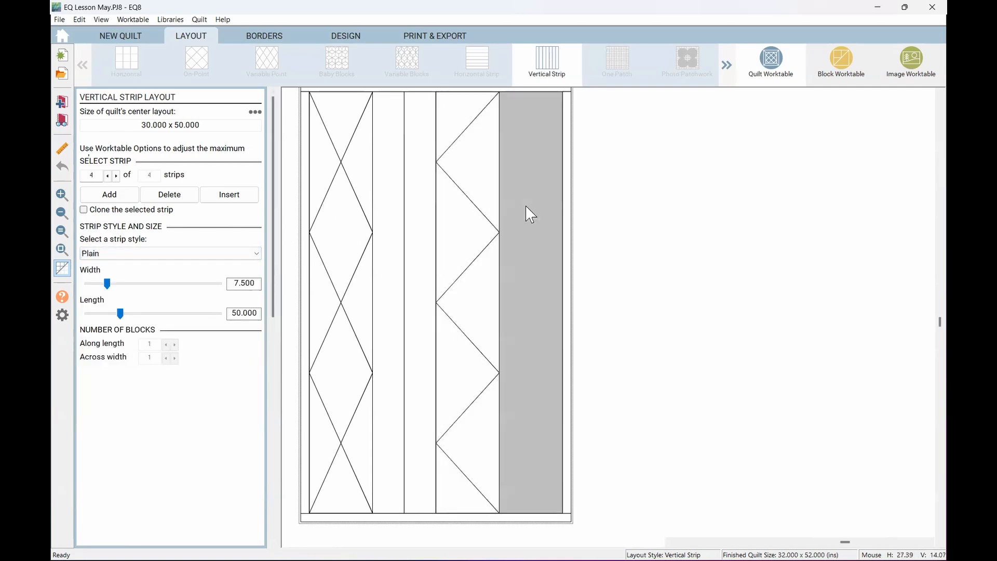
{"action": "left_click", "coordinate": [250, 257]}
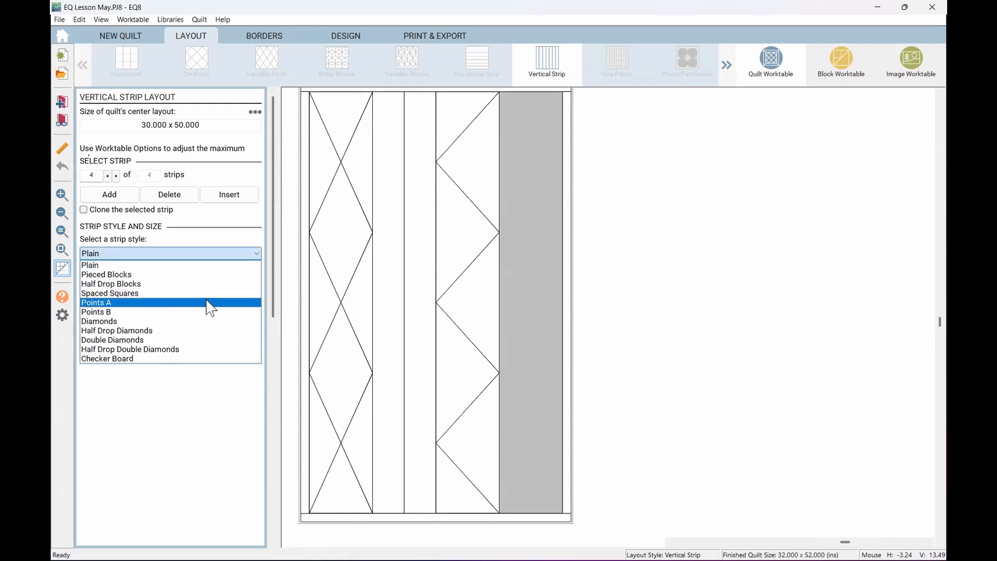
{"action": "left_click", "coordinate": [206, 303]}
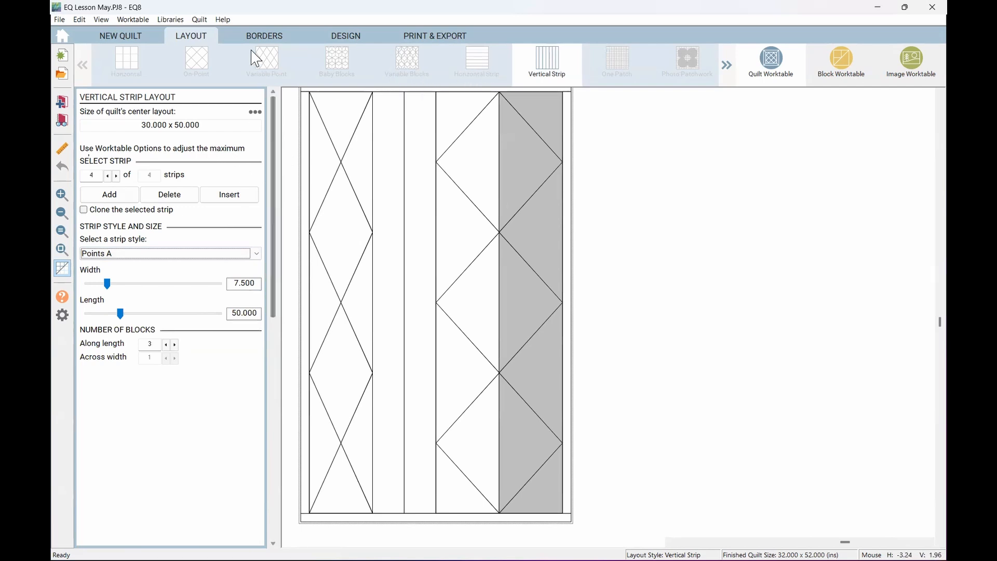
Step: Try the orange and teal bordered star block in the first column of the Checker Board strip, and undo its placement
{"action": "left_click", "coordinate": [337, 36]}
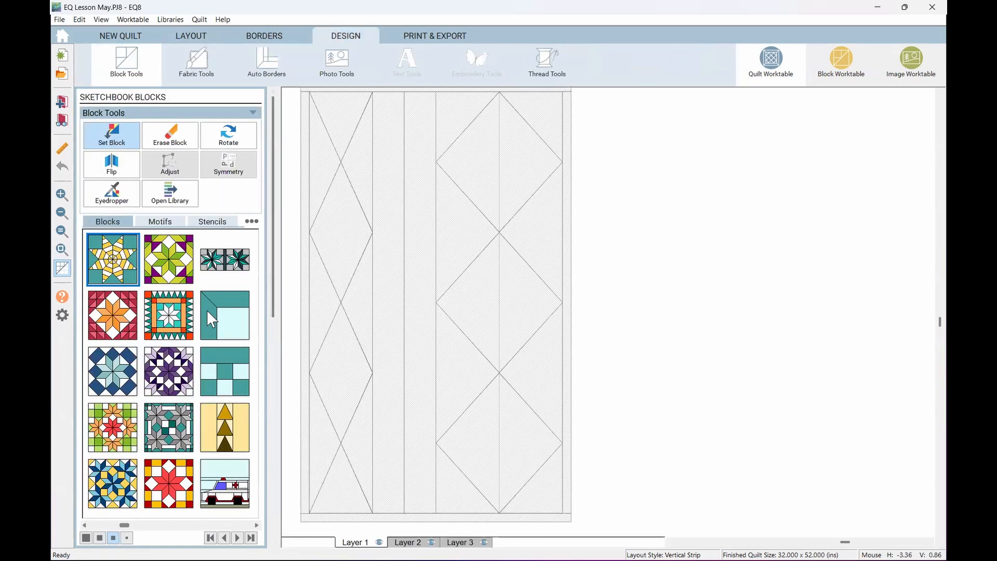
{"action": "left_click", "coordinate": [173, 328]}
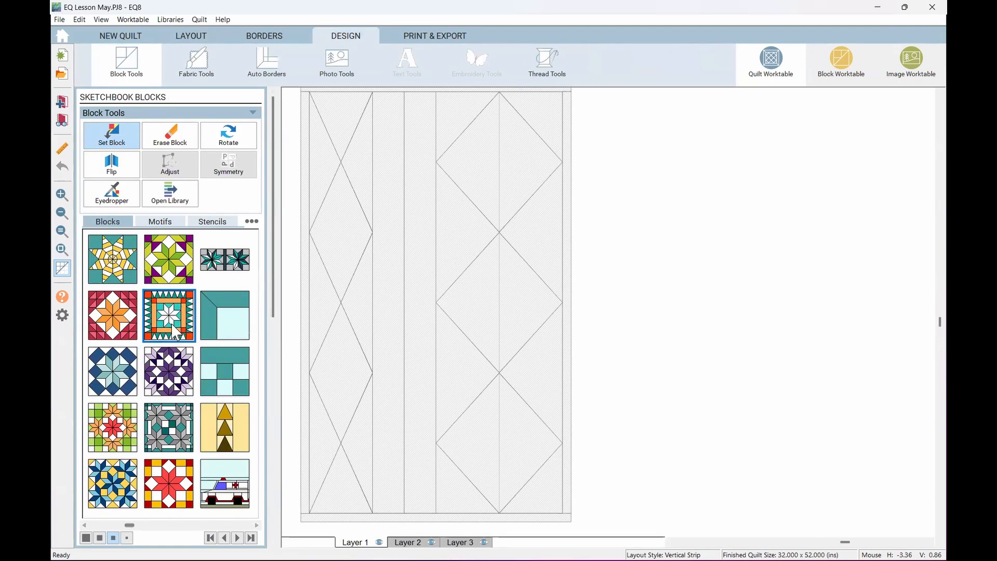
{"action": "left_click", "coordinate": [392, 207]}
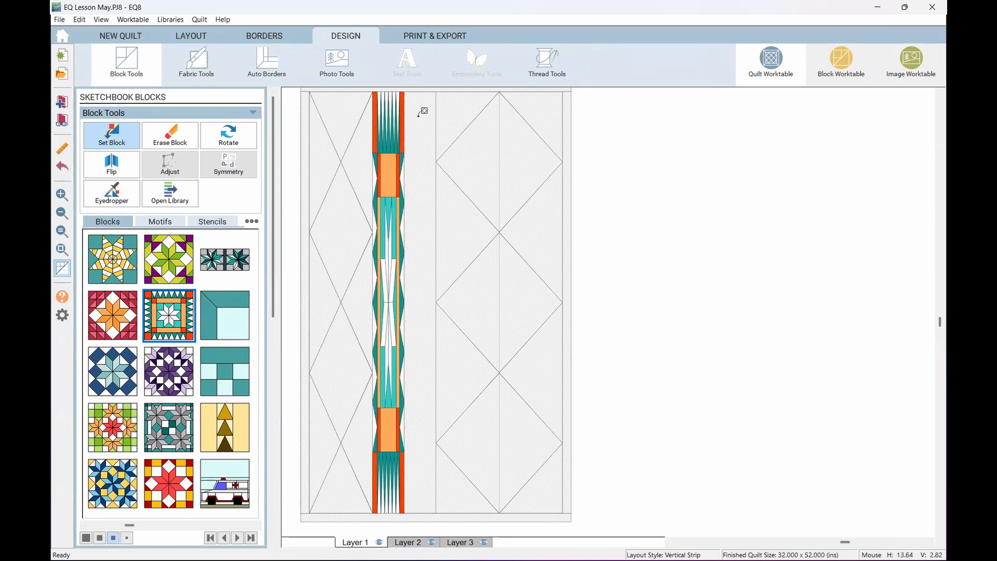
{"action": "key", "text": "ctrl+z"}
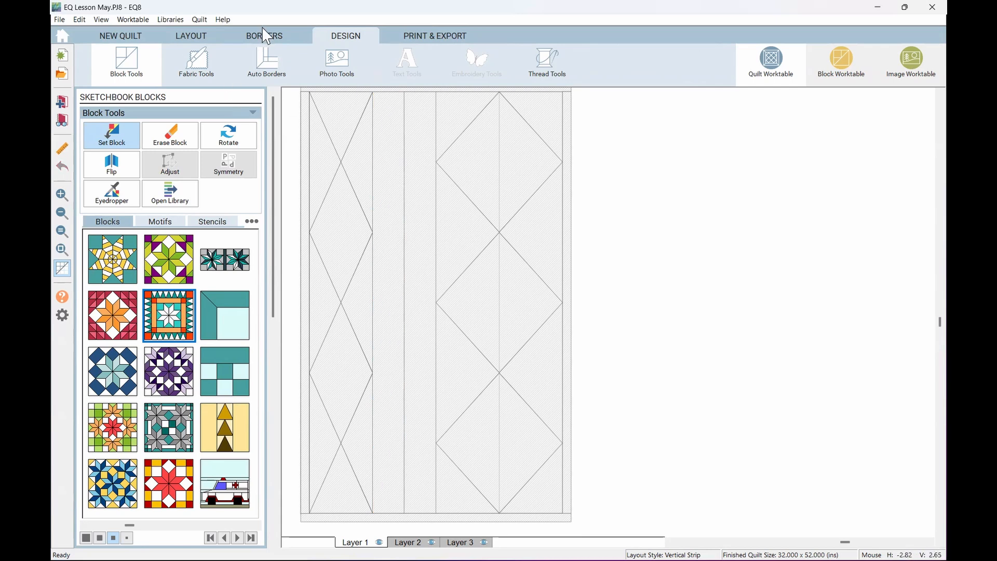
Step: Set the second strip's Checker Board layout to 15 blocks along its length
{"action": "left_click", "coordinate": [203, 36]}
{"action": "left_click", "coordinate": [385, 248]}
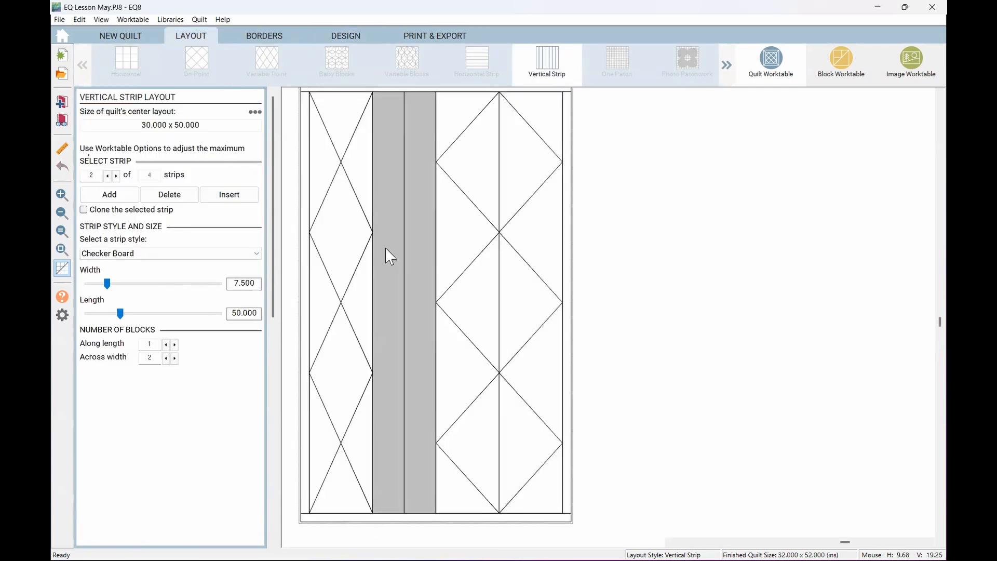
{"action": "left_click", "coordinate": [174, 344]}
{"action": "left_click", "coordinate": [175, 345]}
{"action": "left_click", "coordinate": [175, 344]}
{"action": "left_click", "coordinate": [175, 344]}
{"action": "left_click", "coordinate": [175, 345]}
{"action": "left_click", "coordinate": [174, 344]}
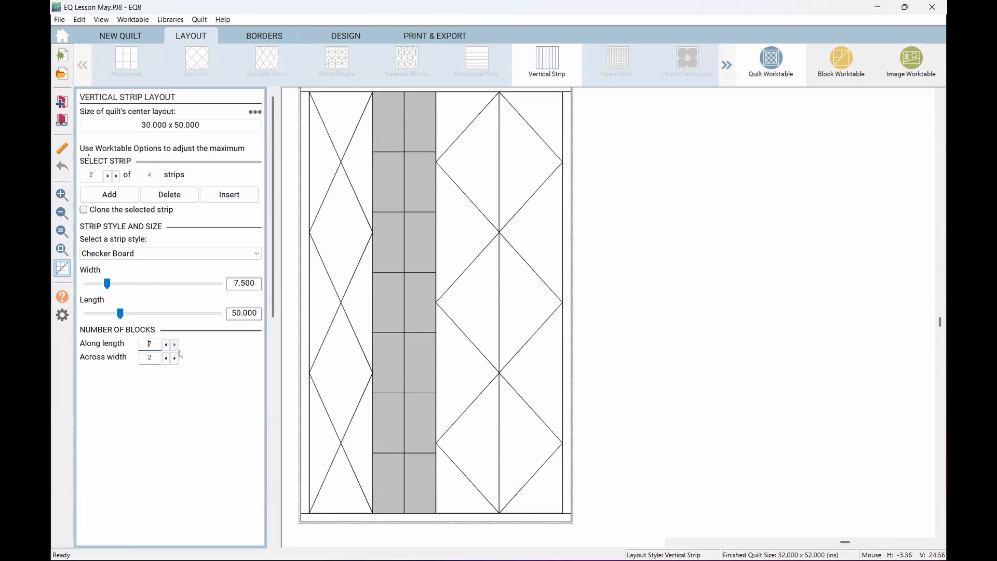
{"action": "left_click", "coordinate": [175, 344]}
{"action": "left_click", "coordinate": [174, 344]}
{"action": "left_click", "coordinate": [175, 344]}
{"action": "left_click", "coordinate": [175, 344]}
{"action": "left_click", "coordinate": [174, 345]}
{"action": "left_click", "coordinate": [174, 344]}
{"action": "left_click", "coordinate": [175, 345]}
{"action": "left_click", "coordinate": [175, 344]}
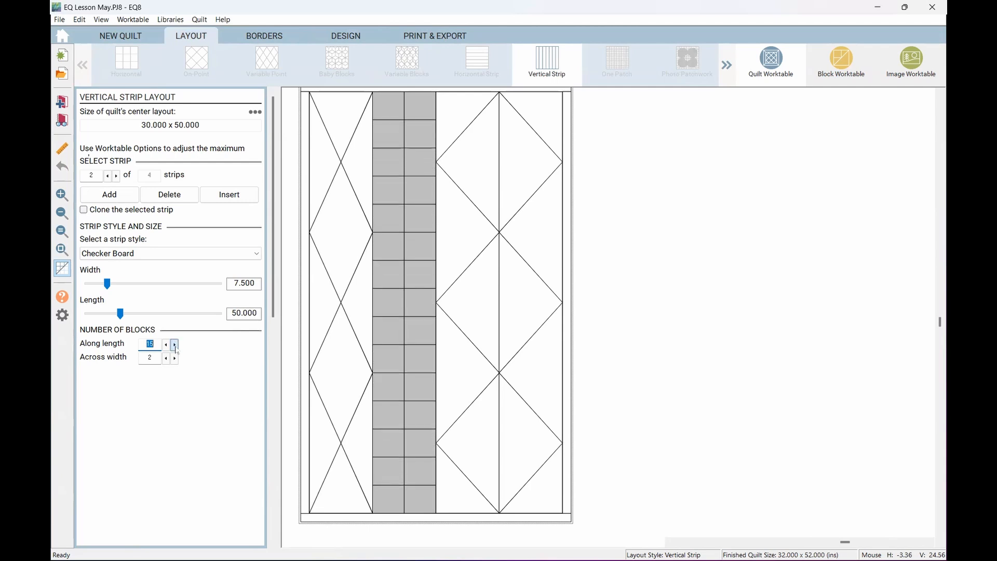
Step: Place the orange and teal bordered star block in three staggered cells of the upper Checker Board strip, alternating between its two columns
{"action": "left_click", "coordinate": [352, 37]}
{"action": "left_click", "coordinate": [389, 105]}
{"action": "left_click", "coordinate": [421, 164]}
{"action": "left_click", "coordinate": [394, 247]}
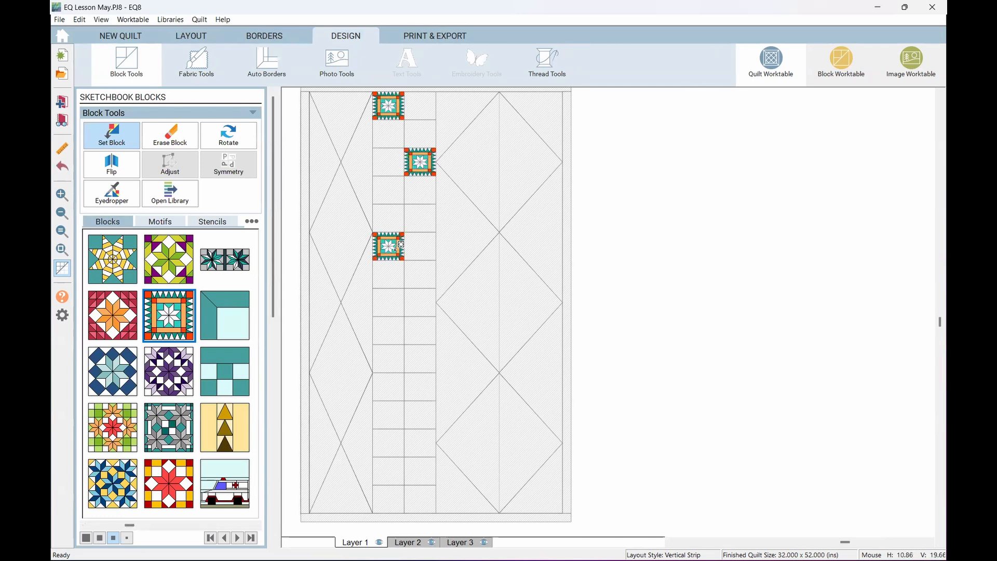
Step: Set the same star block in three alternating large triangles of the two Points strips, running from top to bottom
{"action": "left_click", "coordinate": [484, 154]}
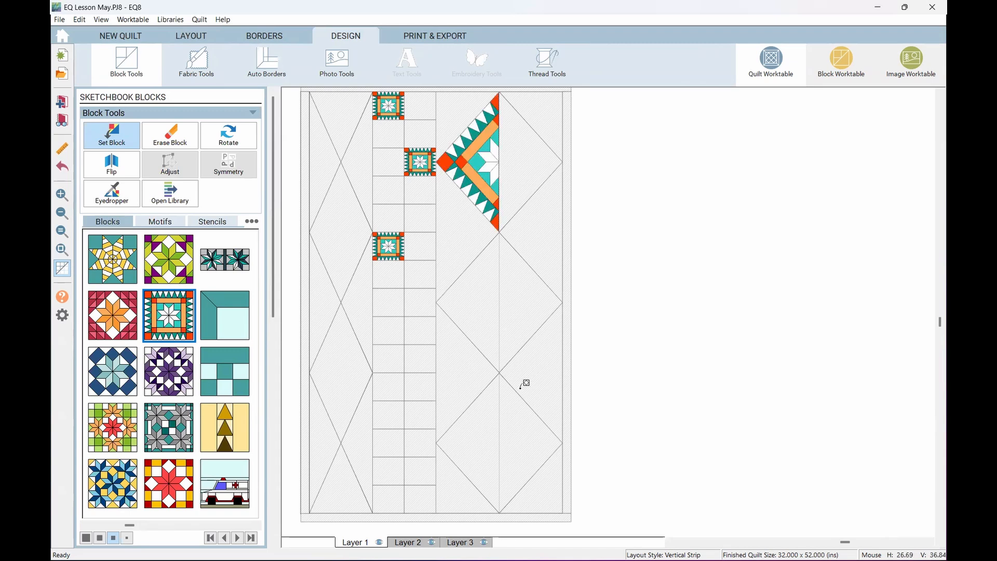
{"action": "left_click", "coordinate": [531, 293]}
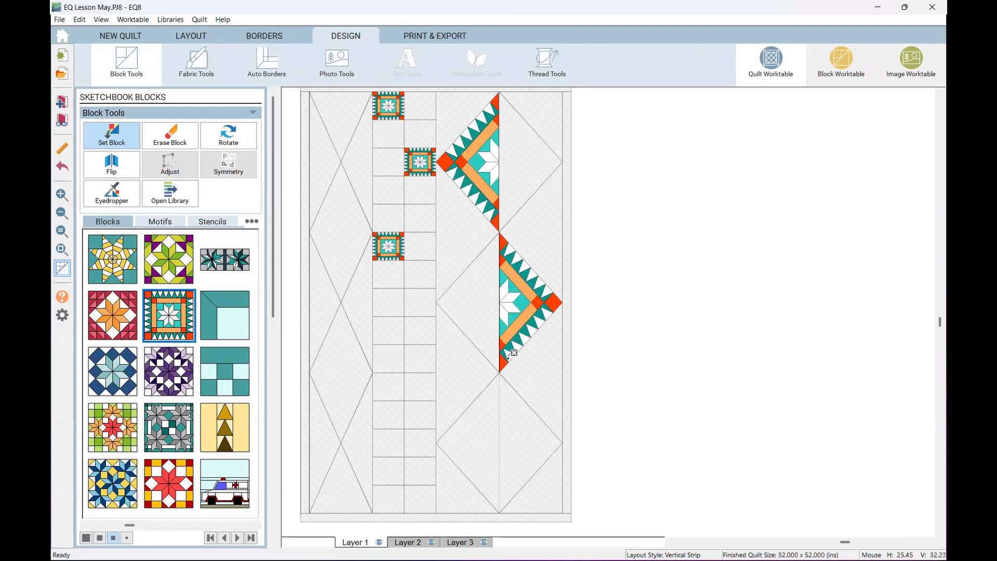
{"action": "left_click", "coordinate": [479, 416]}
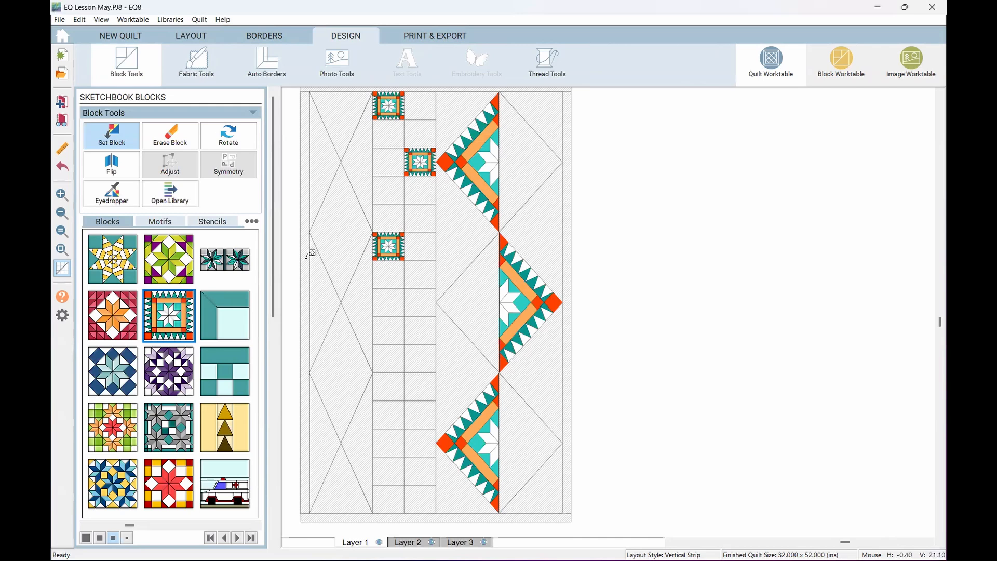
Step: Fill both full diamonds and the two half diamonds at the ends of the first strip with the star block, and hide the patch outlines
{"action": "left_click", "coordinate": [314, 250]}
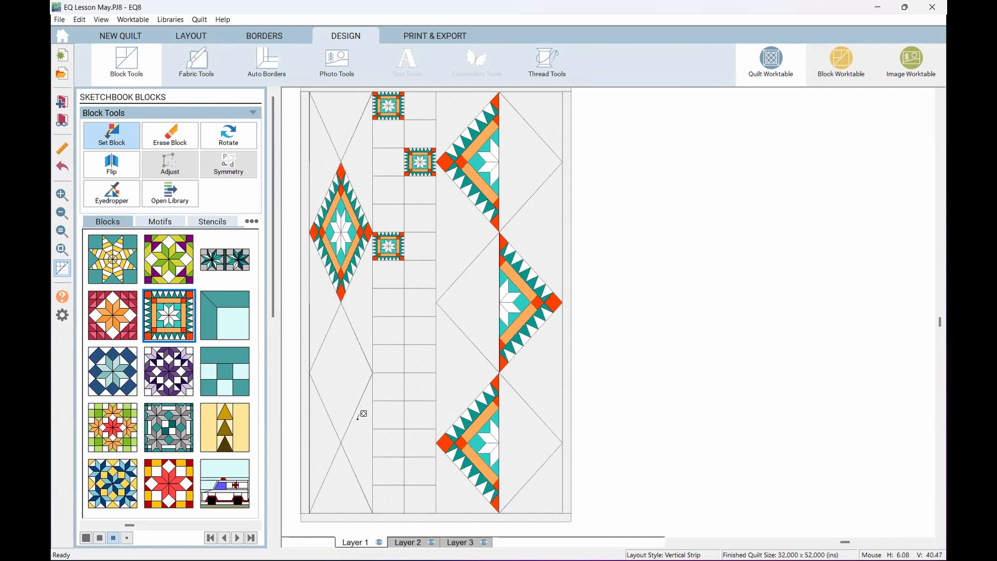
{"action": "left_click", "coordinate": [62, 269]}
{"action": "left_click", "coordinate": [62, 270]}
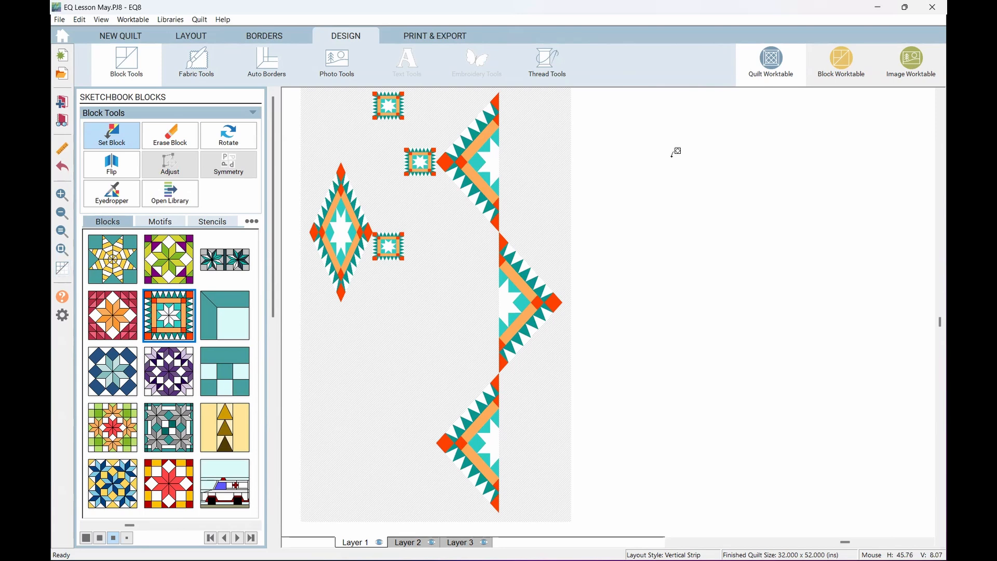
{"action": "left_click", "coordinate": [341, 359]}
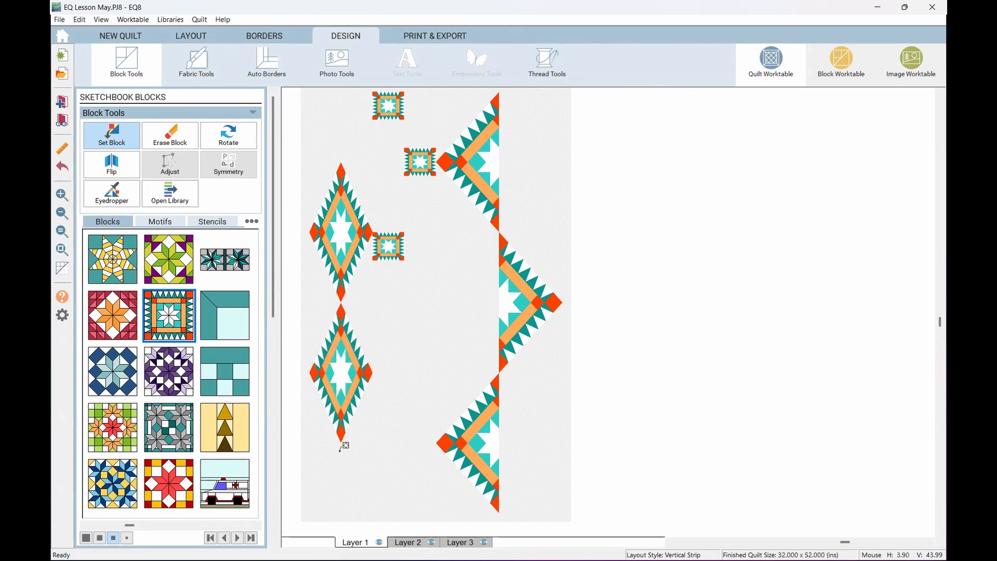
{"action": "left_click", "coordinate": [346, 462]}
{"action": "left_click", "coordinate": [353, 127]}
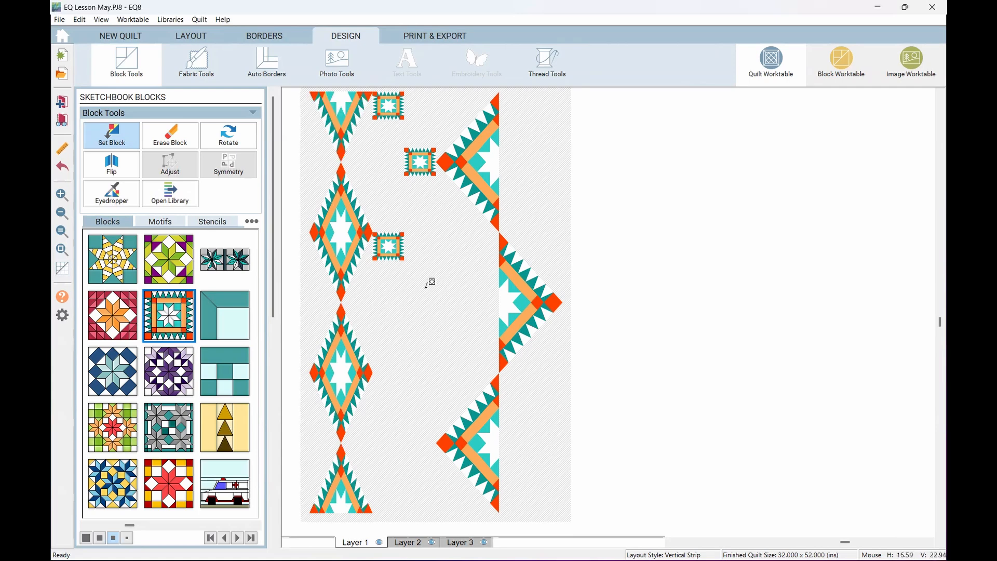
Step: Continue the staggered star blocks down the lower Checker Board strip with three more placements in alternating columns
{"action": "left_click", "coordinate": [410, 296]}
{"action": "left_click", "coordinate": [403, 369]}
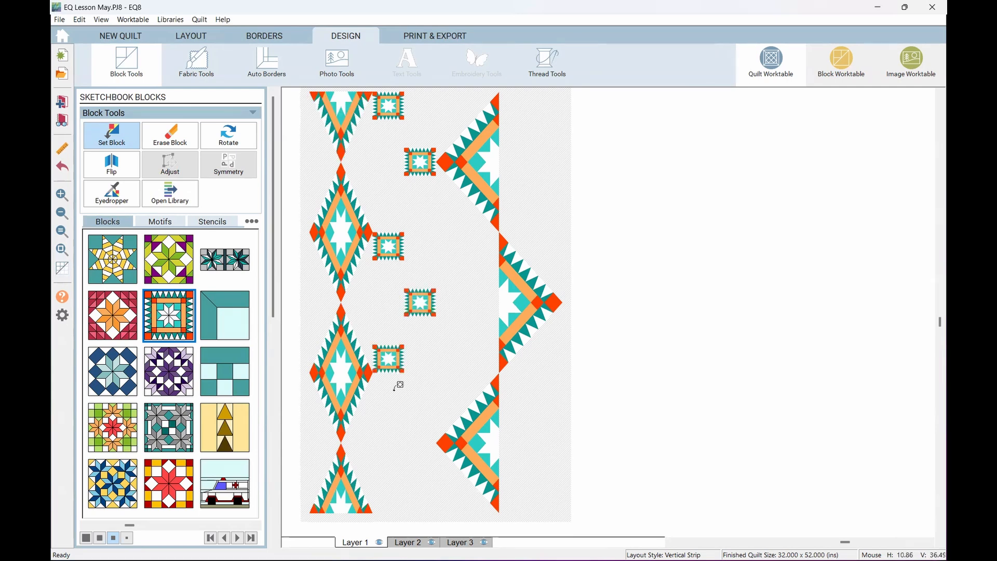
{"action": "left_click", "coordinate": [424, 426]}
Step: Browse the blocks in the project sketchbook to locate the custom sashing block, and close the sketchbook
{"action": "left_click", "coordinate": [174, 20]}
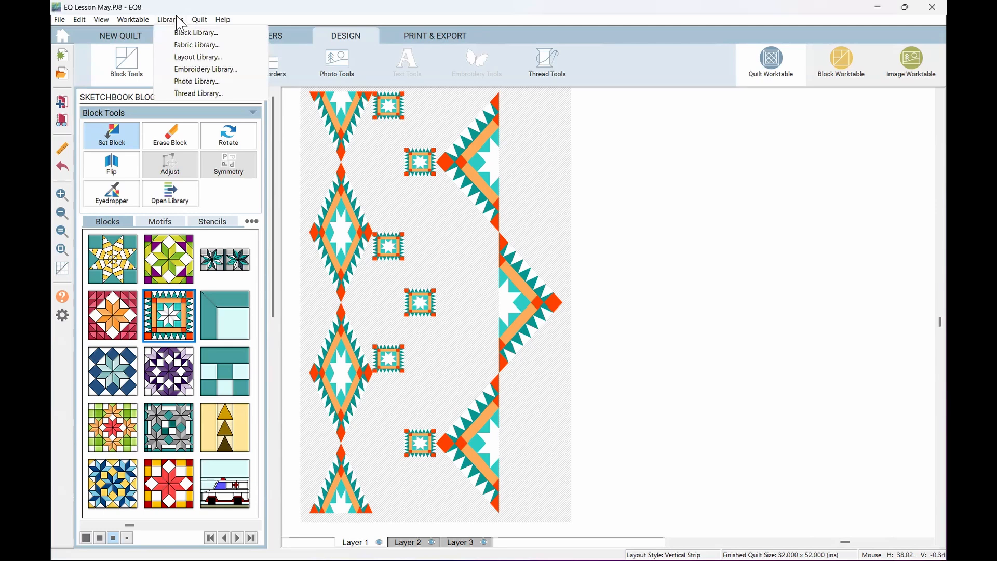
{"action": "left_click", "coordinate": [176, 21]}
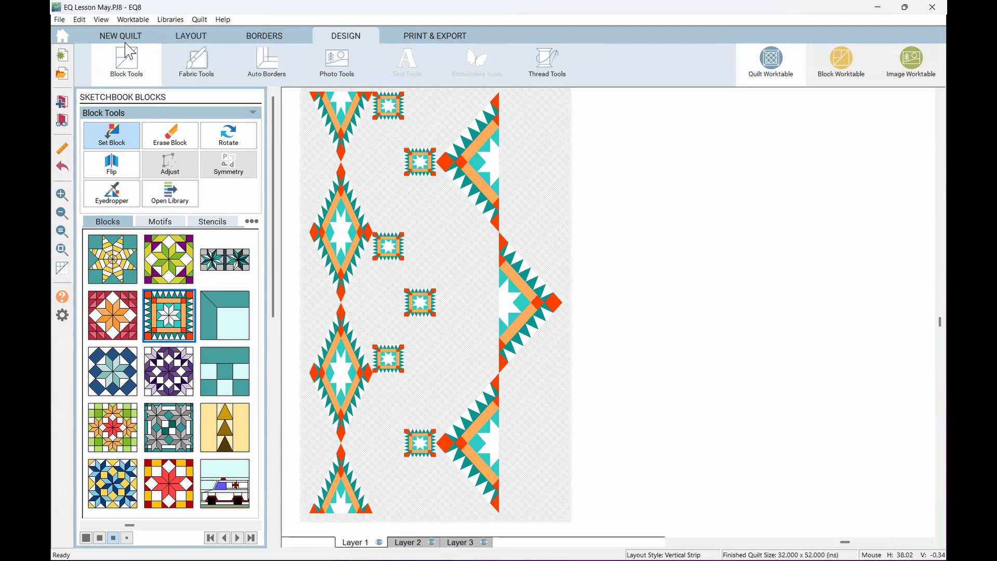
{"action": "left_click", "coordinate": [63, 121]}
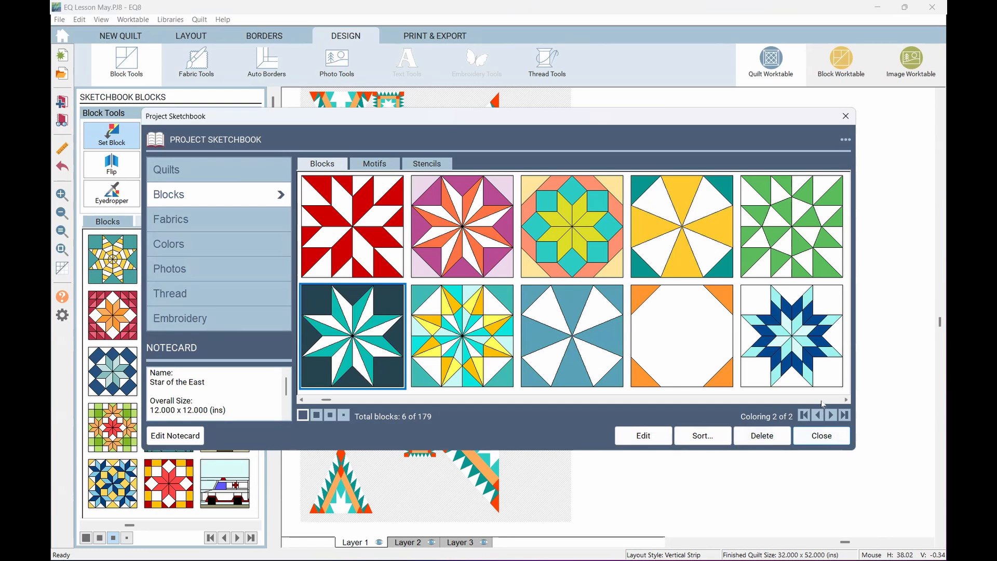
{"action": "scroll", "coordinate": [824, 403], "scroll_direction": "right", "scroll_amount": 10}
{"action": "scroll", "coordinate": [823, 404], "scroll_direction": "right", "scroll_amount": 4}
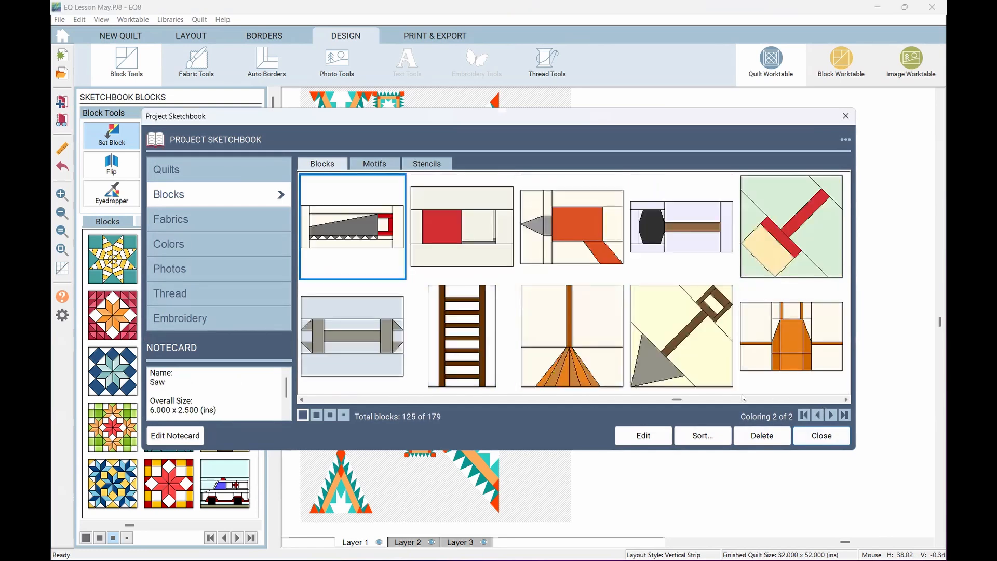
{"action": "scroll", "coordinate": [642, 400], "scroll_direction": "left", "scroll_amount": 4}
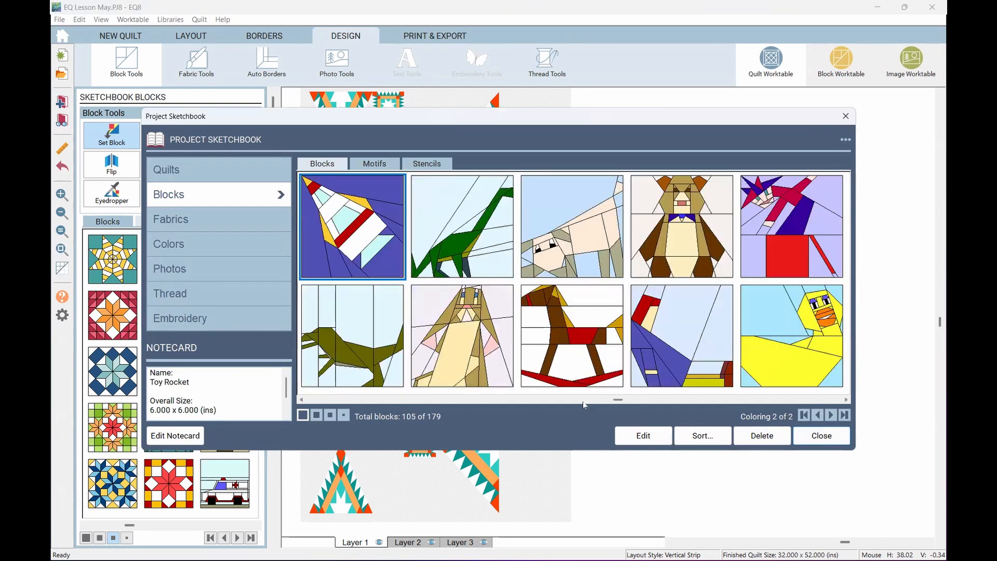
{"action": "scroll", "coordinate": [584, 404], "scroll_direction": "left", "scroll_amount": 6}
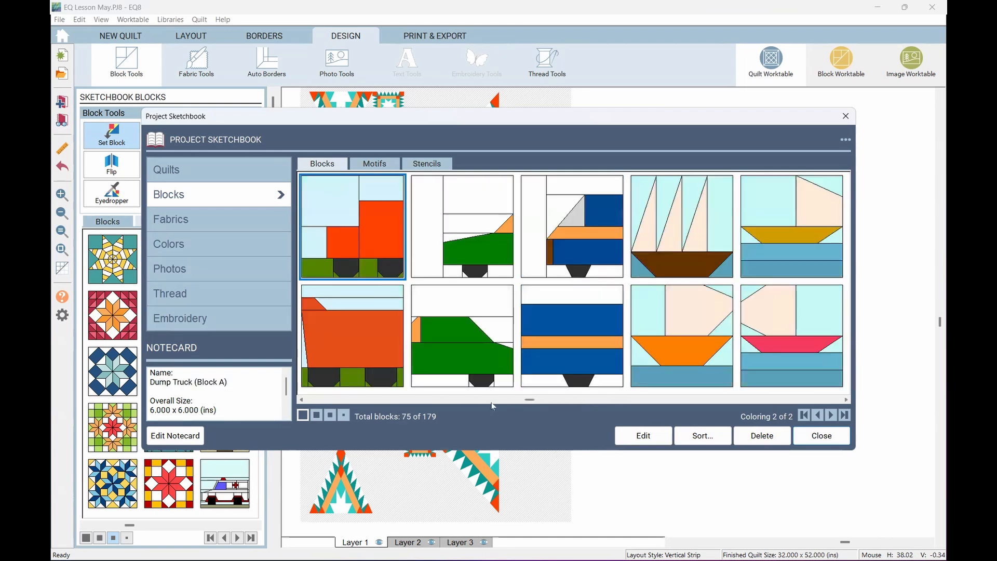
{"action": "scroll", "coordinate": [493, 406], "scroll_direction": "left", "scroll_amount": 6}
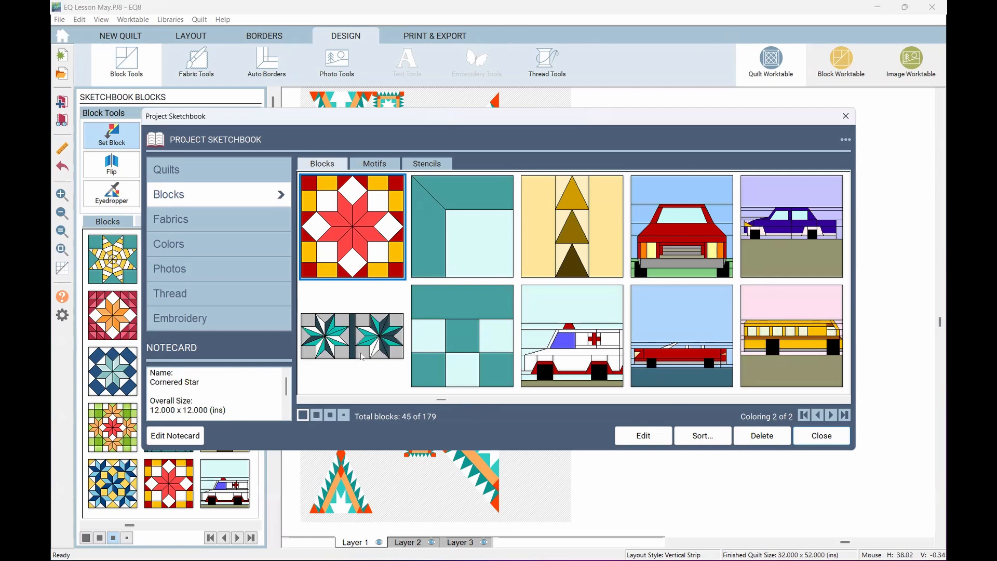
{"action": "left_click", "coordinate": [822, 436]}
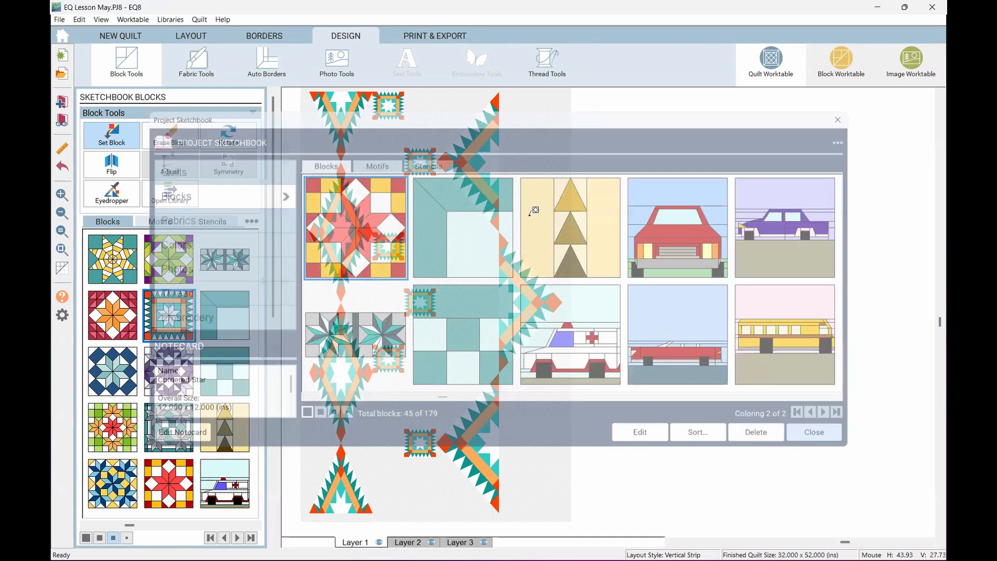
Step: Copy the teal and gray two-star sashing block from the current sketchbook in the Block Library
{"action": "left_click", "coordinate": [181, 19]}
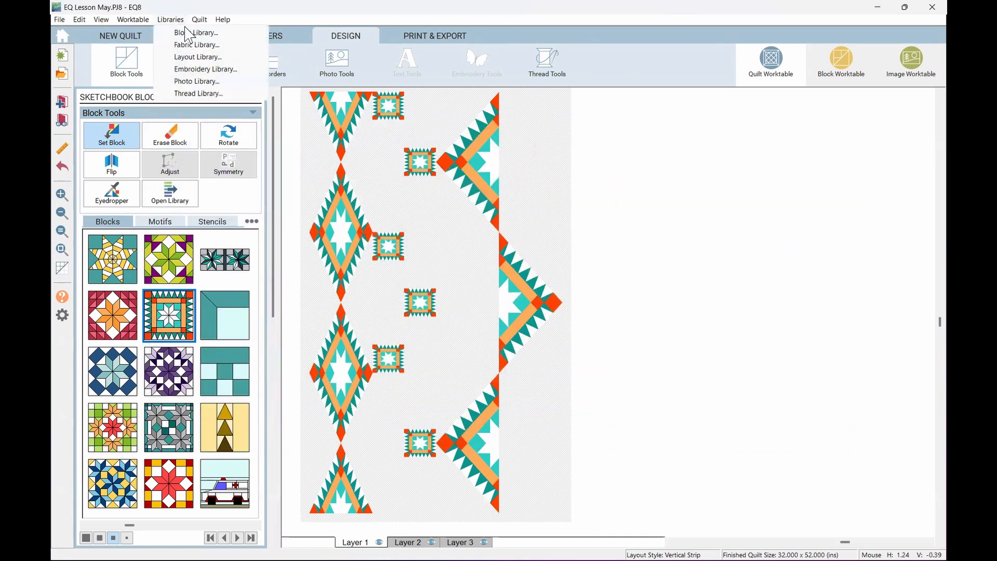
{"action": "left_click", "coordinate": [186, 33]}
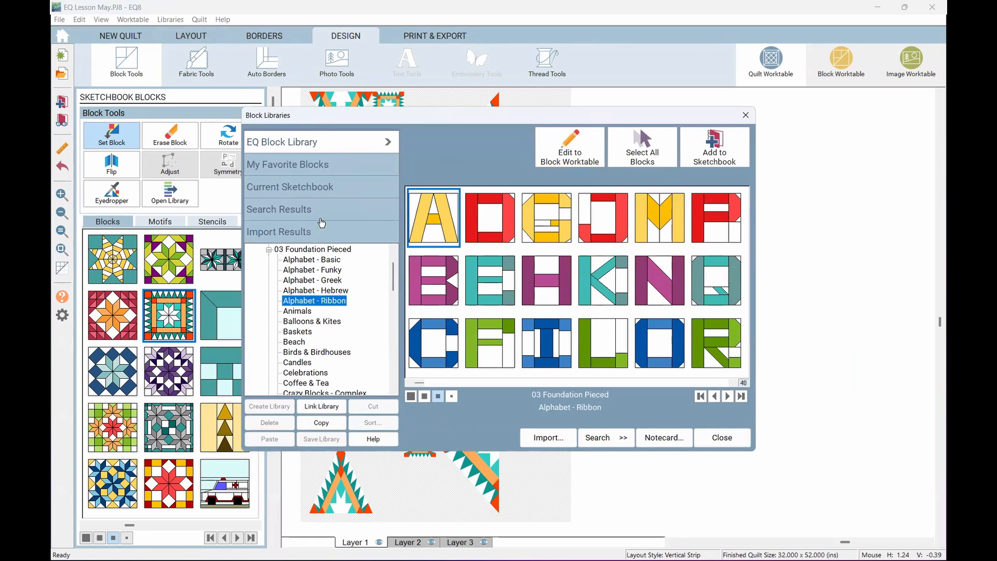
{"action": "left_click", "coordinate": [310, 186]}
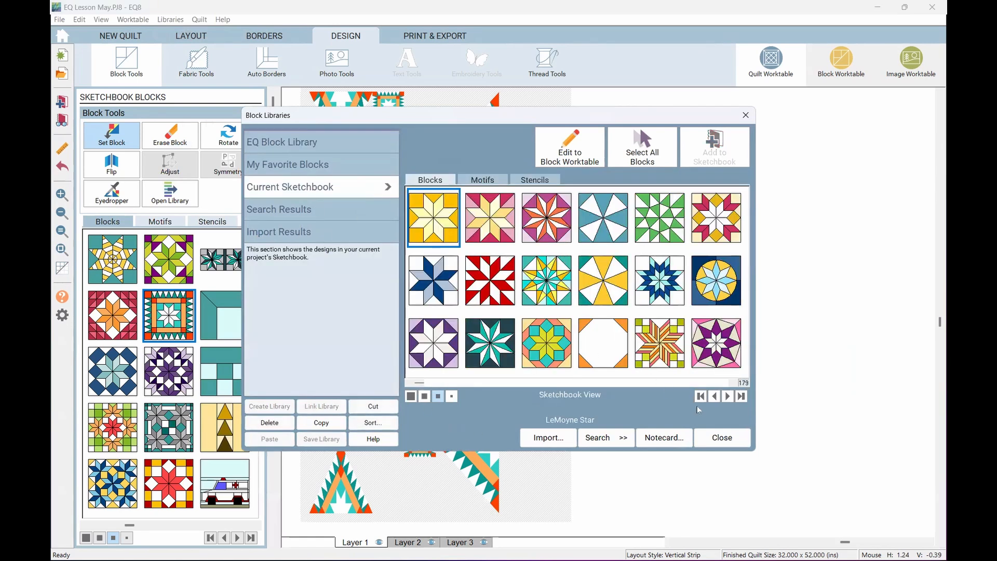
{"action": "left_click", "coordinate": [618, 383]}
{"action": "left_click", "coordinate": [615, 384]}
{"action": "left_click", "coordinate": [615, 384]}
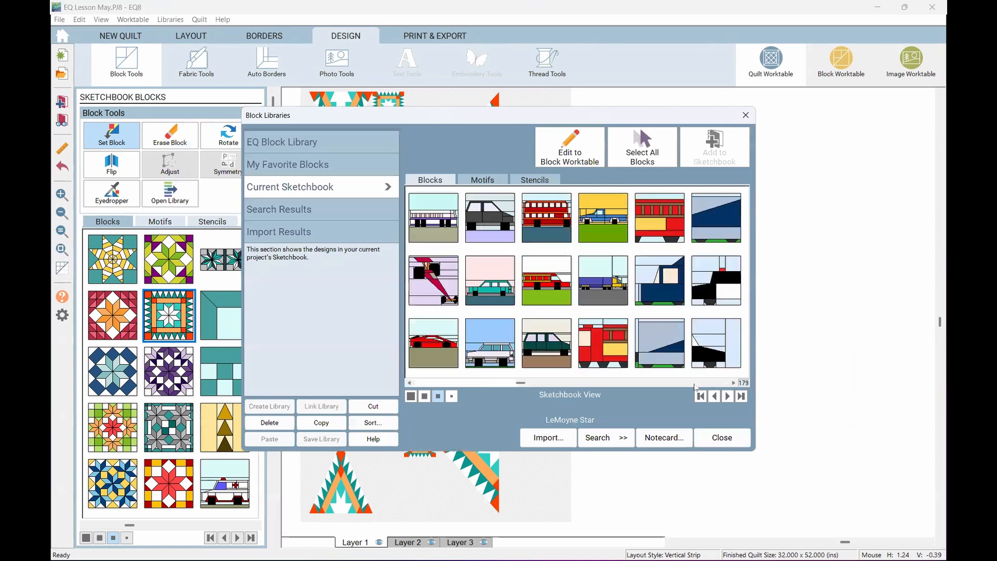
{"action": "left_click", "coordinate": [599, 383]}
{"action": "left_click", "coordinate": [494, 383]}
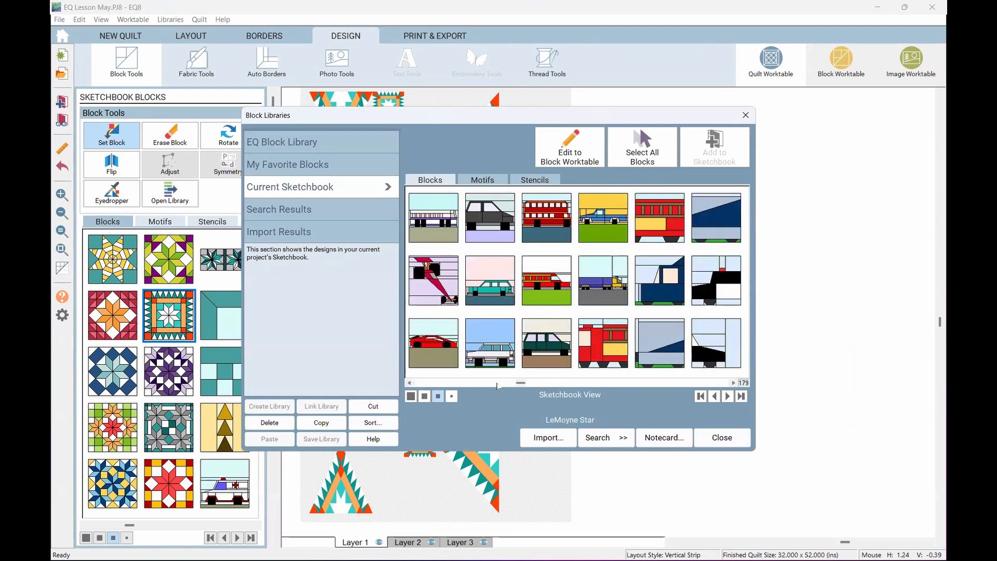
{"action": "left_click", "coordinate": [491, 383]}
{"action": "left_click", "coordinate": [596, 211]}
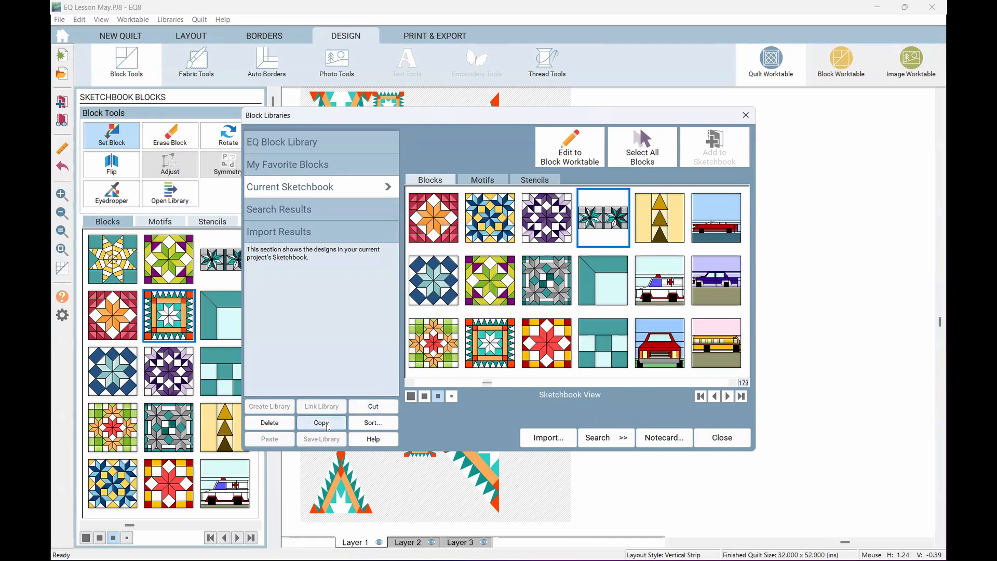
{"action": "left_click", "coordinate": [327, 427]}
Step: Create a new library named Sashing Block Creations with 10 styles under My Favorite Libraries
{"action": "left_click", "coordinate": [307, 165]}
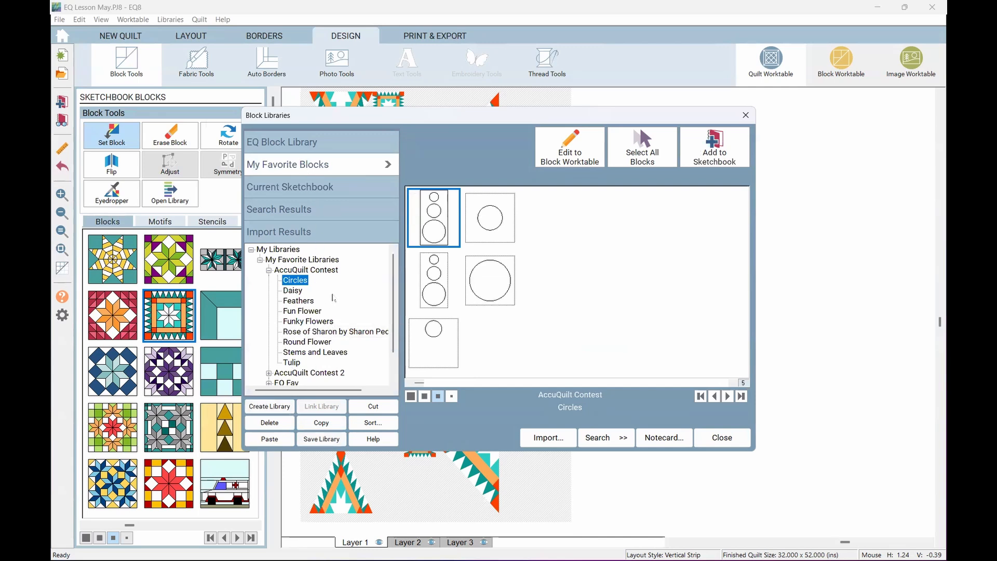
{"action": "scroll", "coordinate": [345, 285], "scroll_direction": "down", "scroll_amount": 1}
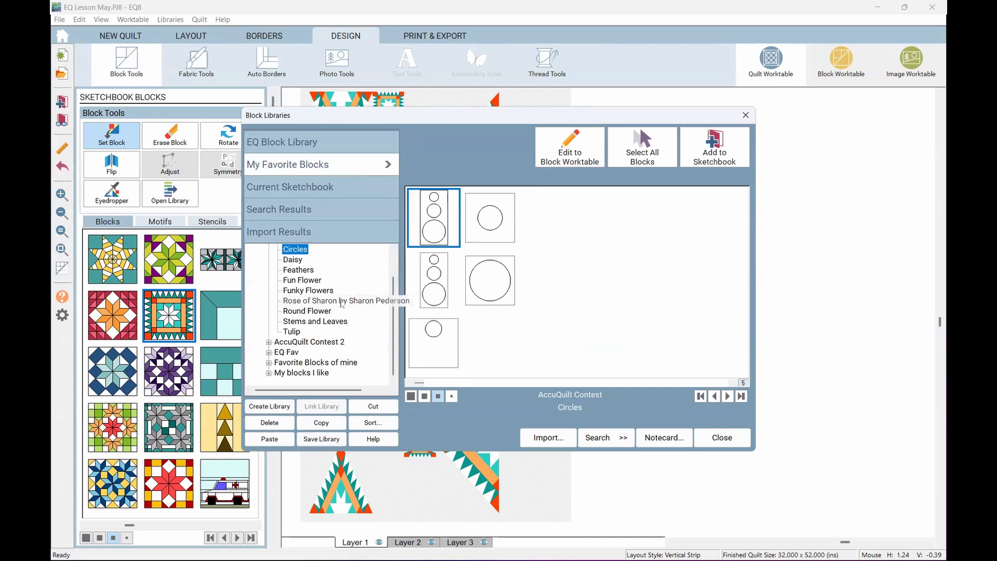
{"action": "scroll", "coordinate": [341, 306], "scroll_direction": "up", "scroll_amount": 1}
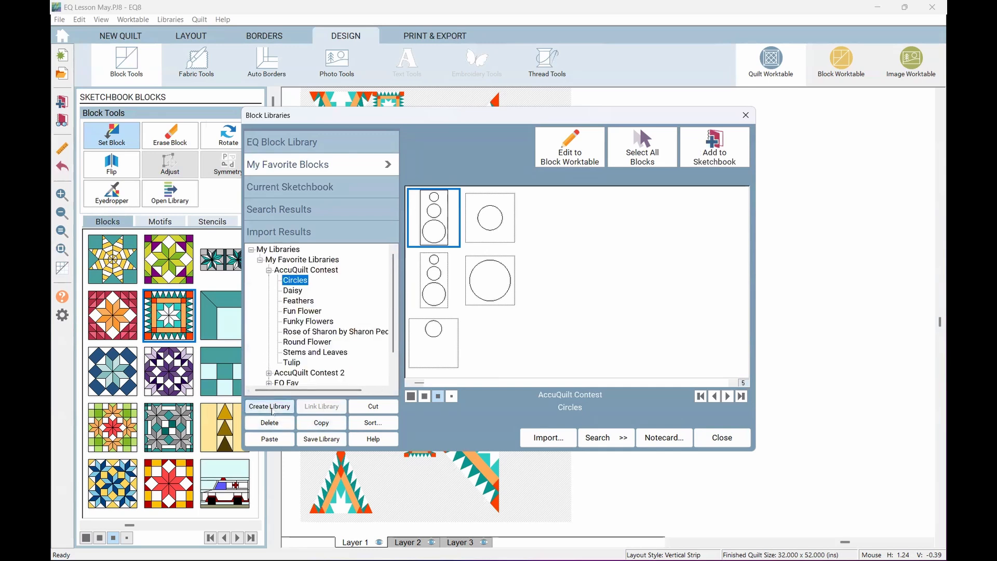
{"action": "left_click", "coordinate": [281, 260]}
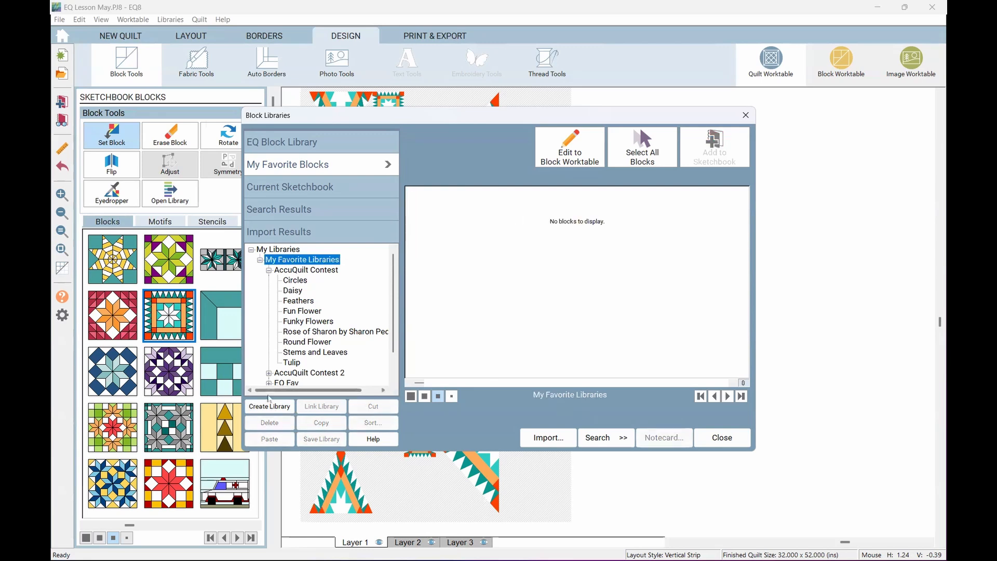
{"action": "left_click", "coordinate": [283, 407]}
{"action": "type", "text": "Sah"}
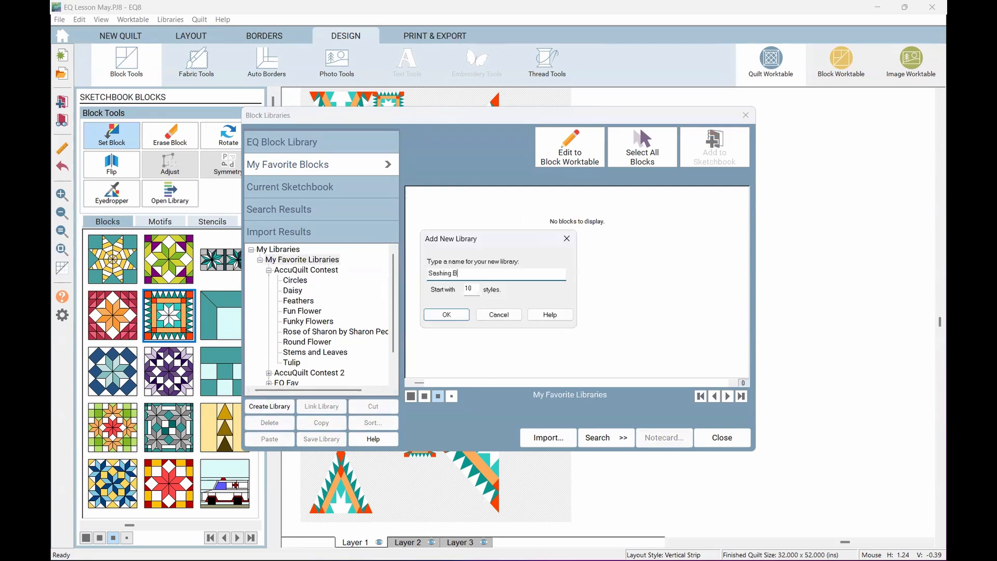
{"action": "left_click", "coordinate": [446, 315]}
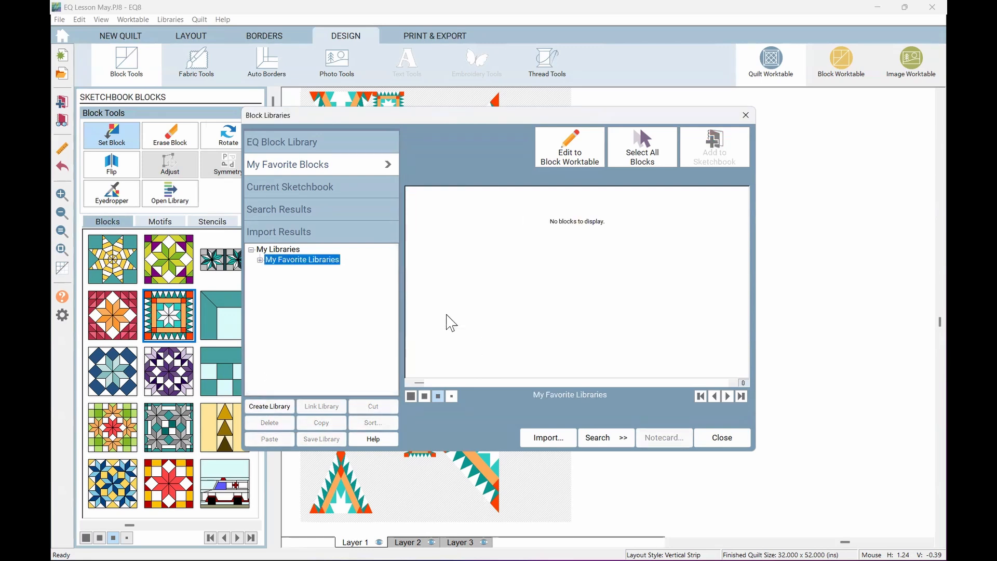
Step: Rename Style 1 of the Sashing Block Creations library to "Created to go into 4 x 9 shashing"
{"action": "left_click", "coordinate": [261, 260]}
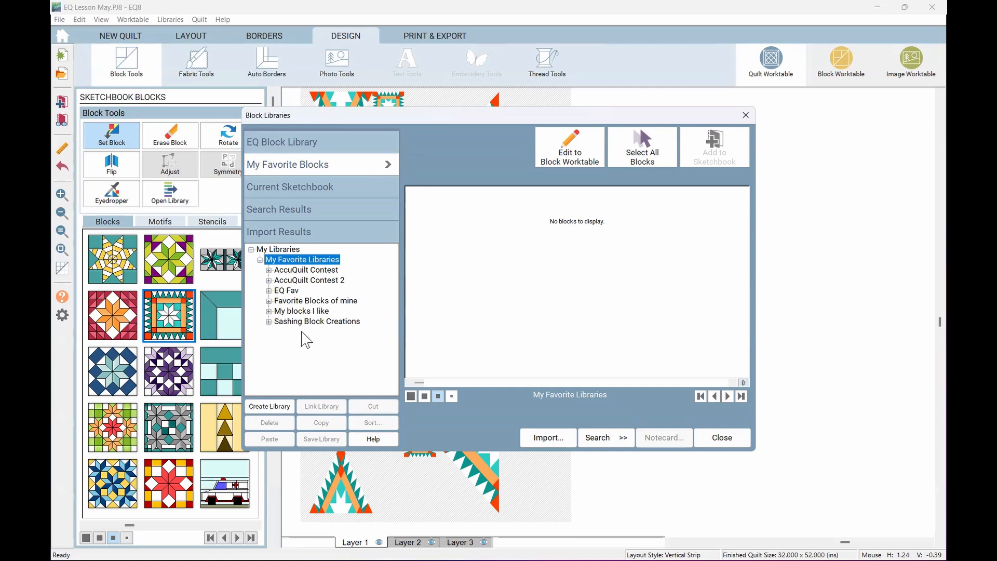
{"action": "left_click", "coordinate": [269, 322]}
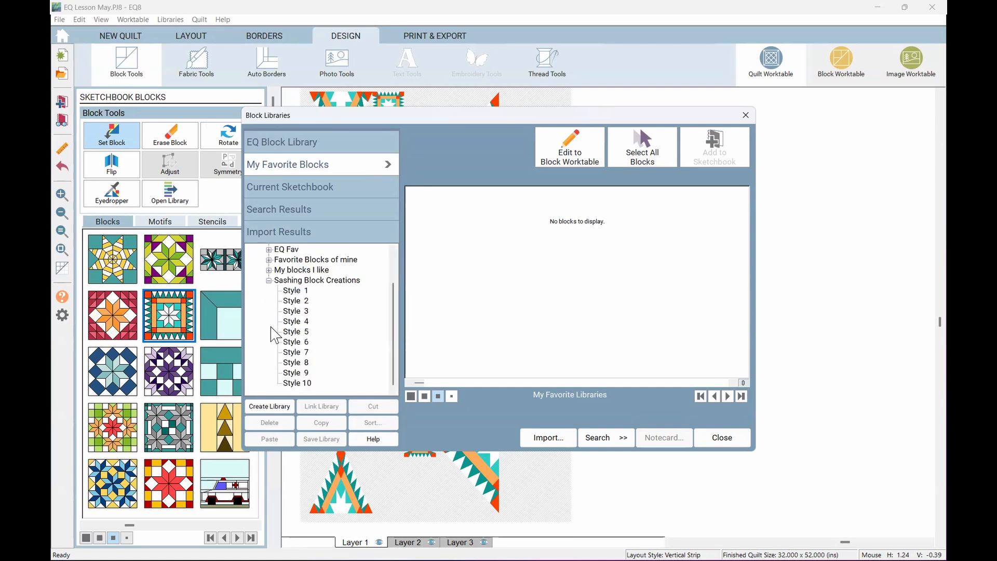
{"action": "left_click", "coordinate": [300, 292]}
{"action": "right_click", "coordinate": [300, 291]}
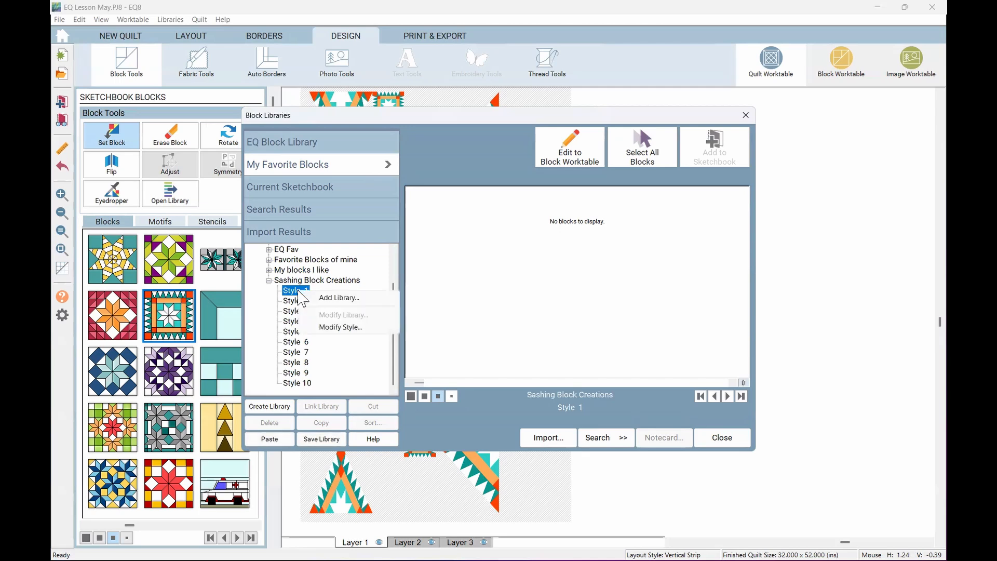
{"action": "left_click", "coordinate": [323, 328]}
{"action": "type", "text": "Created to go in"}
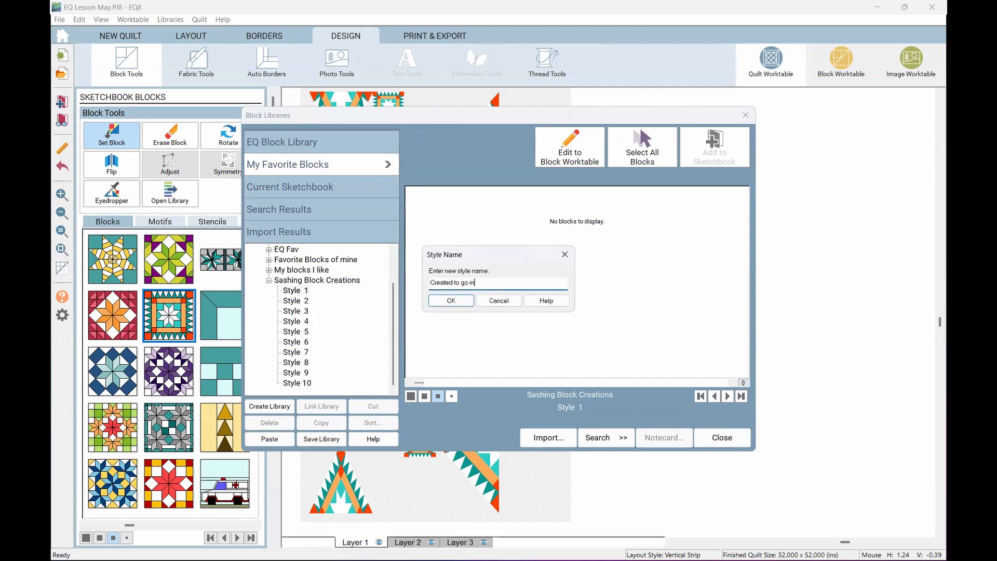
{"action": "type", "text": "to 4 x 9 shashing"}
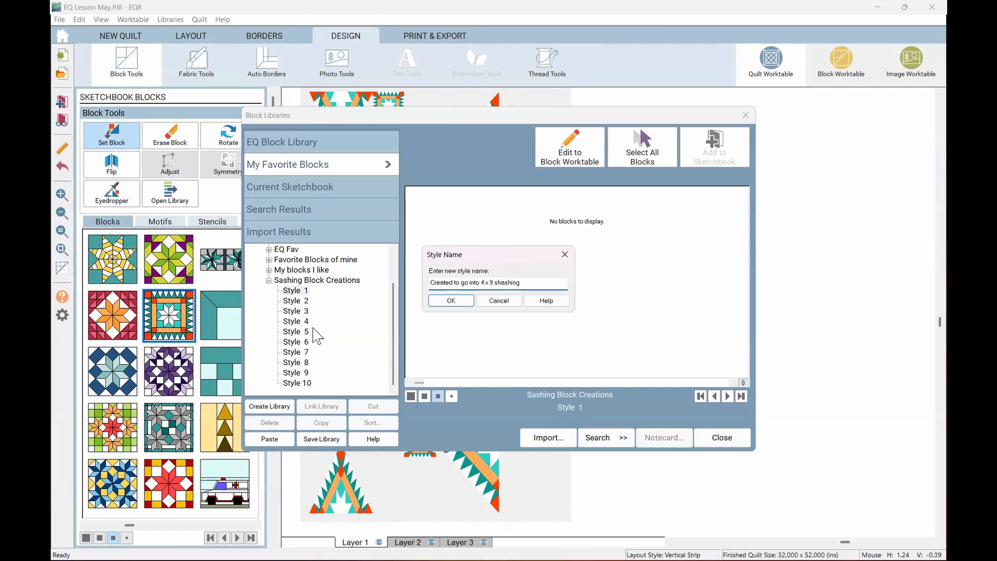
{"action": "left_click", "coordinate": [451, 300]}
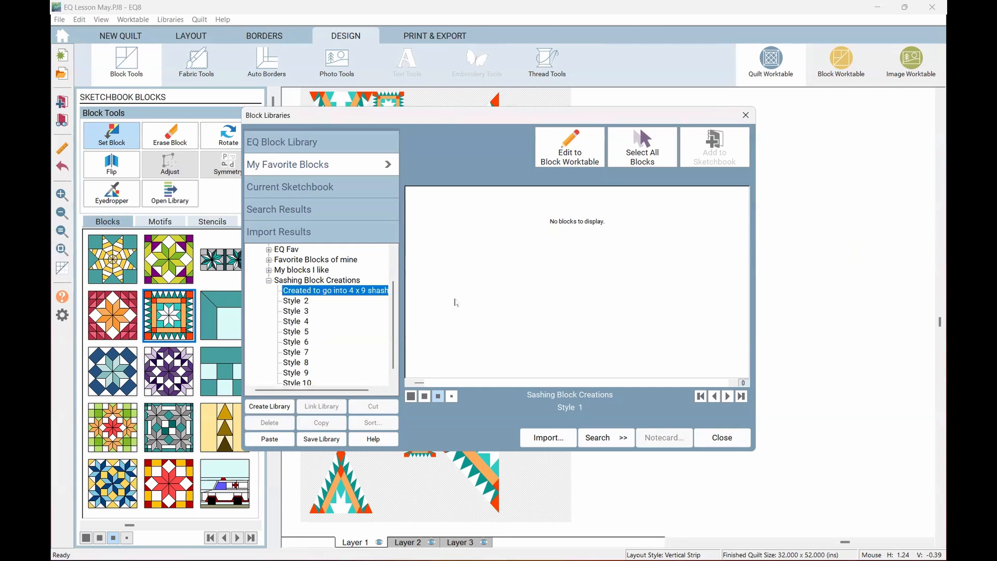
Step: Paste the copied sashing block into the "Created to go into 4 x 9 shashing" style, save the library and close it
{"action": "left_click", "coordinate": [354, 293]}
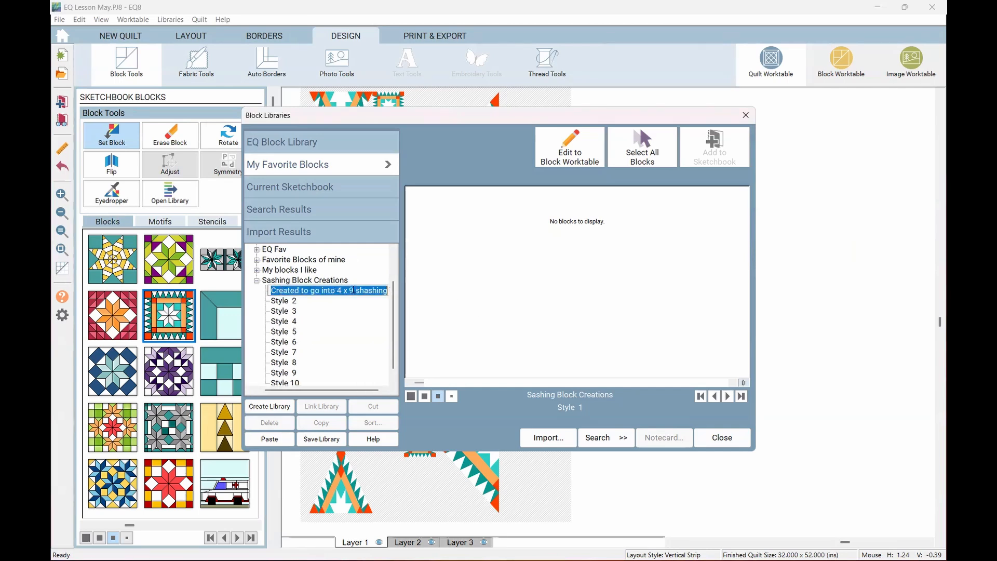
{"action": "left_click", "coordinate": [270, 439]}
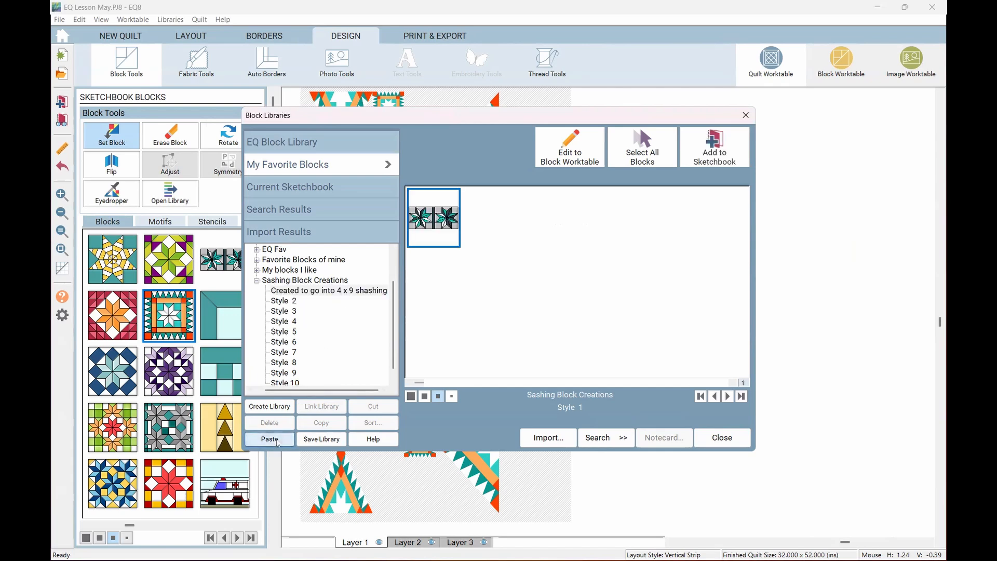
{"action": "left_click", "coordinate": [318, 439]}
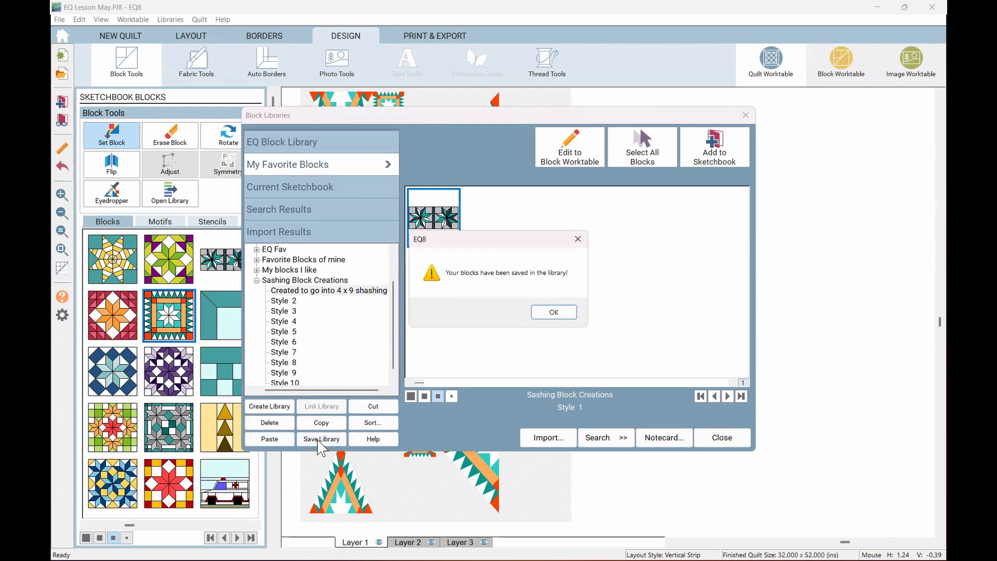
{"action": "left_click", "coordinate": [554, 312]}
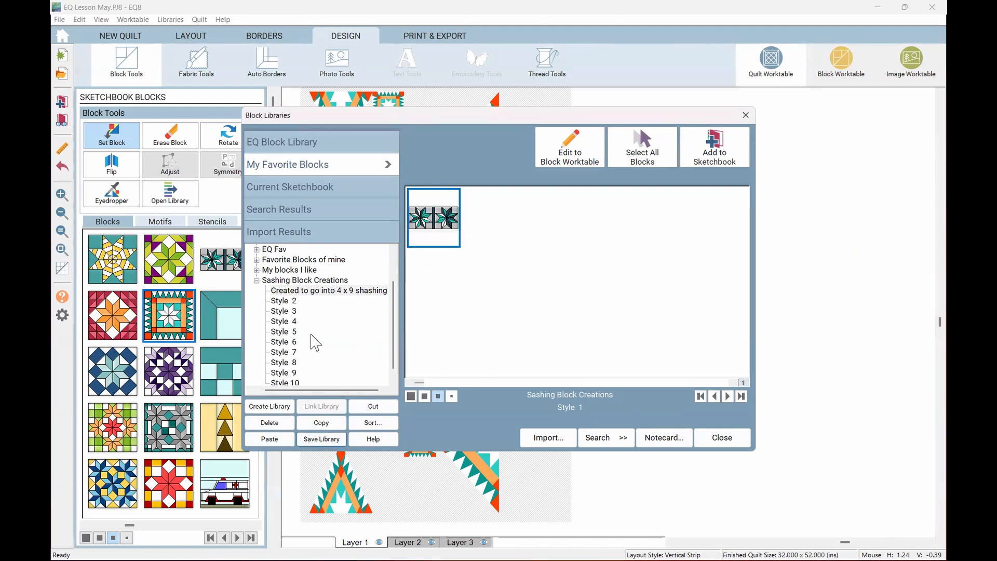
{"action": "left_click", "coordinate": [716, 437]}
Step: Reopen the Block Library to check the sashing block stored in My Favorite Blocks, and close the library
{"action": "left_click", "coordinate": [159, 21]}
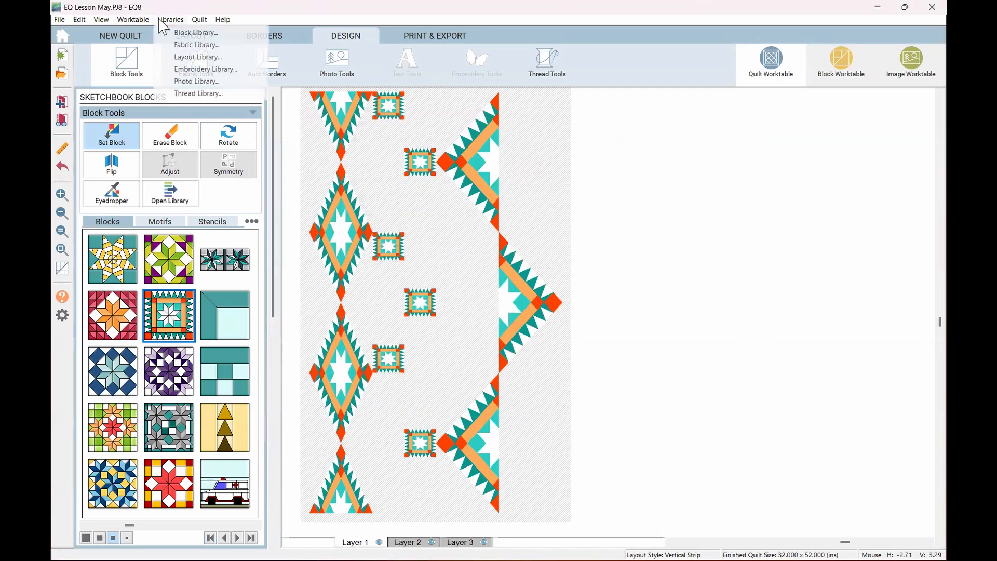
{"action": "left_click", "coordinate": [188, 34]}
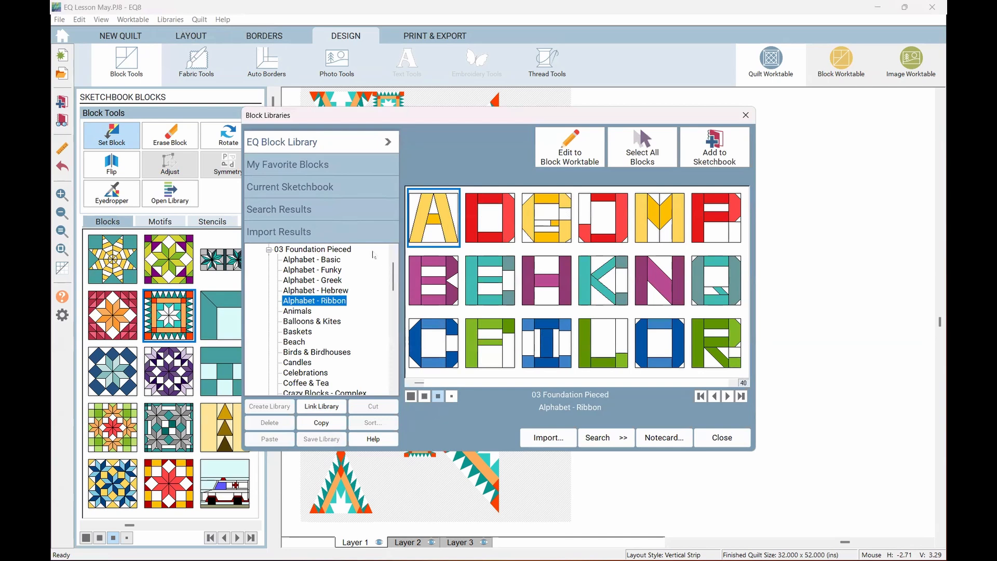
{"action": "left_click", "coordinate": [337, 167]}
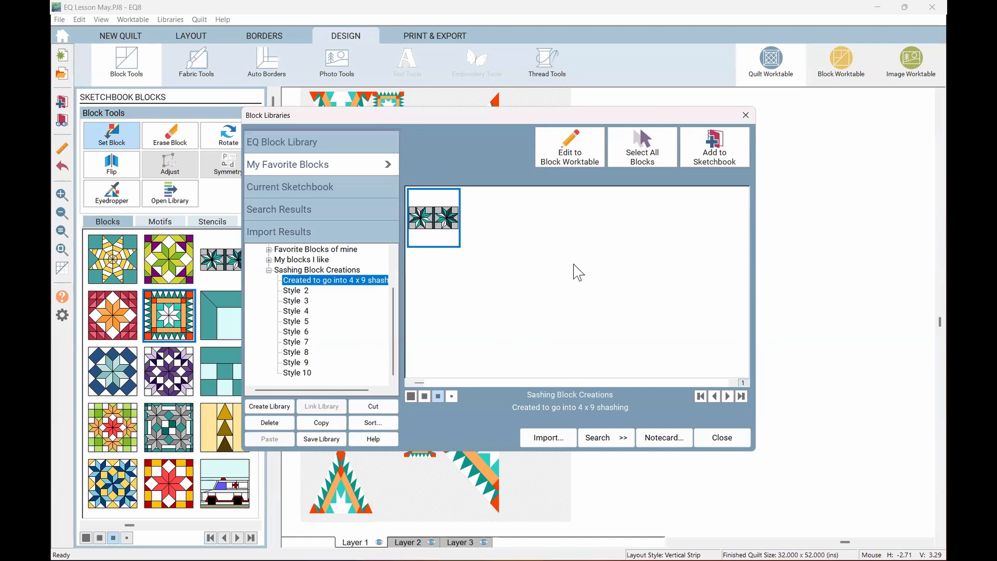
{"action": "left_click", "coordinate": [712, 444]}
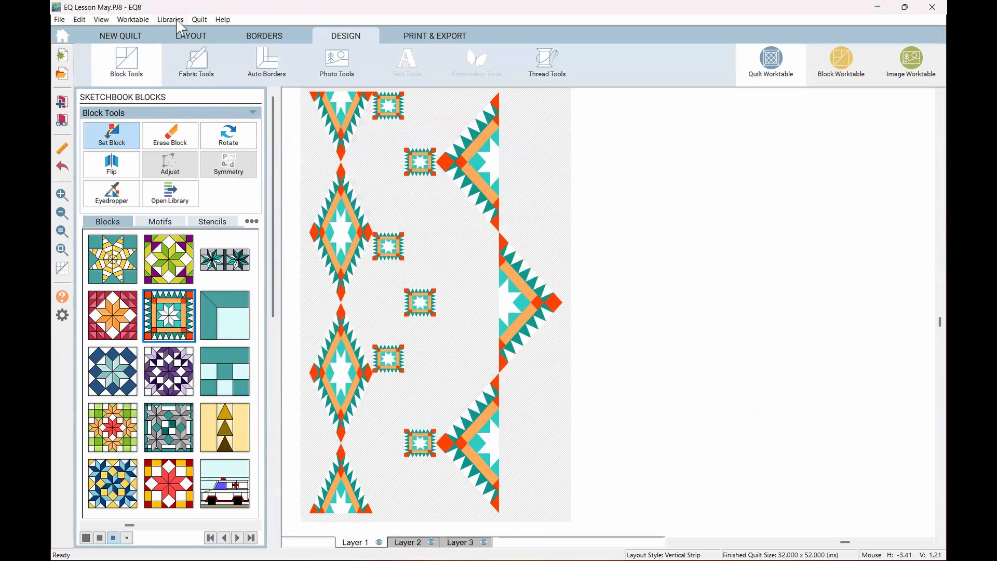
Step: Look at the Fabric, Layout and Photo libraries in turn for their favorites sections, closing each one
{"action": "left_click", "coordinate": [178, 19]}
{"action": "left_click", "coordinate": [192, 45]}
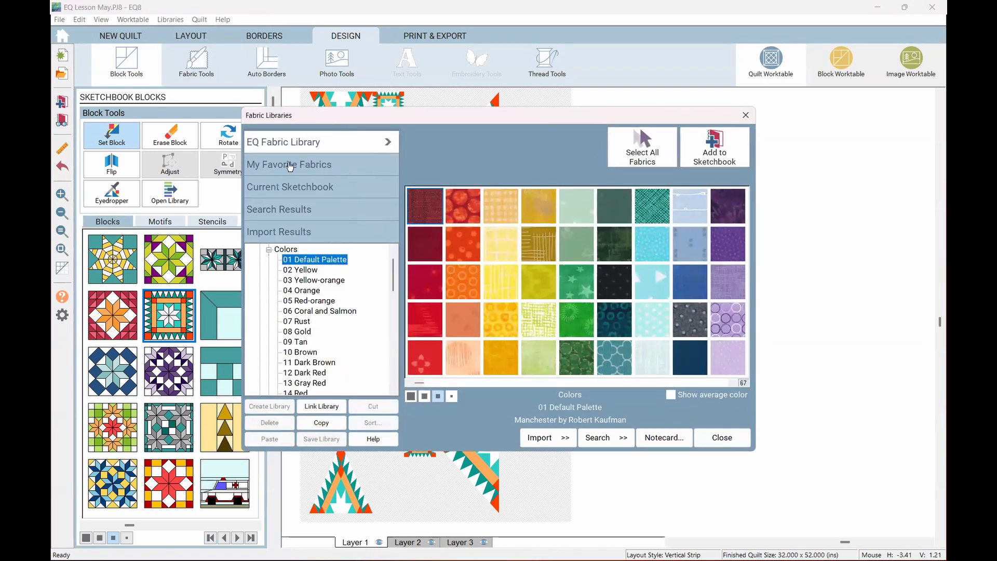
{"action": "left_click", "coordinate": [722, 437]}
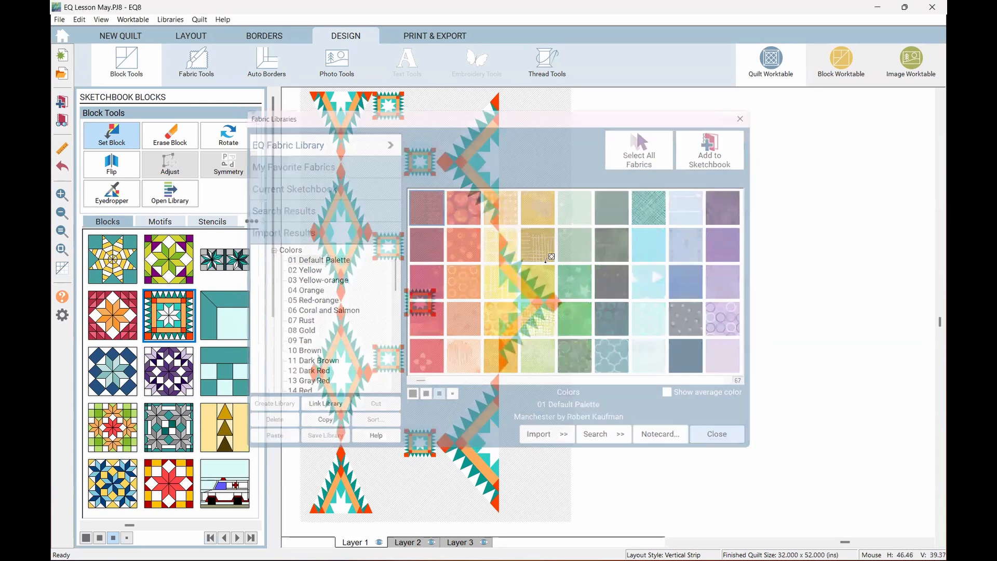
{"action": "left_click", "coordinate": [172, 19]}
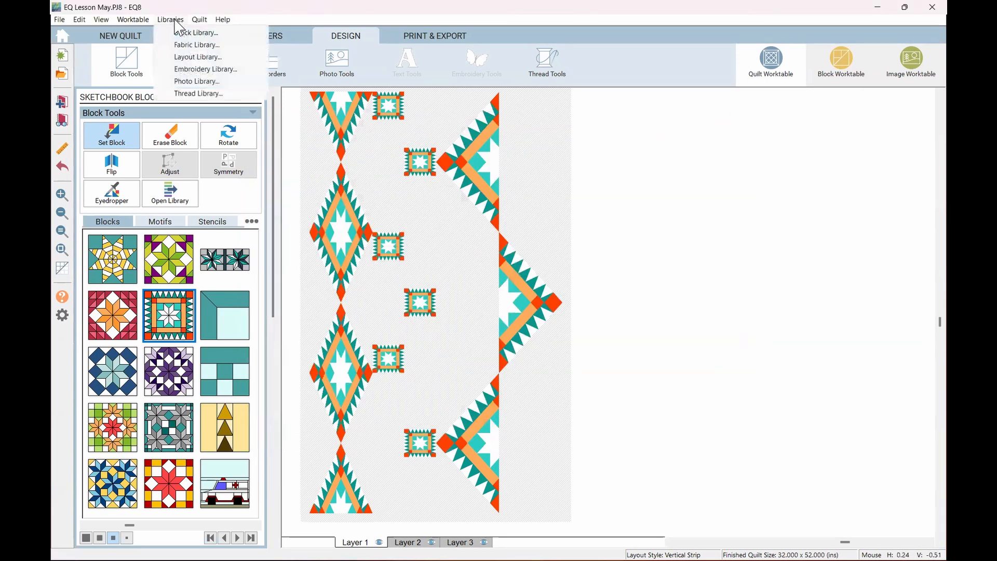
{"action": "left_click", "coordinate": [187, 57]}
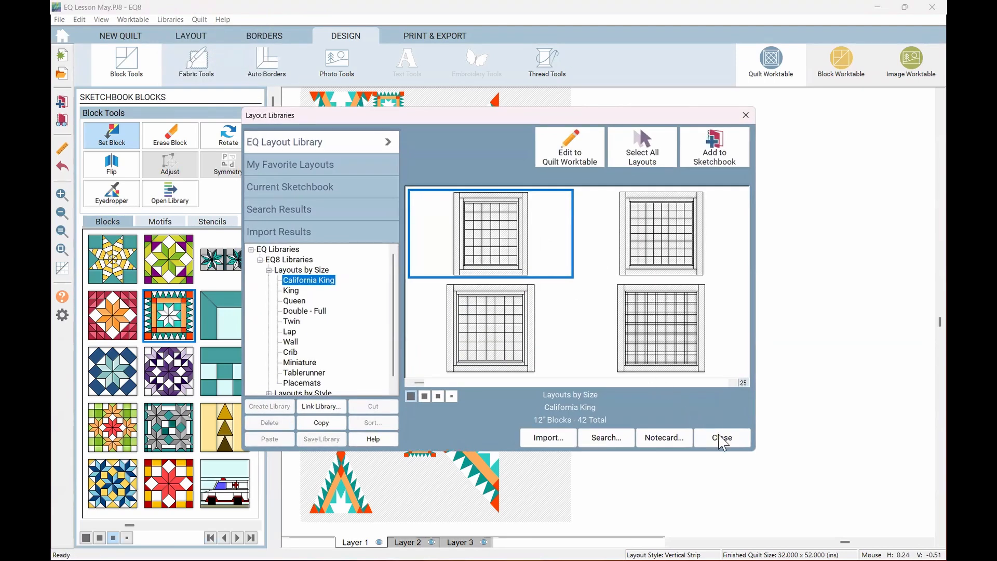
{"action": "left_click", "coordinate": [718, 433]}
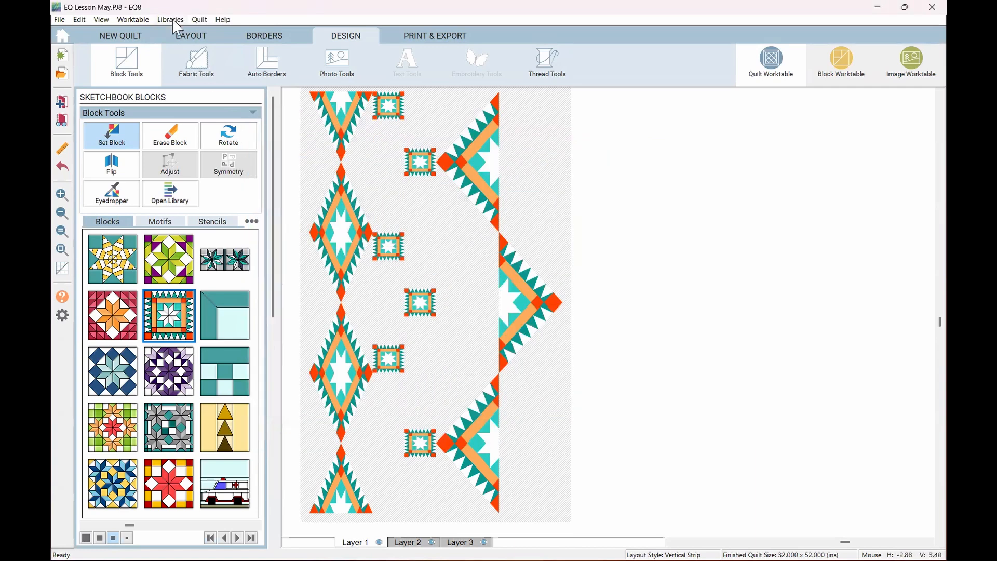
{"action": "left_click", "coordinate": [176, 19]}
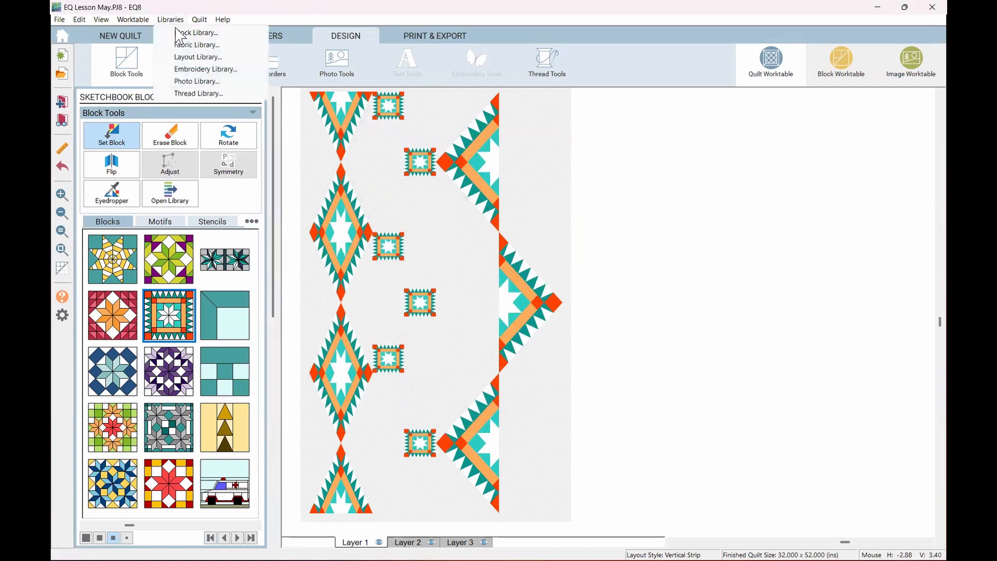
{"action": "left_click", "coordinate": [191, 82]}
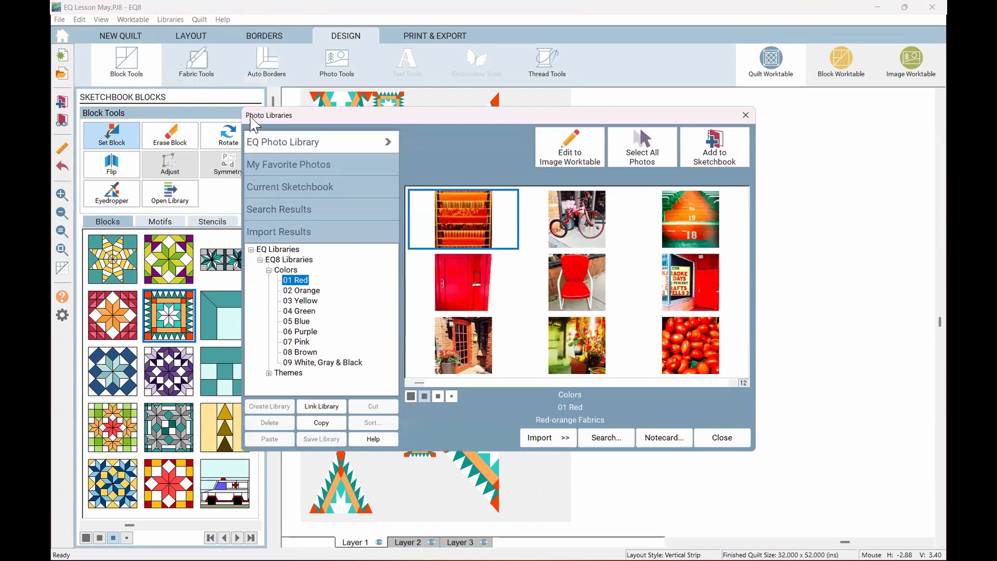
{"action": "left_click", "coordinate": [721, 445]}
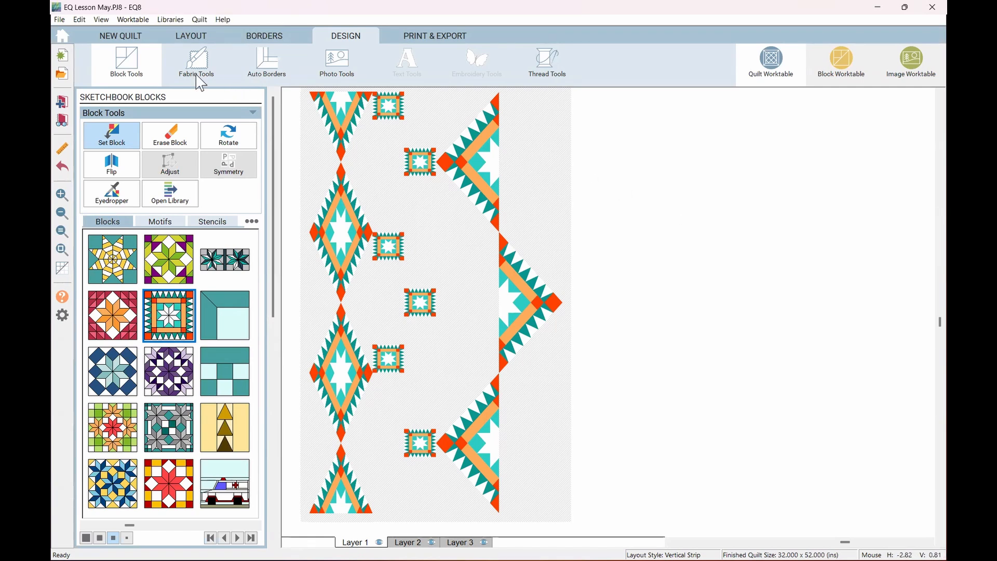
Step: Rename Style 10 of the Sashing Block Creations library in My Favorite Blocks to "Old favorites"
{"action": "left_click", "coordinate": [172, 22]}
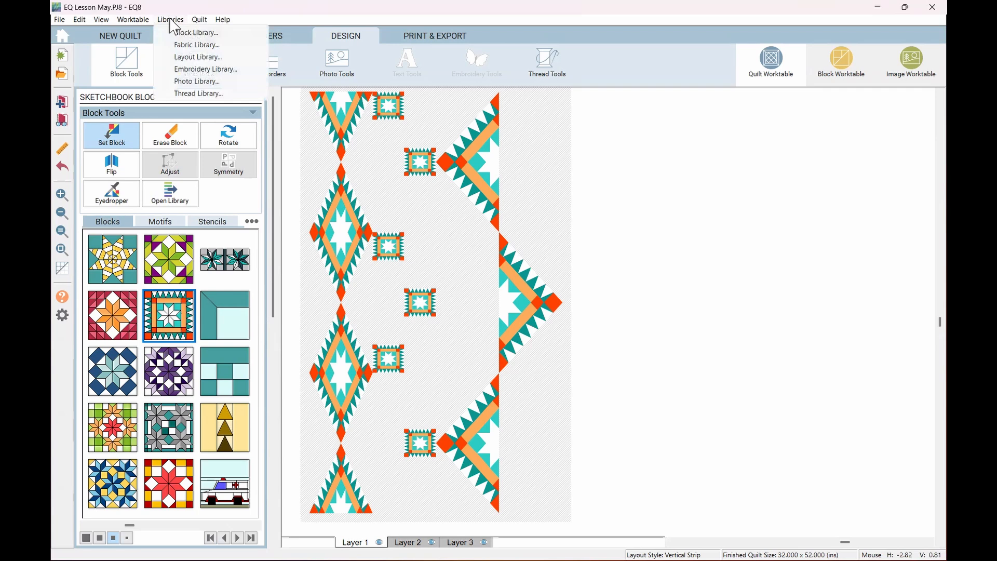
{"action": "left_click", "coordinate": [201, 33]}
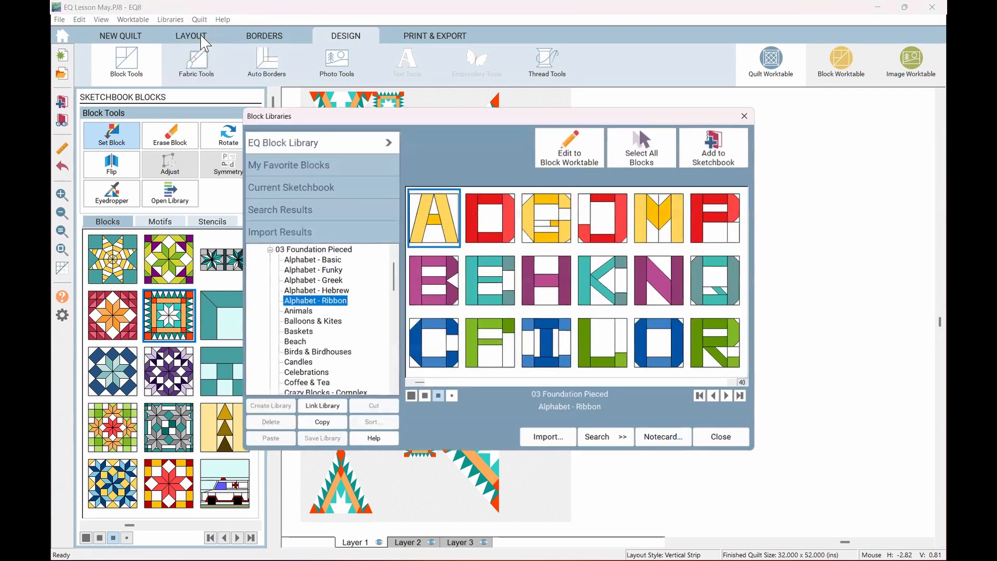
{"action": "left_click", "coordinate": [326, 165]}
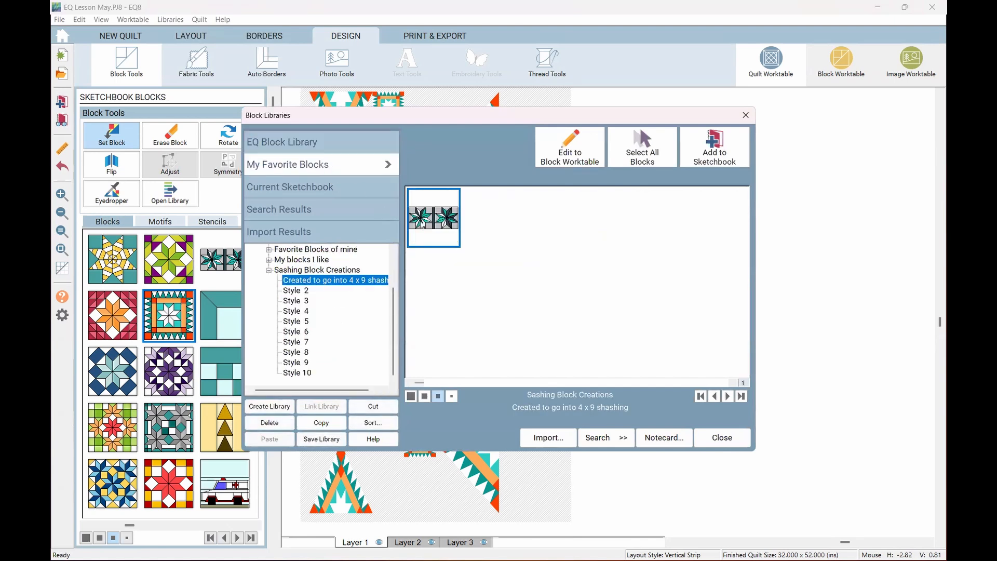
{"action": "left_click", "coordinate": [292, 373]}
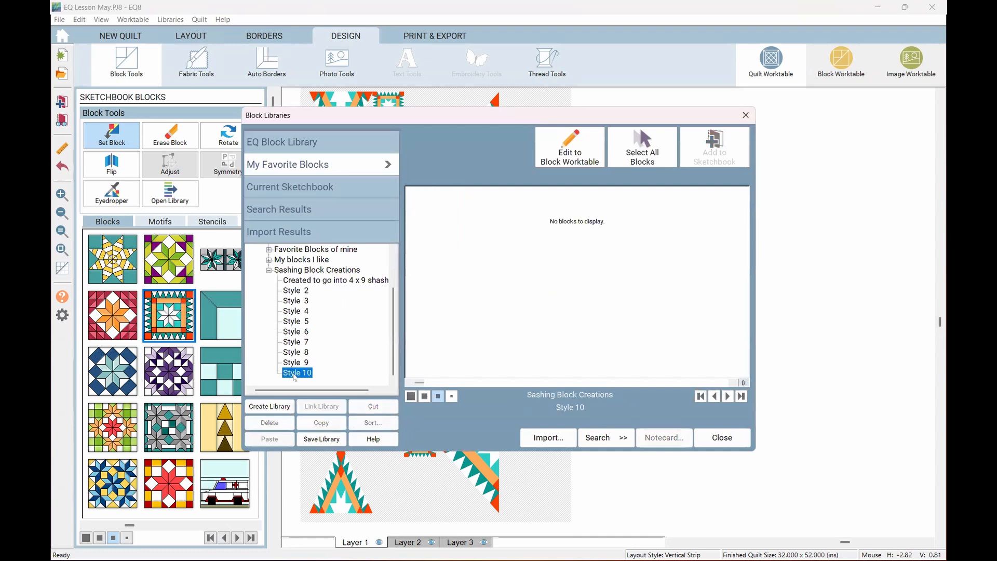
{"action": "right_click", "coordinate": [294, 378]}
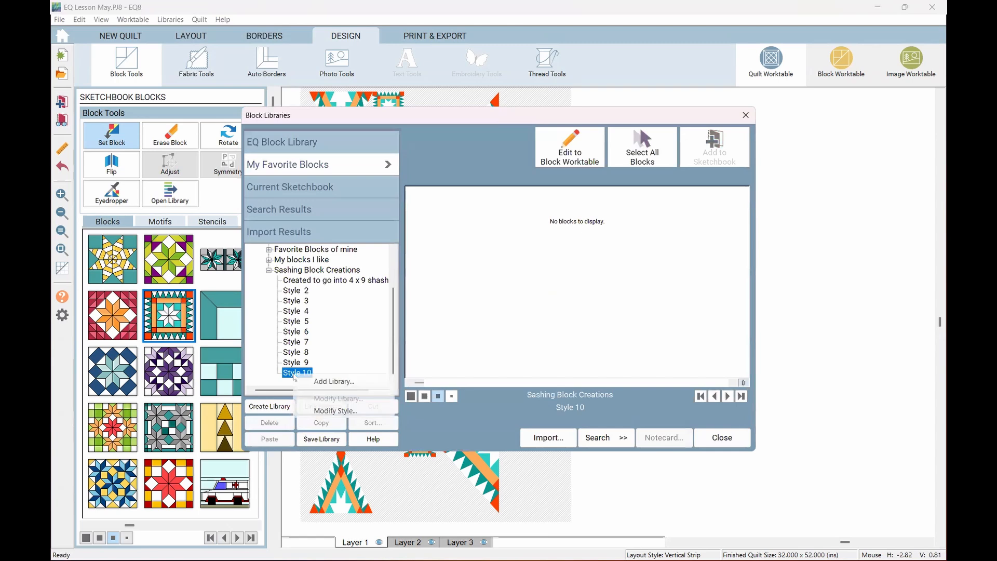
{"action": "left_click", "coordinate": [323, 415]}
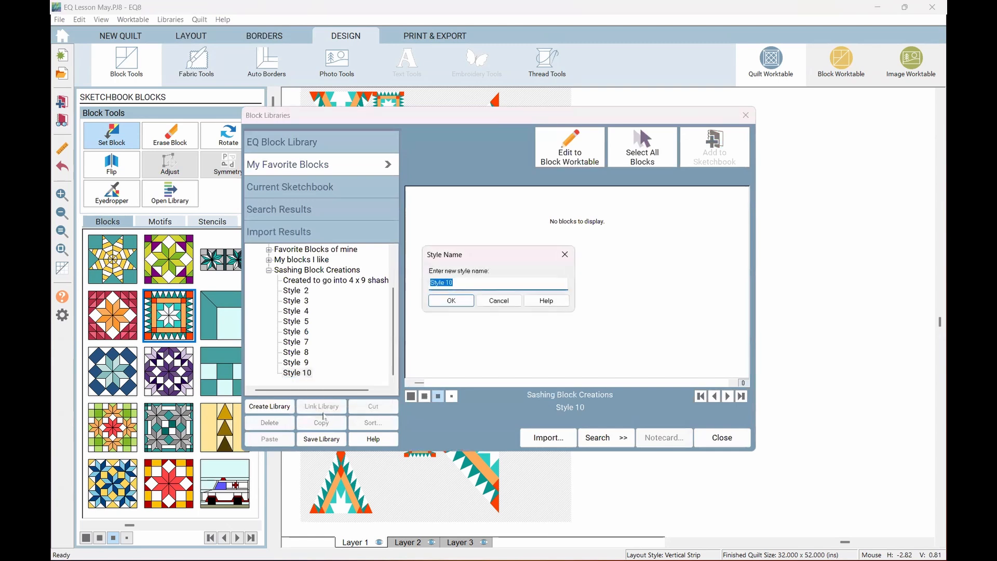
{"action": "type", "text": "Old fa"}
{"action": "key", "text": "BackSpace"}
{"action": "key", "text": "BackSpace"}
{"action": "type", "text": "avor"}
{"action": "left_click", "coordinate": [451, 300]}
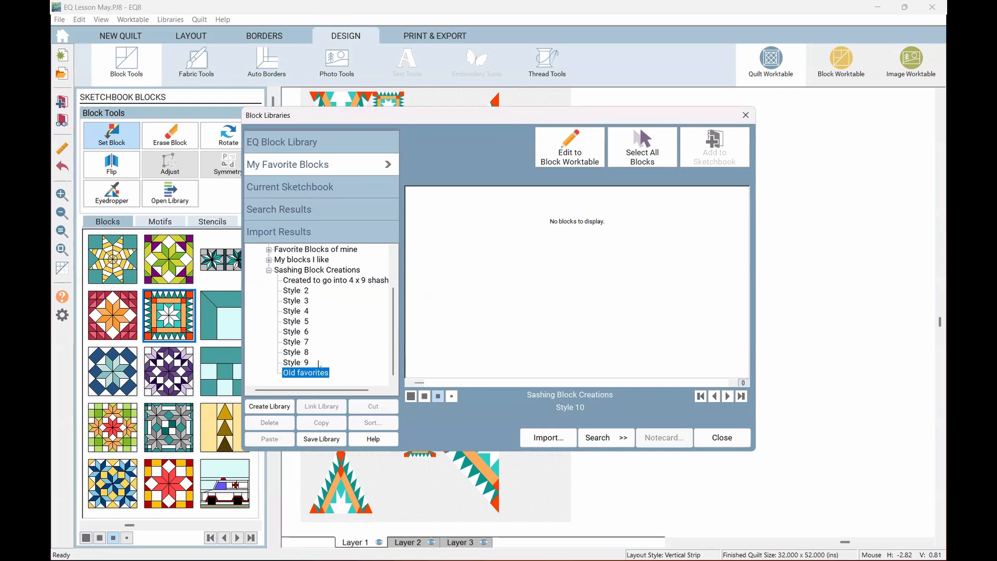
Step: Cut the sashing block from the "Created to go into 4 x 9 shashing" style and save the change while switching to Old favorites
{"action": "left_click", "coordinate": [308, 280]}
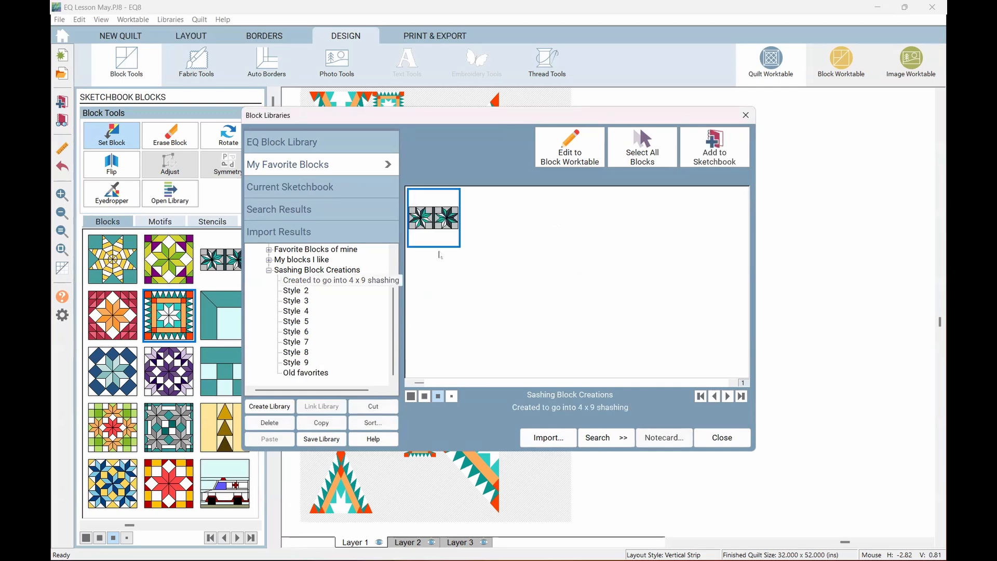
{"action": "left_click", "coordinate": [443, 240]}
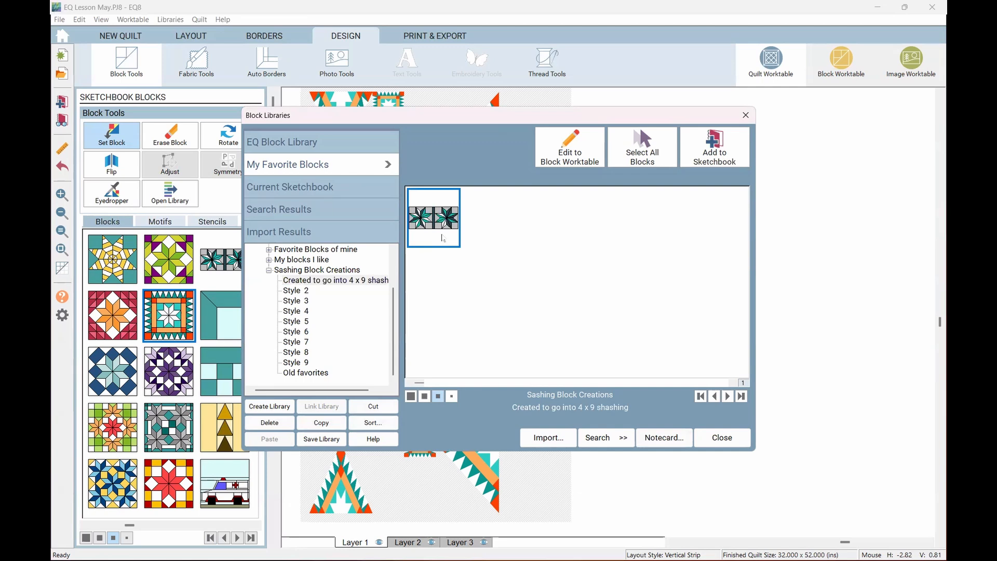
{"action": "left_click", "coordinate": [371, 406]}
{"action": "left_click", "coordinate": [308, 372]}
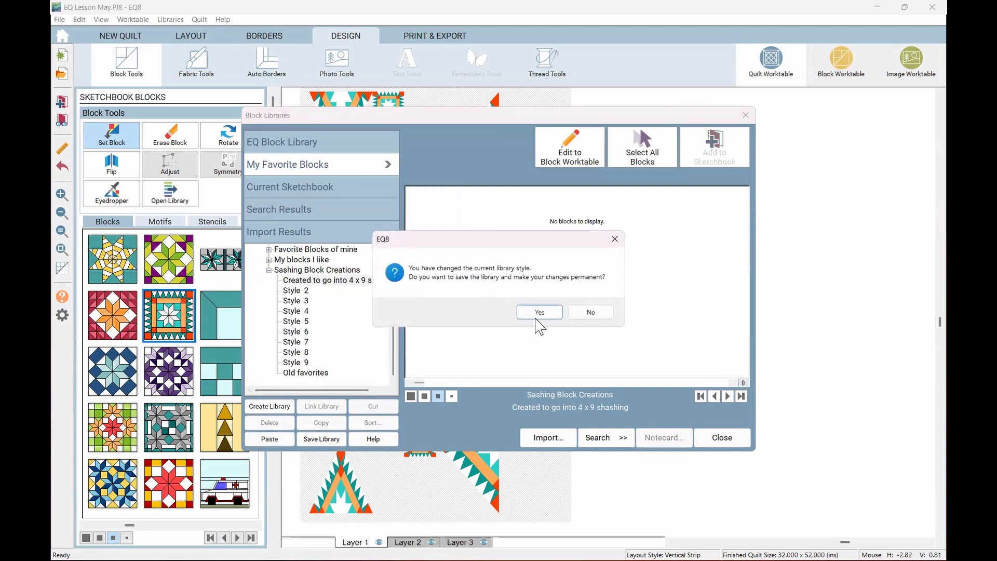
{"action": "left_click", "coordinate": [539, 313]}
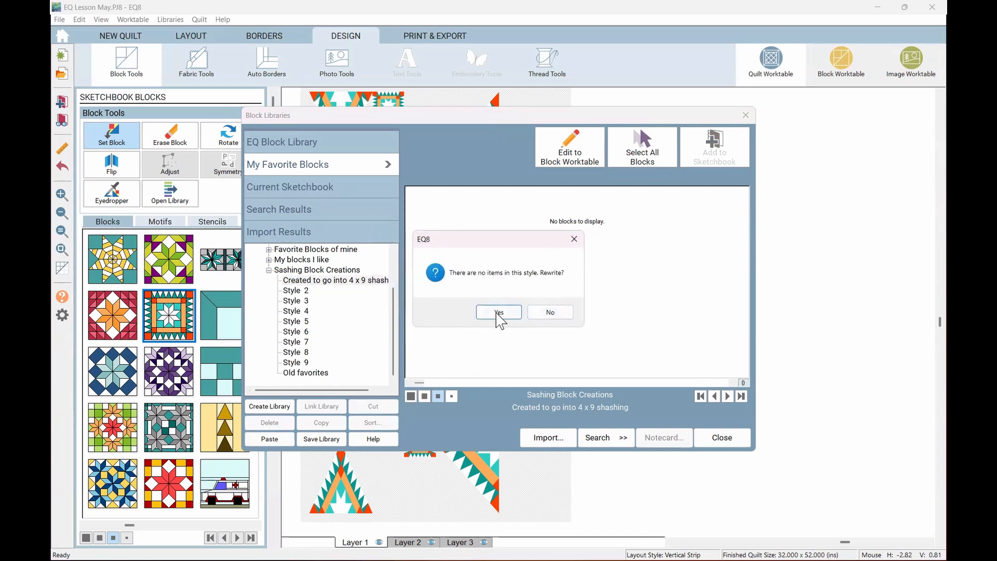
{"action": "left_click", "coordinate": [500, 313]}
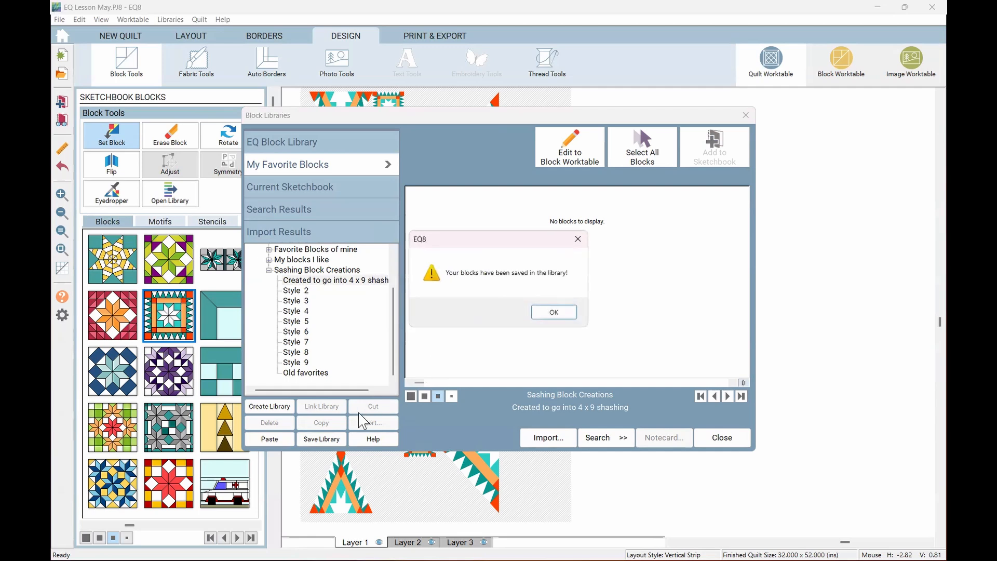
{"action": "left_click", "coordinate": [549, 314]}
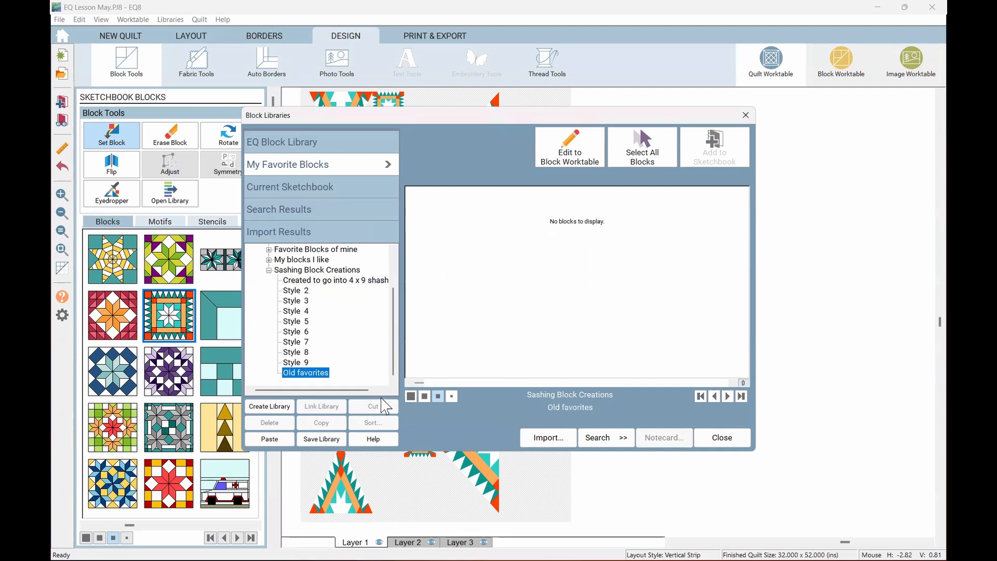
Step: Paste the cut sashing block into the Old favorites style of Sashing Block Creations and save the library
{"action": "left_click", "coordinate": [318, 440]}
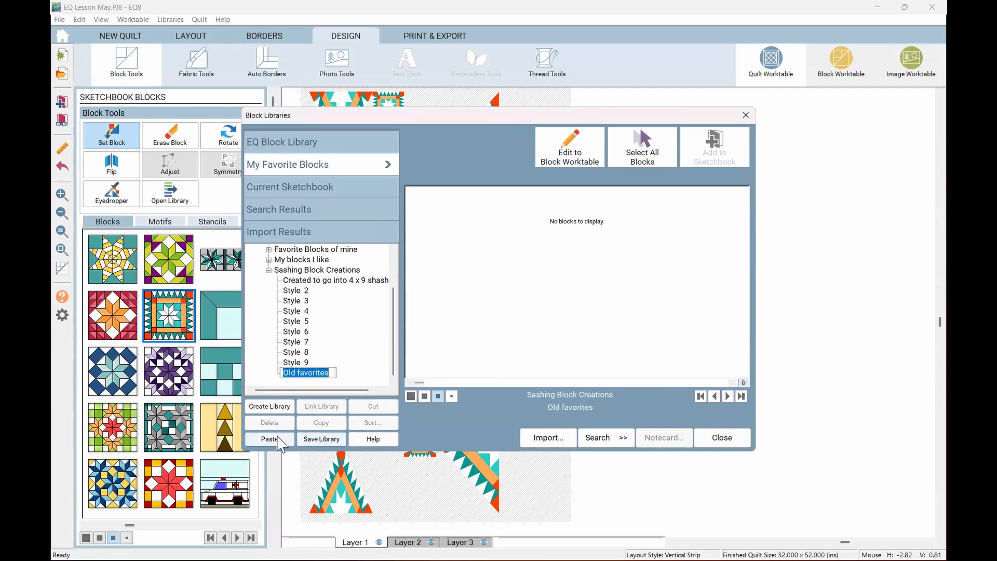
{"action": "left_click", "coordinate": [319, 440]}
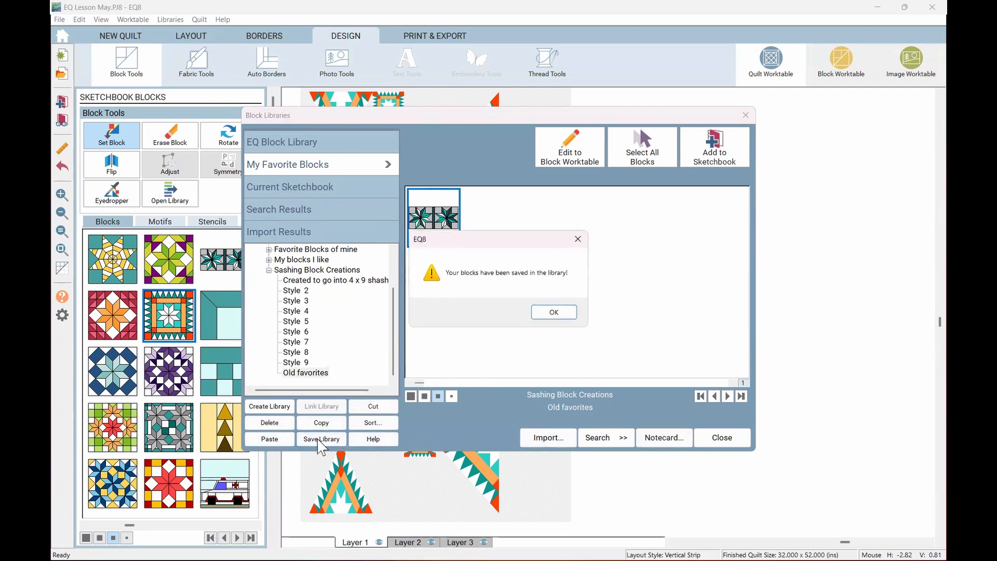
{"action": "left_click", "coordinate": [549, 313]}
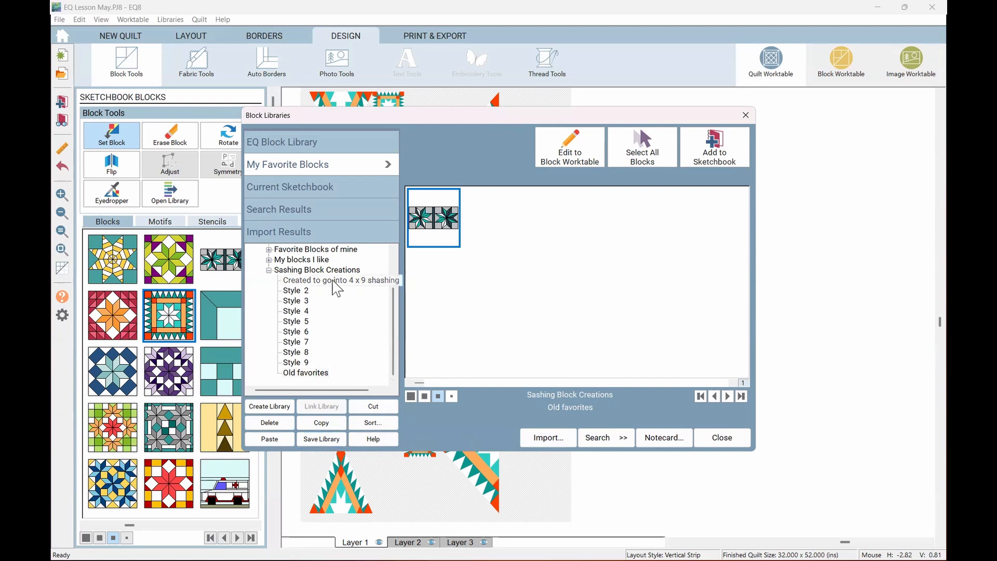
Step: Compare the "Created to go into 4 x 9 shashing" and Old favorites styles, collapse Sashing Block Creations and close the Block Library
{"action": "left_click", "coordinate": [387, 280]}
{"action": "left_click", "coordinate": [307, 373]}
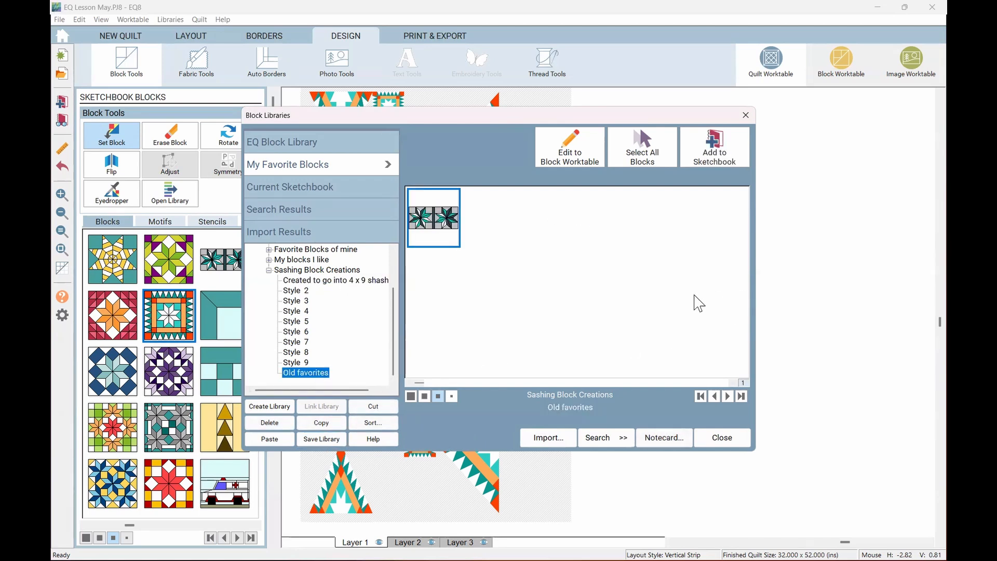
{"action": "left_click", "coordinate": [269, 271]}
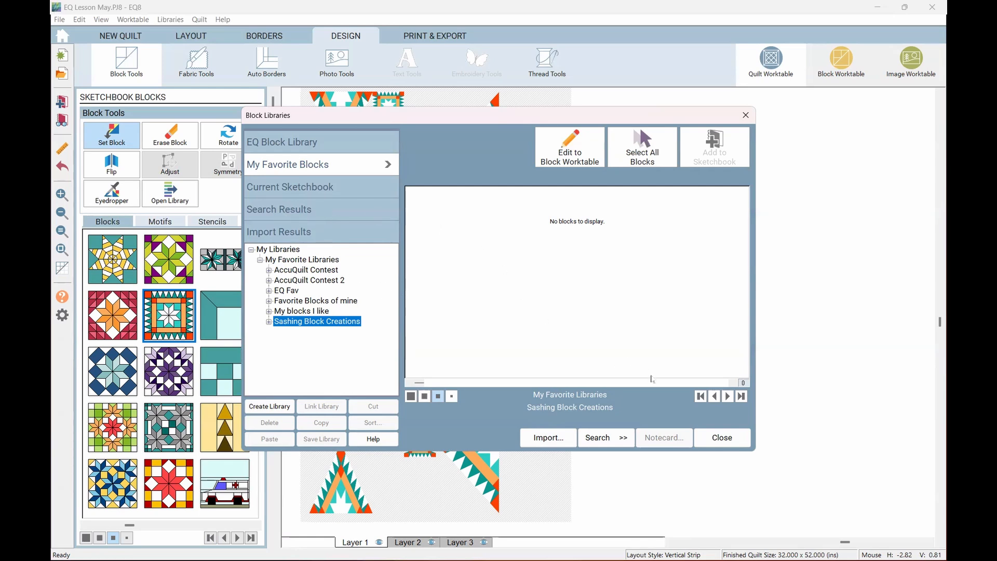
{"action": "left_click", "coordinate": [730, 436]}
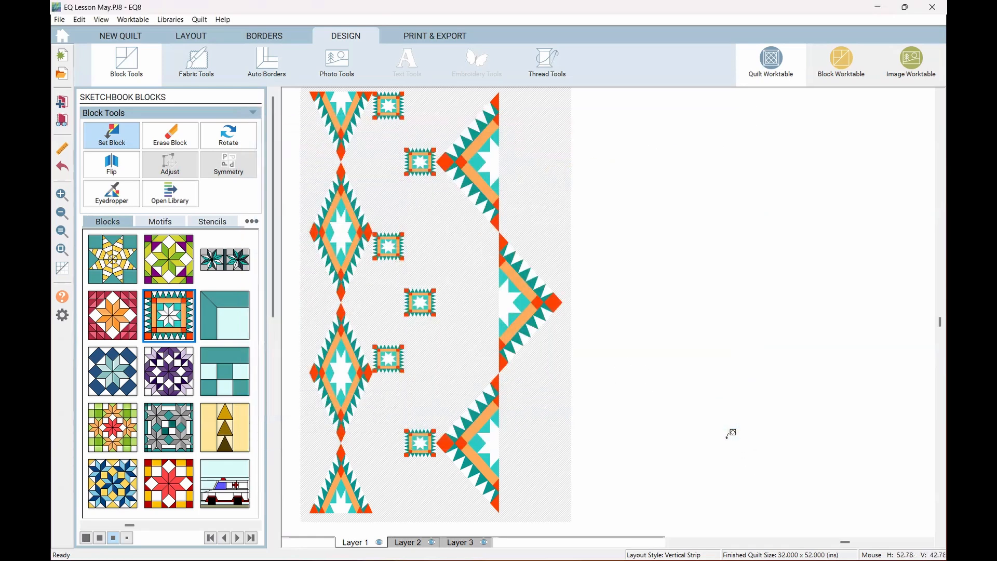
Step: View the notecard of the first yellow fabric in the November 2021 fabric style of My Favorite Fabrics, and close the Fabric Library
{"action": "left_click", "coordinate": [170, 19]}
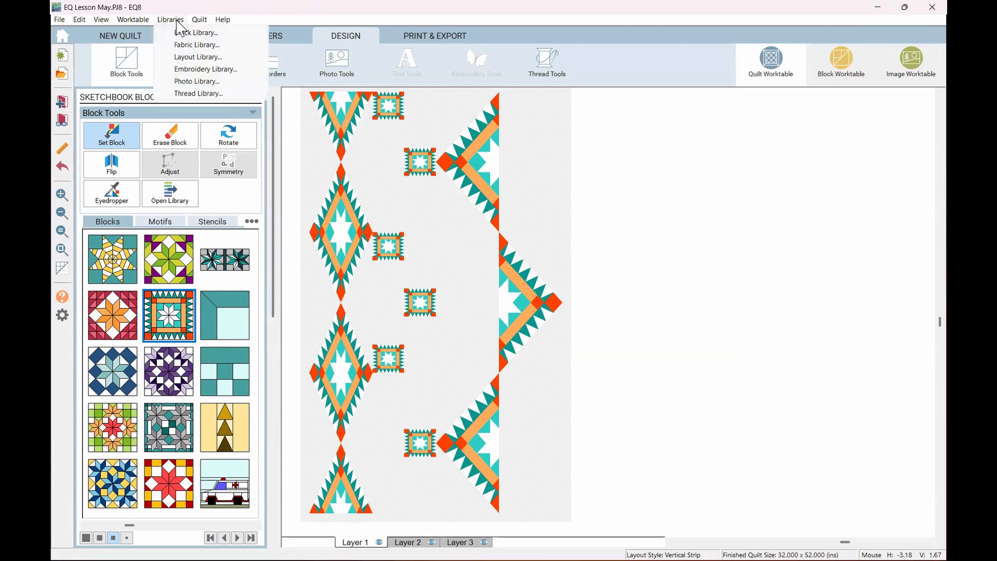
{"action": "left_click", "coordinate": [196, 46]}
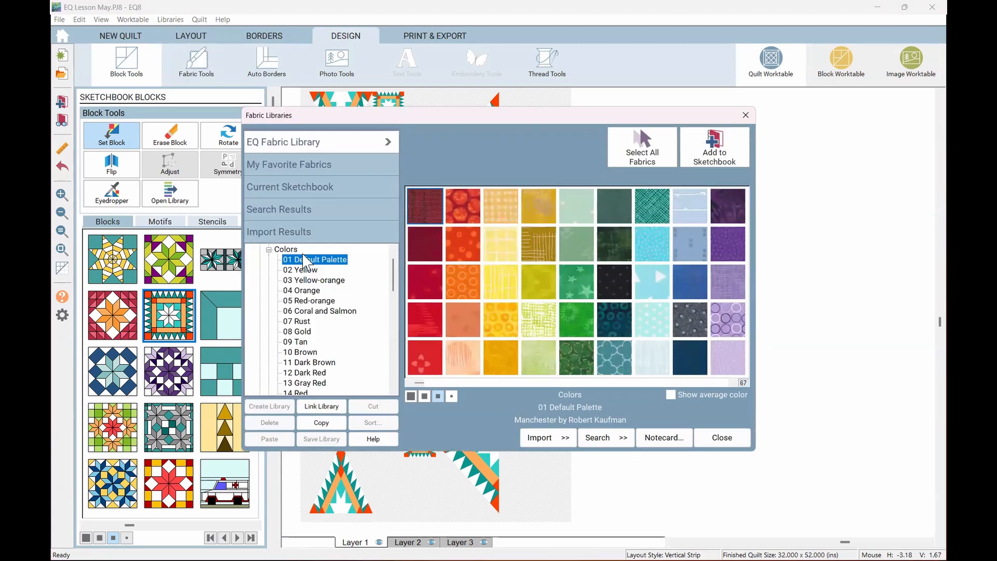
{"action": "left_click", "coordinate": [290, 165]}
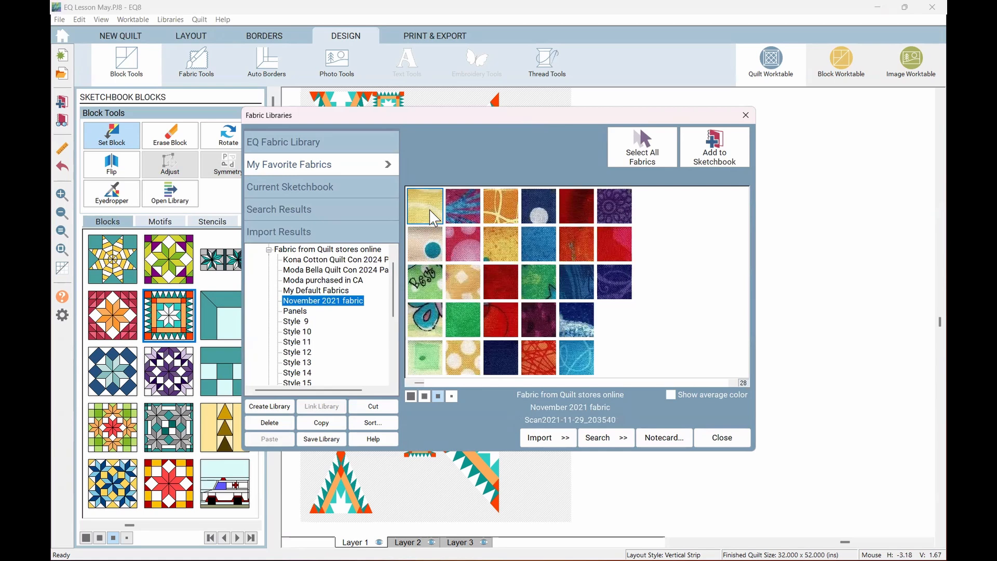
{"action": "left_click", "coordinate": [429, 210]}
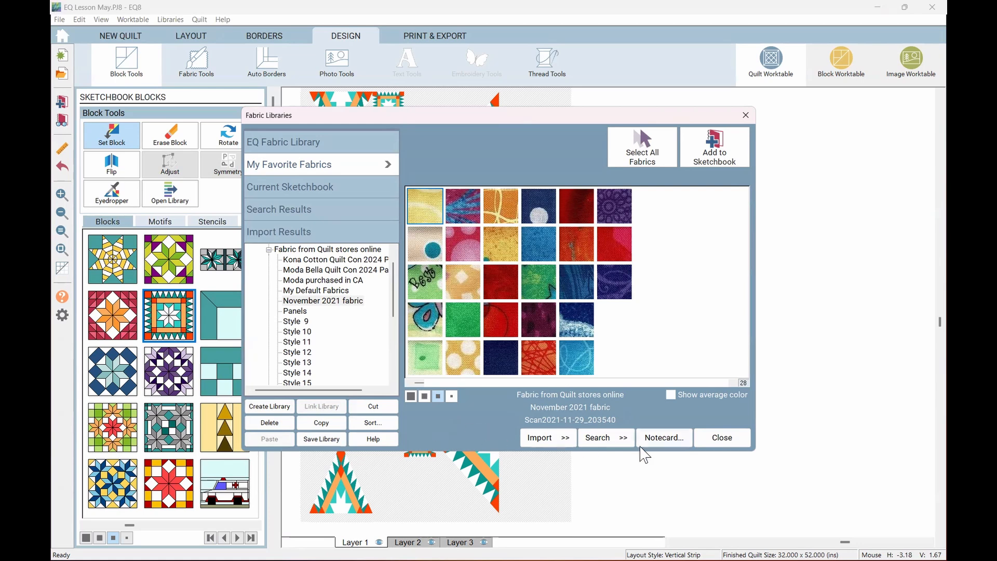
{"action": "left_click", "coordinate": [664, 438]}
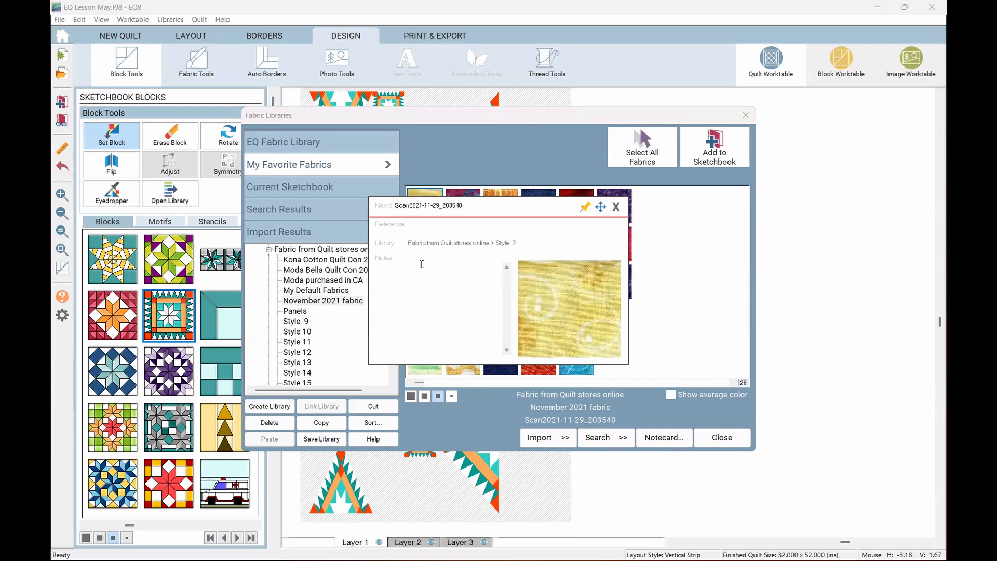
{"action": "left_click", "coordinate": [429, 228]}
{"action": "left_click", "coordinate": [616, 207]}
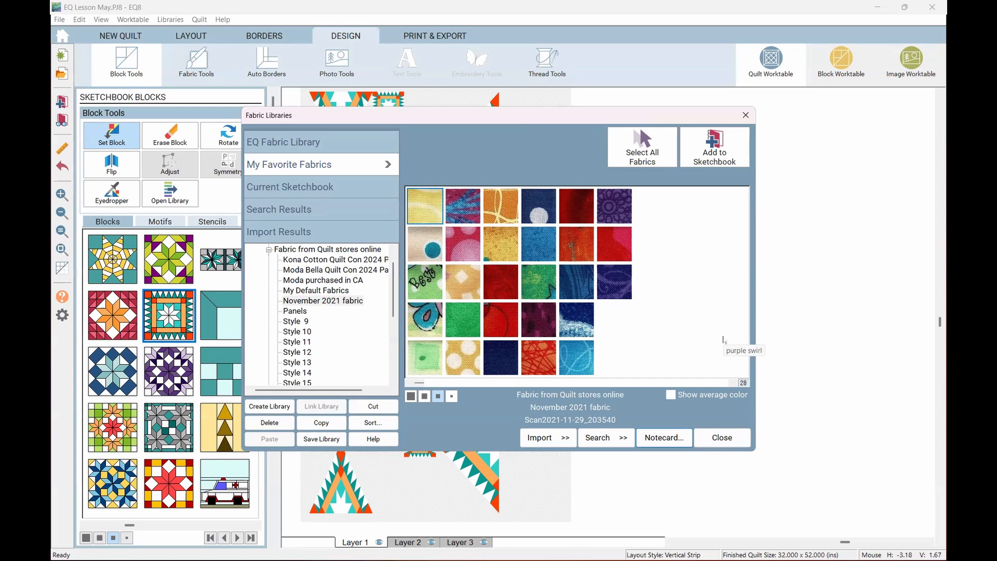
{"action": "left_click", "coordinate": [719, 439]}
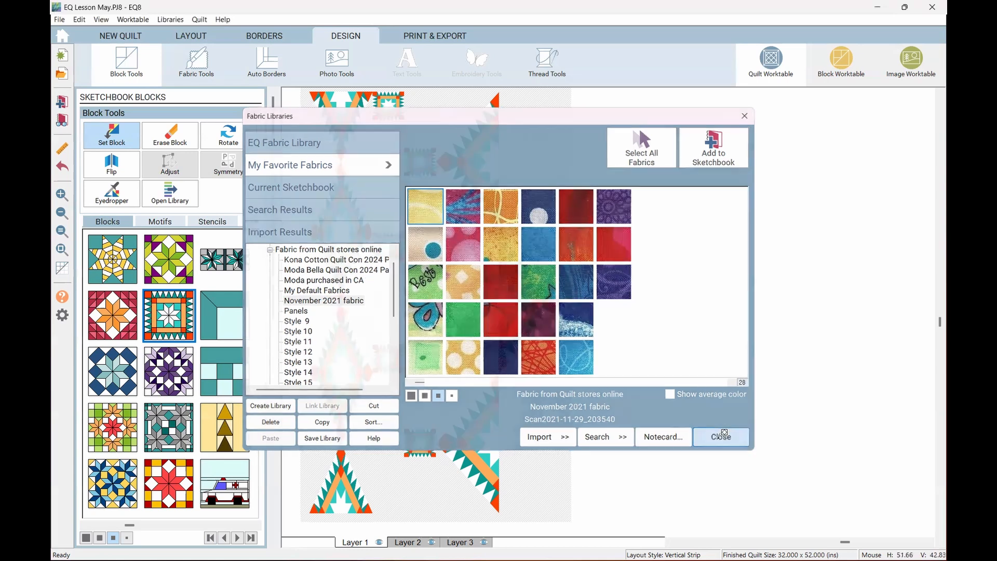